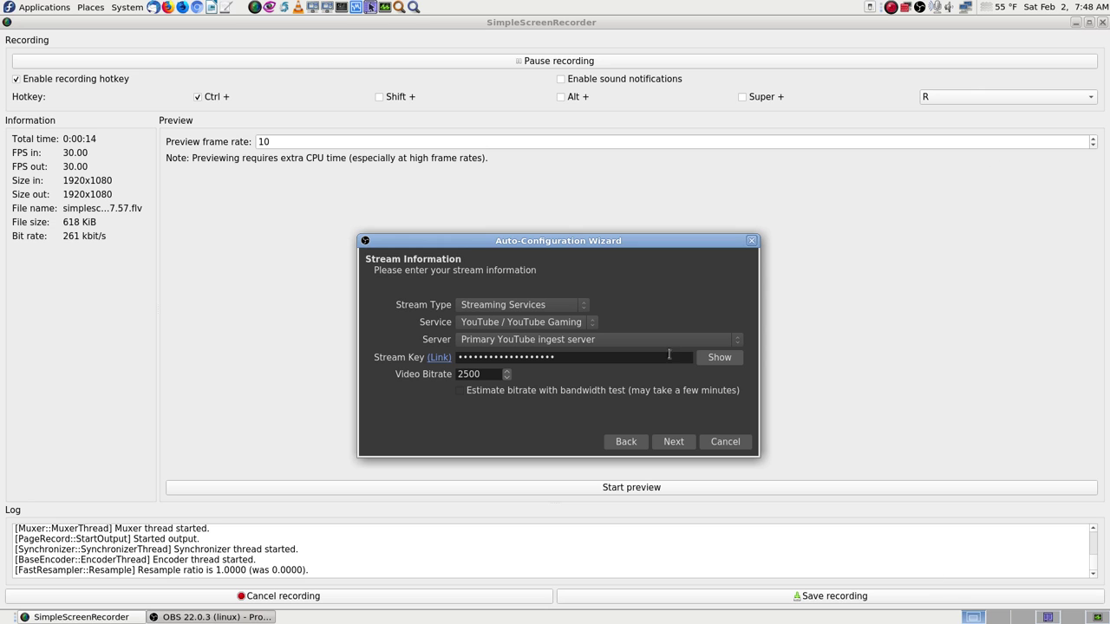
pyautogui.click(997, 619)
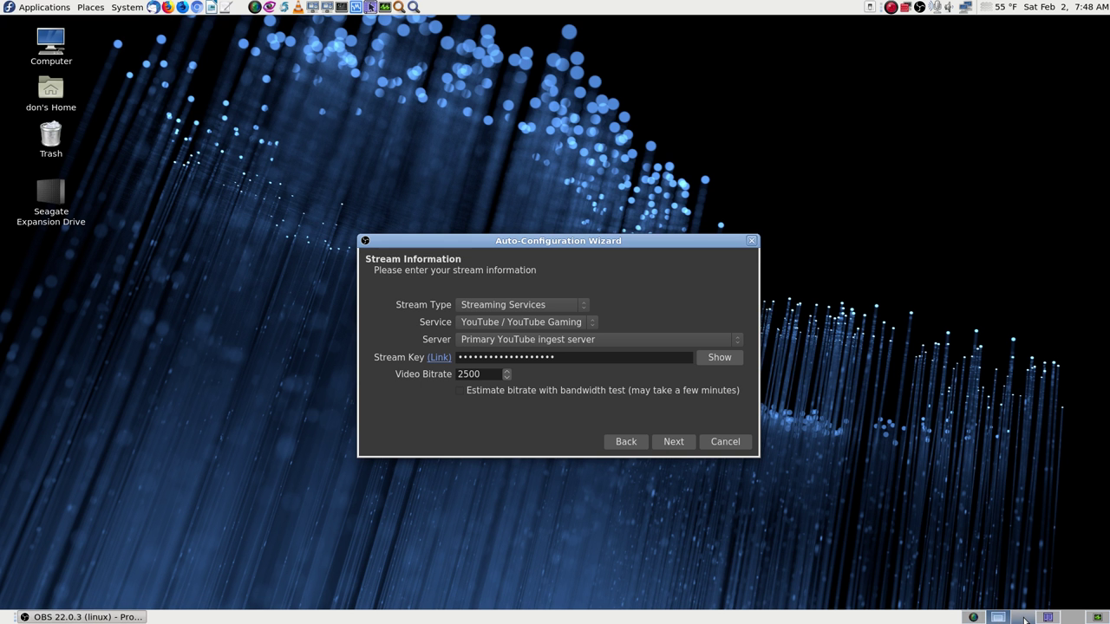
pyautogui.click(1048, 618)
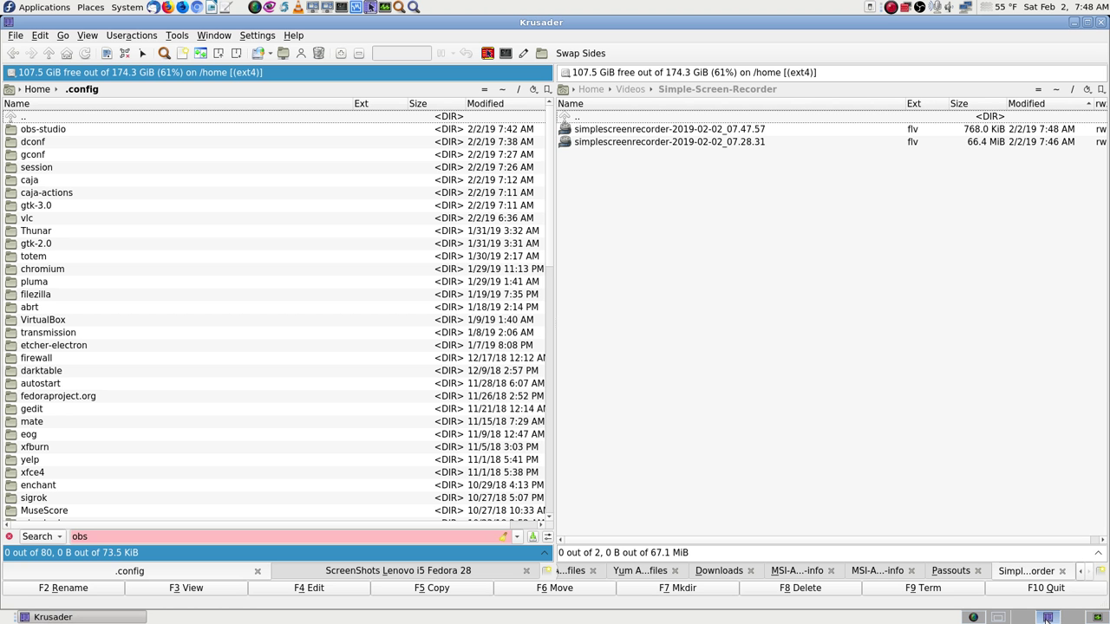
pyautogui.click(1073, 618)
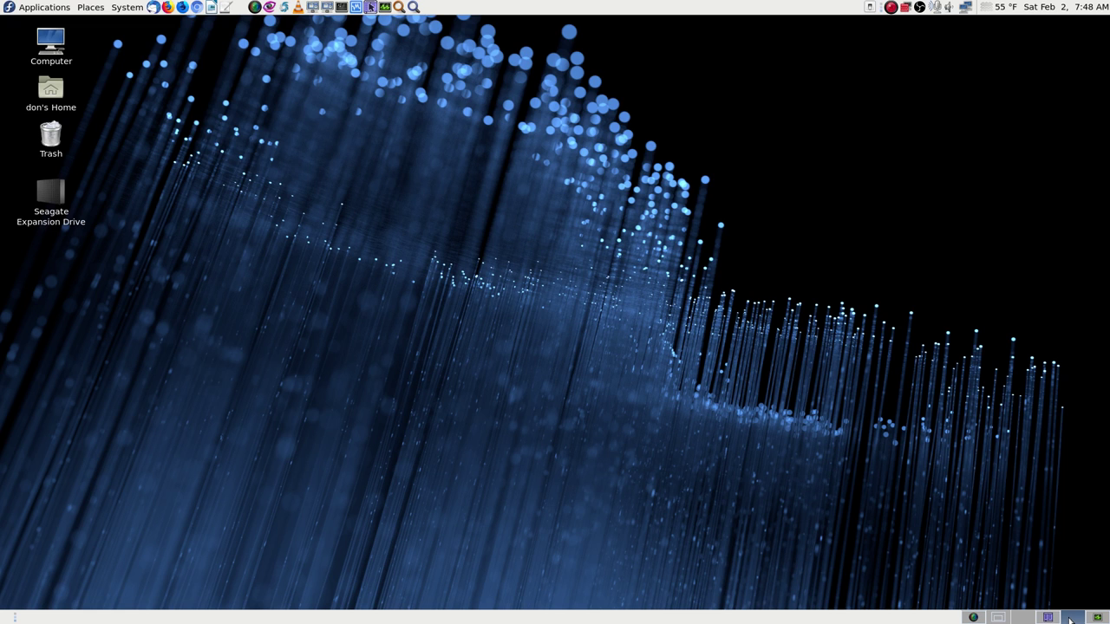
# Step: Run the auto-configuration test for YouTube streaming, apply the recommended settings, and maximize the OBS window
pyautogui.click(998, 617)
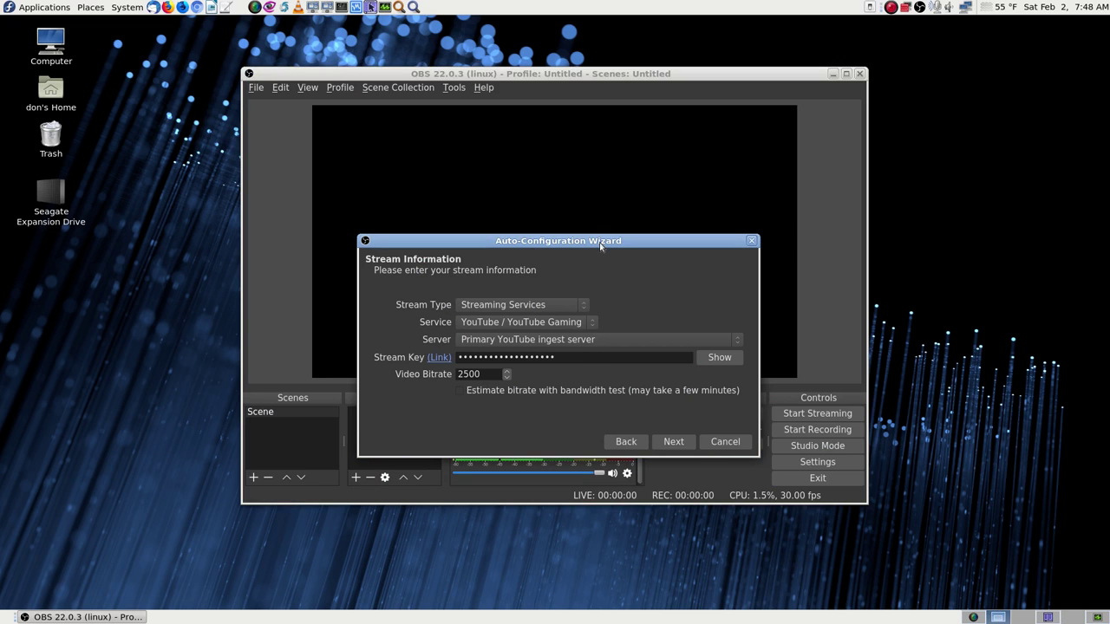
pyautogui.moveTo(598, 241); pyautogui.dragTo(598, 130)
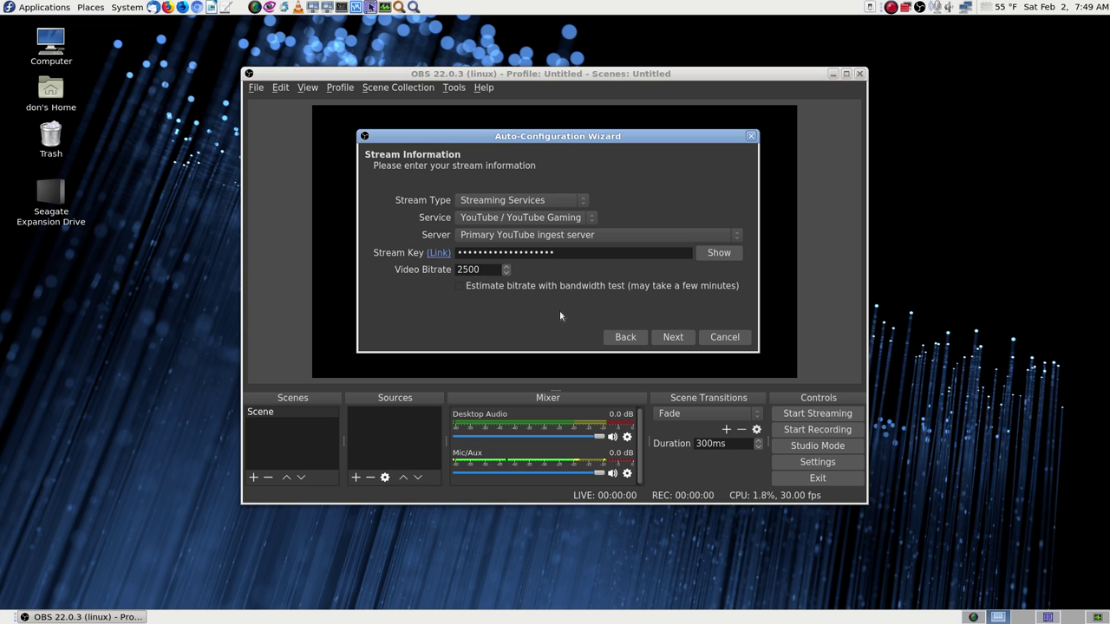
pyautogui.click(676, 339)
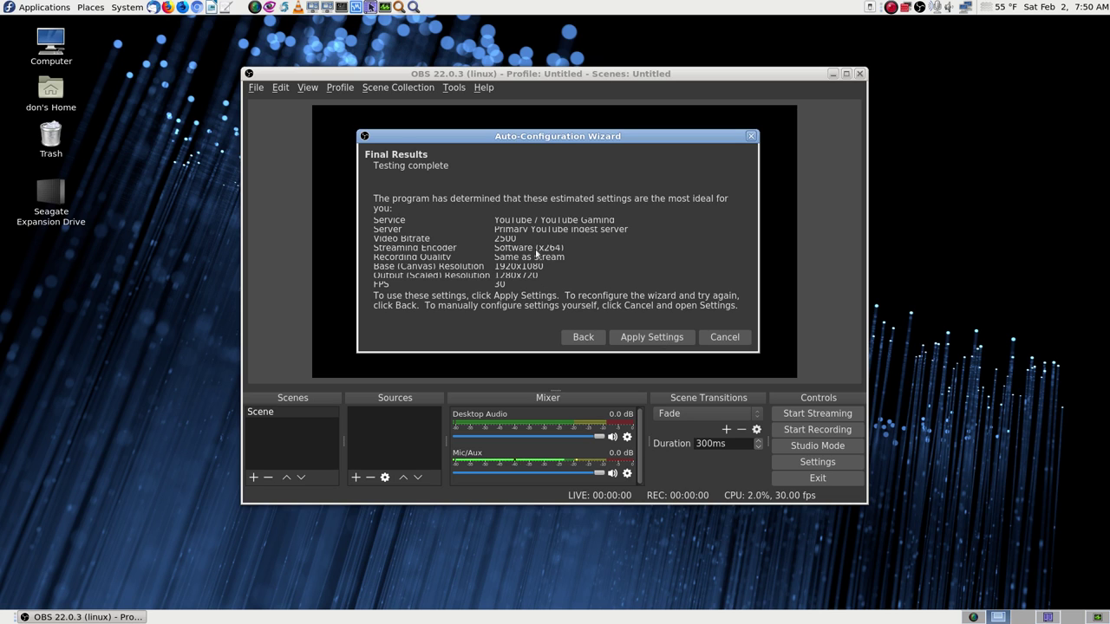
pyautogui.click(655, 339)
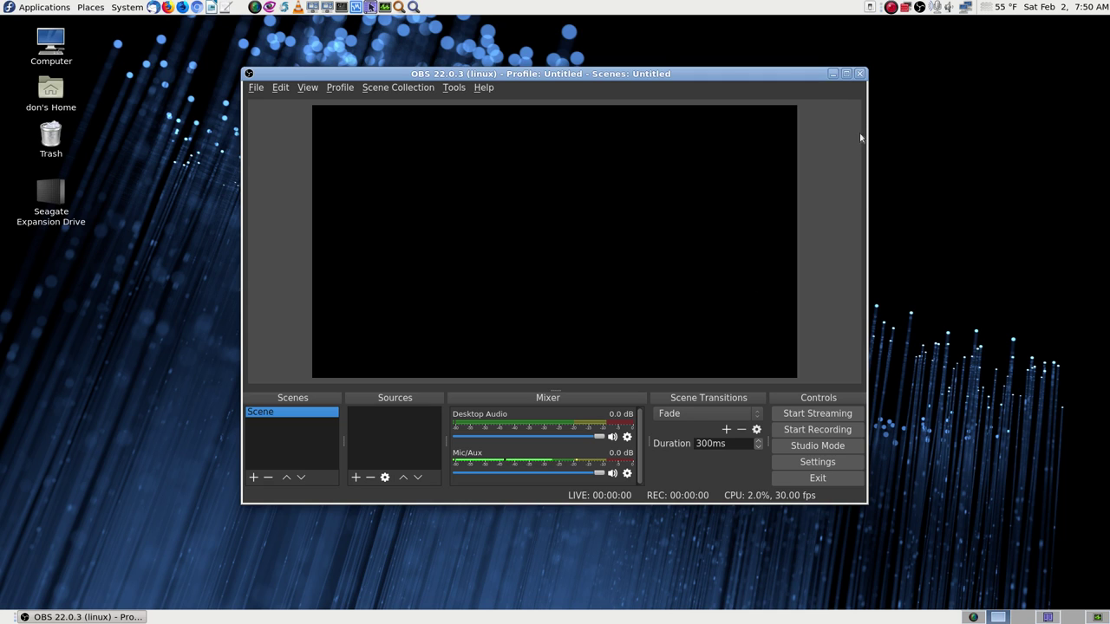
pyautogui.click(848, 75)
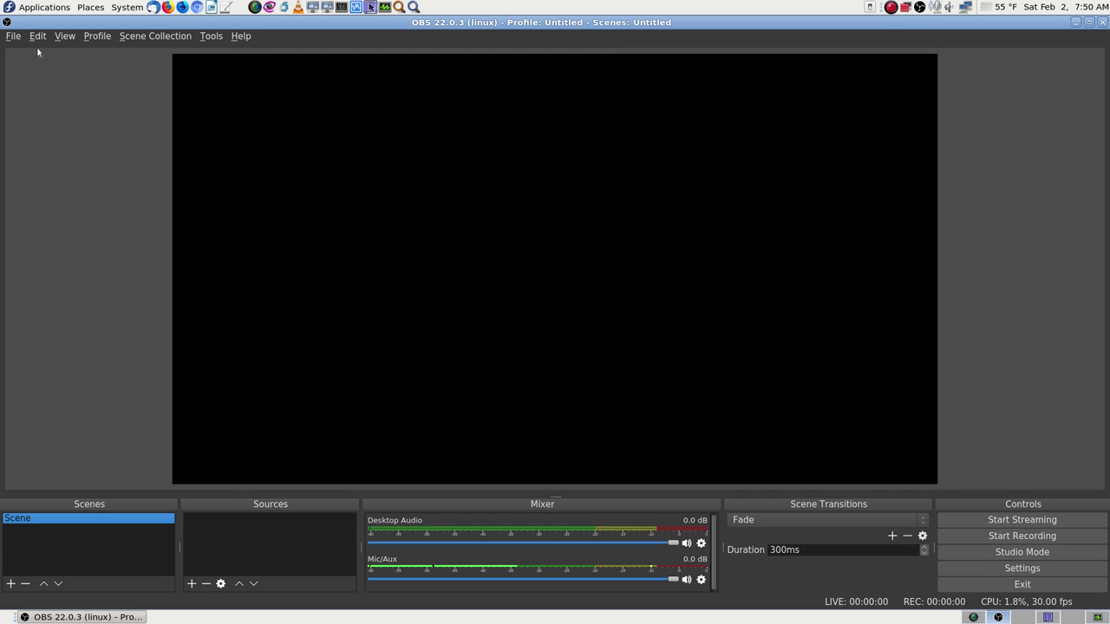
# Step: Move the SimpleScreenRecorder window from Workspace 1 to Workspace 5 and switch to that workspace
pyautogui.click(8, 24)
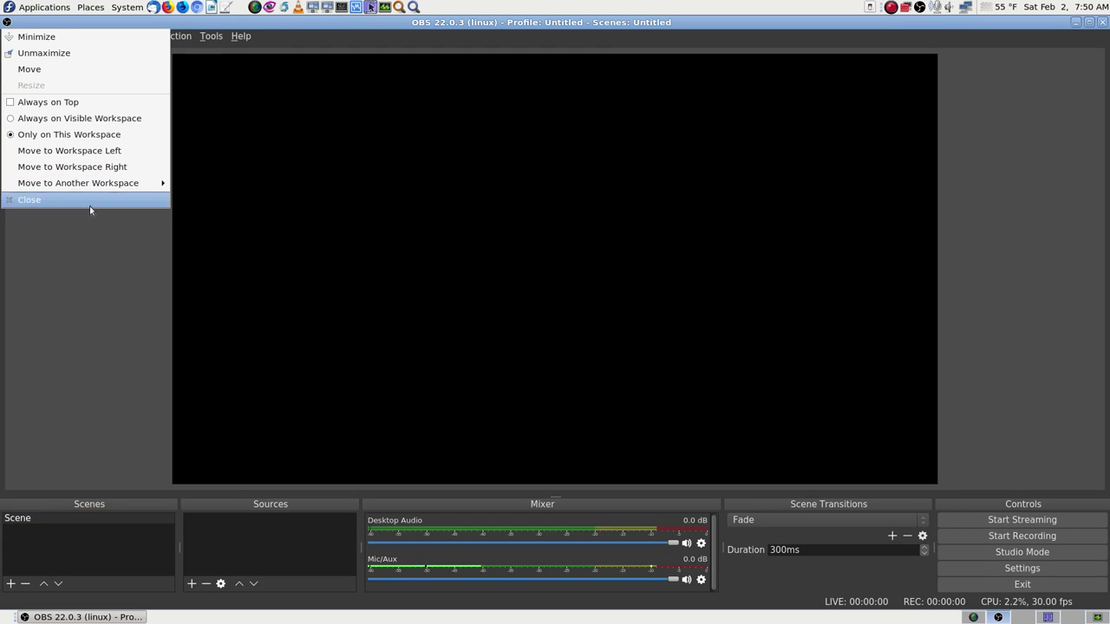
pyautogui.click(1011, 276)
pyautogui.click(972, 617)
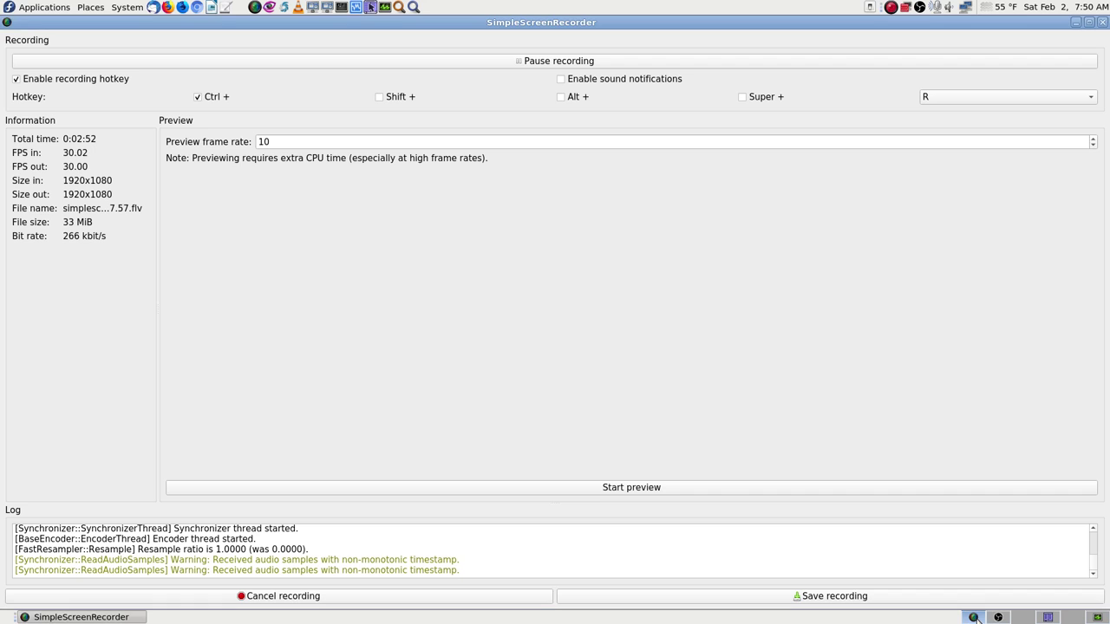
pyautogui.click(8, 22)
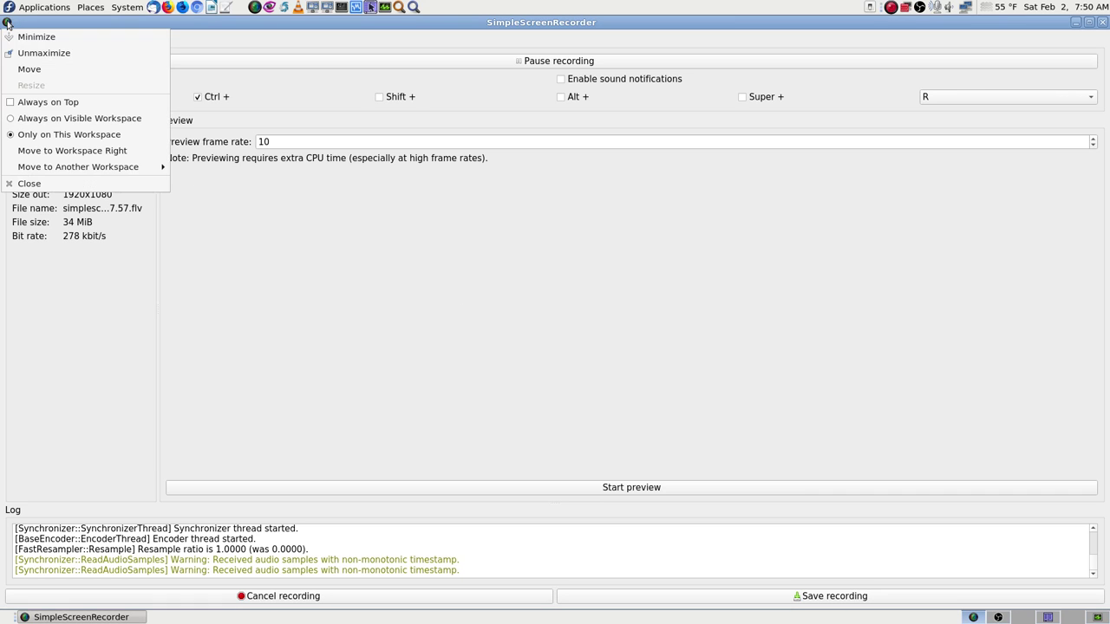
pyautogui.moveTo(102, 171)
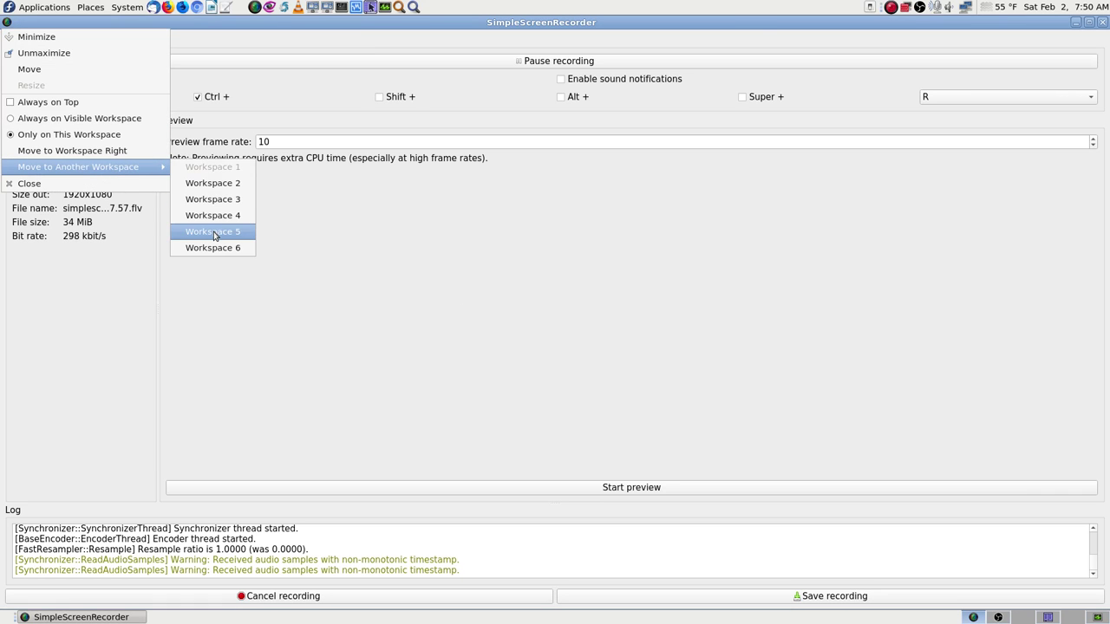
pyautogui.click(212, 231)
pyautogui.click(1073, 618)
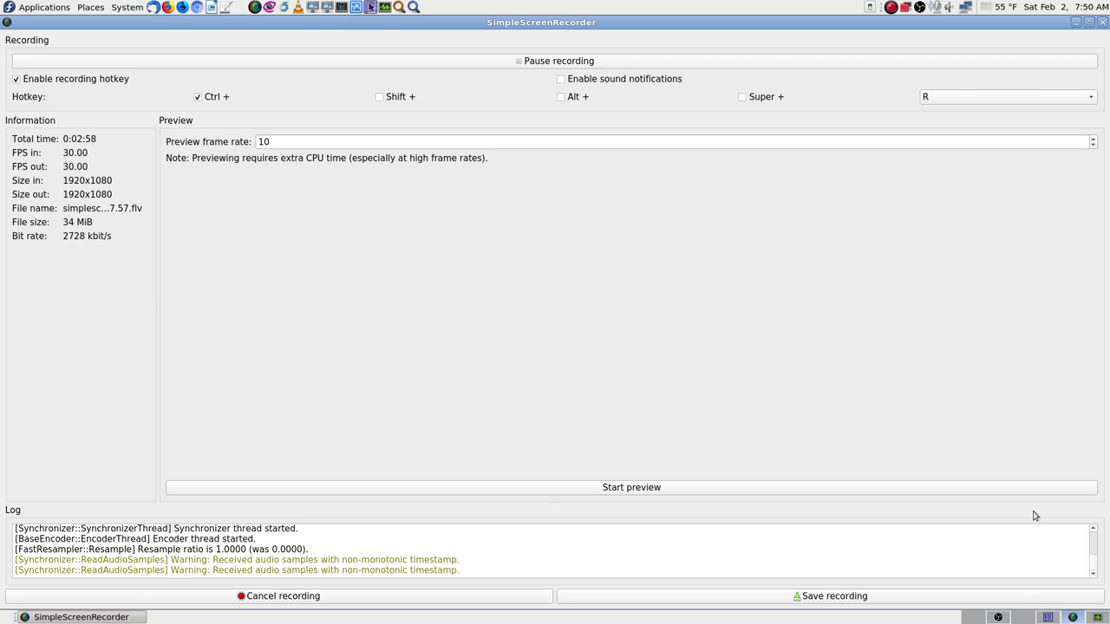
# Step: Check the SimpleScreenRecorder preview, stop it, and view the recordings folder in Krusader
pyautogui.click(657, 488)
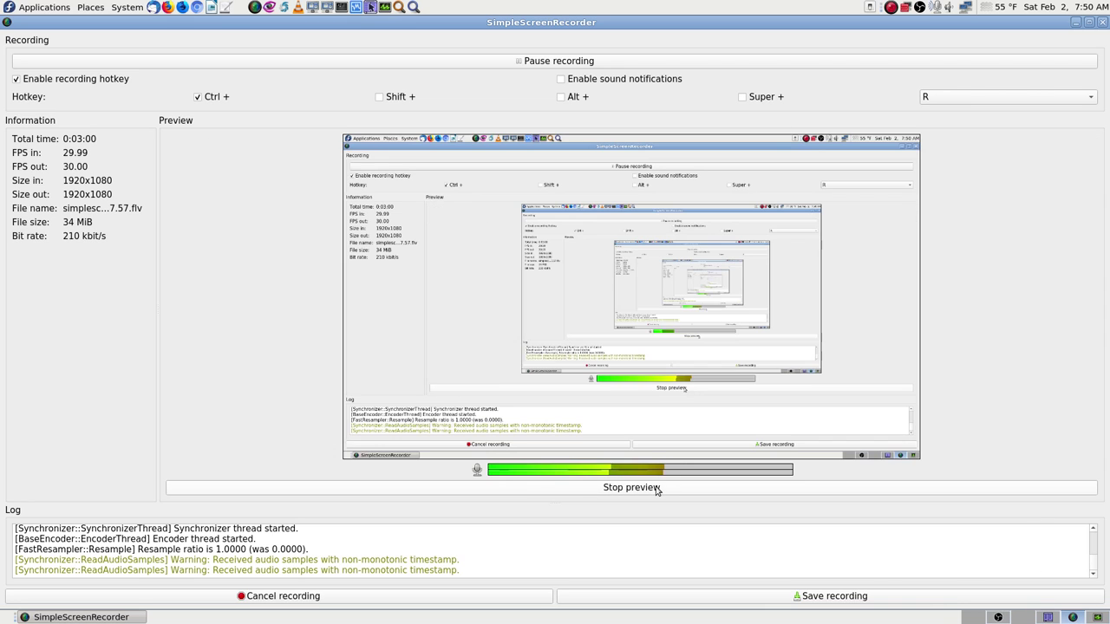
pyautogui.click(656, 488)
pyautogui.click(1047, 617)
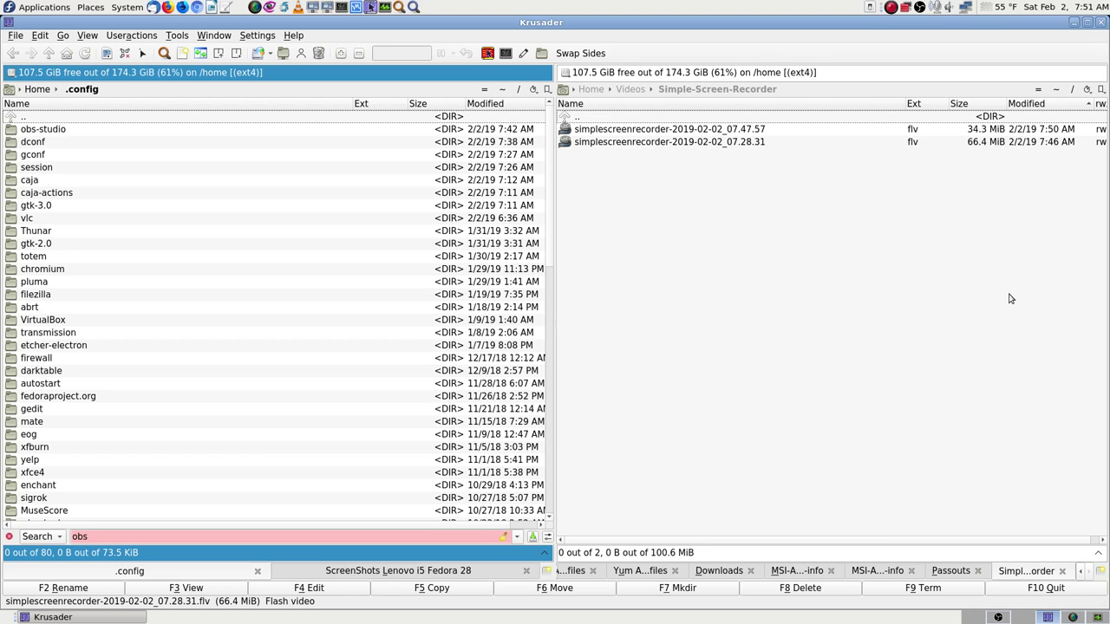
# Step: Move the OBS window to Workspace 1 and switch to that workspace
pyautogui.click(998, 617)
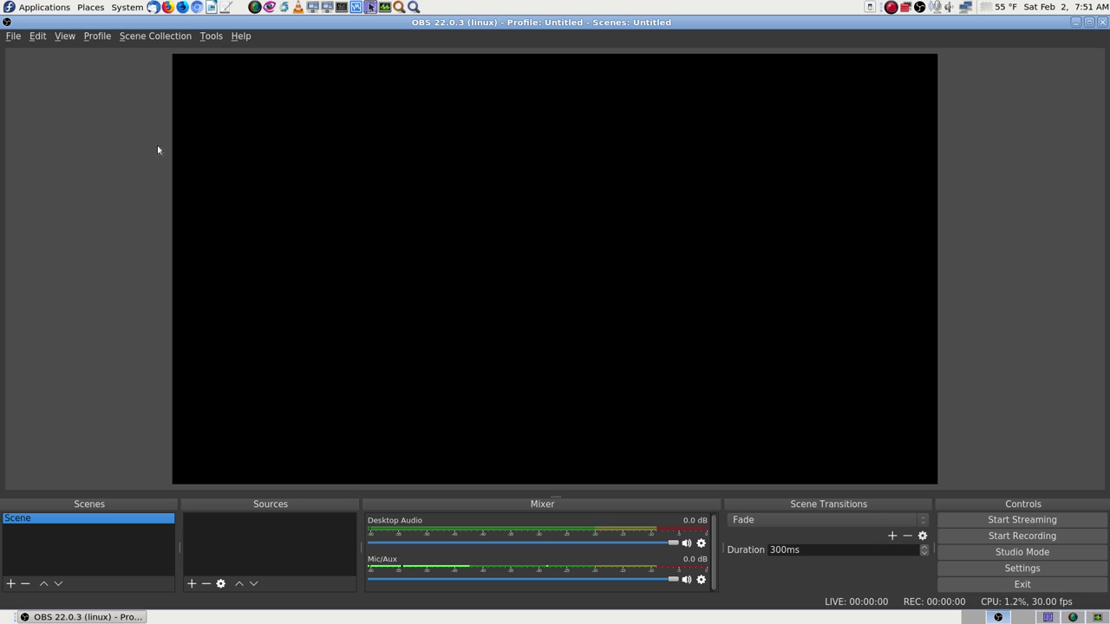
pyautogui.click(7, 22)
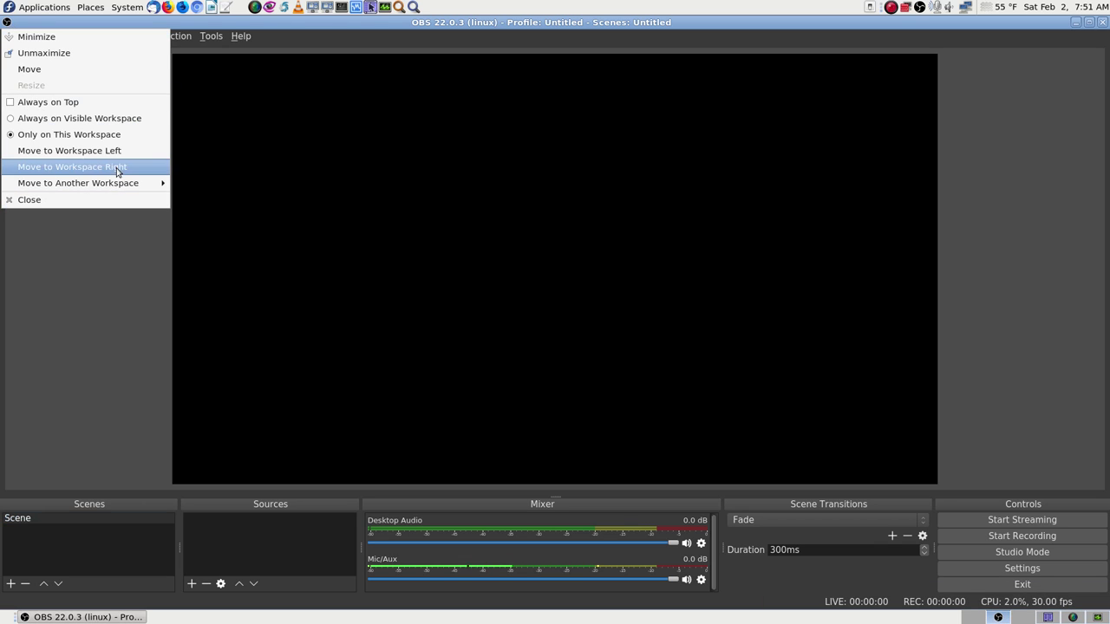
pyautogui.moveTo(130, 183)
pyautogui.click(230, 185)
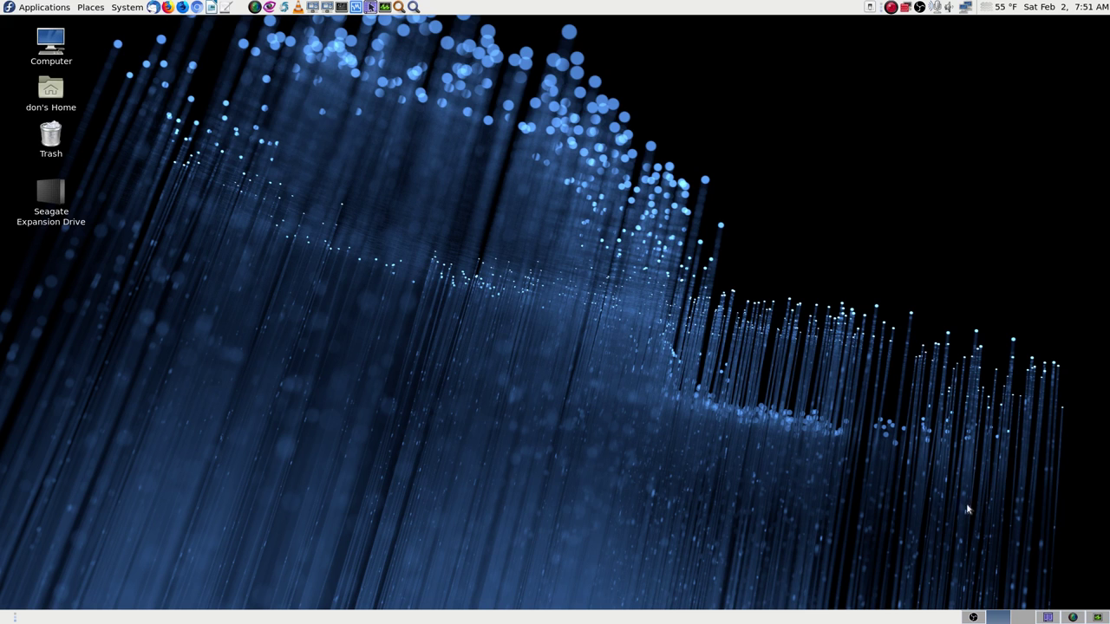
pyautogui.click(1073, 617)
pyautogui.click(1047, 617)
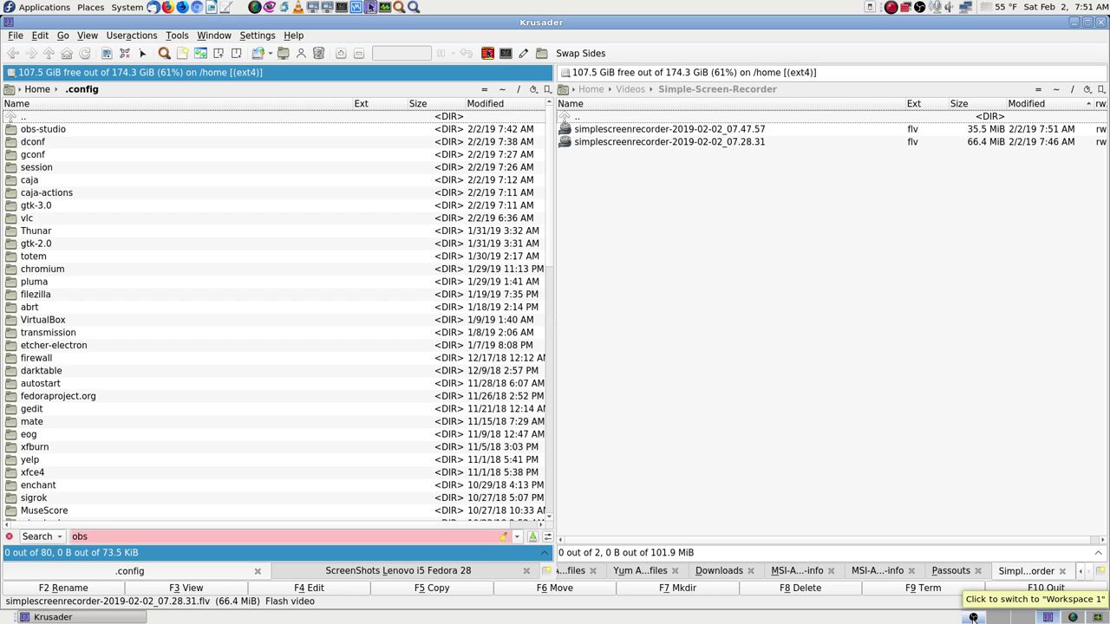
pyautogui.click(973, 618)
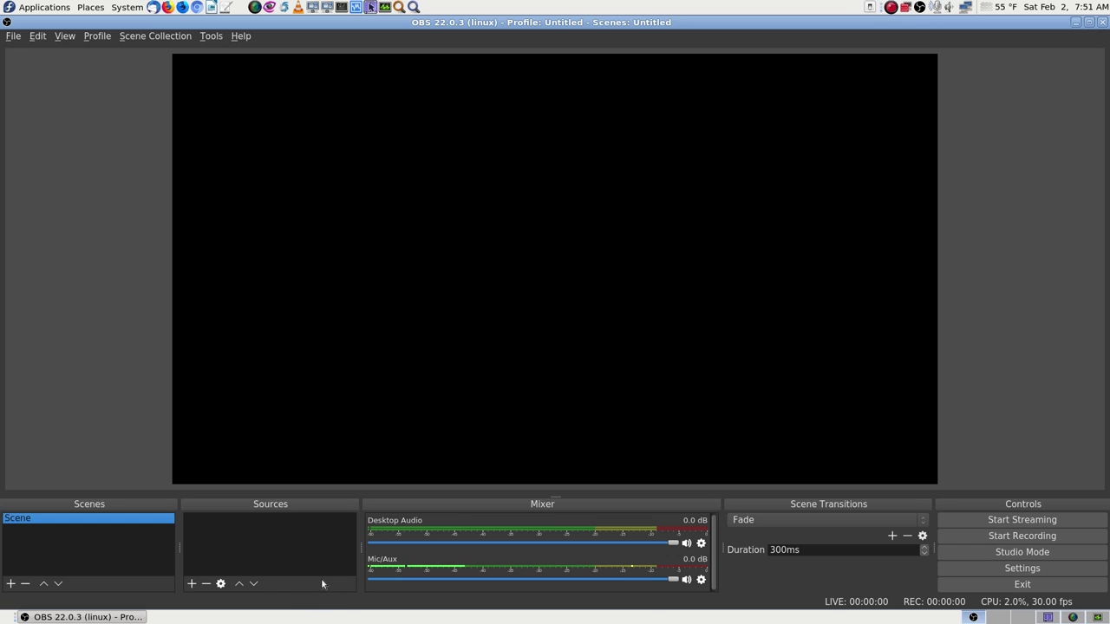
# Step: Rename the existing scene to Desktop
pyautogui.rightClick(43, 517)
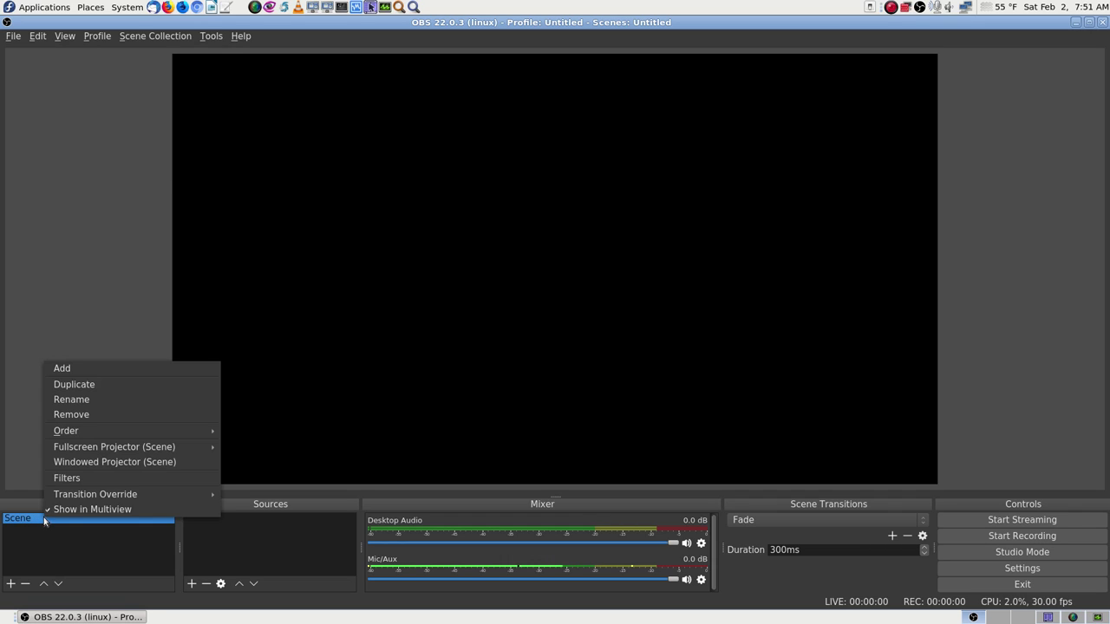
pyautogui.click(105, 398)
pyautogui.press('BackSpace')
pyautogui.press('BackSpace')
pyautogui.press('BackSpace')
pyautogui.press('BackSpace')
pyautogui.press('BackSpace')
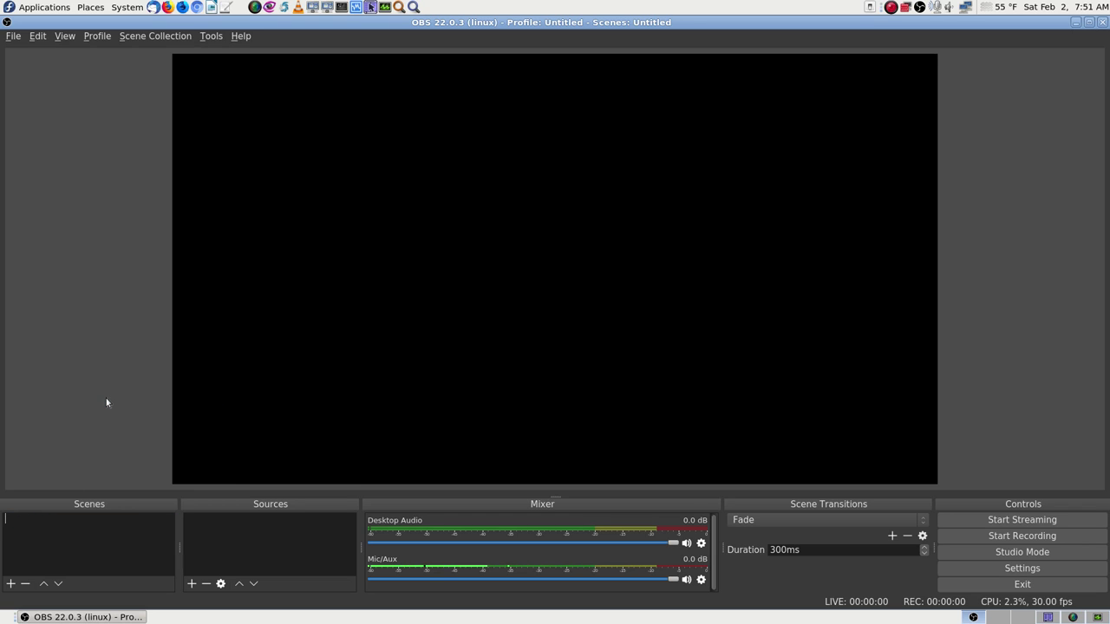
pyautogui.write('Desktop')
pyautogui.press('Return')
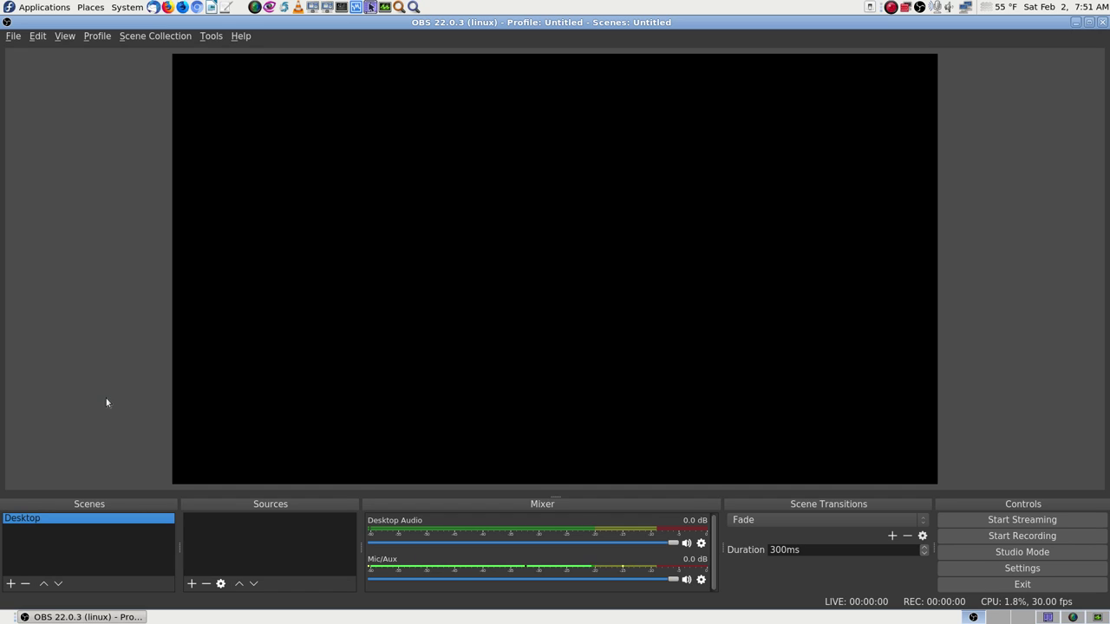
pyautogui.click(192, 584)
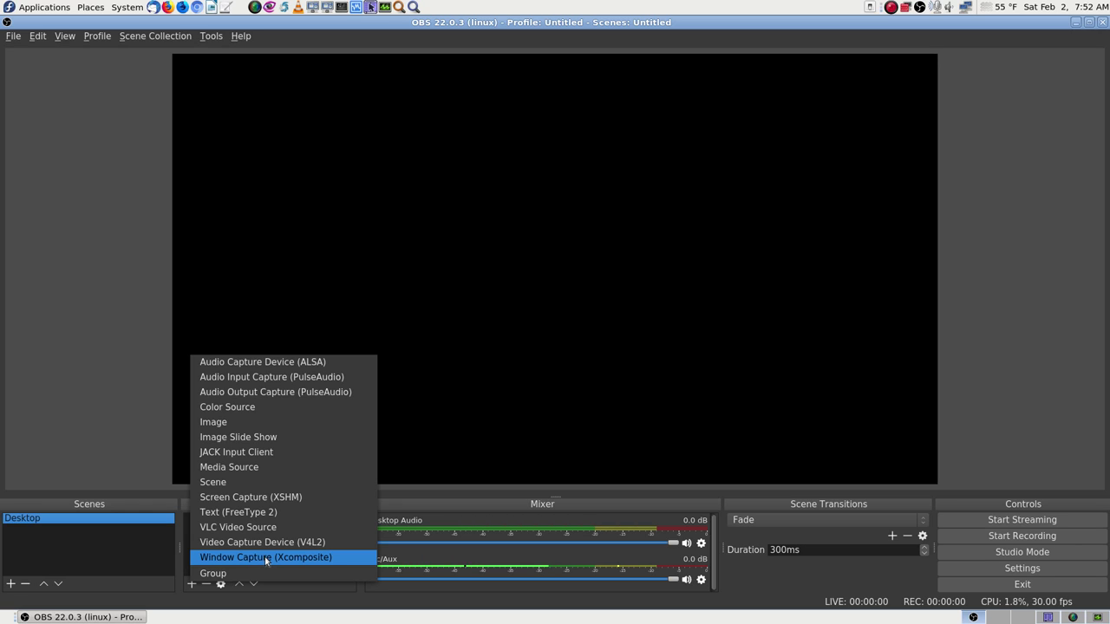
pyautogui.click(260, 498)
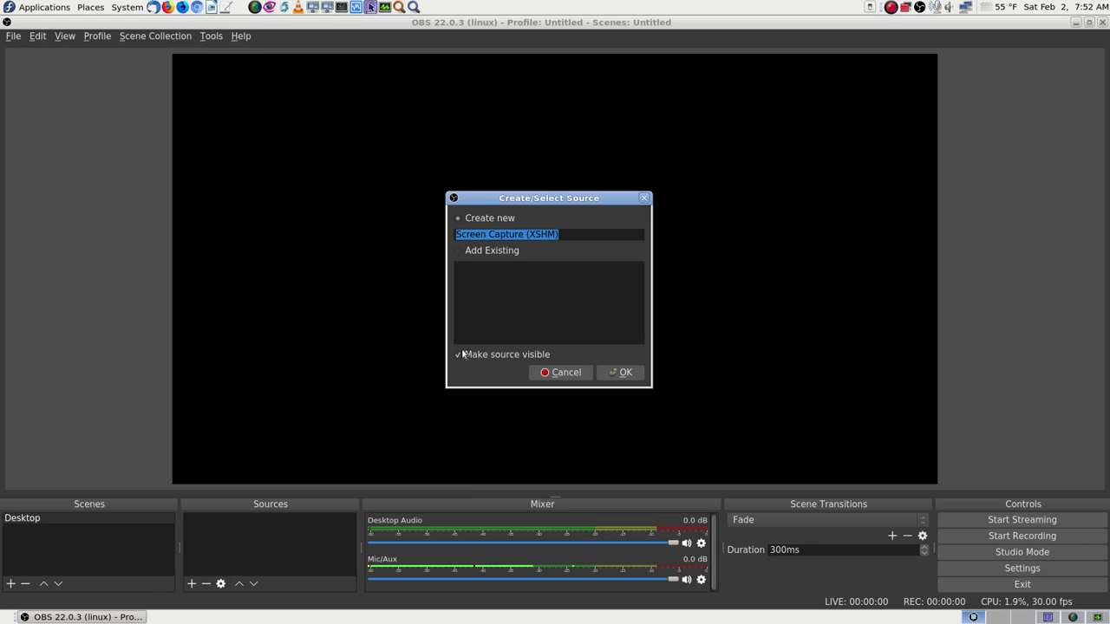
pyautogui.click(559, 372)
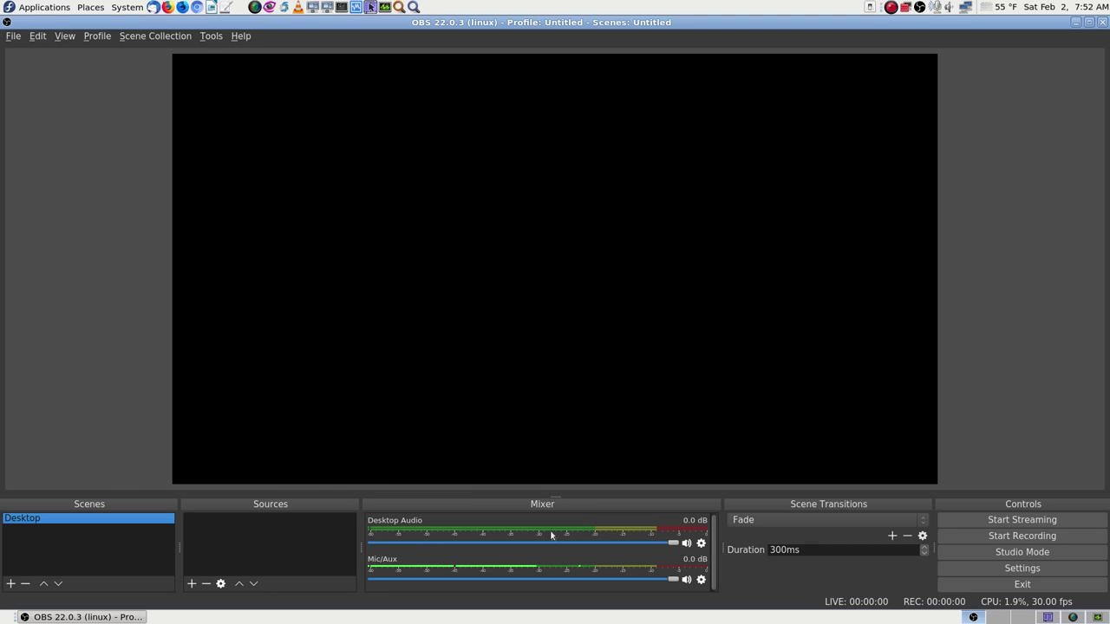
# Step: Switch to Krusader, examine the contents of the obs-studio folder inside .config, and return to .config
pyautogui.click(1047, 617)
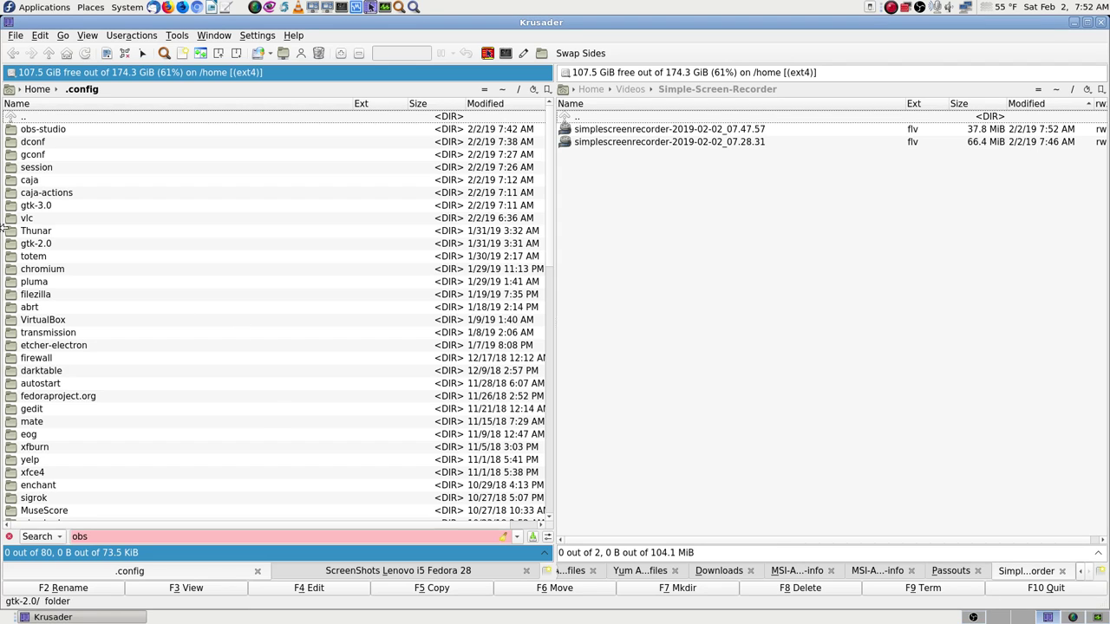
pyautogui.click(61, 130)
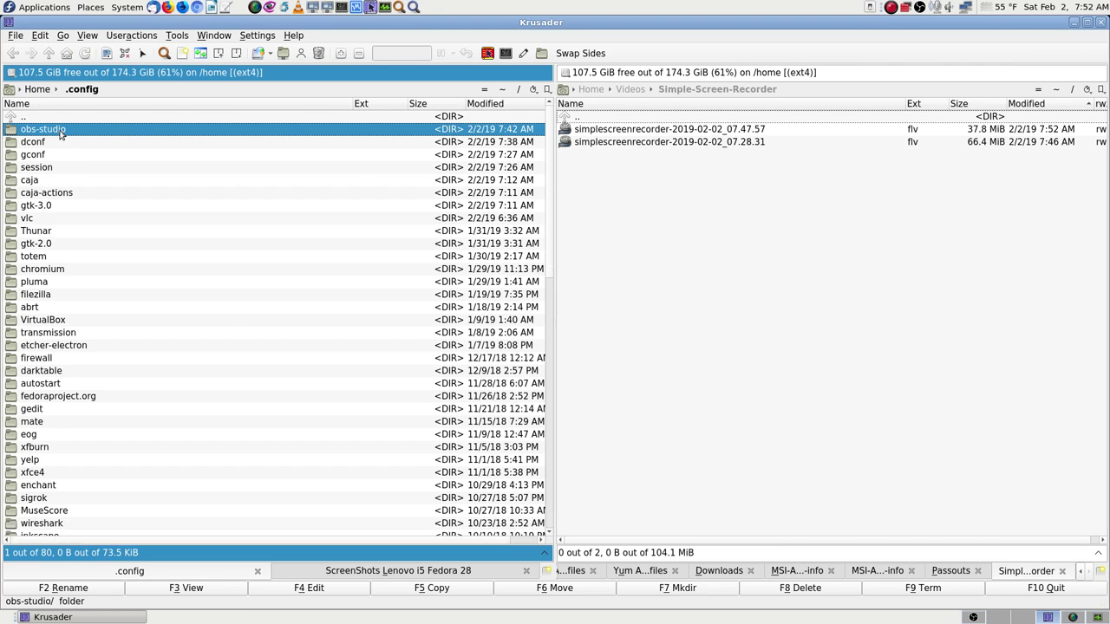
pyautogui.doubleClick(61, 130)
pyautogui.press('Down')
pyautogui.press('Down')
pyautogui.press('Down')
pyautogui.press('Down')
pyautogui.press('Down')
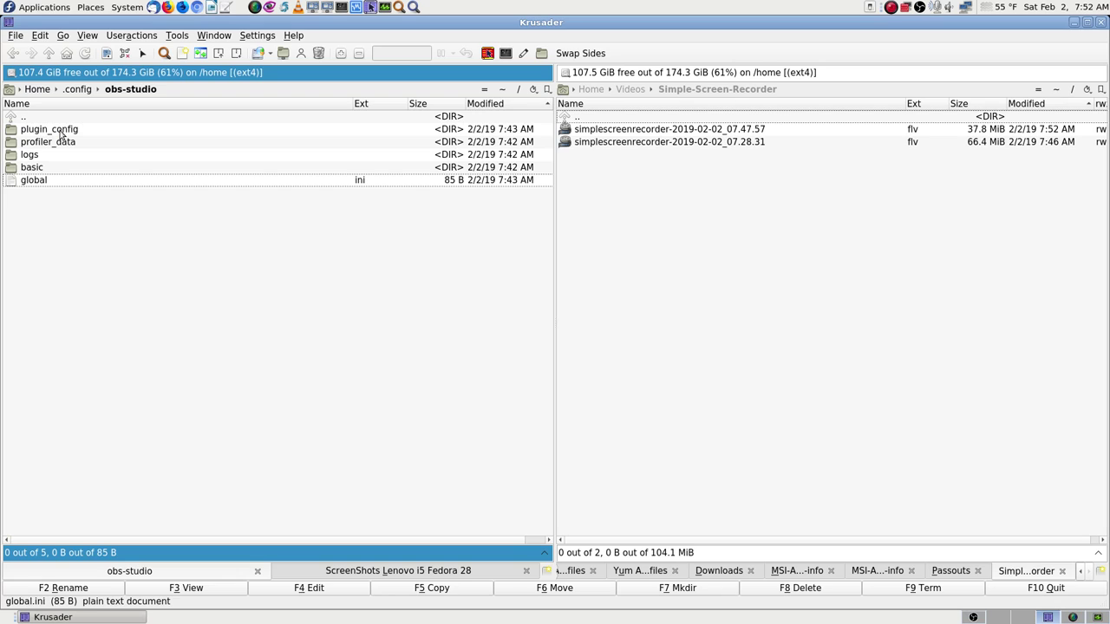
pyautogui.press('Up')
pyautogui.press('Up')
pyautogui.press('Up')
pyautogui.press('Up')
pyautogui.press('Up')
pyautogui.press('Return')
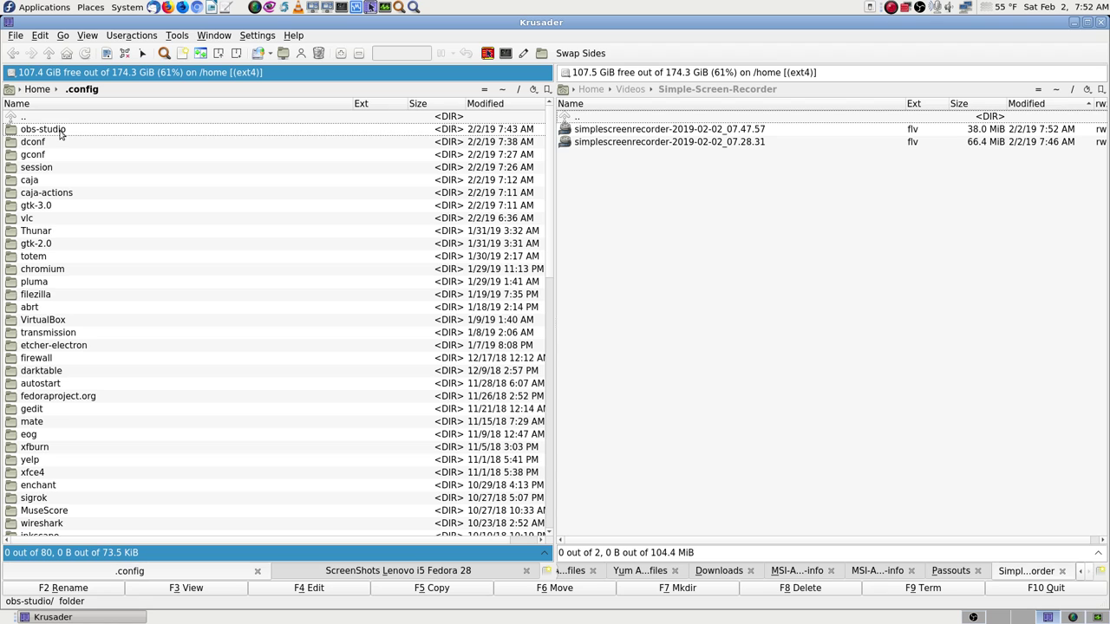
# Step: Go to the Scene Collections folder under Documents/OBS Studio Profiles and select Cams_1_2_SM58_Mixer_Lapel_USB_8.json
pyautogui.press('BackSpace')
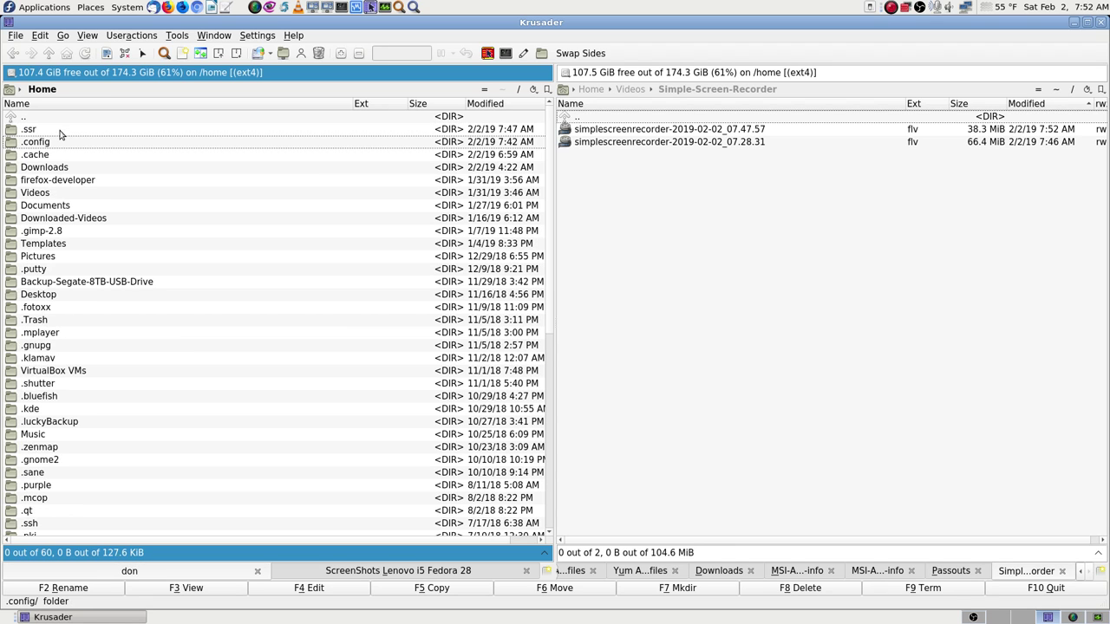
pyautogui.write('doc')
pyautogui.press('Return')
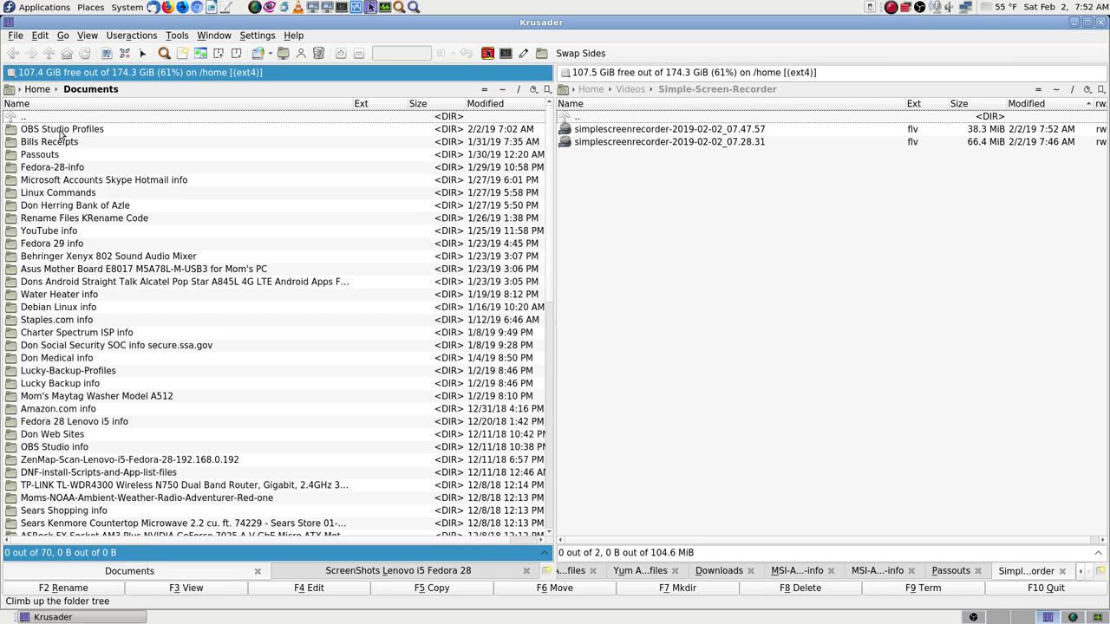
pyautogui.doubleClick(61, 129)
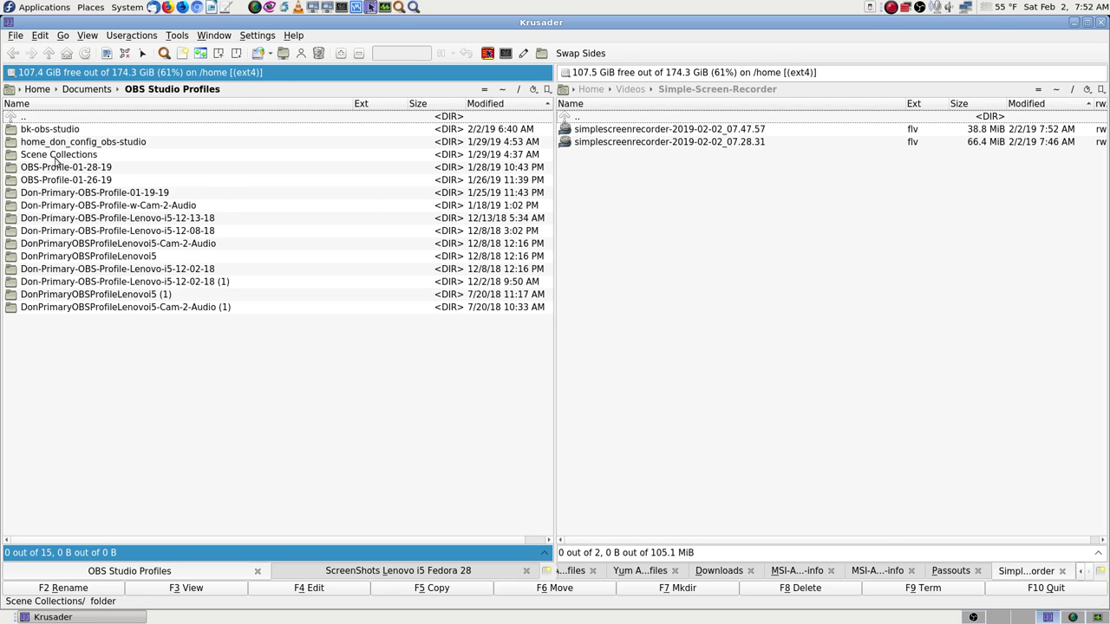
pyautogui.doubleClick(56, 157)
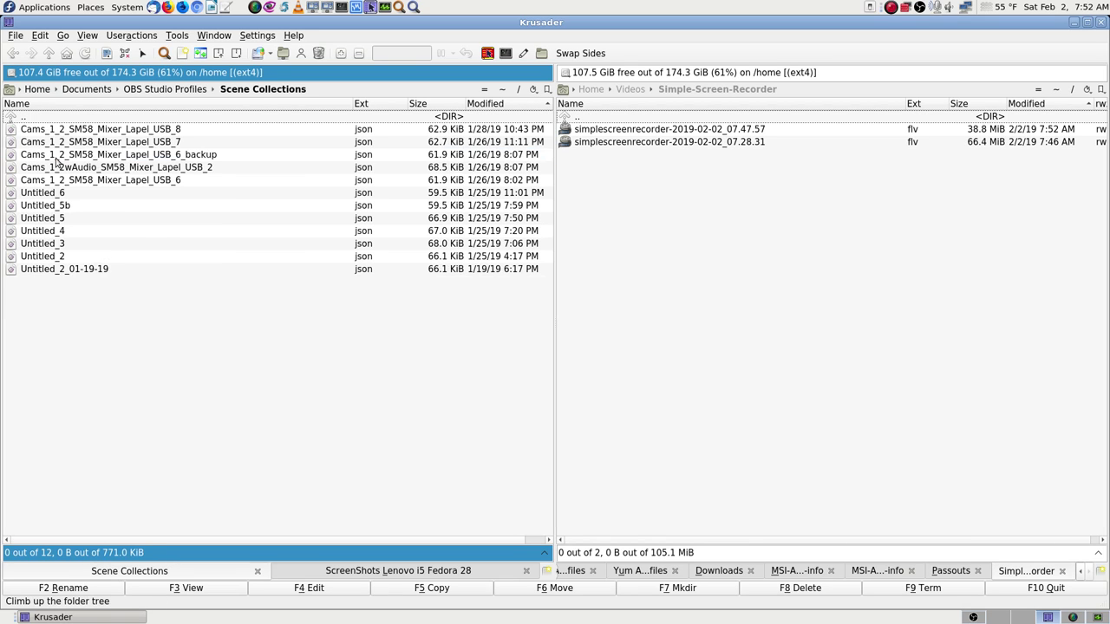
pyautogui.click(138, 130)
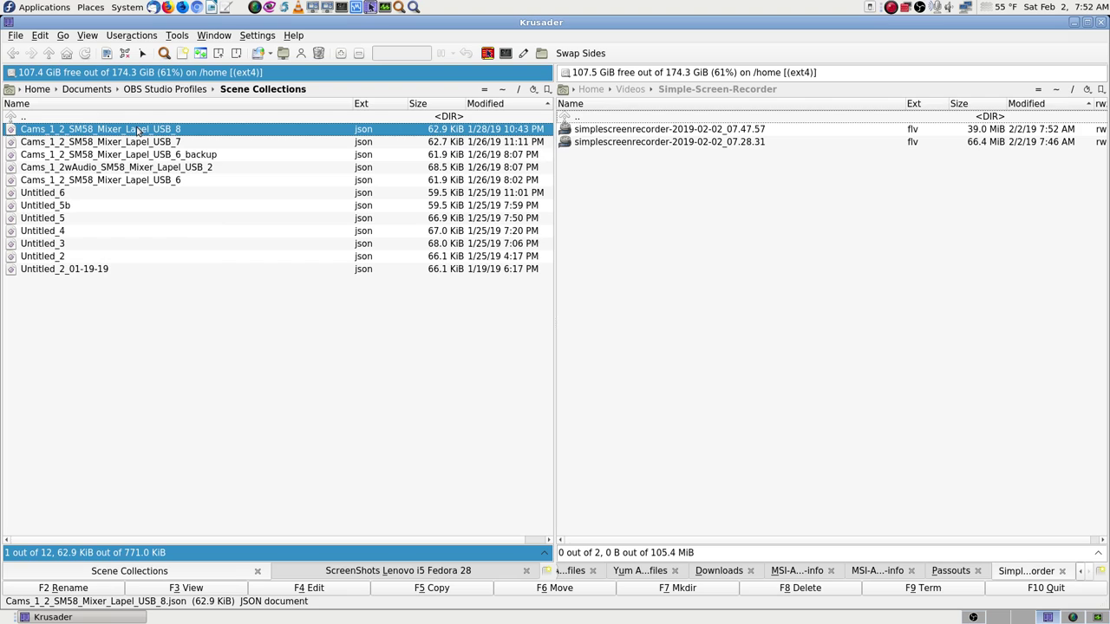
# Step: View the contents of Cams_1_2_SM58_Mixer_Lapel_USB_8.json, search for "desktop" and examine the successive matches
pyautogui.click(185, 591)
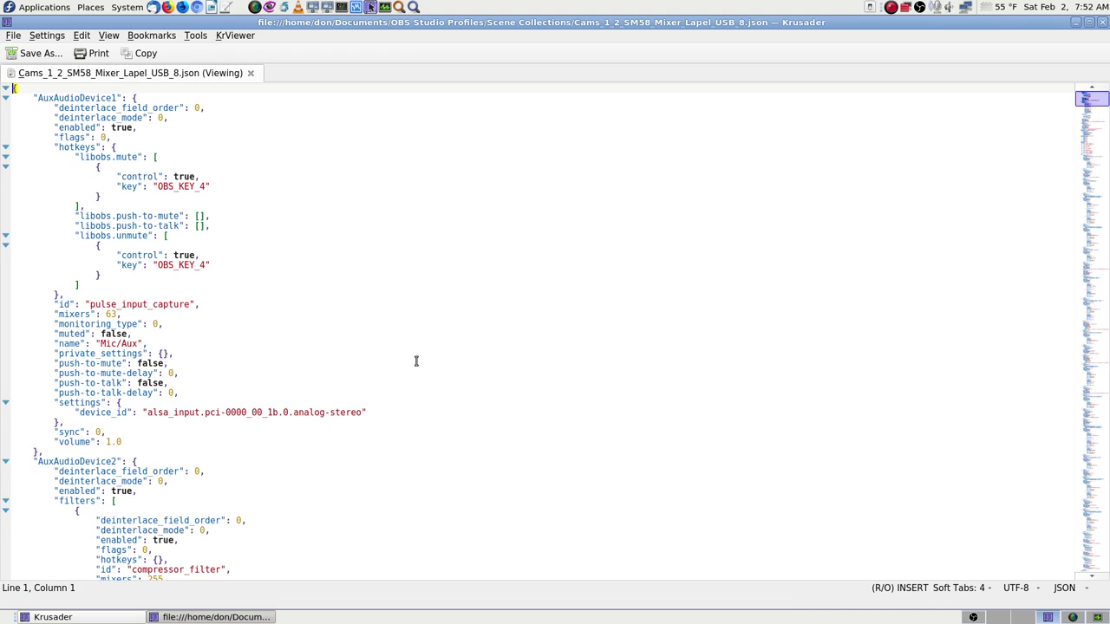
pyautogui.hotkey('ctrl', 'f')
pyautogui.write('d')
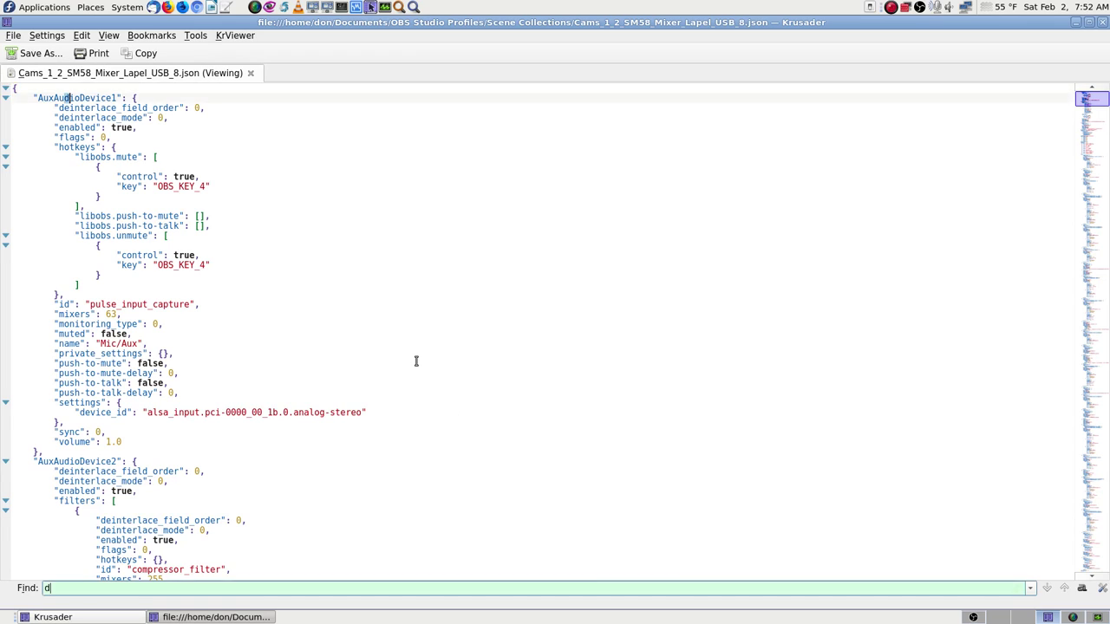
pyautogui.write('esktop')
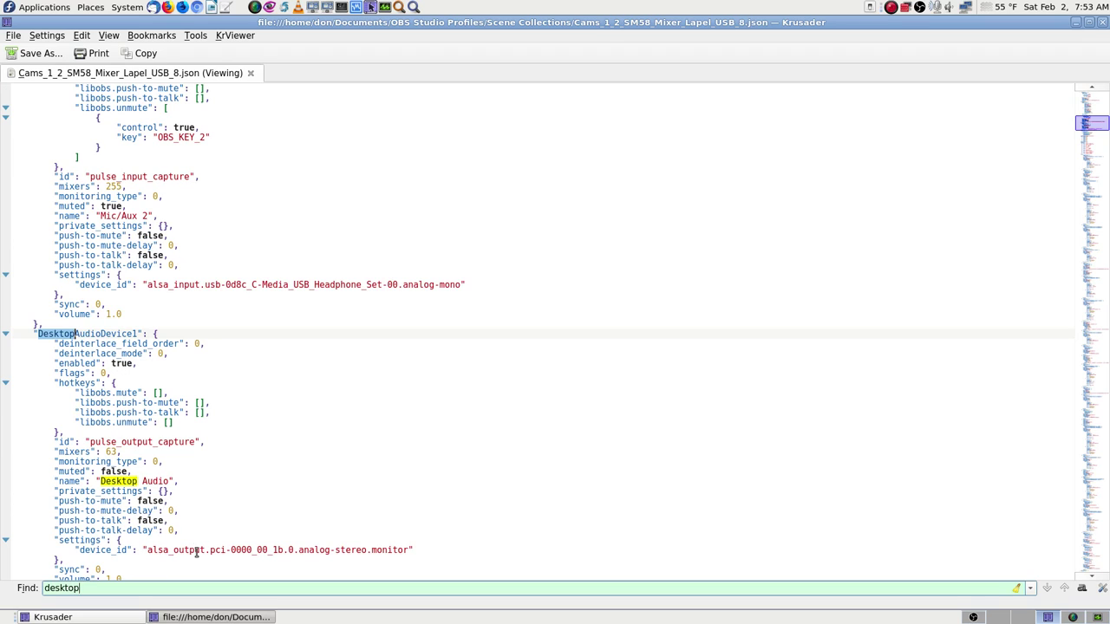
pyautogui.scroll(-6, 208, 537)
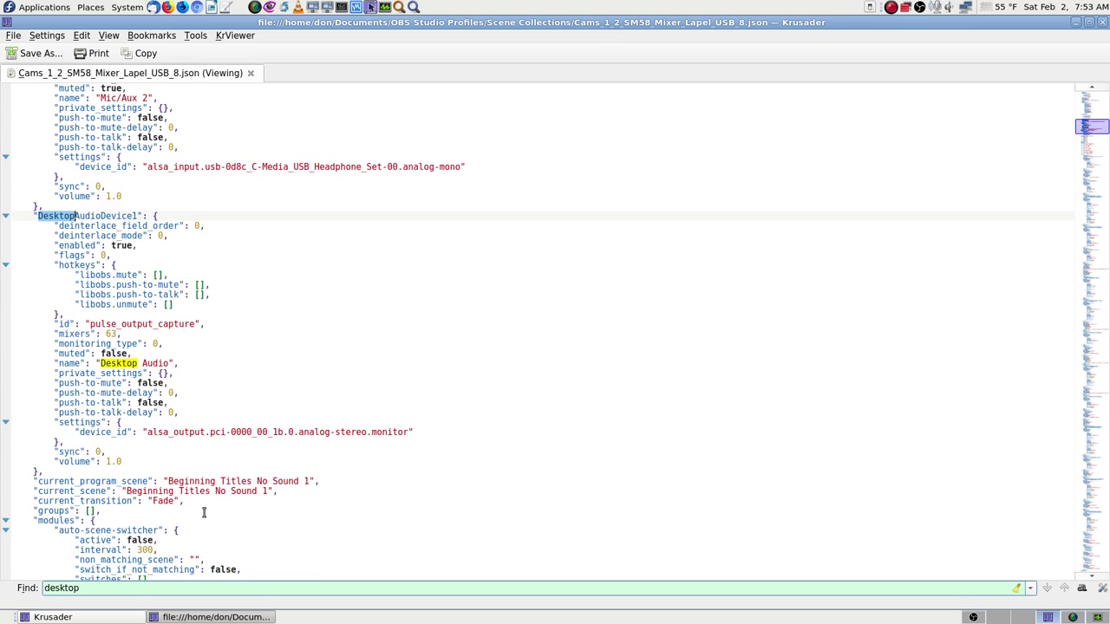
pyautogui.scroll(-1, 204, 511)
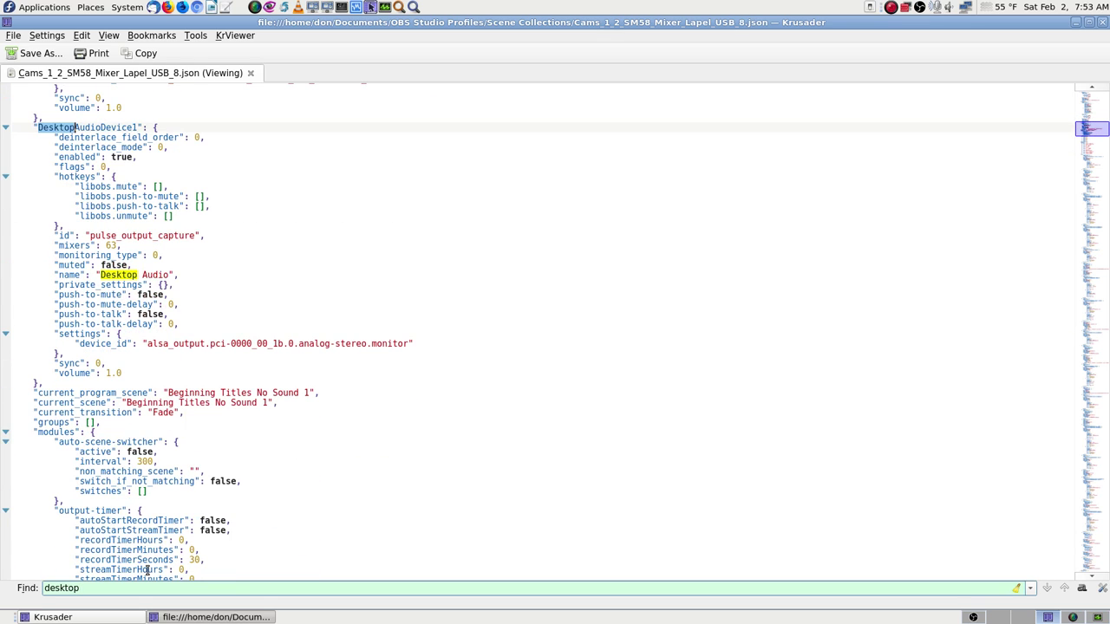
pyautogui.click(1046, 589)
pyautogui.click(1046, 590)
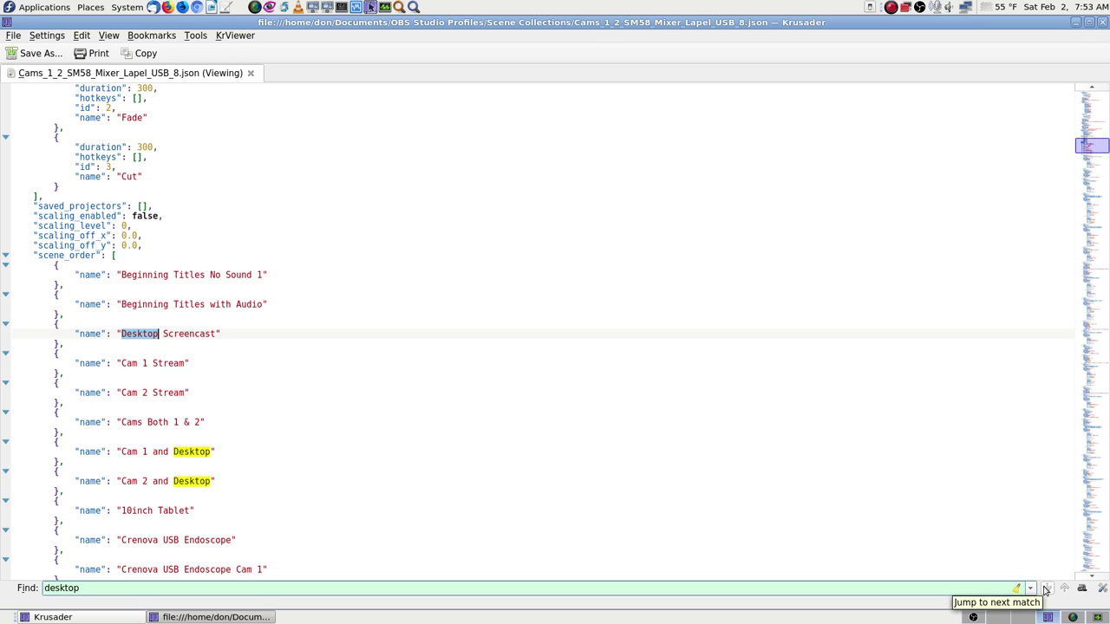
pyautogui.click(1046, 589)
pyautogui.click(1046, 590)
pyautogui.click(1047, 589)
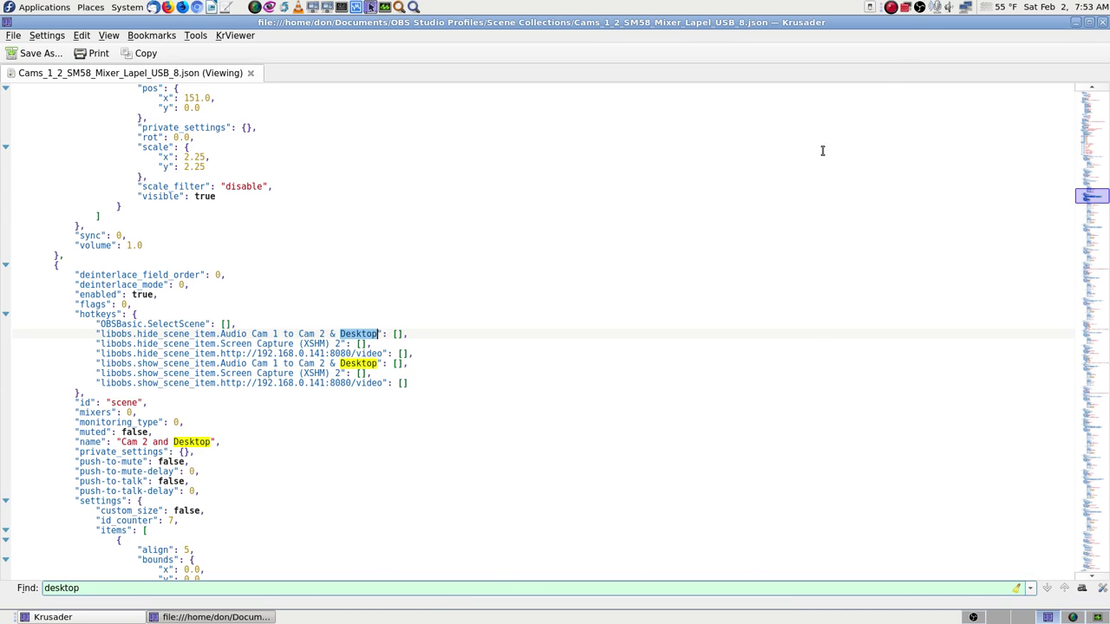
# Step: Close the file viewer and go up to the OBS Studio Profiles folder
pyautogui.click(1102, 23)
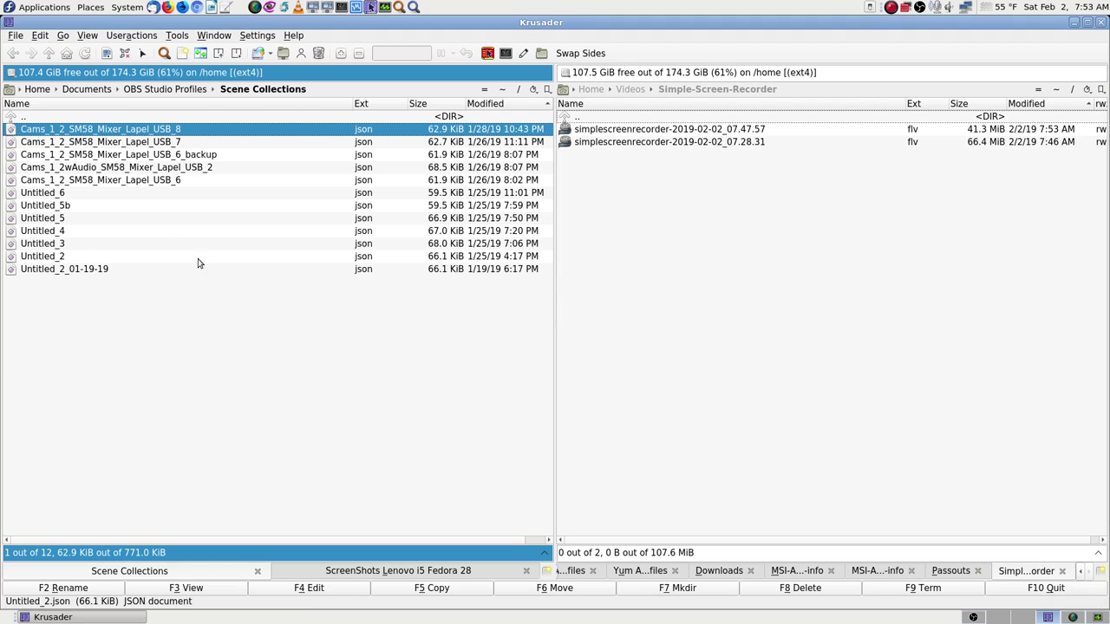
pyautogui.click(192, 120)
pyautogui.doubleClick(192, 119)
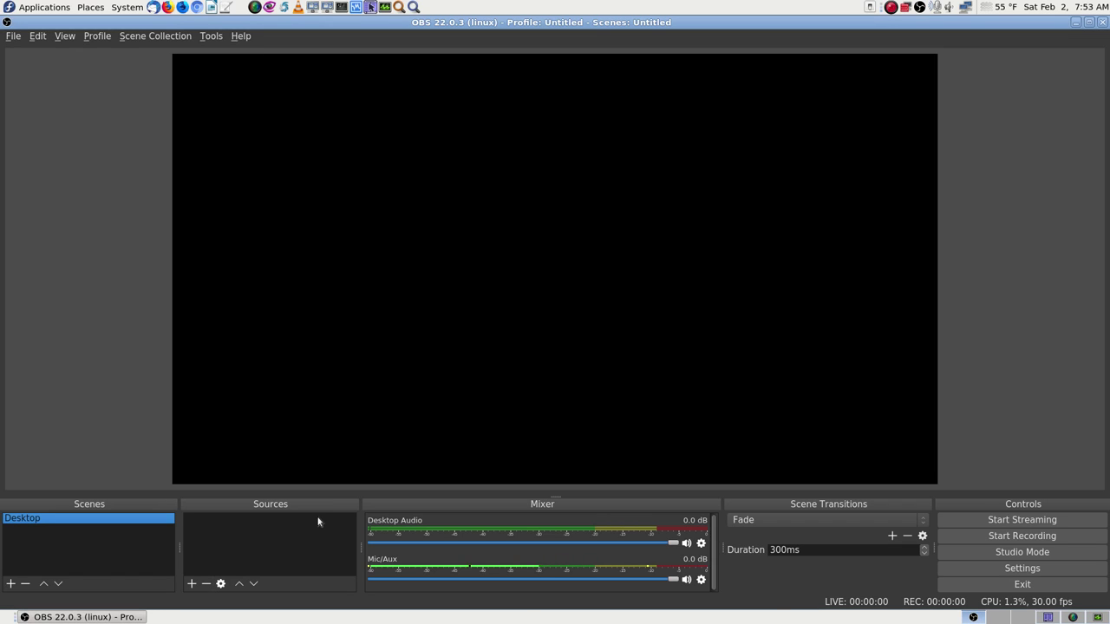
# Step: In OBS, add a new visible Screen Capture (XSHM) source to the Desktop scene, capturing Screen 0 with the cursor and advanced settings off
pyautogui.click(193, 585)
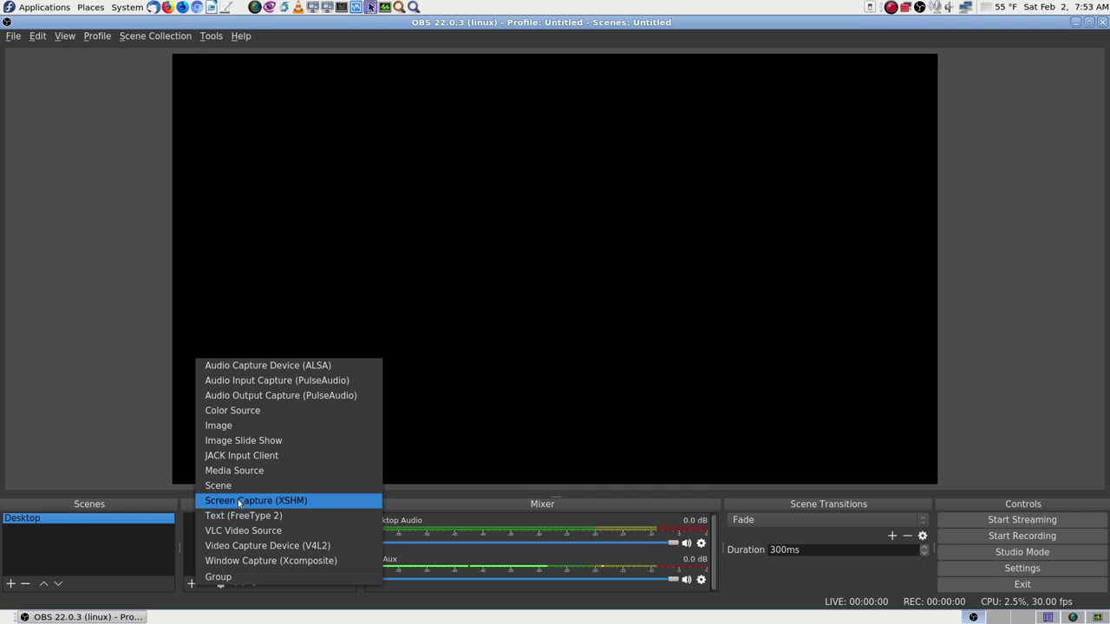
pyautogui.click(298, 501)
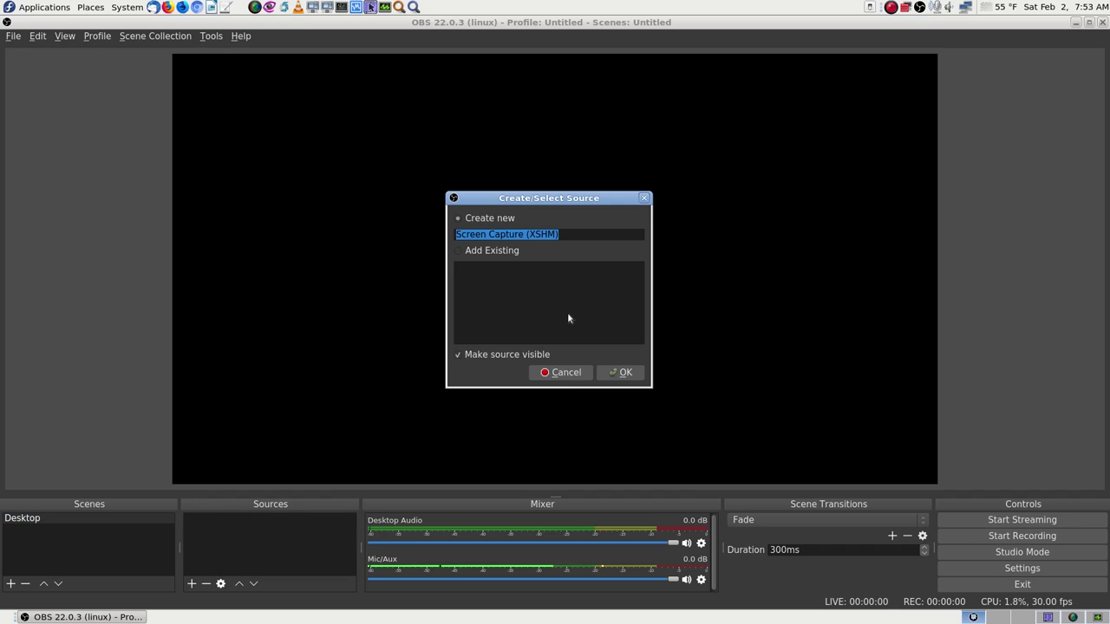
pyautogui.click(624, 373)
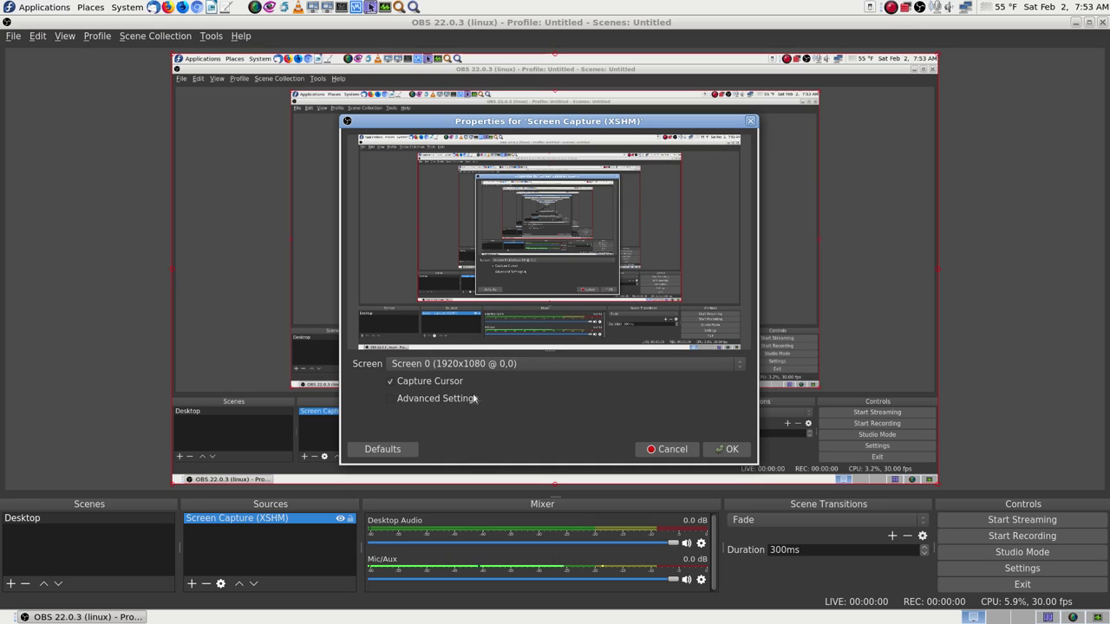
pyautogui.click(394, 401)
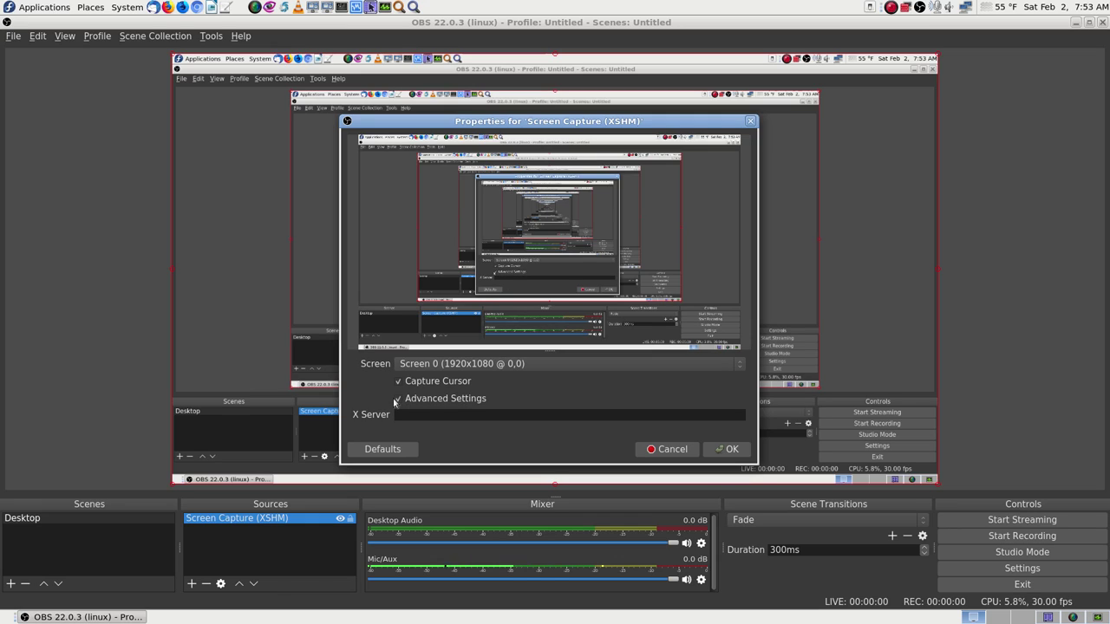
pyautogui.click(394, 400)
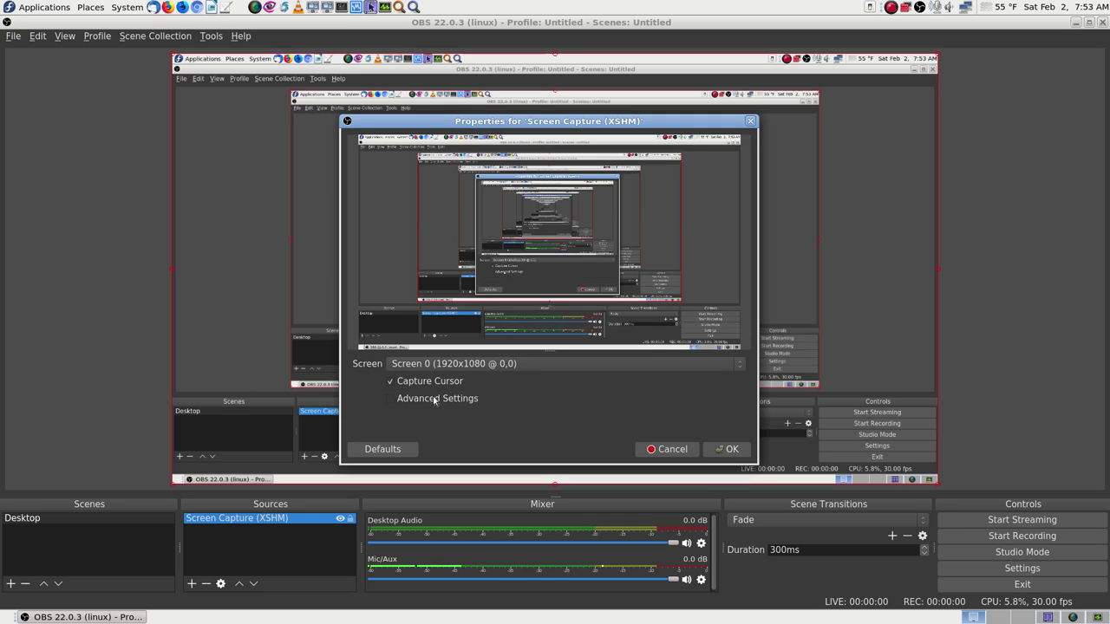
pyautogui.click(730, 451)
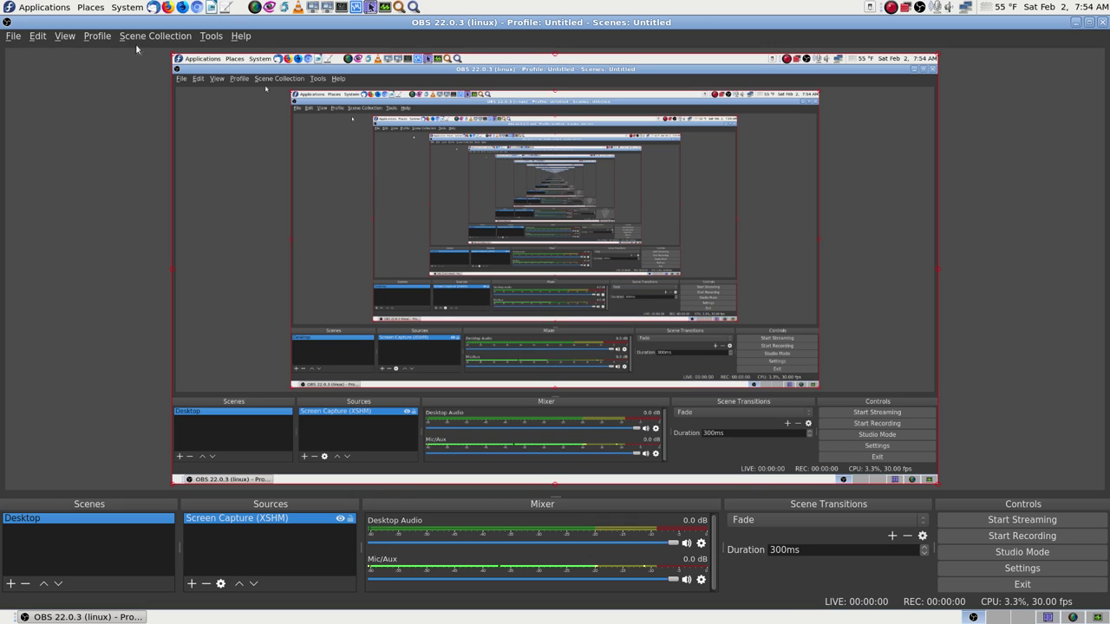
# Step: Examine the commands available for managing profiles and scene collections, leaving the Untitled entries selected
pyautogui.click(102, 40)
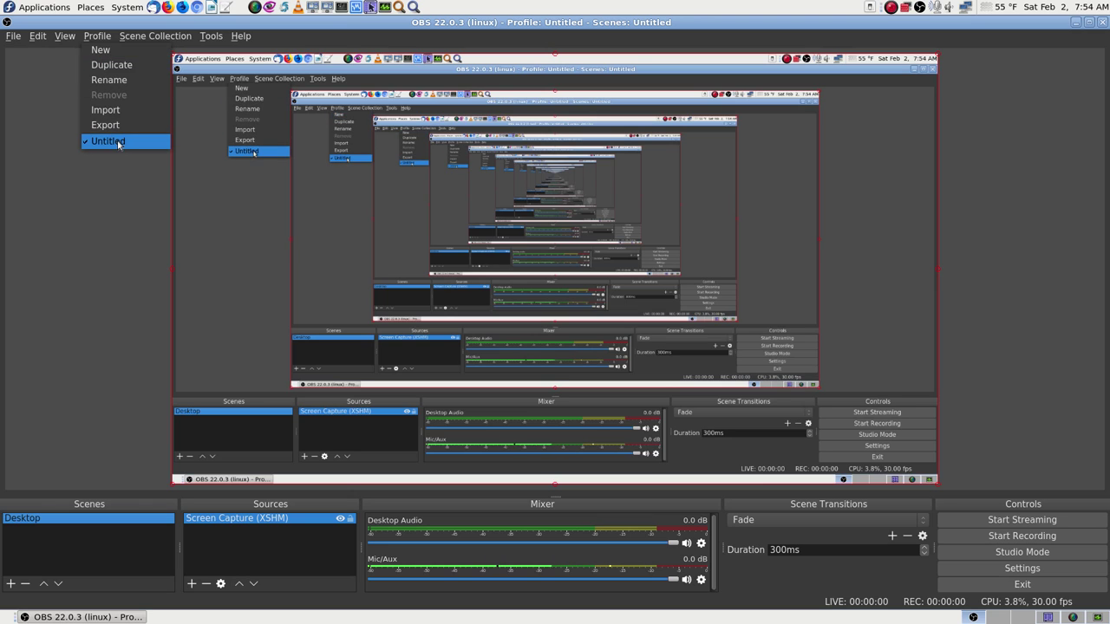
pyautogui.moveTo(144, 31)
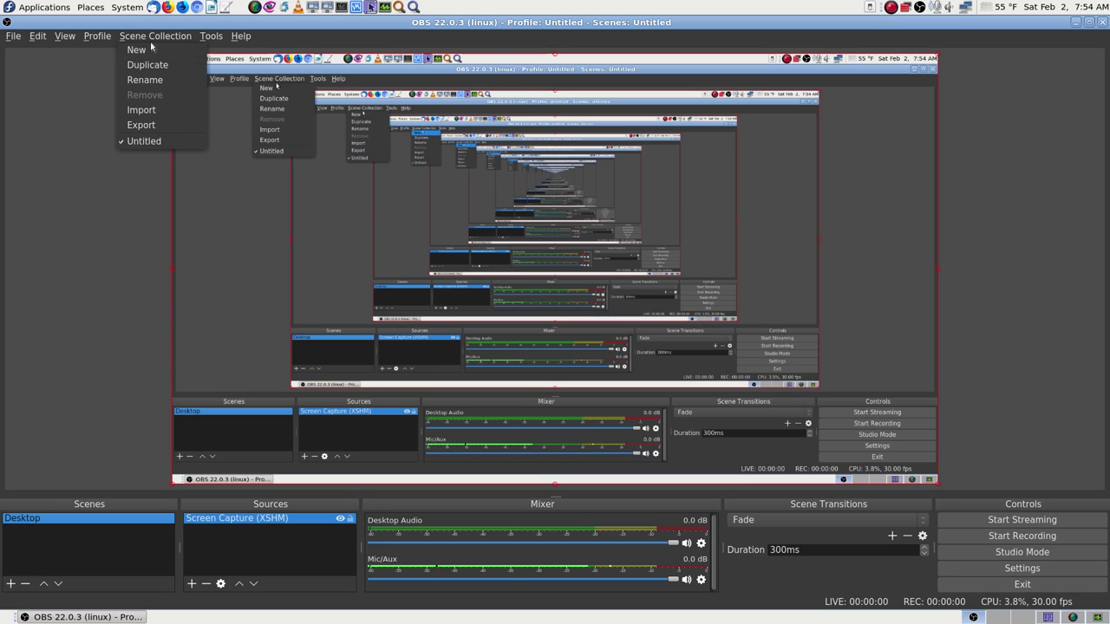
pyautogui.click(123, 221)
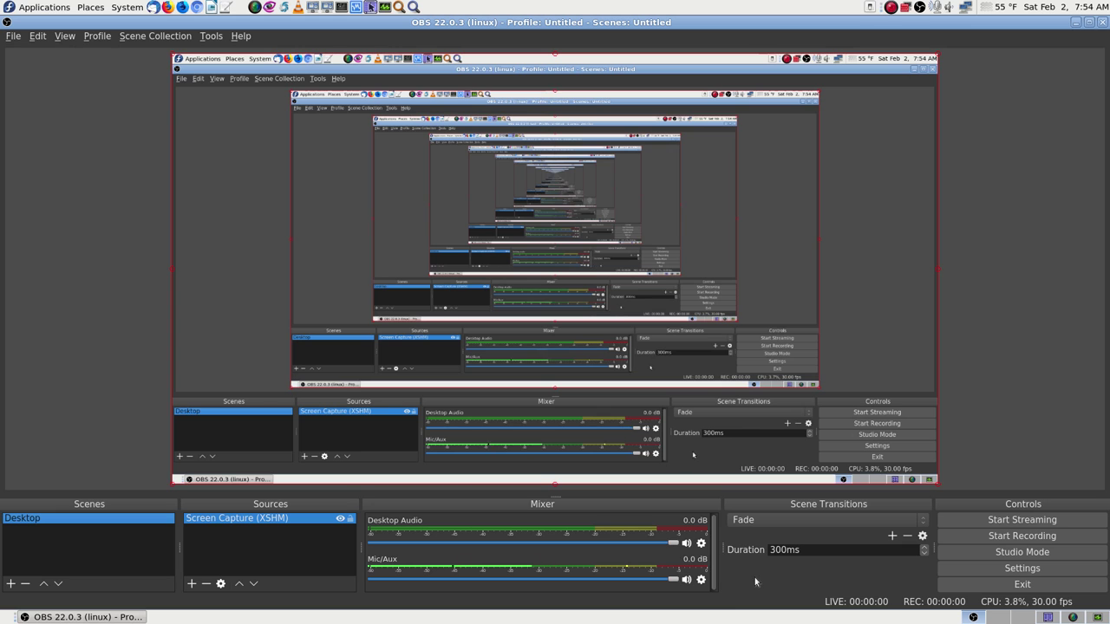
# Step: Exit OBS and check System Monitor for remaining processes by filtering for "ob", clearing the filter when done
pyautogui.click(1017, 586)
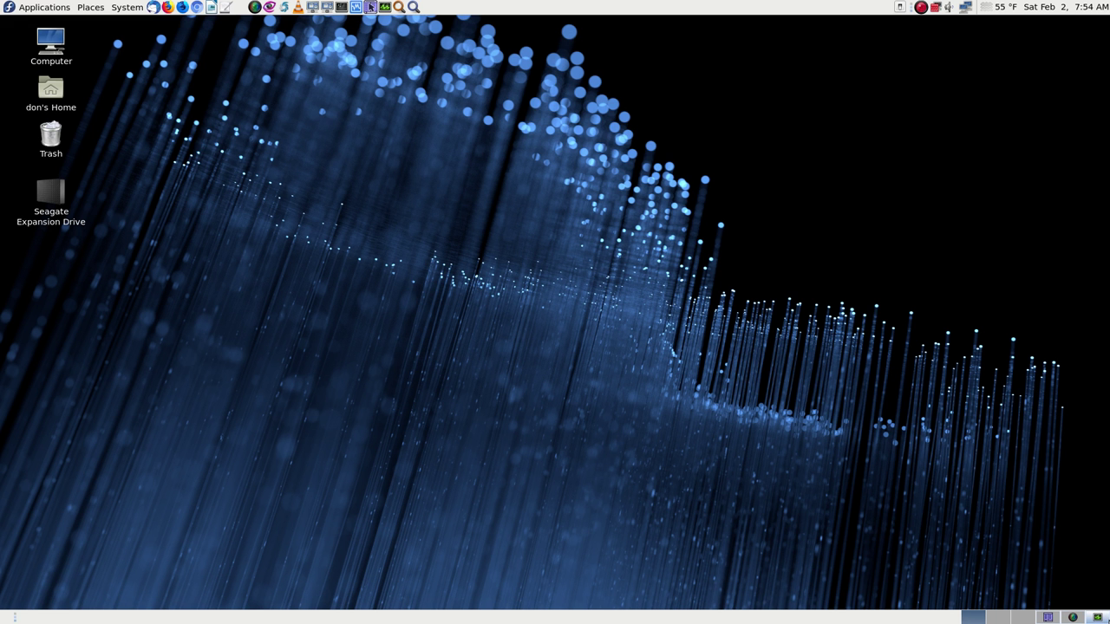
pyautogui.click(1098, 617)
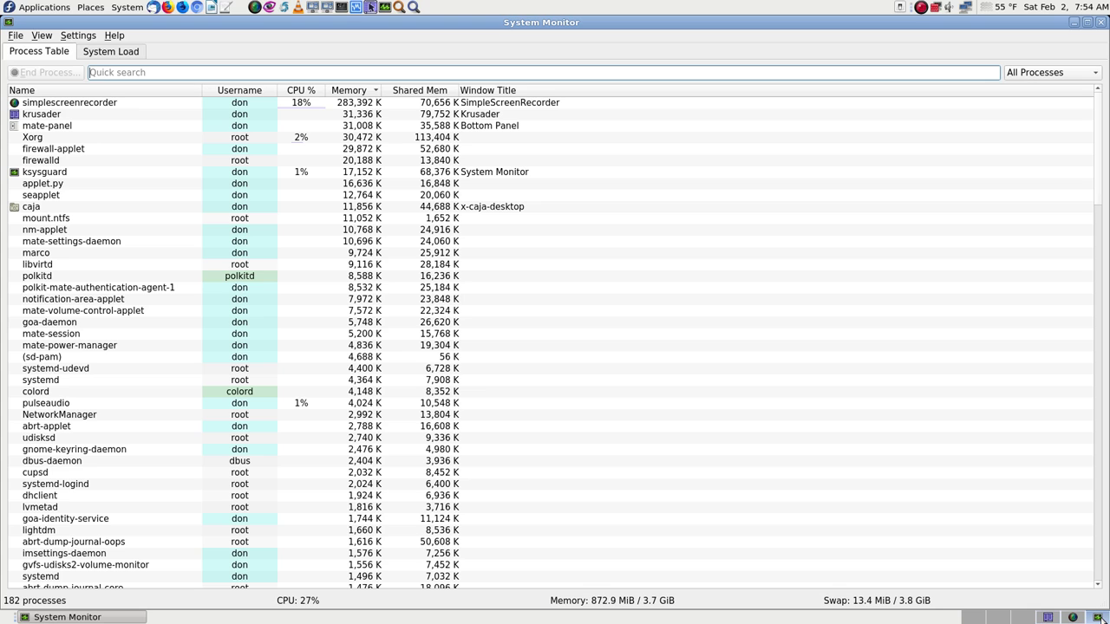
pyautogui.click(1048, 617)
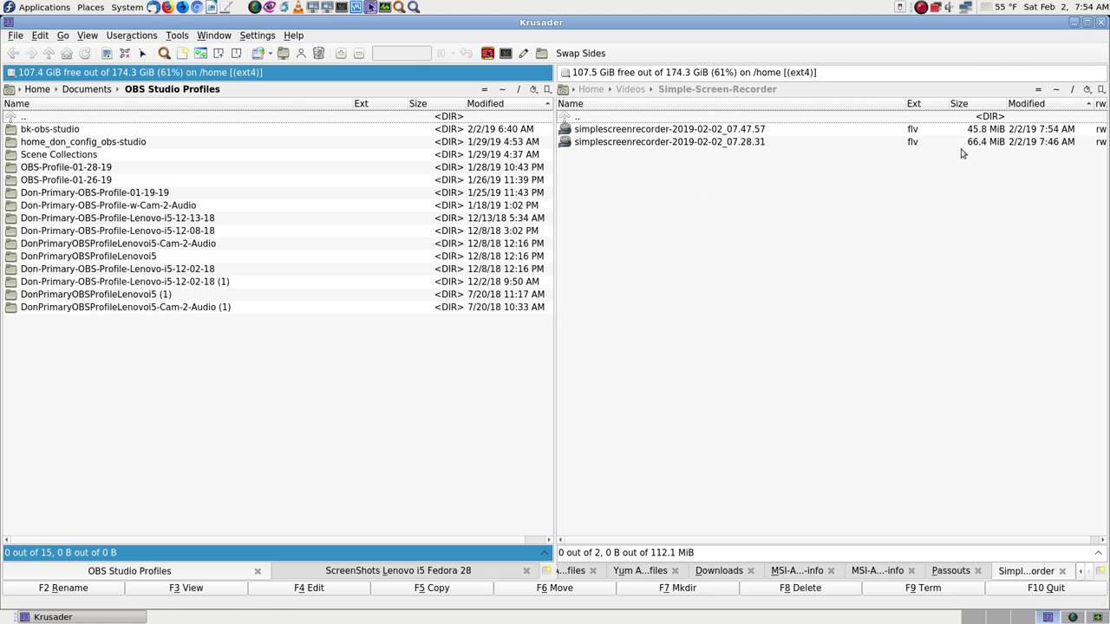
pyautogui.click(1096, 617)
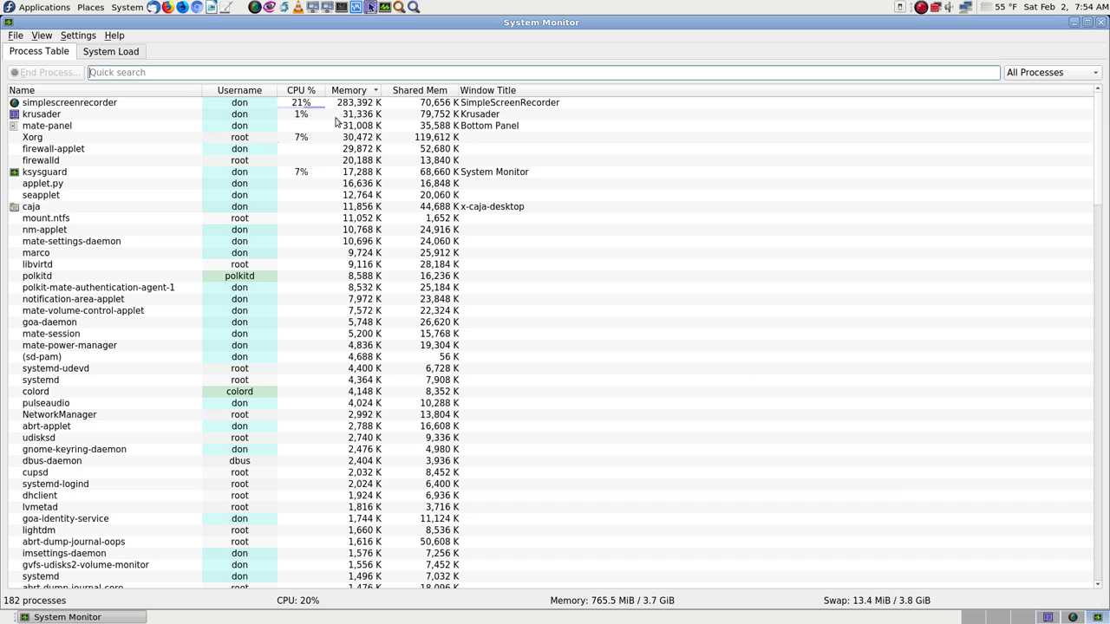
pyautogui.write('ob')
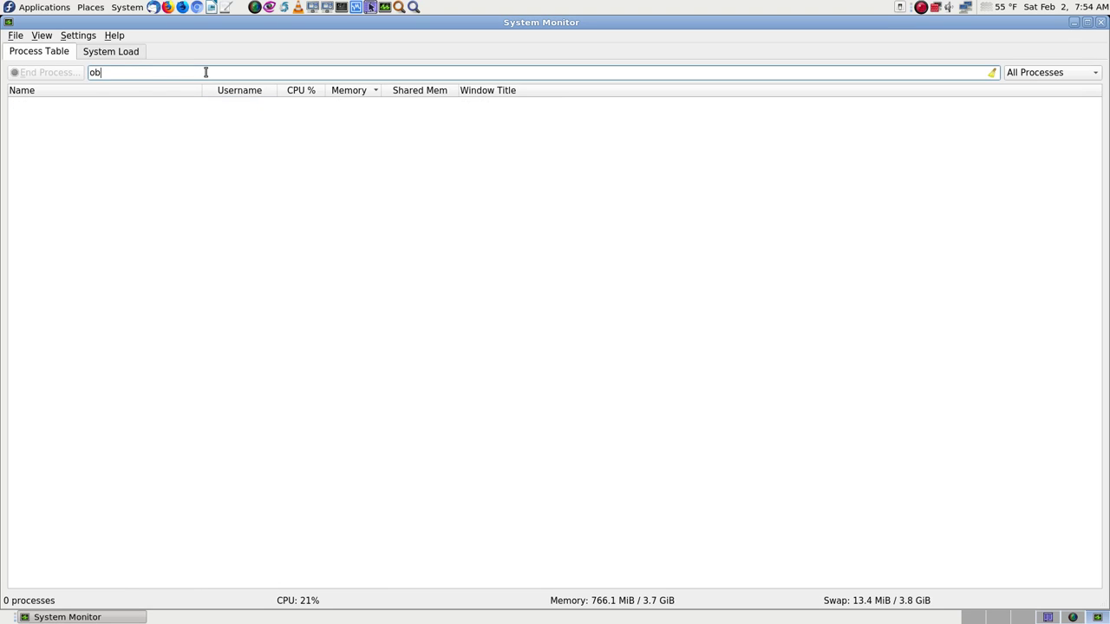
pyautogui.press('BackSpace')
pyautogui.press('BackSpace')
pyautogui.press('BackSpace')
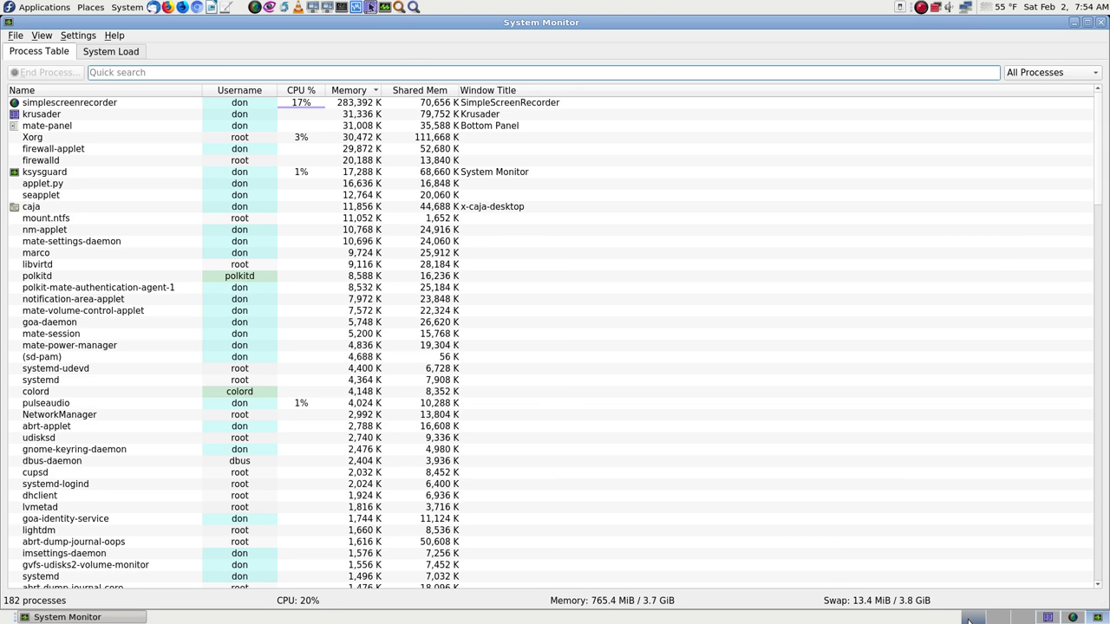
# Step: Return to the first workspace and add two OBS launchers to the desktop panel from the Capture and Import applications
pyautogui.click(969, 618)
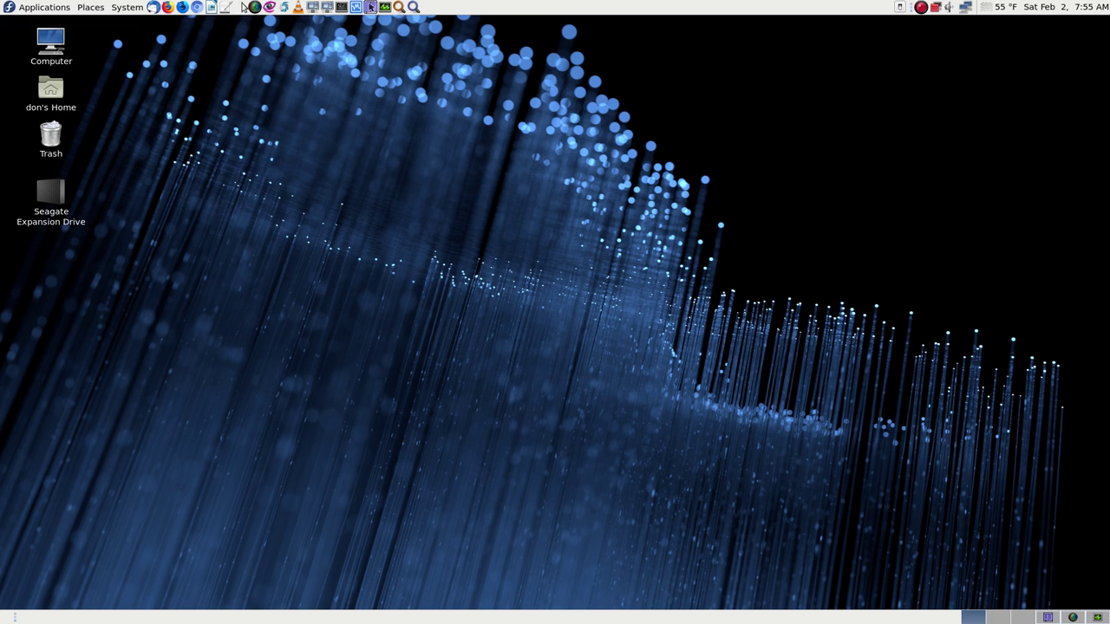
pyautogui.click(47, 9)
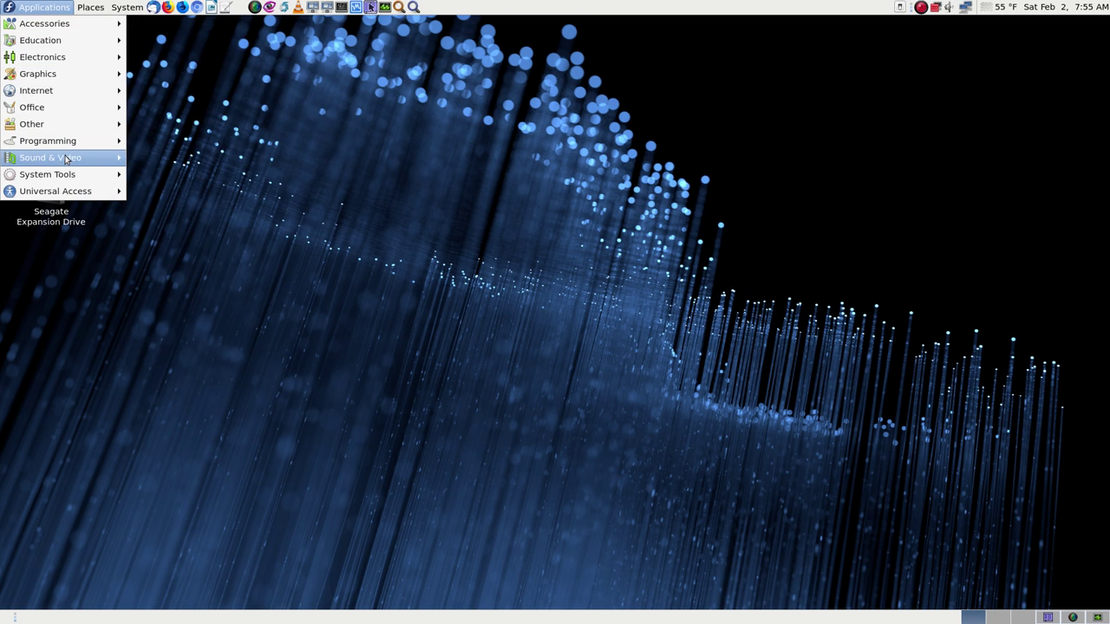
pyautogui.moveTo(68, 160)
pyautogui.moveTo(200, 123)
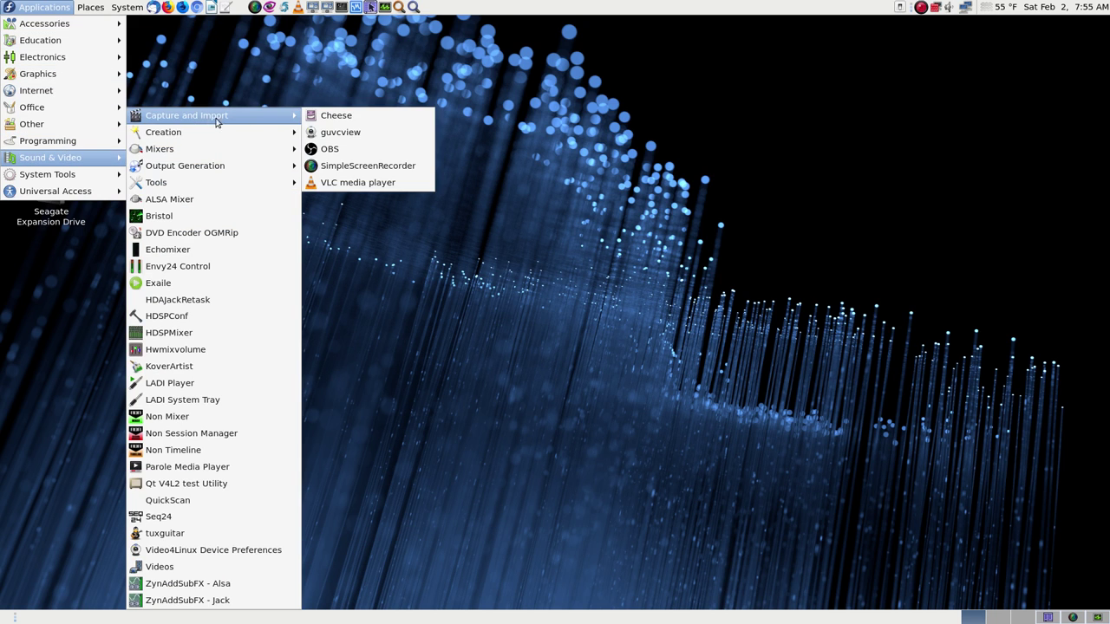
pyautogui.rightClick(374, 152)
pyautogui.click(413, 157)
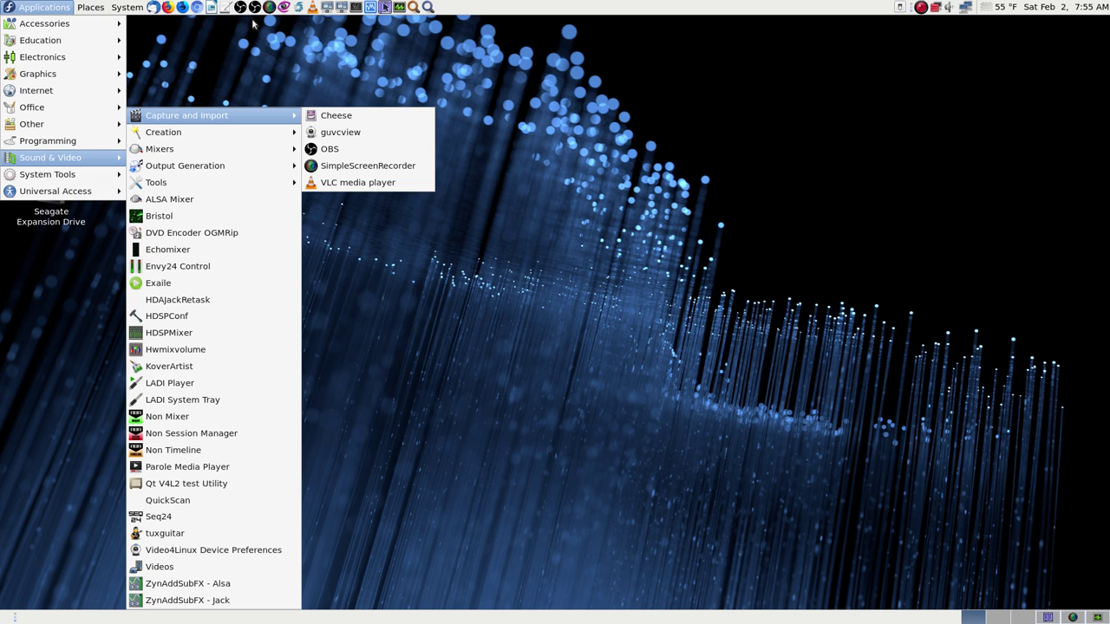
pyautogui.click(559, 103)
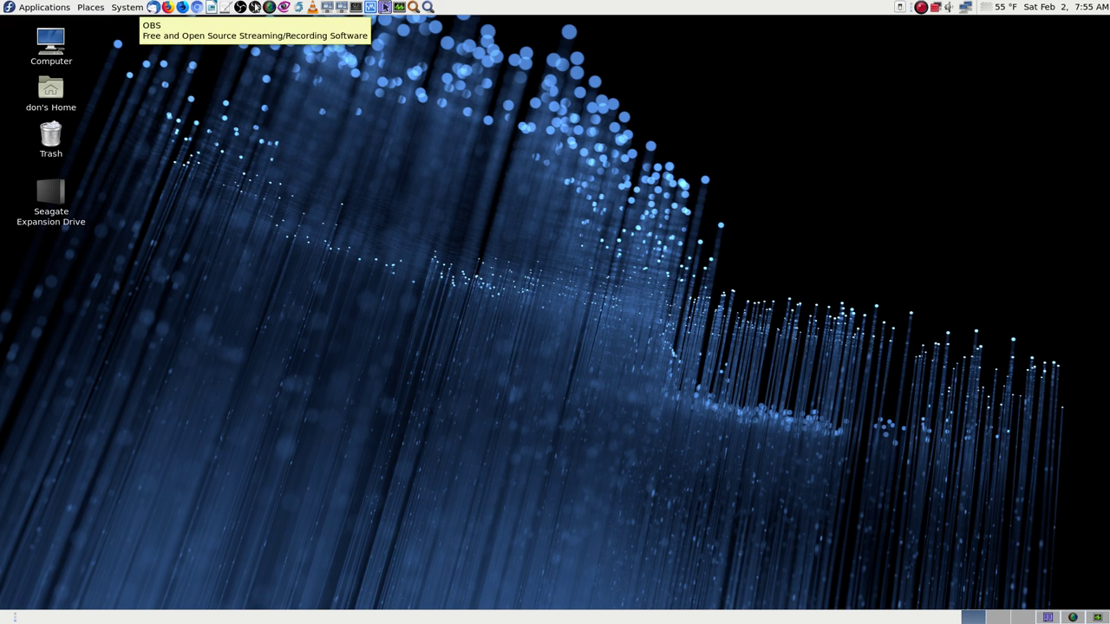
# Step: Test both OBS launchers on the panel by starting OBS from each one and exiting it each time
pyautogui.click(241, 8)
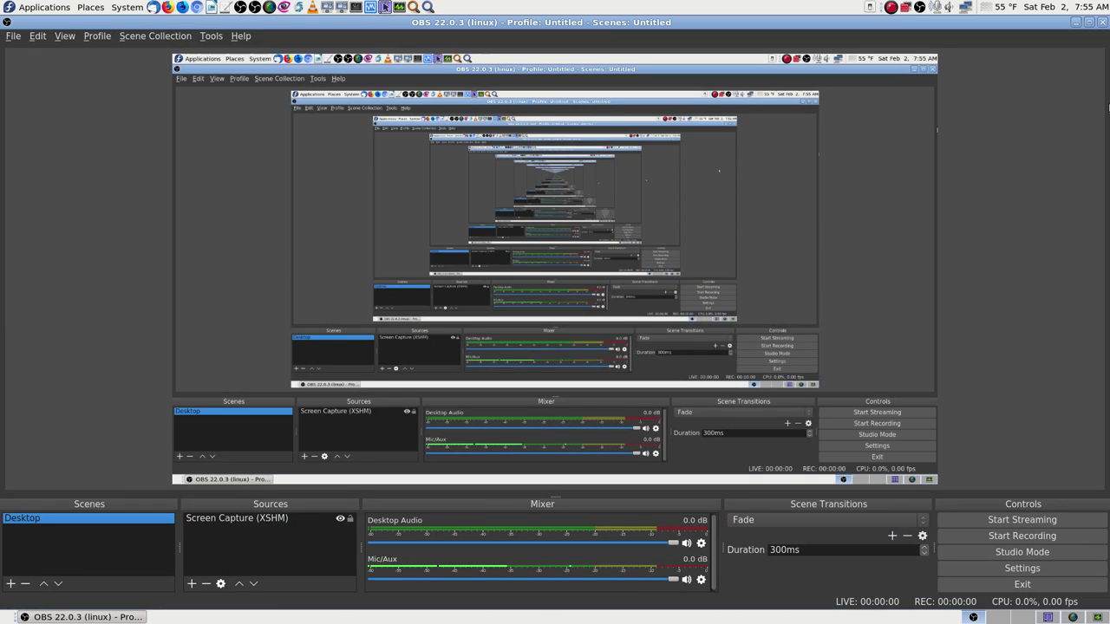
pyautogui.click(1022, 584)
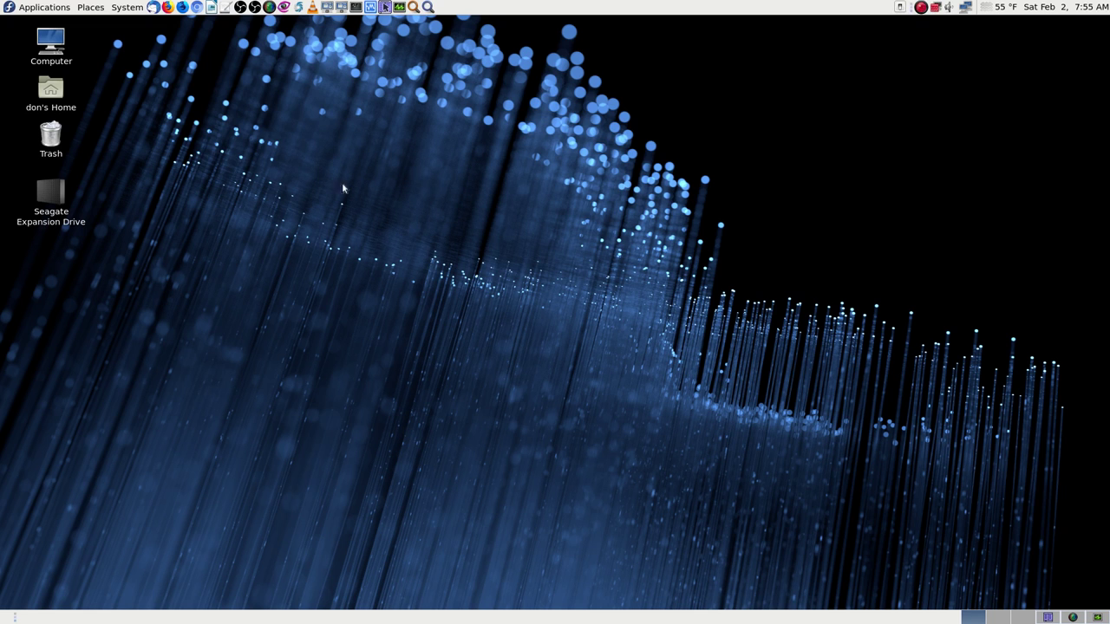
pyautogui.click(254, 8)
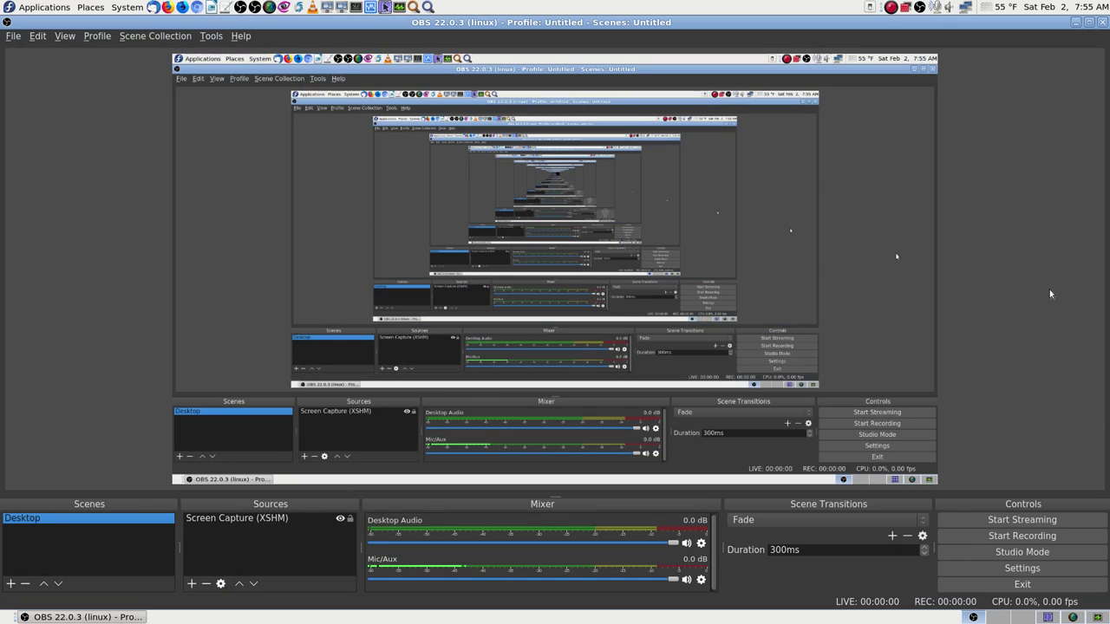
pyautogui.click(1045, 585)
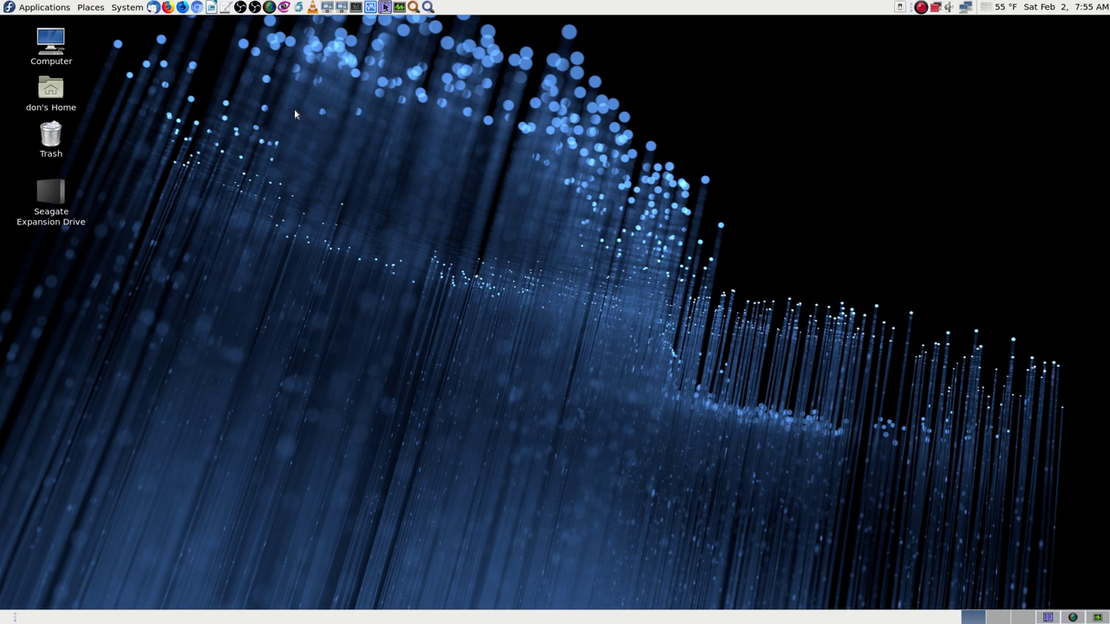
# Step: Remove the first of the two OBS launchers from the desktop panel
pyautogui.rightClick(239, 8)
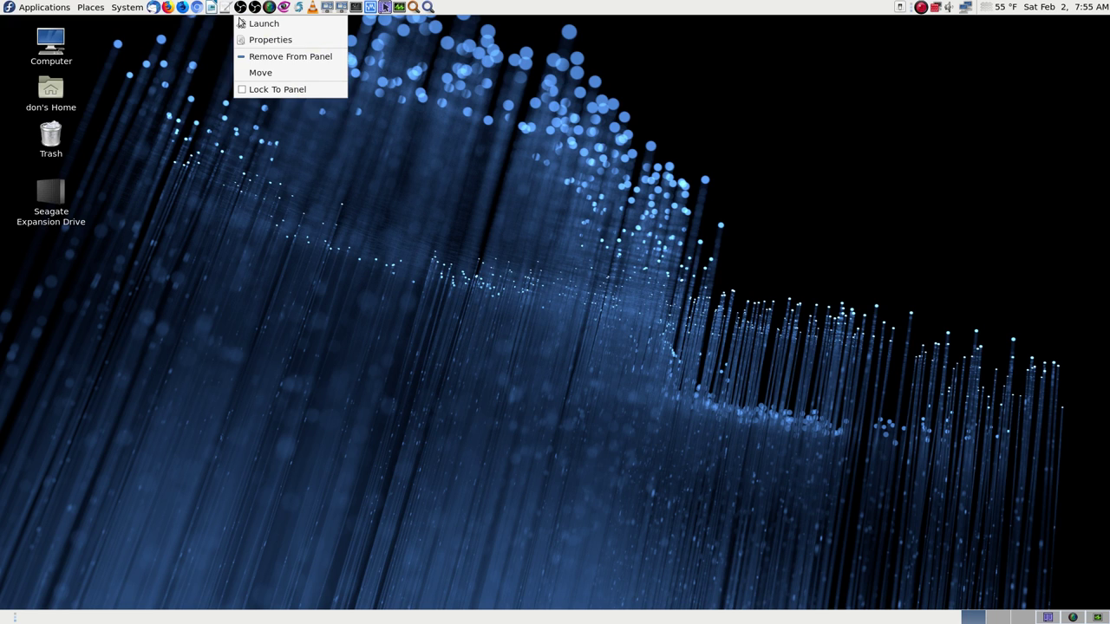
pyautogui.click(300, 60)
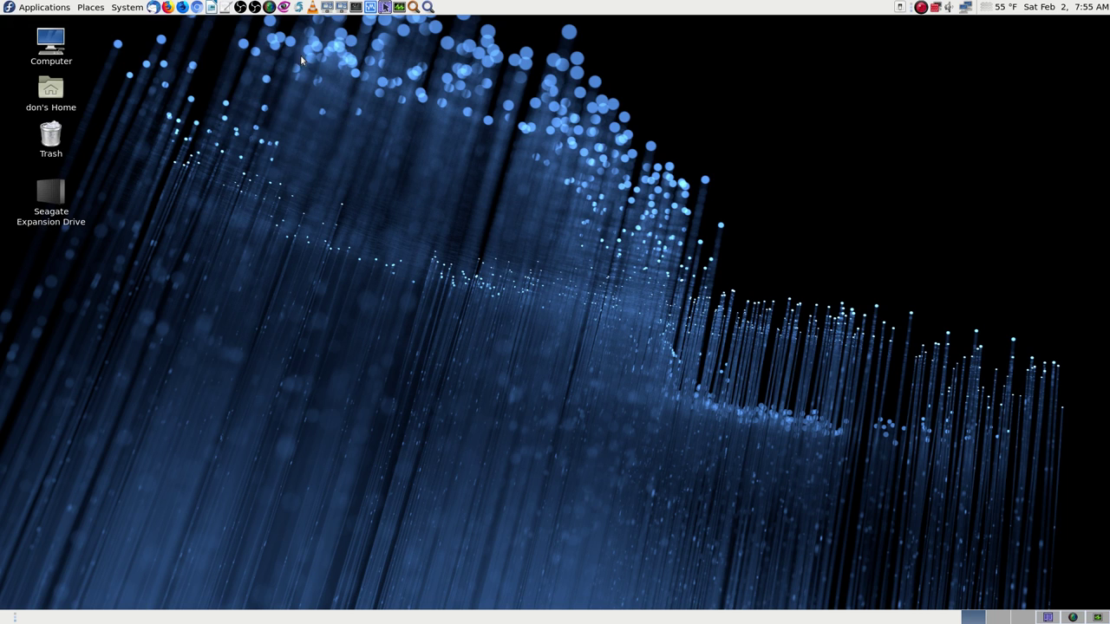
# Step: Start OBS from its remaining desktop panel launcher and begin recording the Desktop scene
pyautogui.click(241, 8)
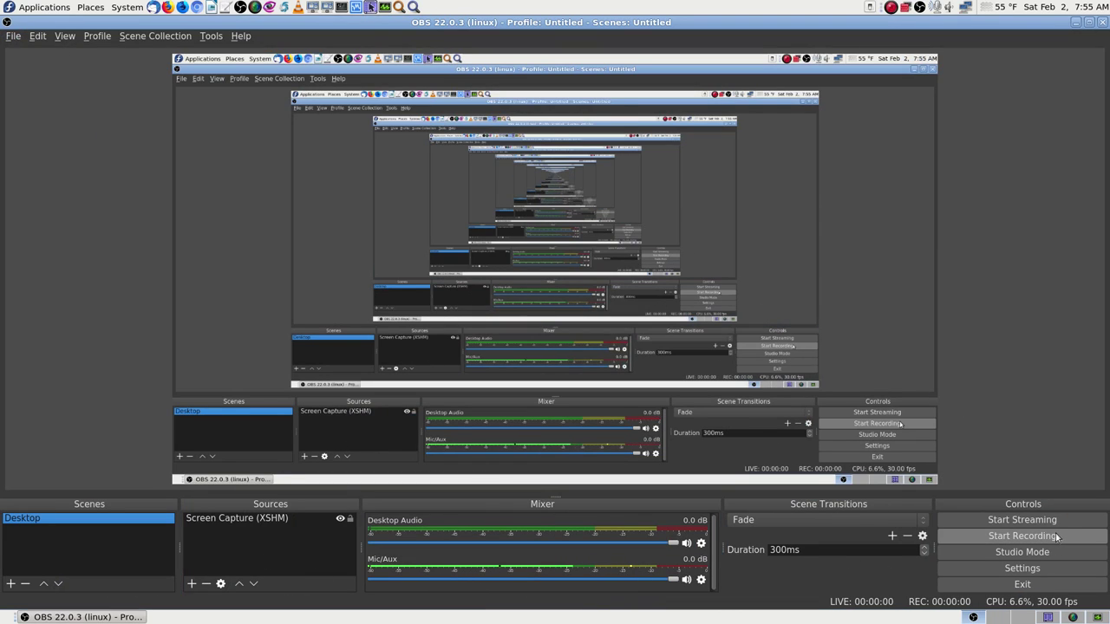
pyautogui.click(964, 534)
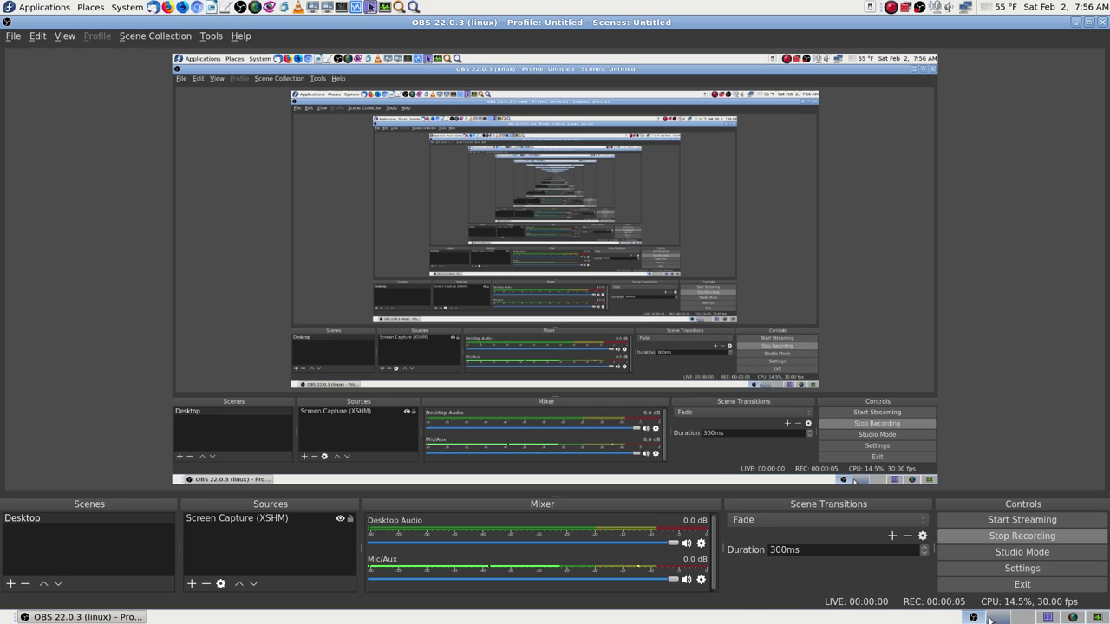
# Step: Switch to Krusader and check the OBS-Studio-Streamed-Videos folder under Videos for the new recording
pyautogui.click(1047, 618)
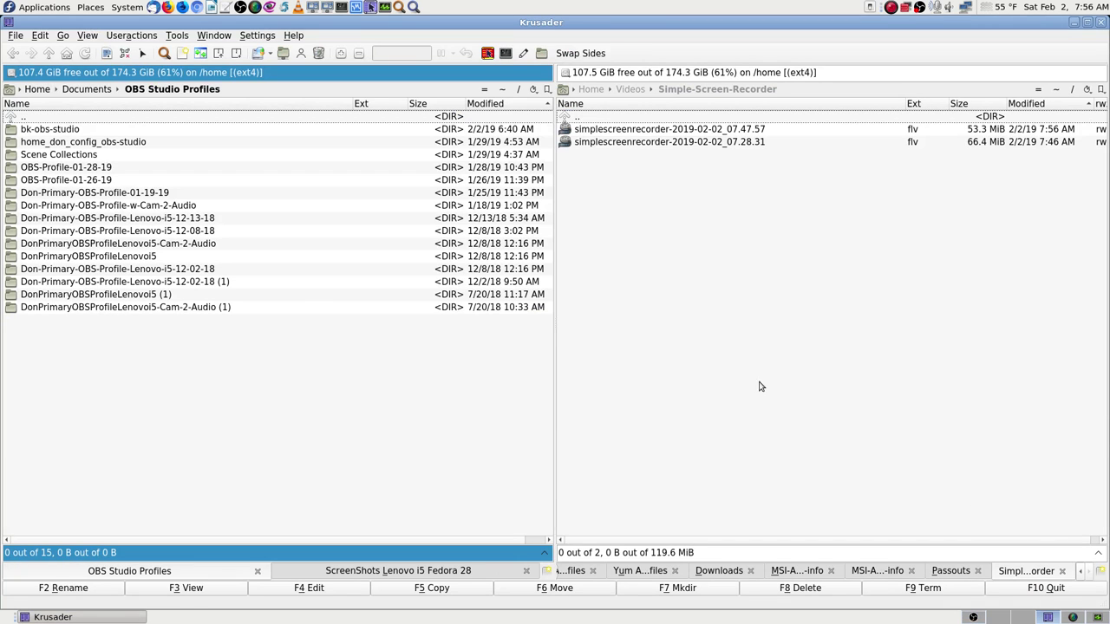
pyautogui.click(484, 90)
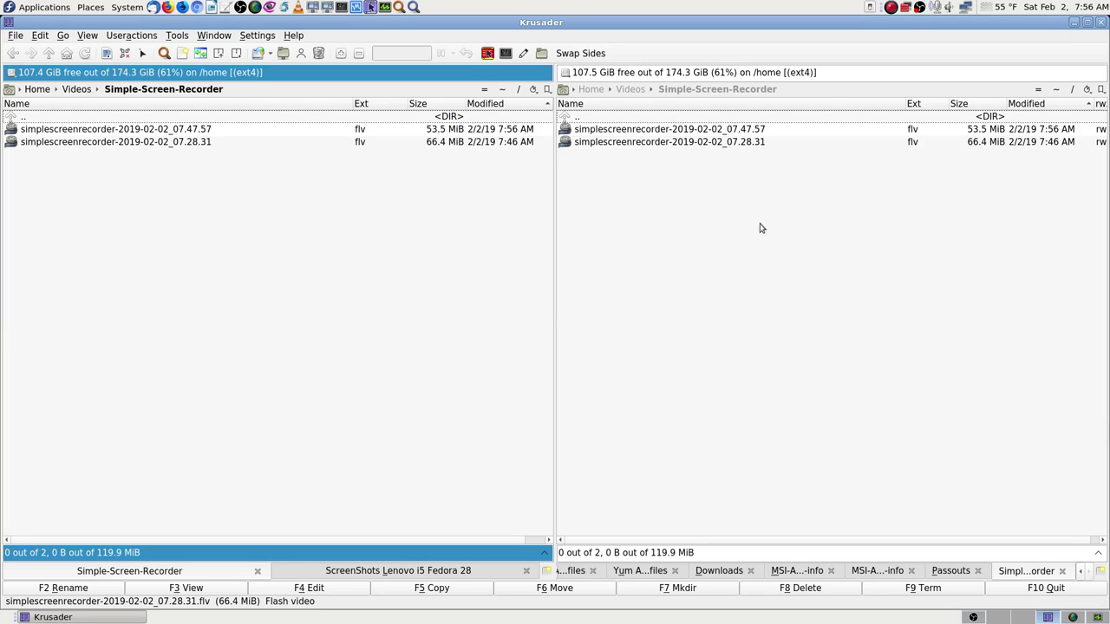
pyautogui.press('BackSpace')
pyautogui.press('Down')
pyautogui.press('Down')
pyautogui.press('Return')
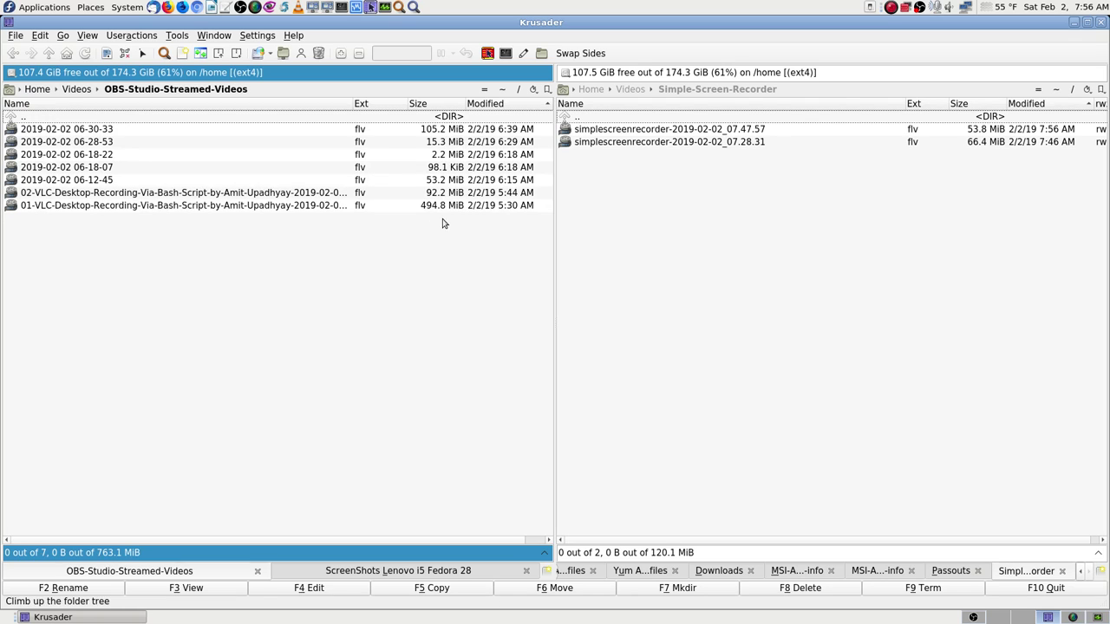
pyautogui.click(410, 132)
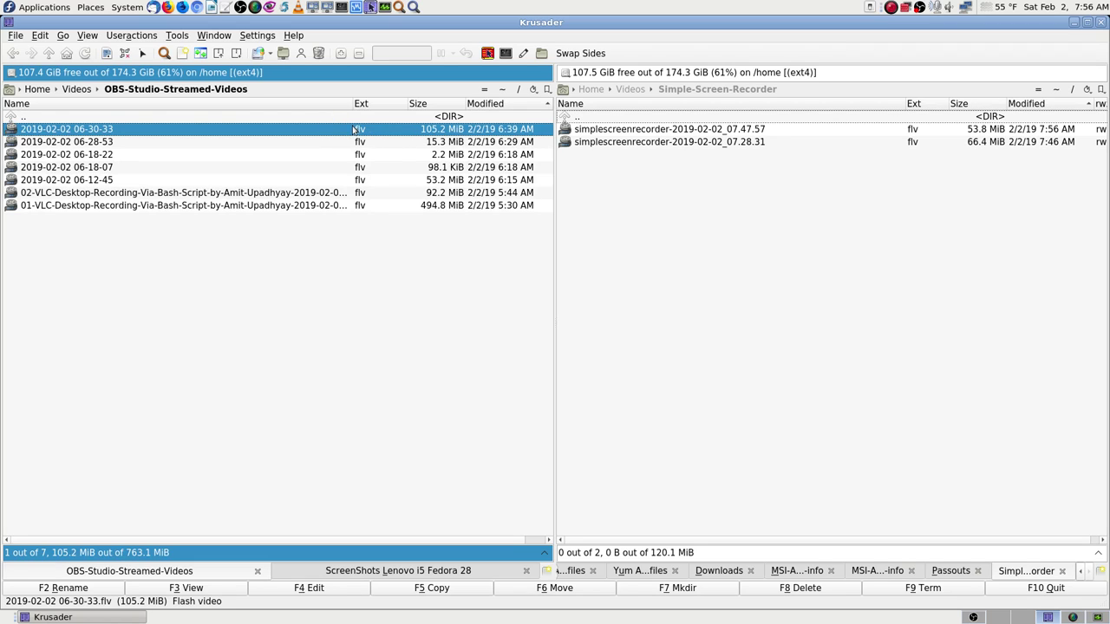
pyautogui.click(416, 357)
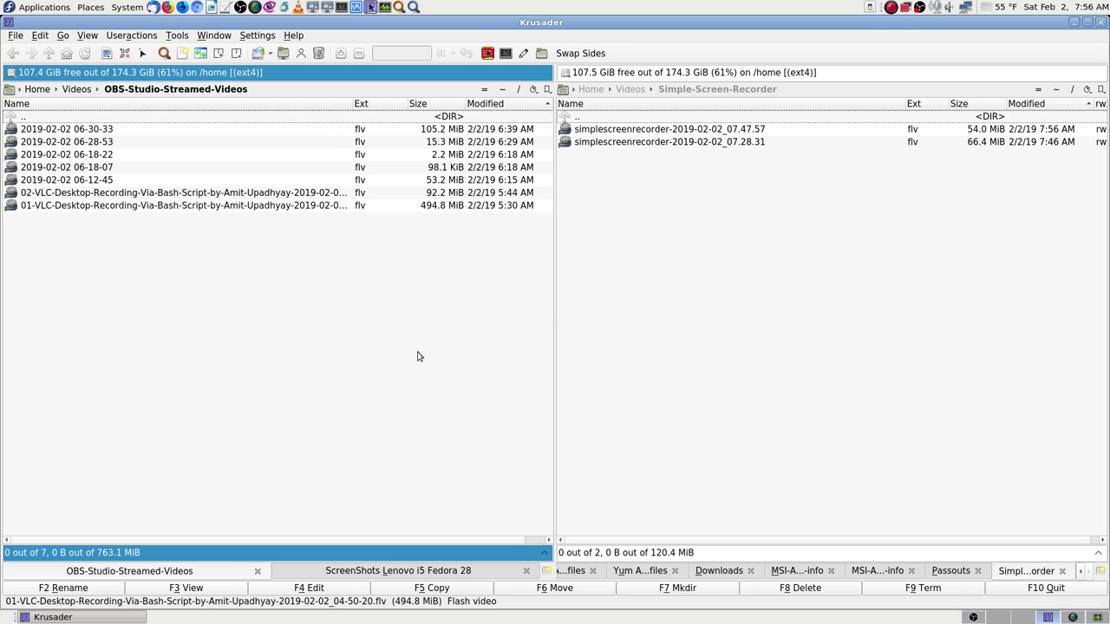
# Step: Go up to the home folder in Krusader and locate the flv file OBS is currently recording
pyautogui.press('BackSpace')
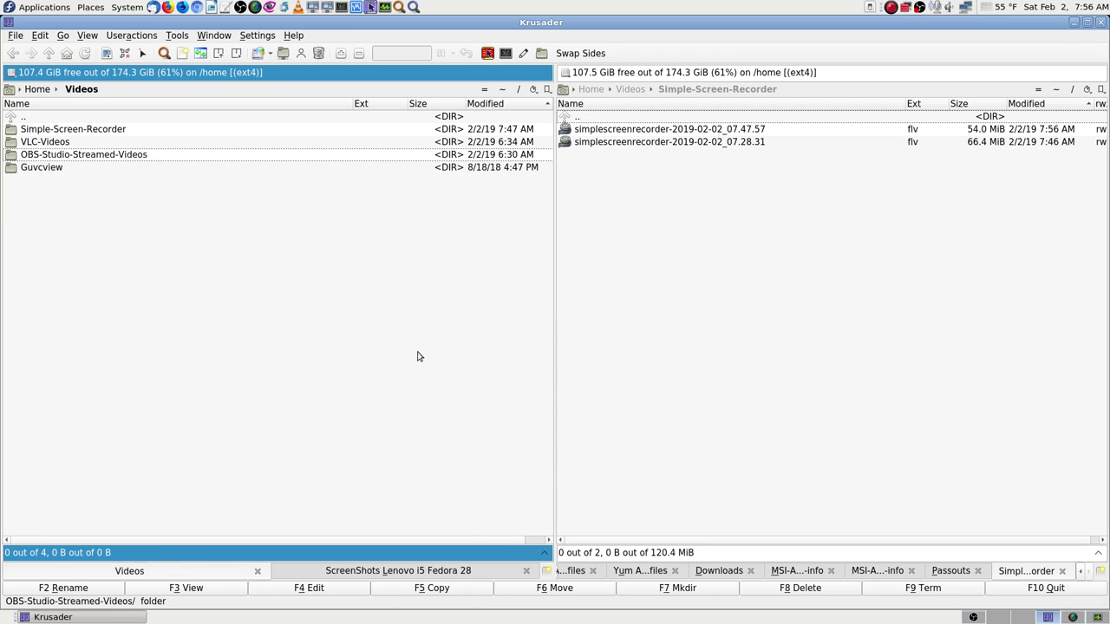
pyautogui.press('BackSpace')
pyautogui.press('Down')
pyautogui.press('Down')
pyautogui.press('Down')
pyautogui.press('Down')
pyautogui.press('Down')
pyautogui.press('Down')
pyautogui.press('Down')
pyautogui.press('Down')
pyautogui.press('Down')
pyautogui.press('Down')
pyautogui.press('Down')
pyautogui.press('Down')
pyautogui.press('Down')
pyautogui.press('Down')
pyautogui.press('Down')
pyautogui.press('Down')
pyautogui.press('Down')
pyautogui.press('Down')
pyautogui.press('Down')
pyautogui.press('Down')
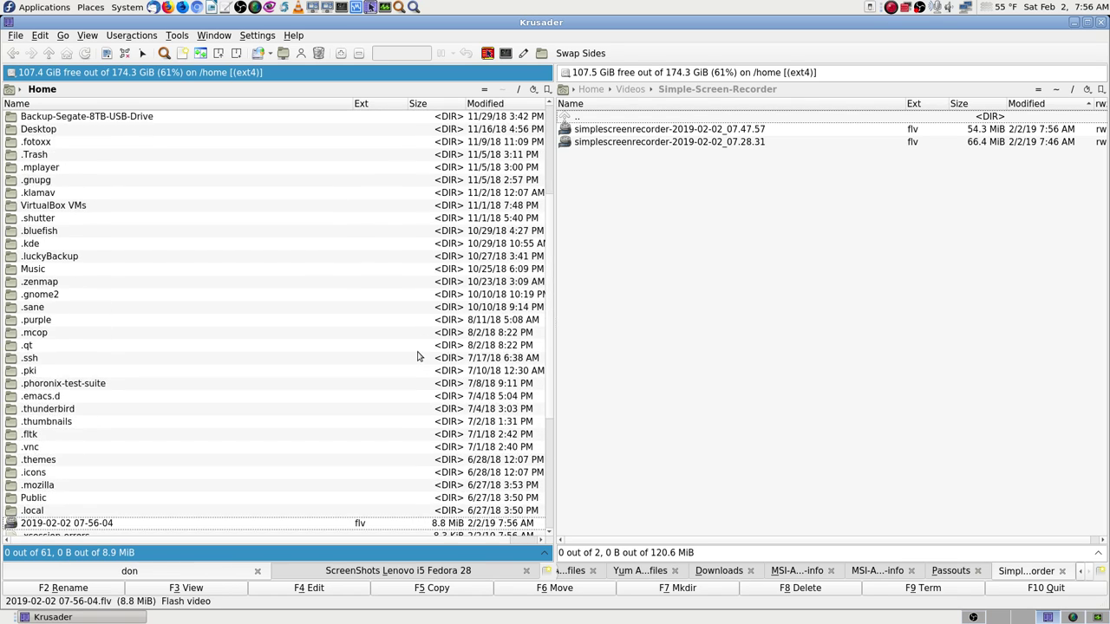
pyautogui.press('Down')
pyautogui.press('Down')
pyautogui.press('Down')
pyautogui.press('Down')
pyautogui.press('Down')
pyautogui.press('Down')
pyautogui.press('Down')
pyautogui.press('Down')
pyautogui.press('Down')
pyautogui.press('Down')
pyautogui.press('Down')
pyautogui.press('Up')
pyautogui.press('Up')
pyautogui.press('Up')
pyautogui.press('Up')
pyautogui.press('Up')
pyautogui.press('Up')
pyautogui.press('Up')
pyautogui.press('Up')
pyautogui.press('Up')
pyautogui.press('Up')
pyautogui.press('Up')
pyautogui.press('Up')
pyautogui.press('Up')
pyautogui.press('Up')
pyautogui.press('Up')
pyautogui.press('Down')
pyautogui.press('Down')
pyautogui.press('Down')
pyautogui.press('Down')
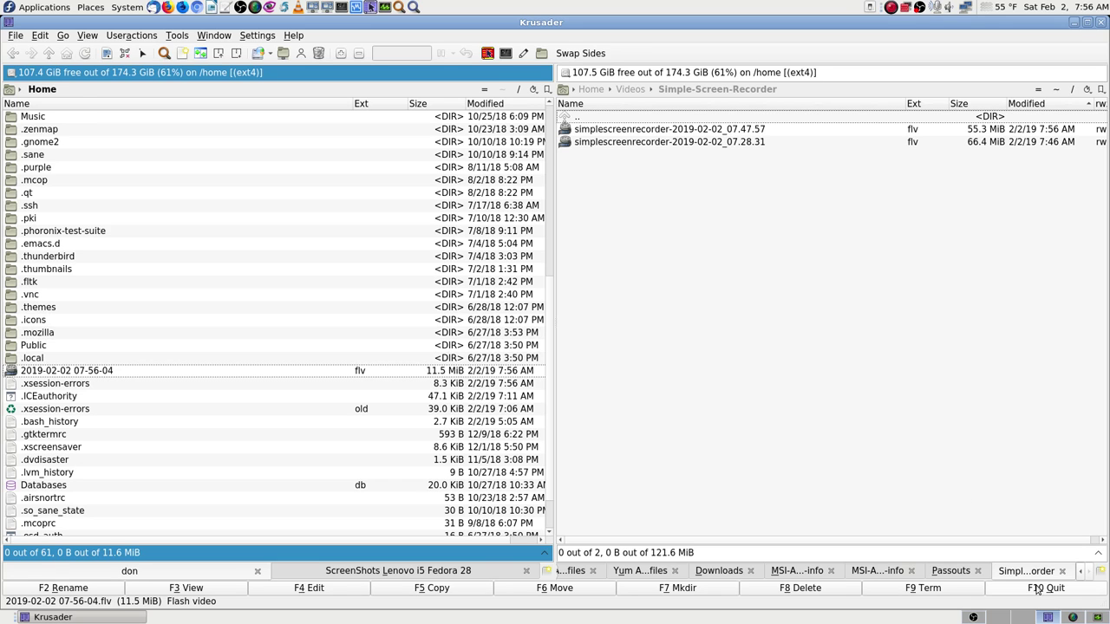
# Step: Return to the OBS workspace, passing through the recorder and system monitor workspaces, and stop the recording
pyautogui.click(973, 617)
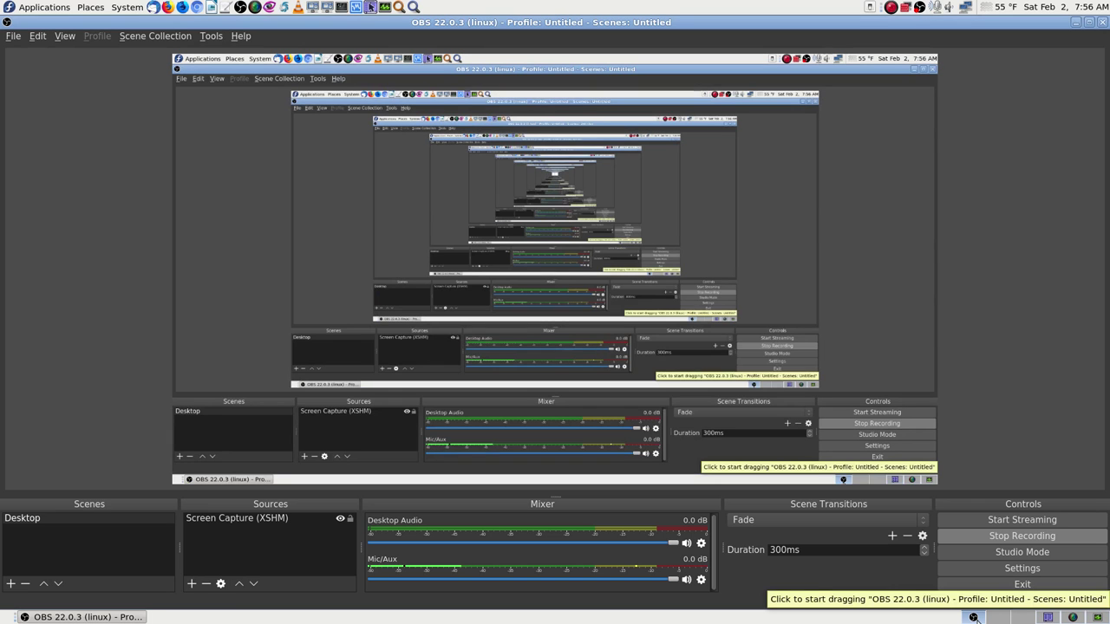
pyautogui.click(1073, 617)
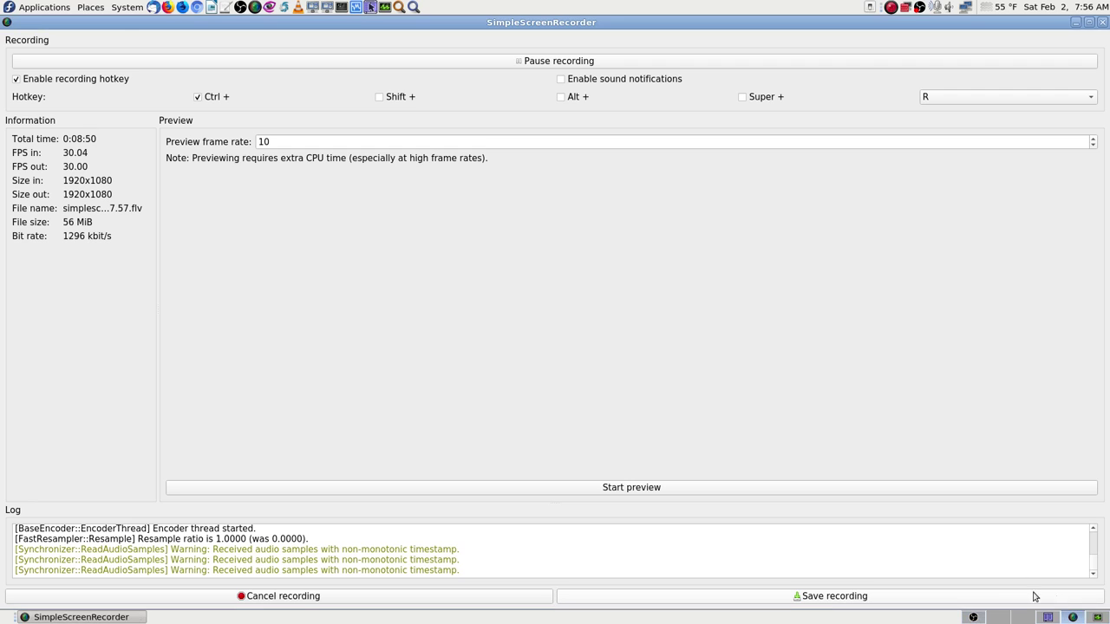
pyautogui.click(1098, 618)
pyautogui.click(972, 617)
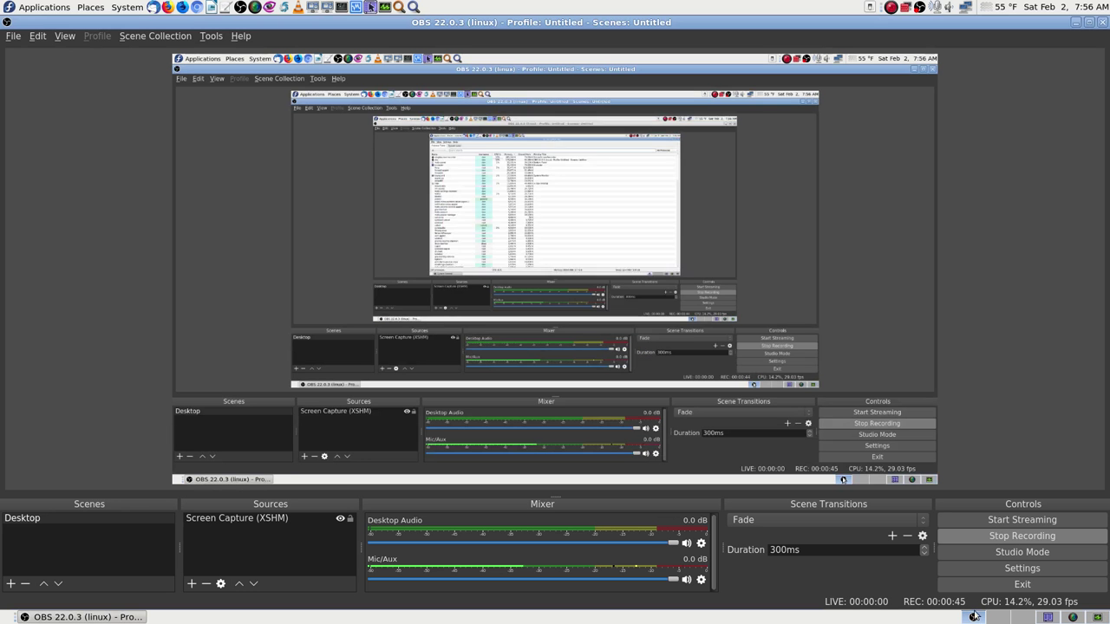
pyautogui.click(1022, 536)
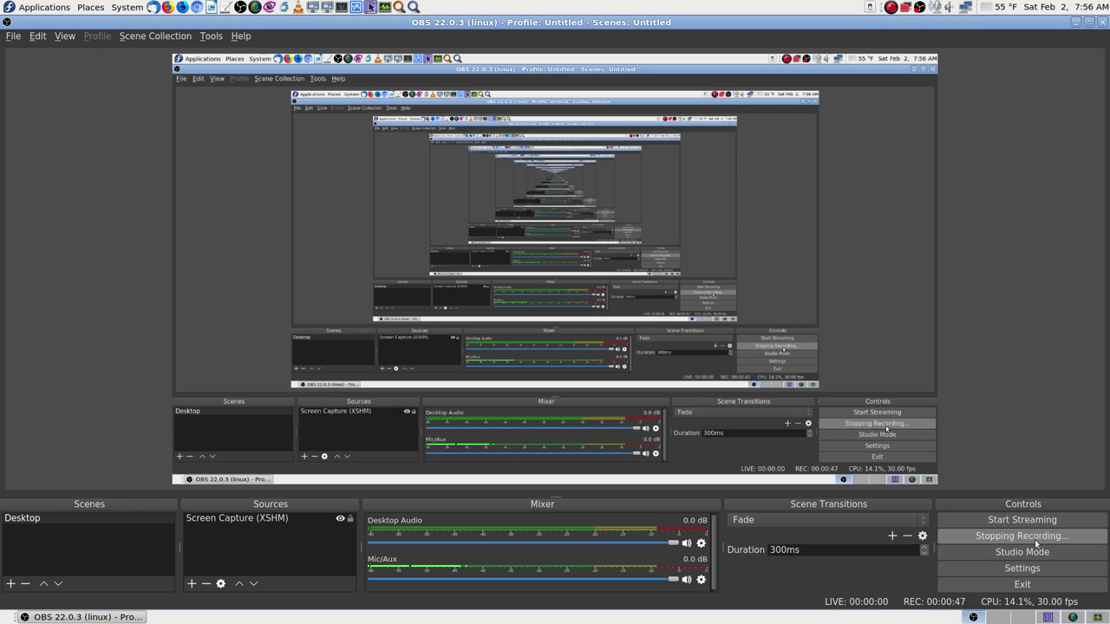
# Step: Check the finished recording's file size in Krusader's home folder listing, comparing with the OBS recording status
pyautogui.click(1048, 616)
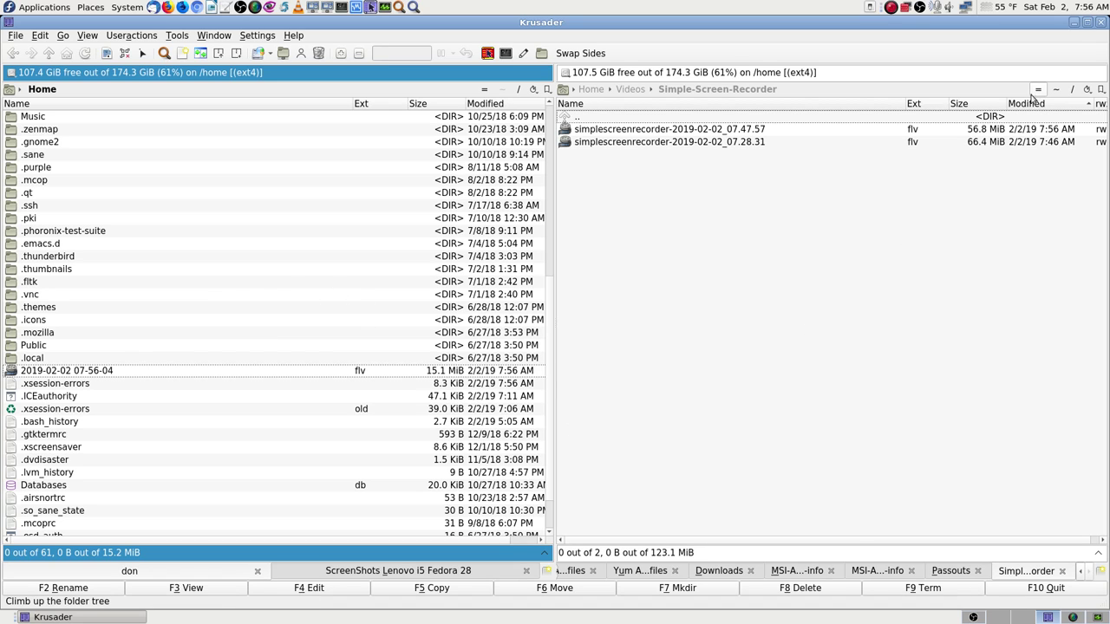
pyautogui.click(960, 186)
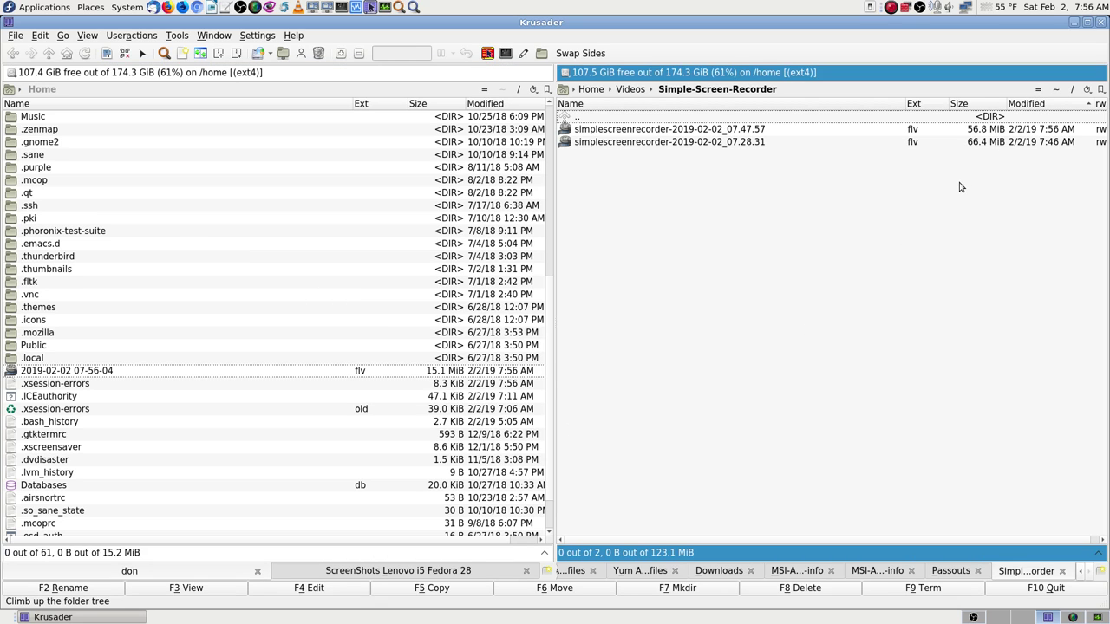
pyautogui.click(973, 615)
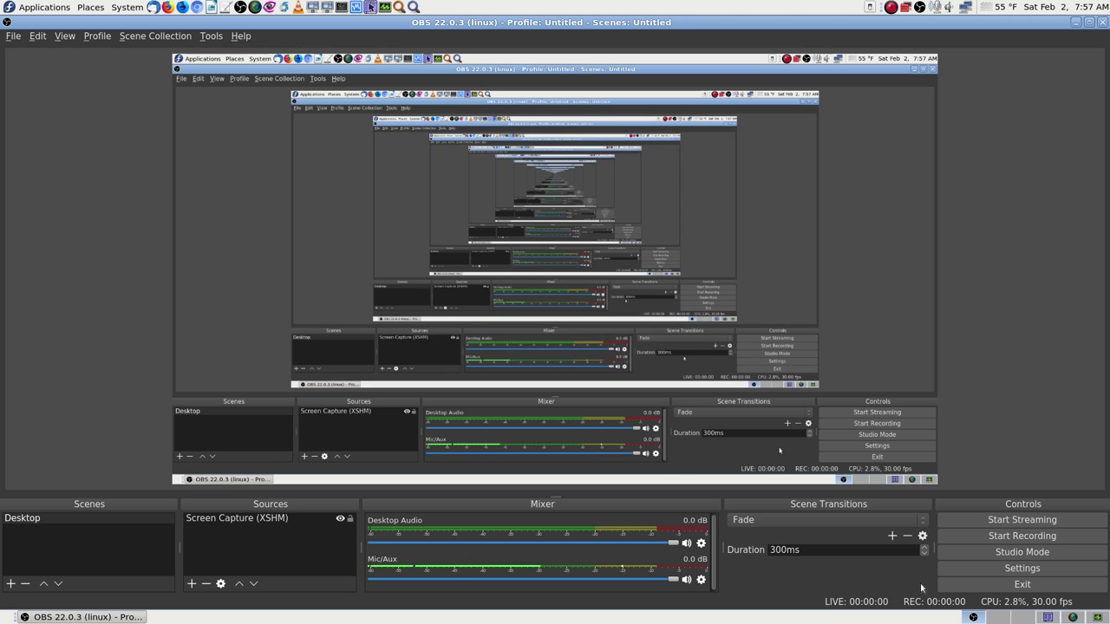
pyautogui.click(1048, 616)
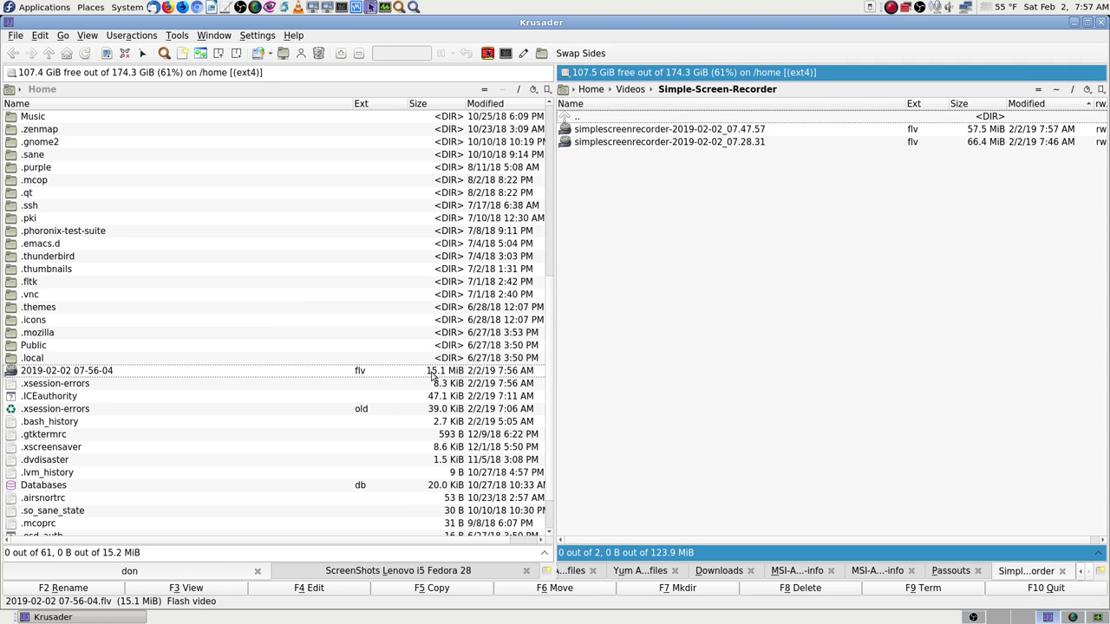
# Step: In the OBS output settings, set the recording path to Videos/OBS-Studio-Streamed-Videos in the home folder
pyautogui.click(970, 617)
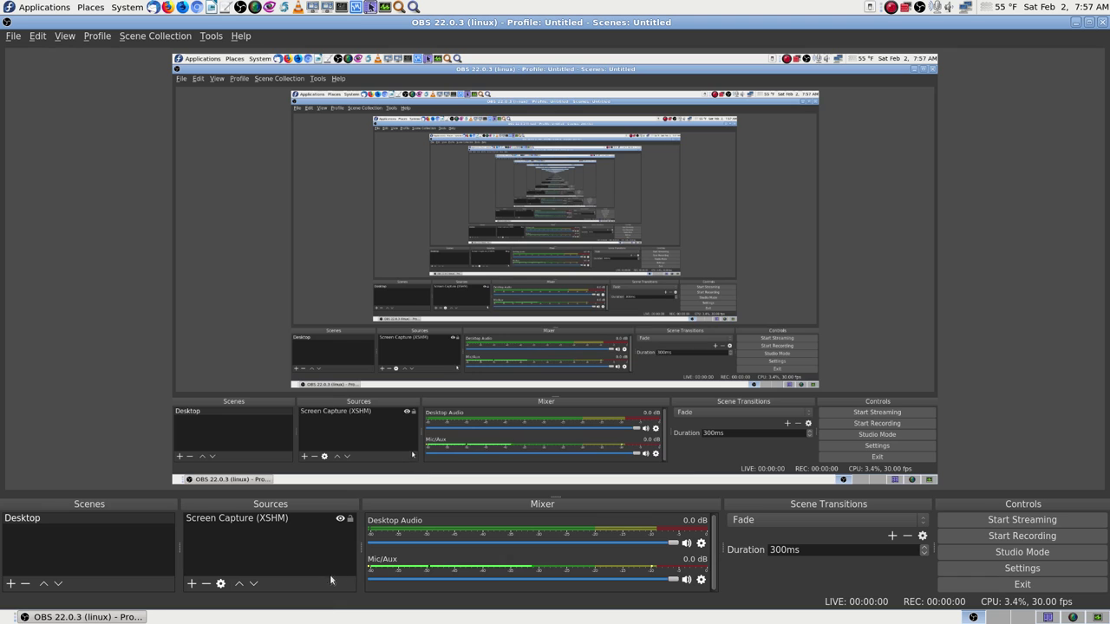
pyautogui.click(1003, 569)
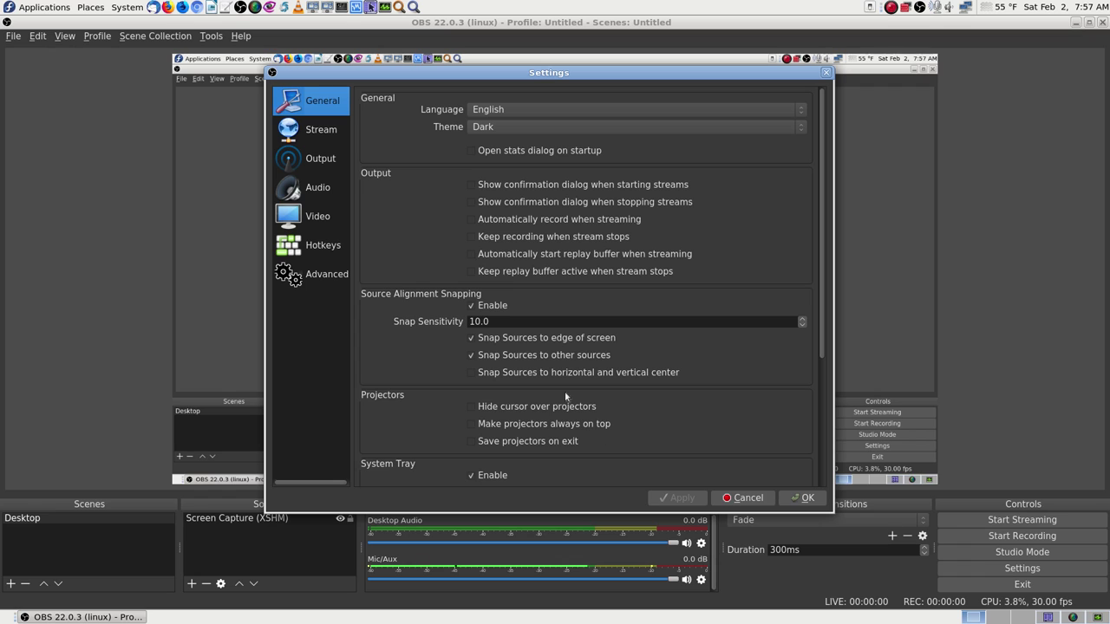
pyautogui.moveTo(822, 287); pyautogui.dragTo(841, 164)
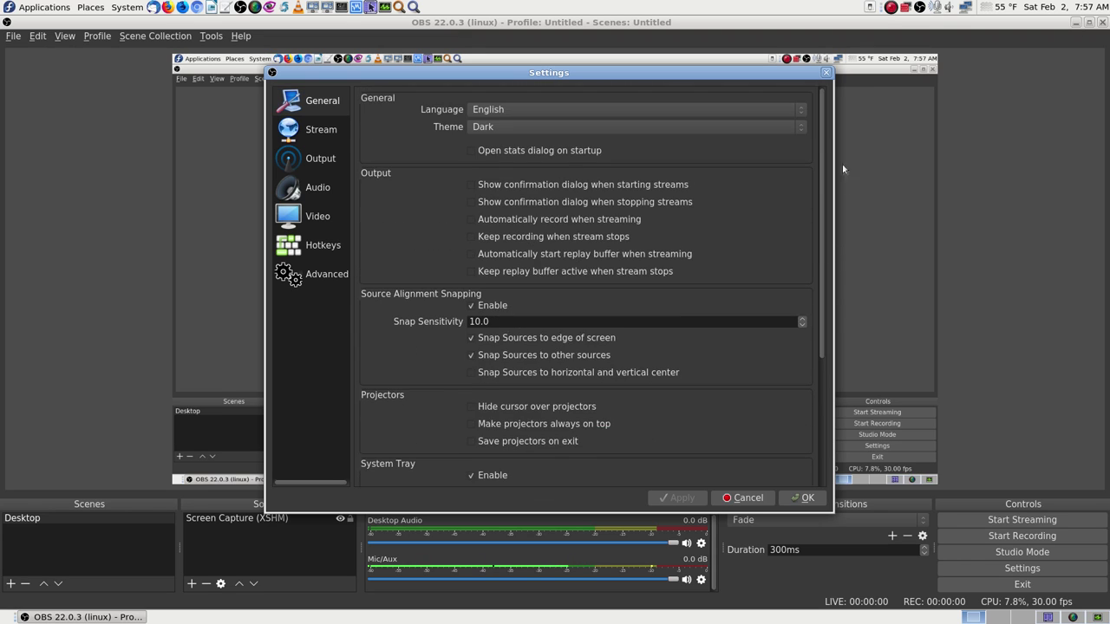
pyautogui.click(319, 130)
pyautogui.click(316, 160)
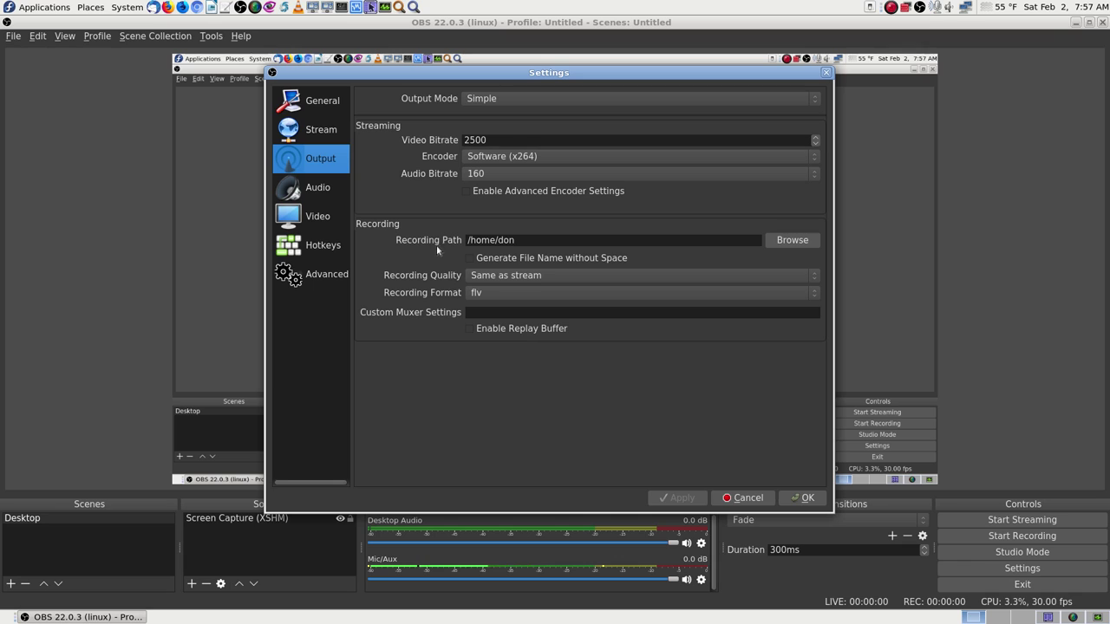
pyautogui.click(787, 243)
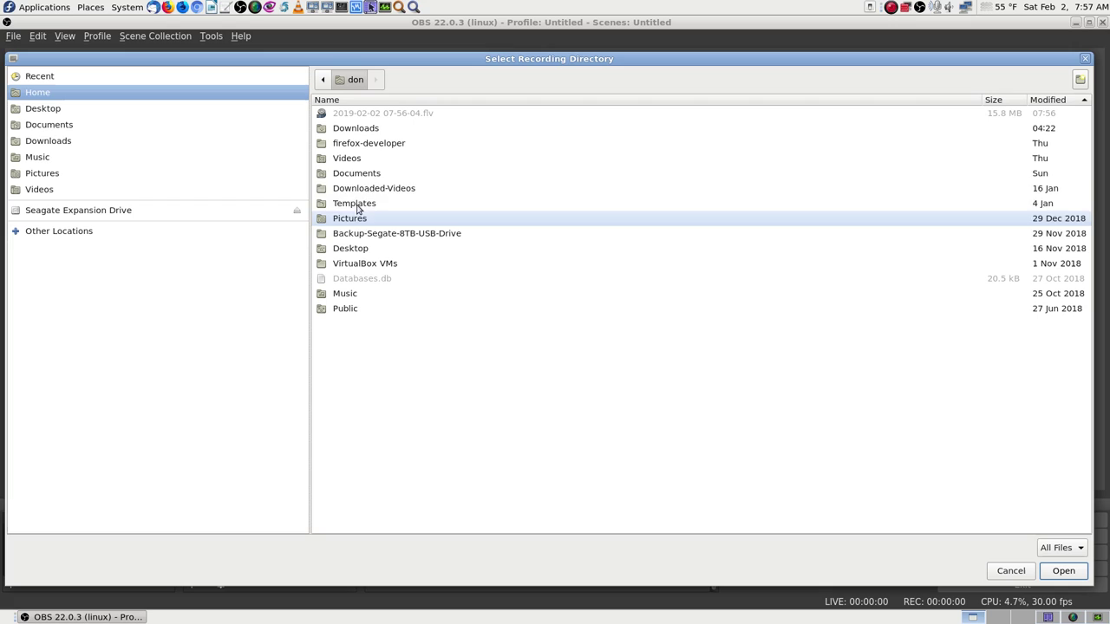
pyautogui.doubleClick(357, 158)
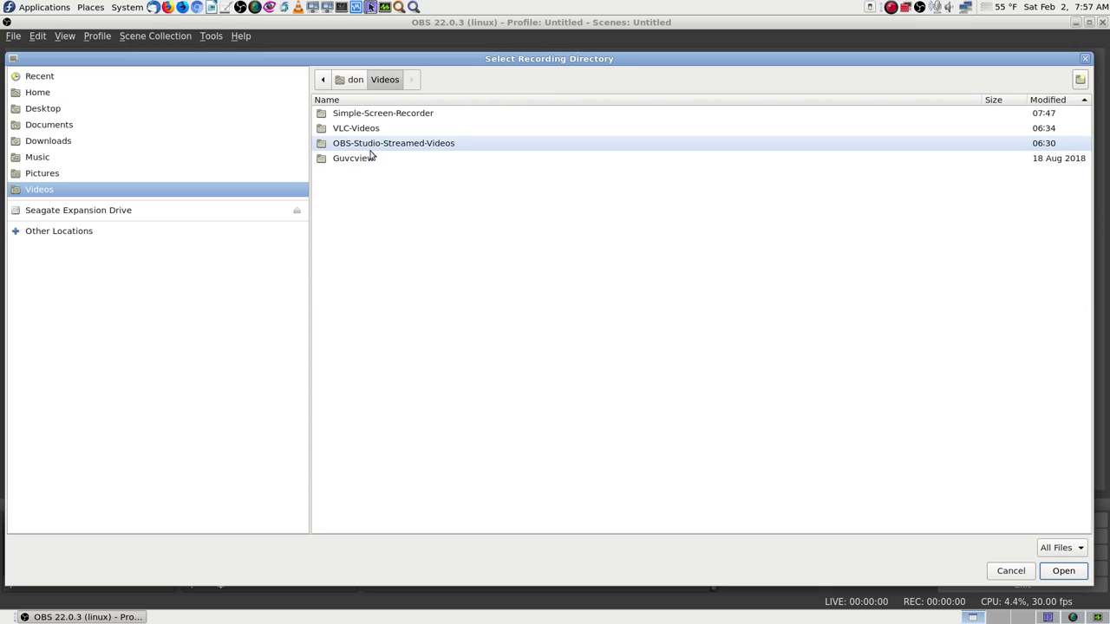
pyautogui.click(399, 144)
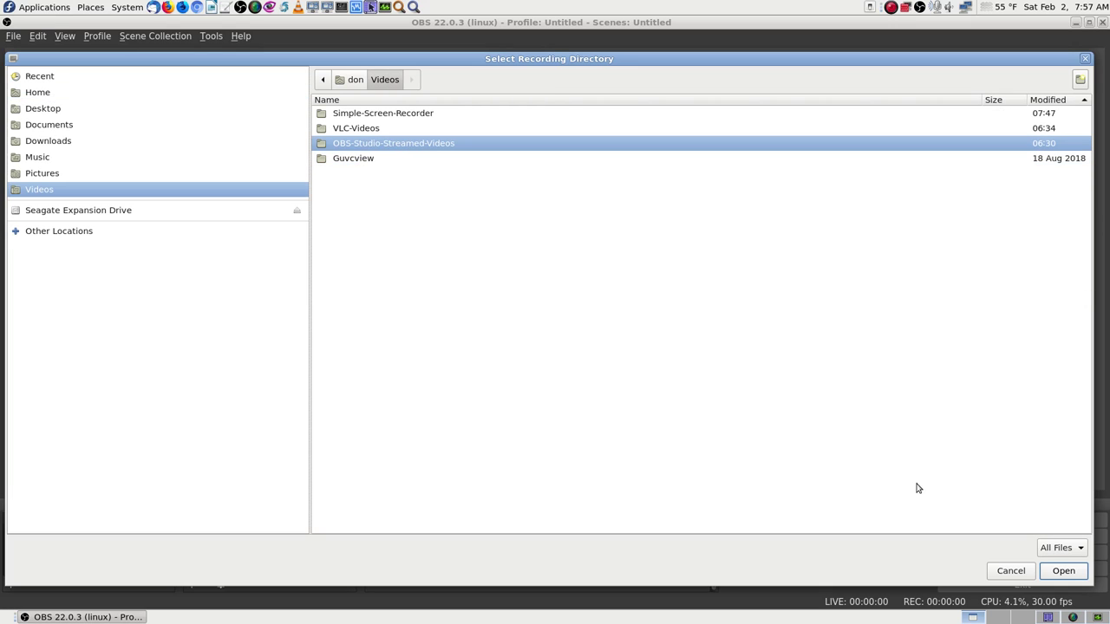
pyautogui.click(1057, 569)
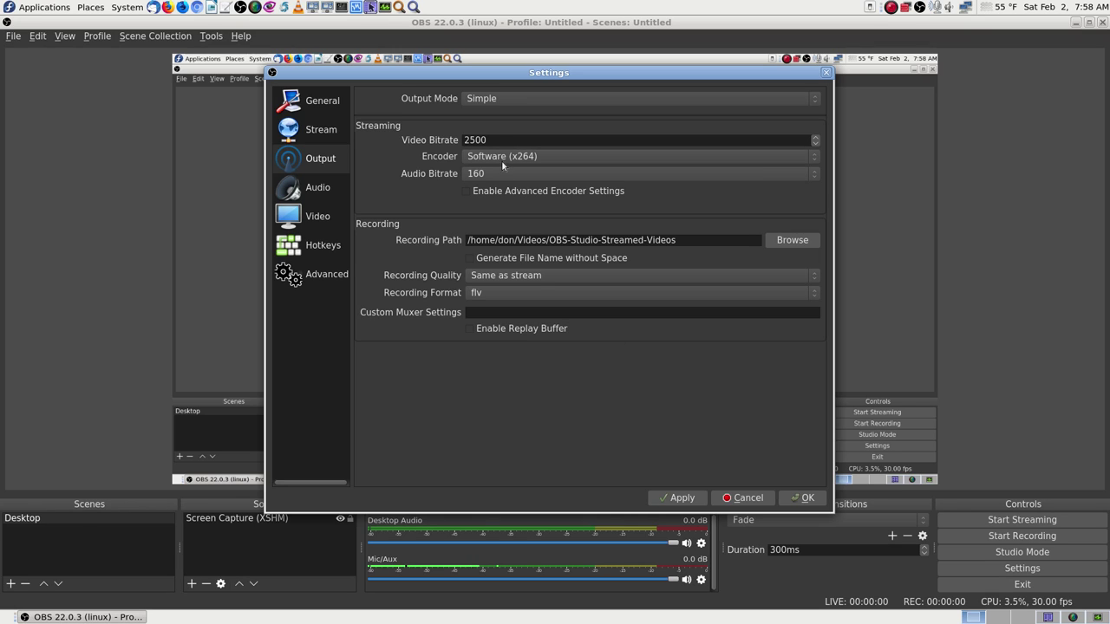
# Step: Set Mic/Auxiliary Audio Device 2 to Audio Adapter Analog Mono, then apply and close the settings
pyautogui.click(319, 187)
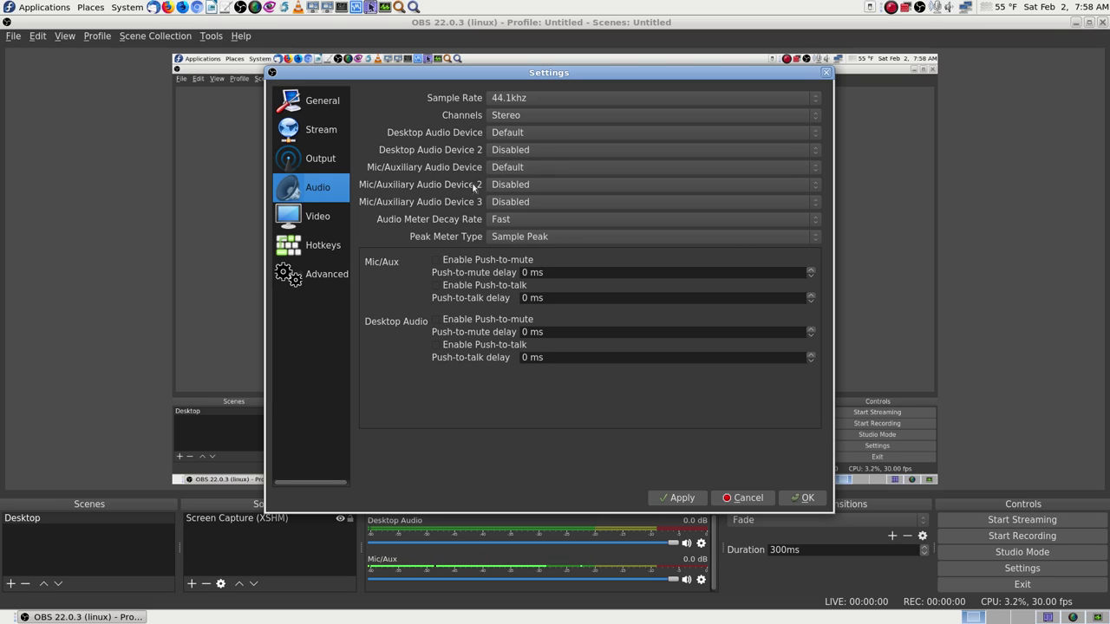
pyautogui.click(512, 186)
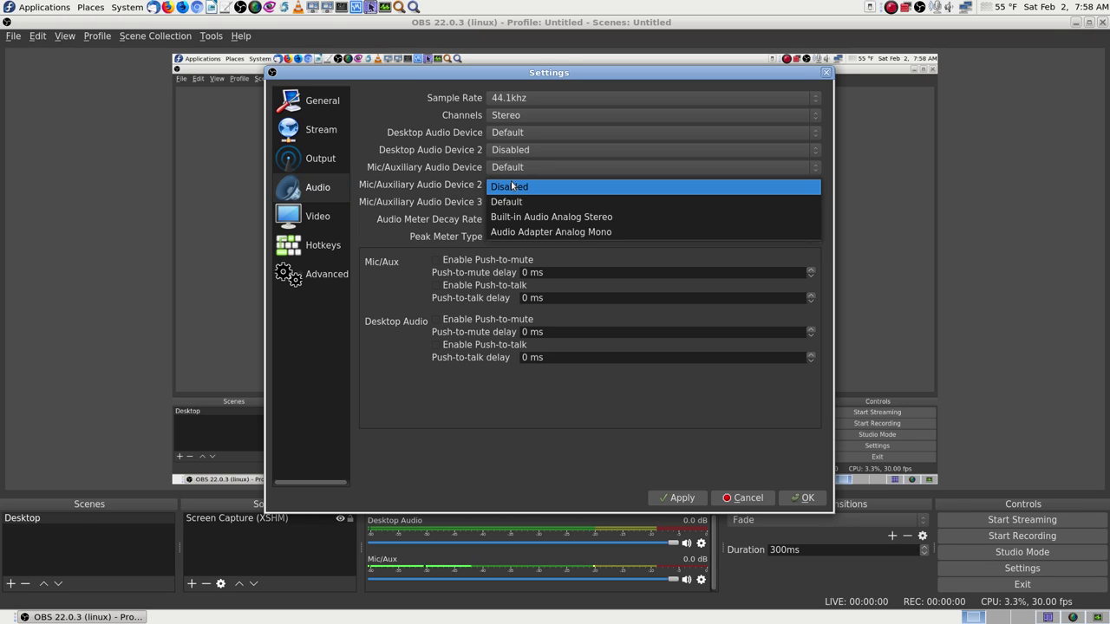
pyautogui.click(512, 185)
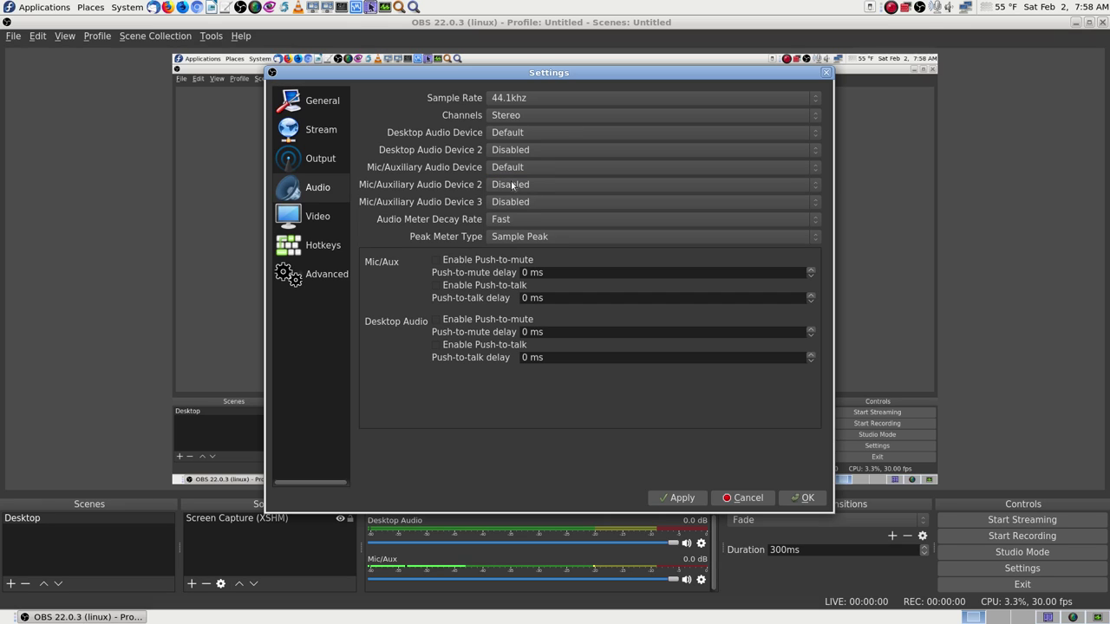
pyautogui.click(512, 185)
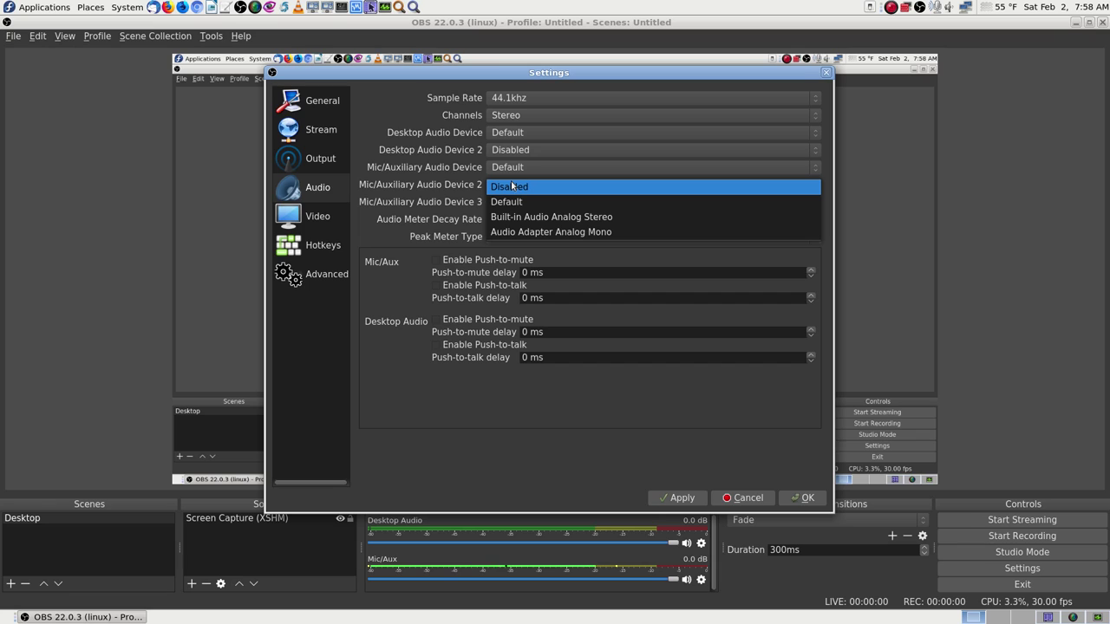
pyautogui.click(527, 232)
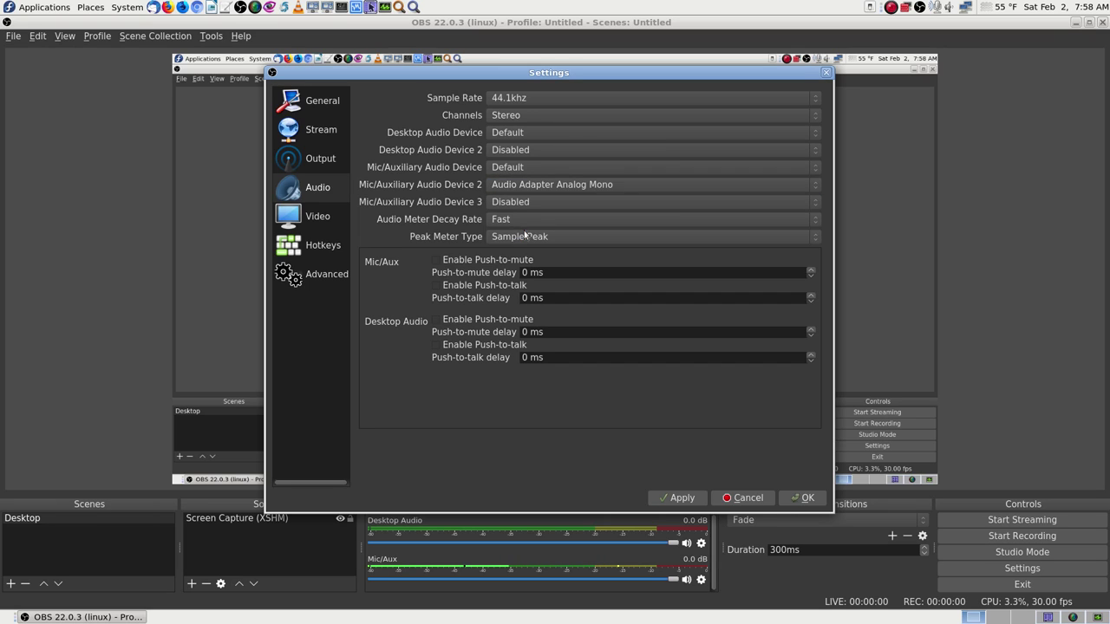
pyautogui.click(679, 497)
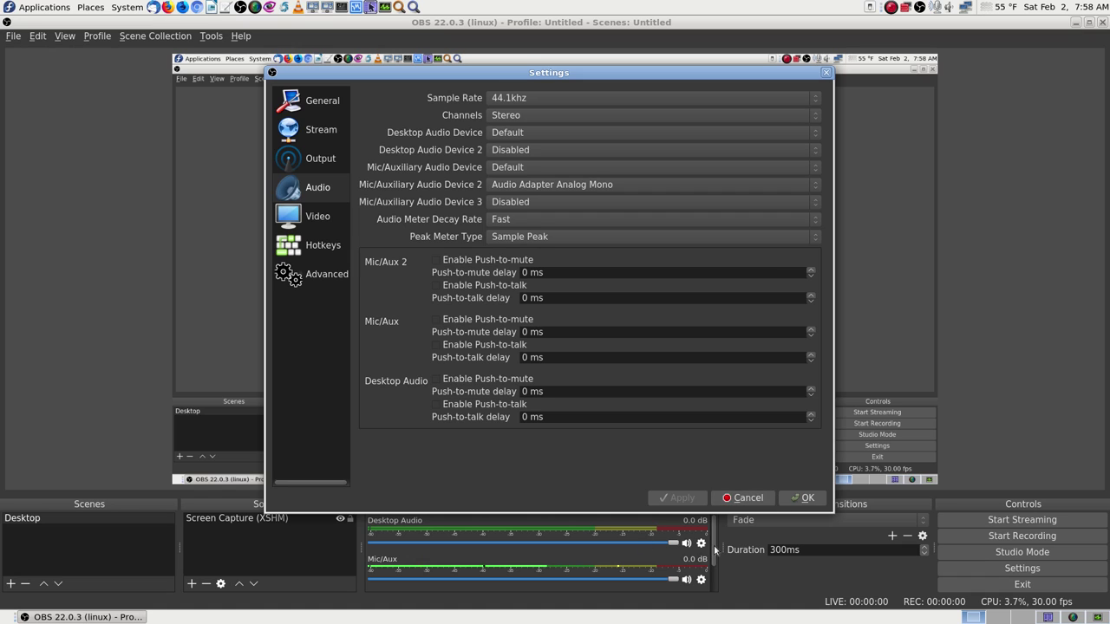
pyautogui.click(801, 497)
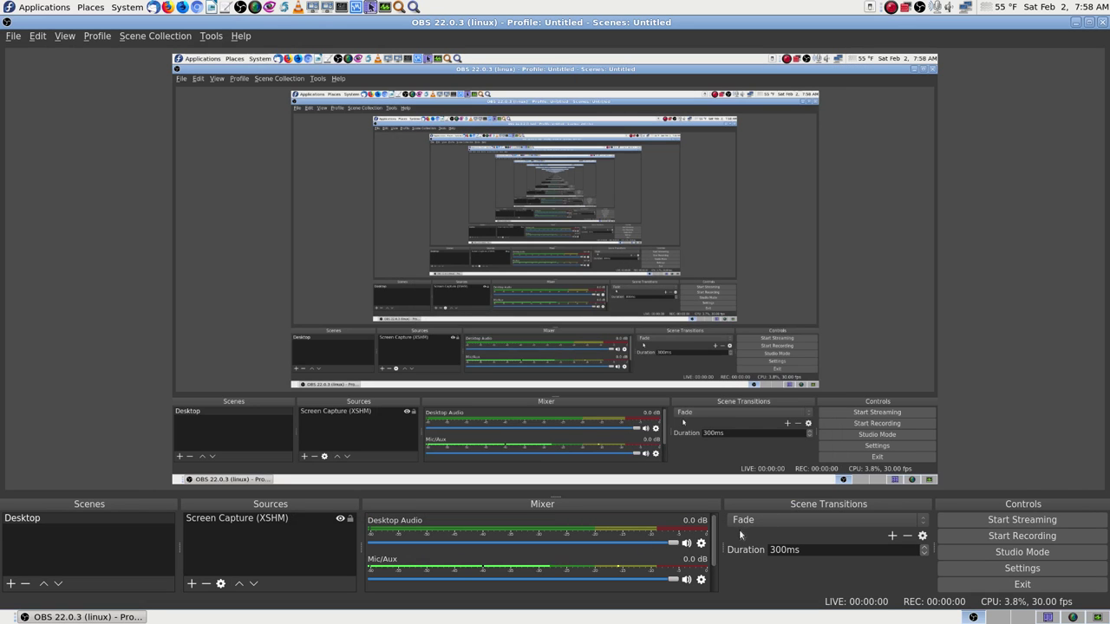
# Step: Mute the Mic/Aux 2 channel in the audio mixer
pyautogui.scroll(-2, 718, 552)
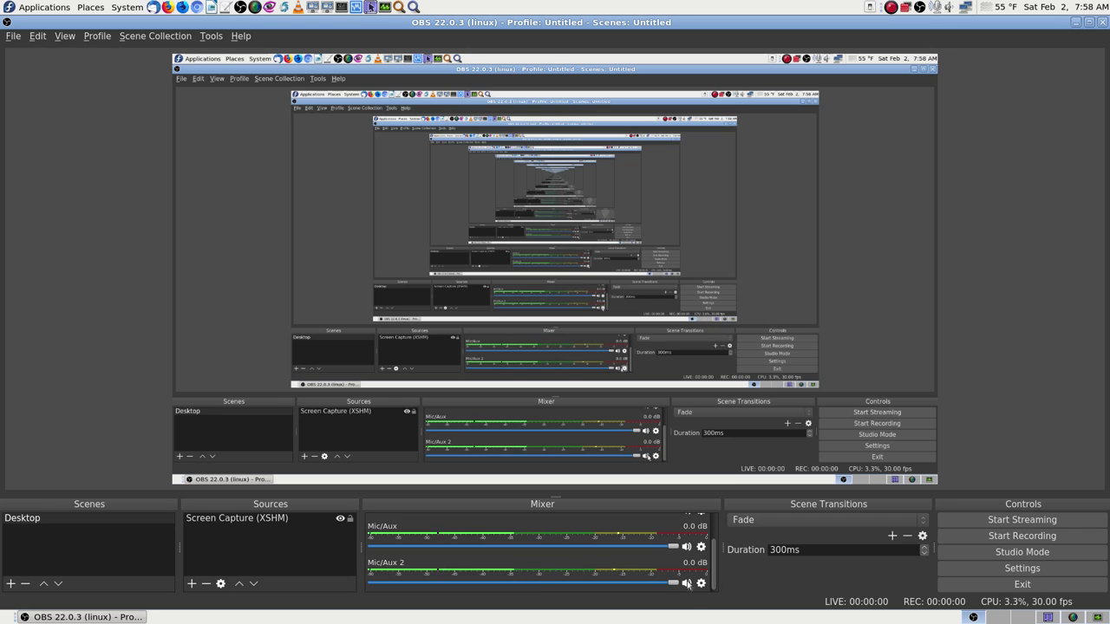
pyautogui.click(687, 583)
pyautogui.moveTo(715, 580)
pyautogui.mouseDown()
pyautogui.moveTo(722, 555)
pyautogui.moveTo(721, 592)
pyautogui.moveTo(720, 559)
pyautogui.moveTo(718, 580)
pyautogui.mouseUp()
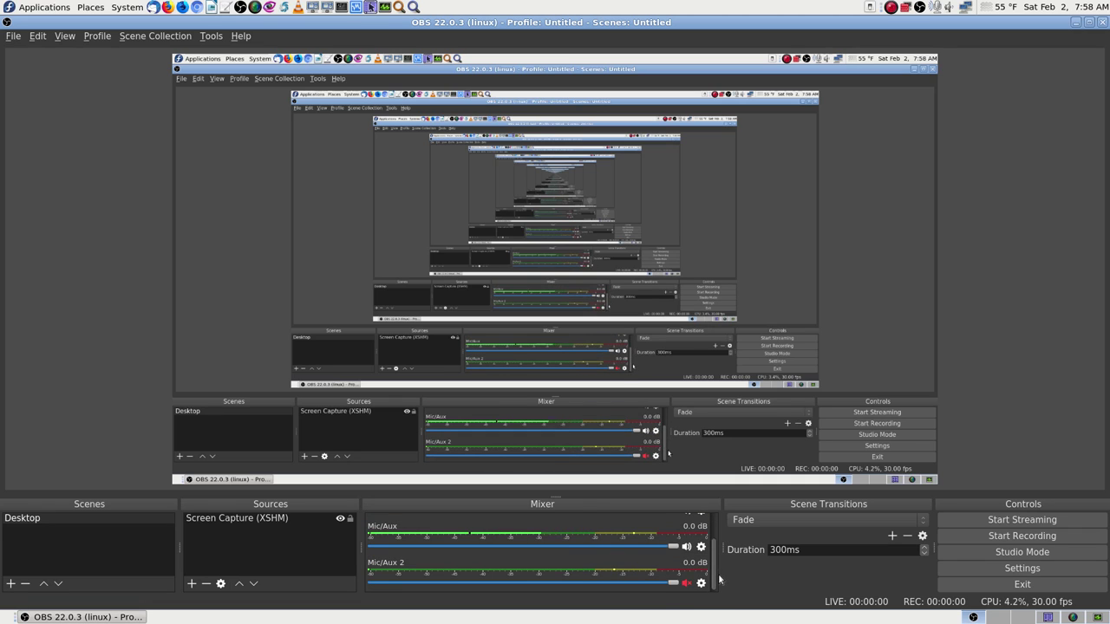
# Step: Enlarge the lower docks by about 30 pixels so the mixer fits Desktop Audio, Mic/Aux and Mic/Aux 2
pyautogui.scroll(2, 716, 563)
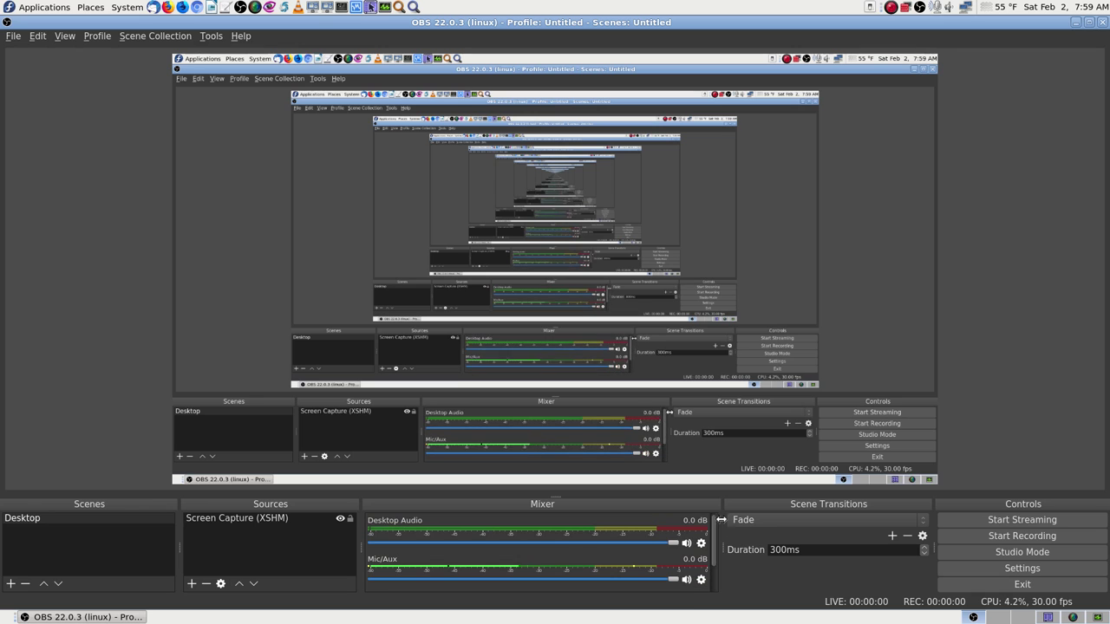
pyautogui.moveTo(557, 497); pyautogui.dragTo(577, 463)
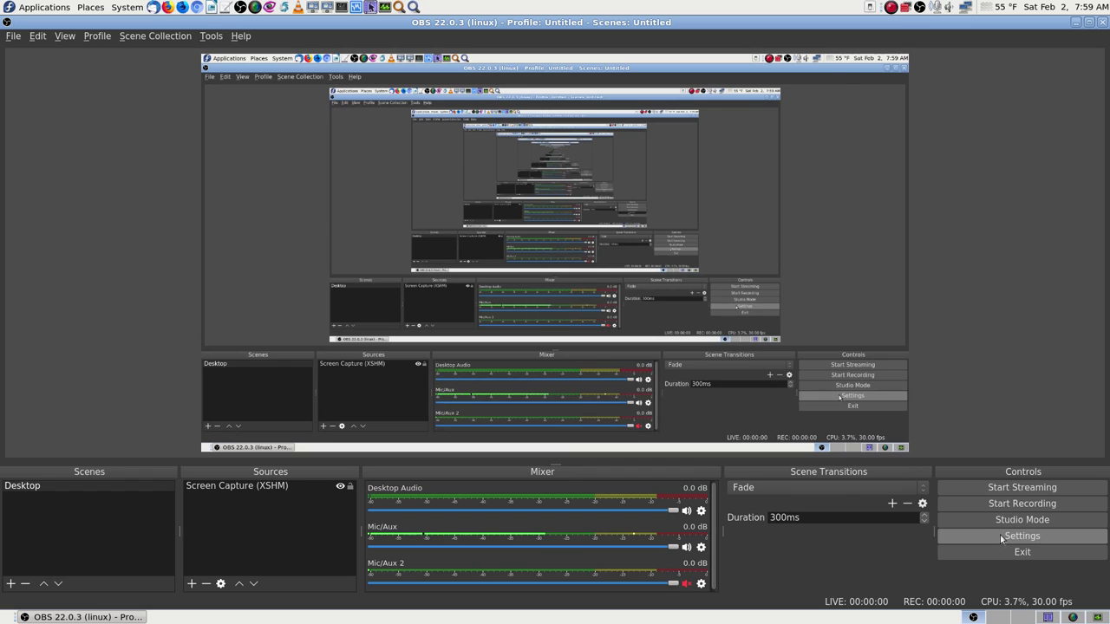
# Step: In the hotkey settings, assign Control + 4 to both Mute and Unmute for Mic/Aux
pyautogui.click(1031, 535)
pyautogui.click(321, 187)
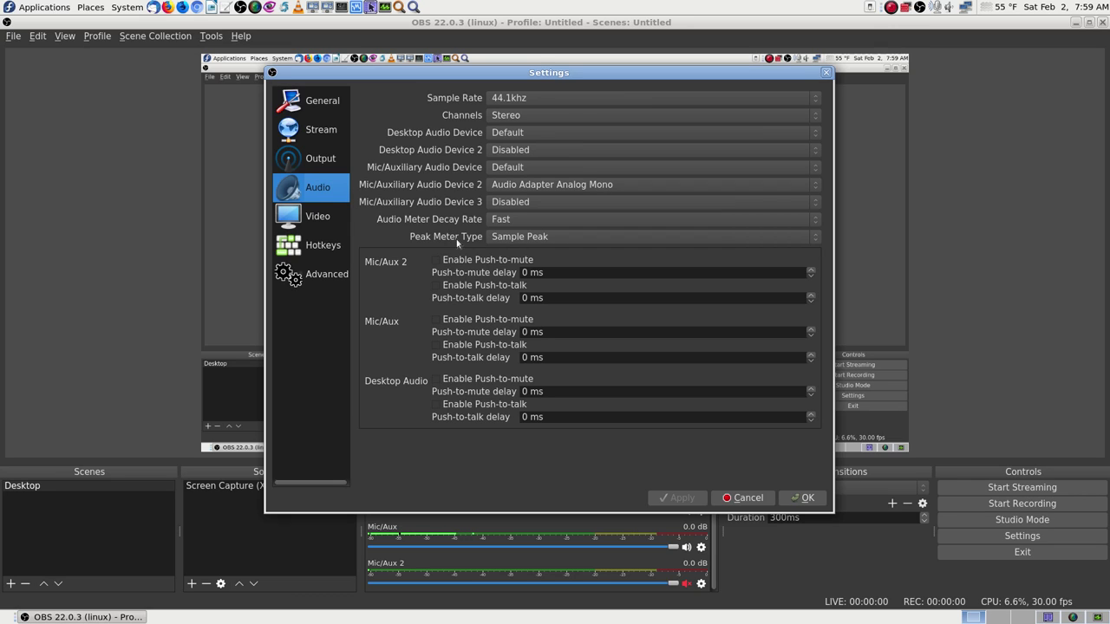
pyautogui.click(322, 217)
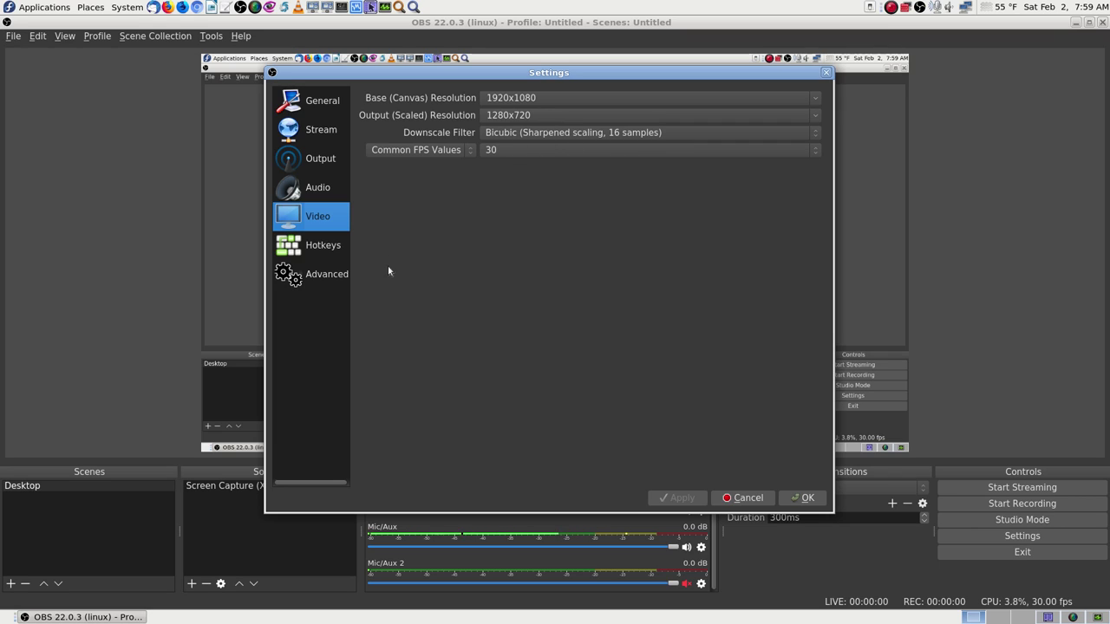
pyautogui.click(327, 249)
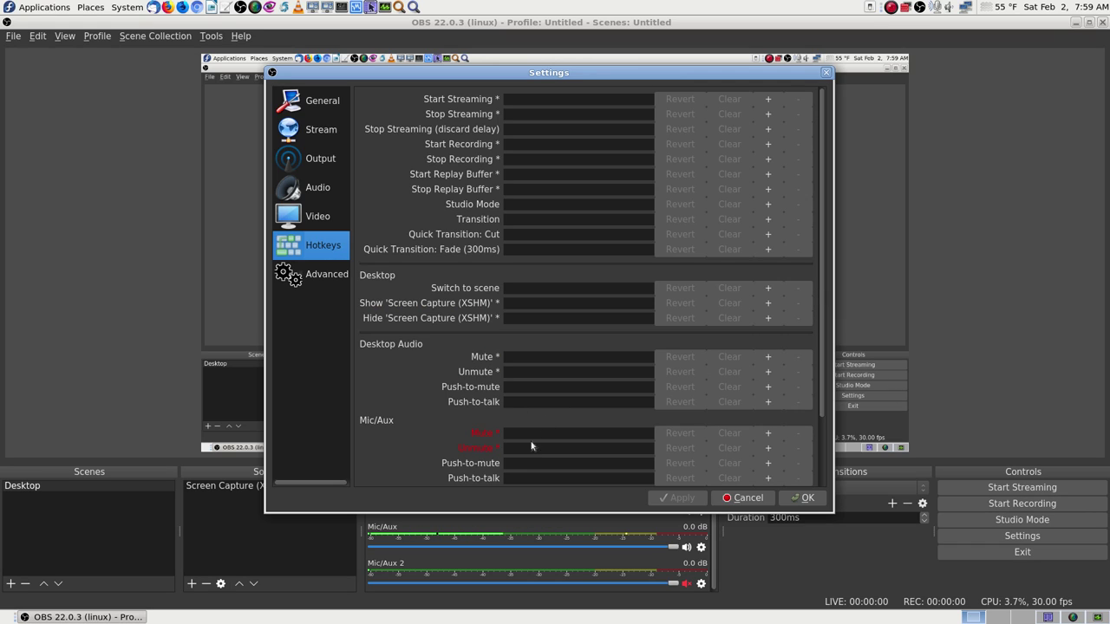
pyautogui.scroll(-3, 681, 401)
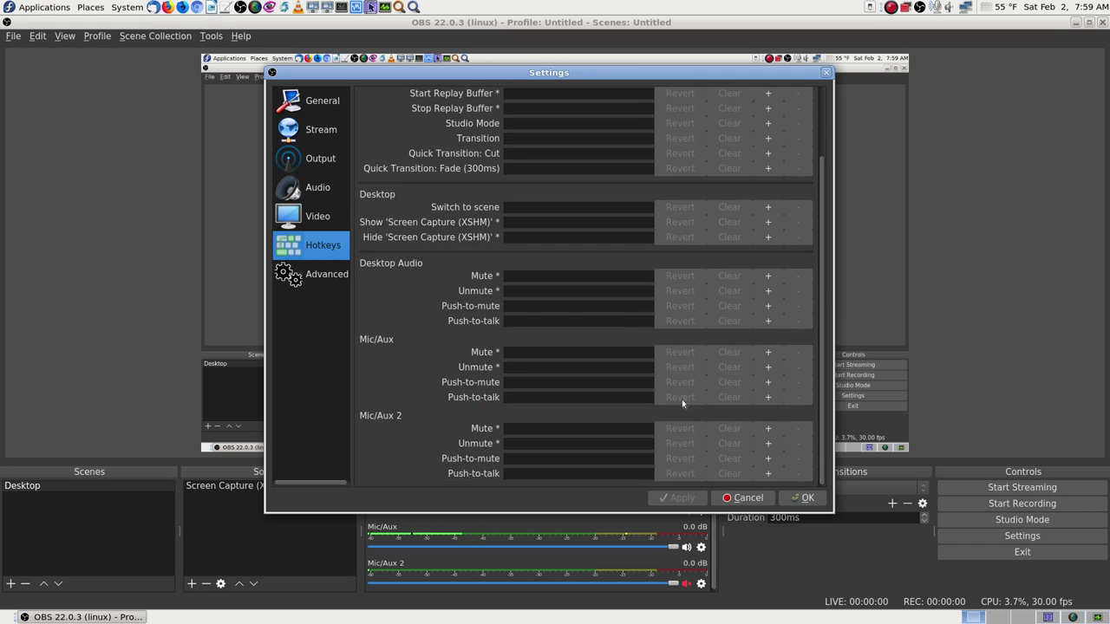
pyautogui.click(524, 353)
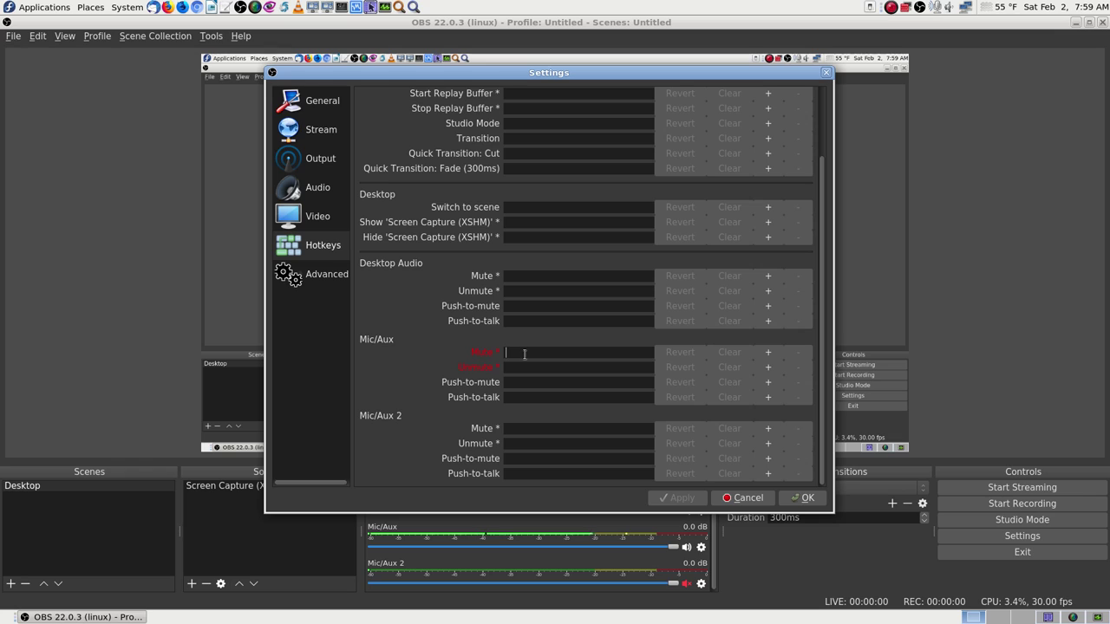
pyautogui.hotkey('ctrl', '4')
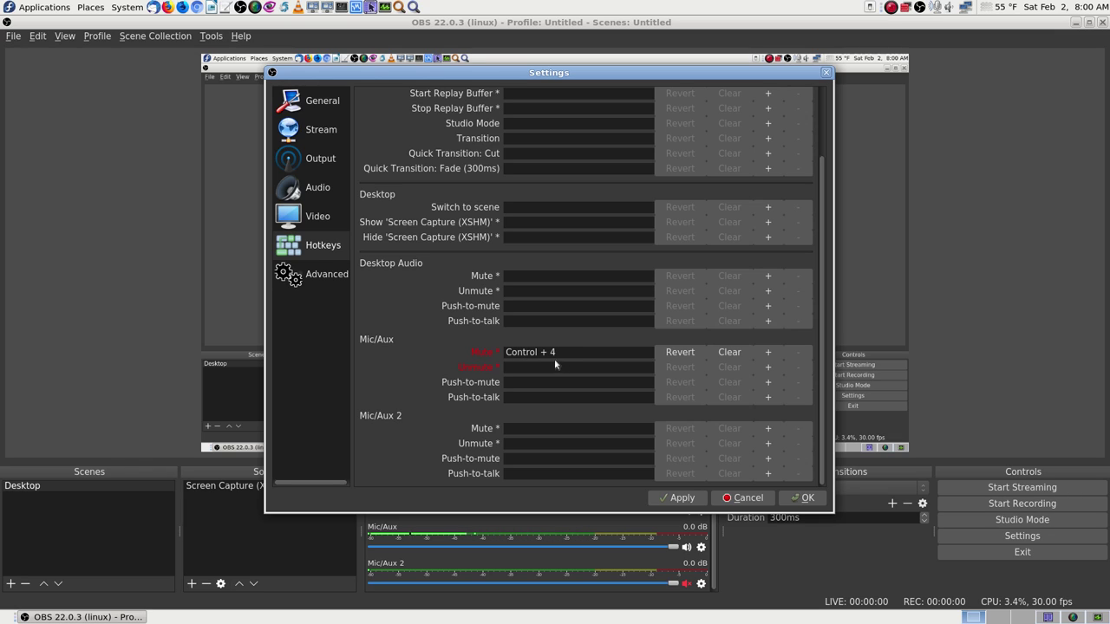
pyautogui.hotkey('ctrl', '4')
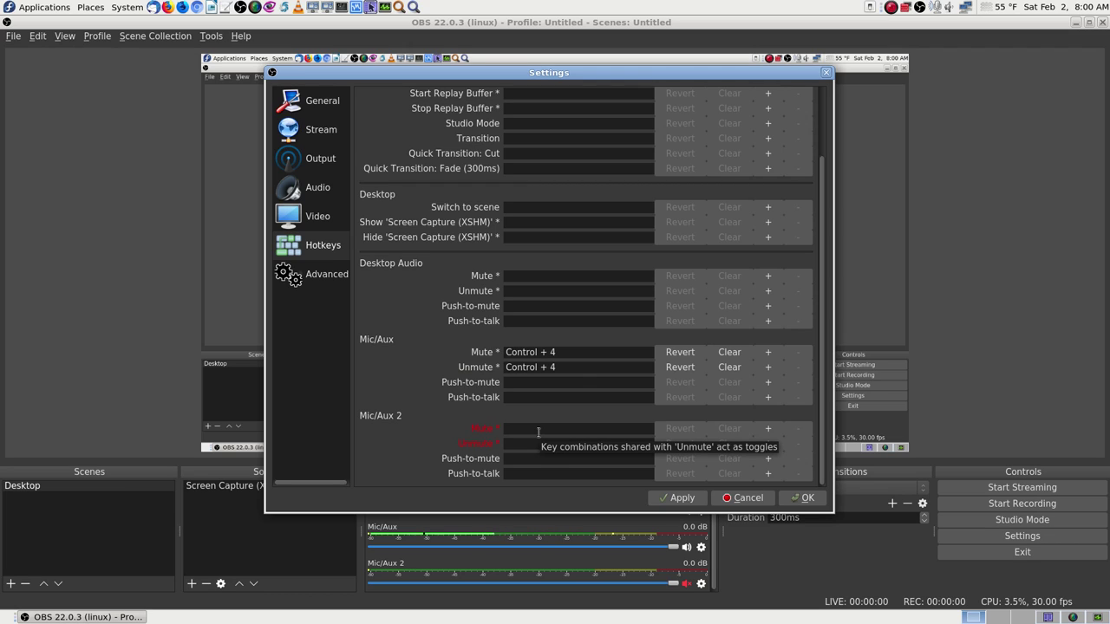
# Step: Assign Control + 2 to both Mute and Unmute for Mic/Aux 2, and apply the hotkeys
pyautogui.hotkey('ctrl', '2')
pyautogui.click(533, 445)
pyautogui.hotkey('ctrl', '2')
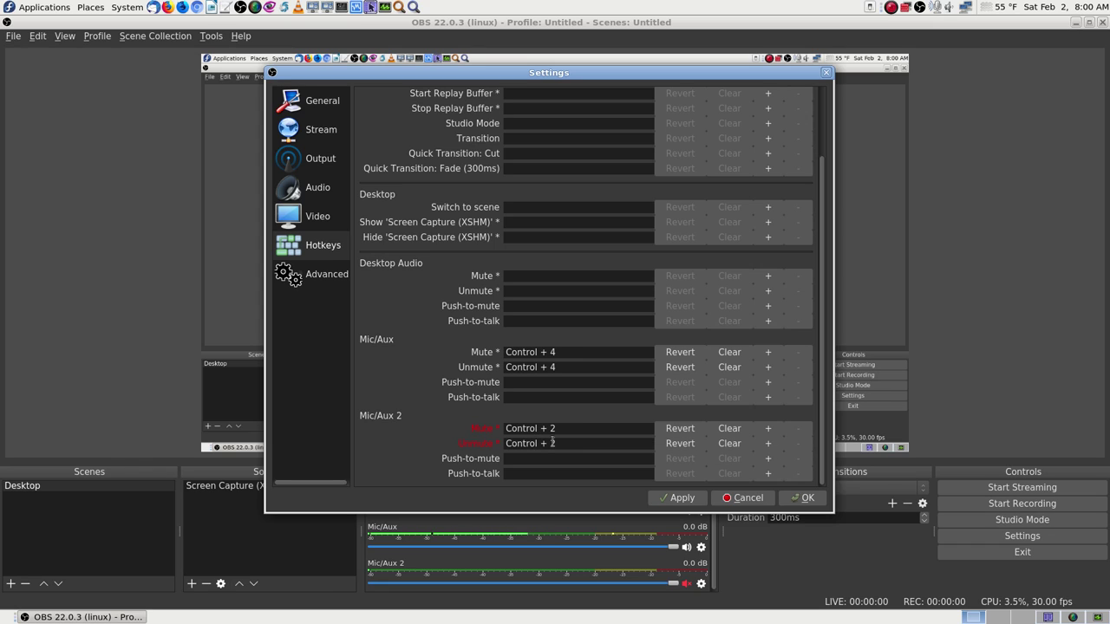
pyautogui.click(682, 498)
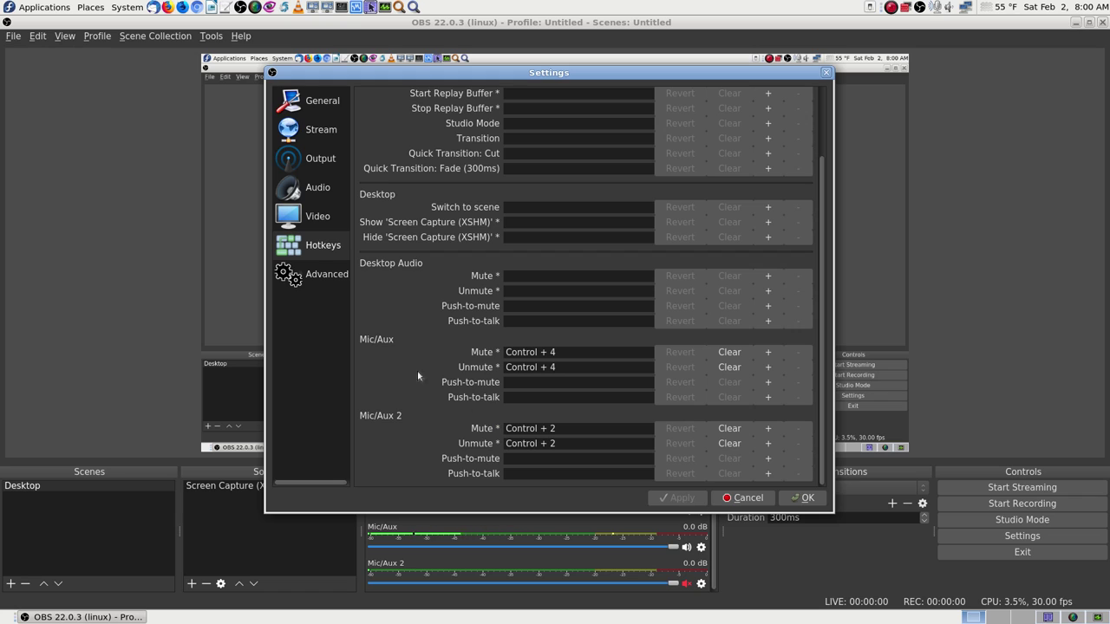
# Step: Review the video, hotkey, advanced, audio, output and stream settings
pyautogui.click(320, 219)
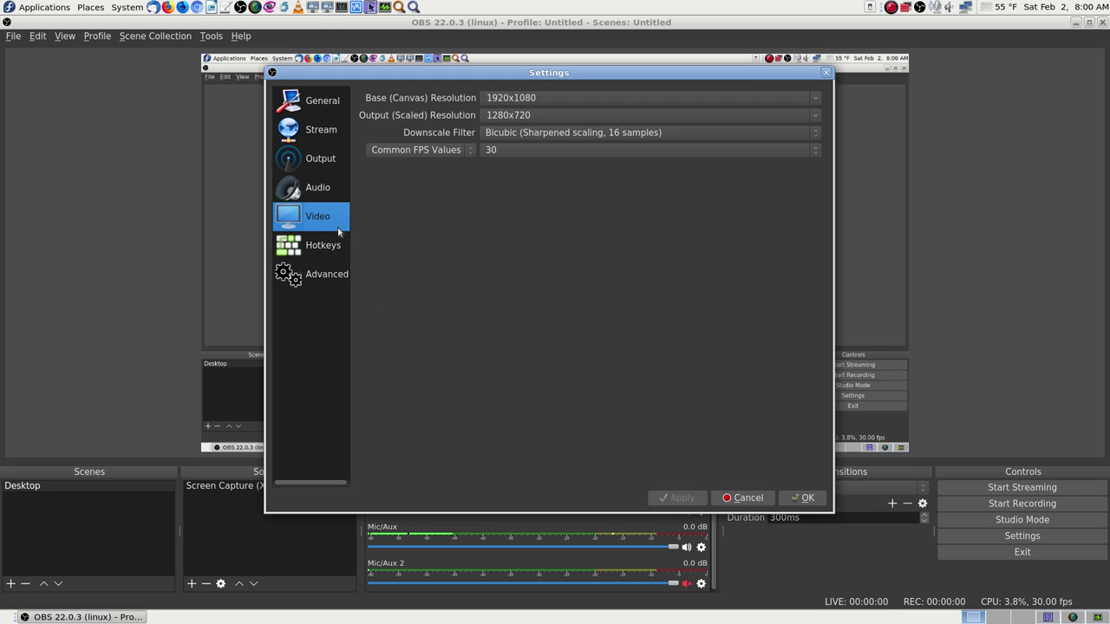
pyautogui.click(327, 249)
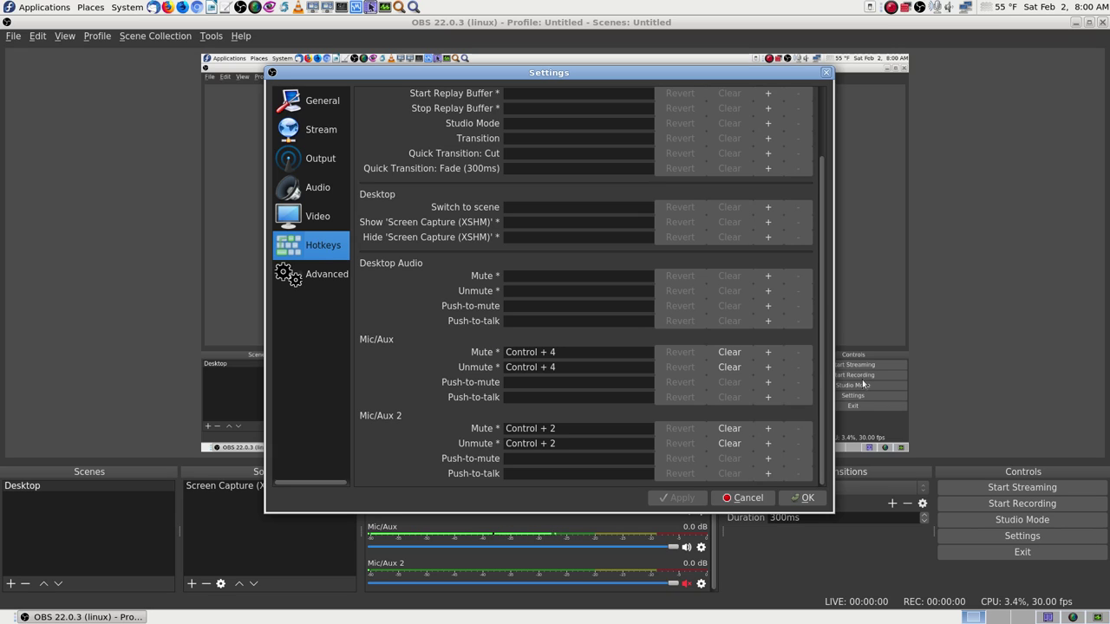
pyautogui.scroll(-3, 839, 260)
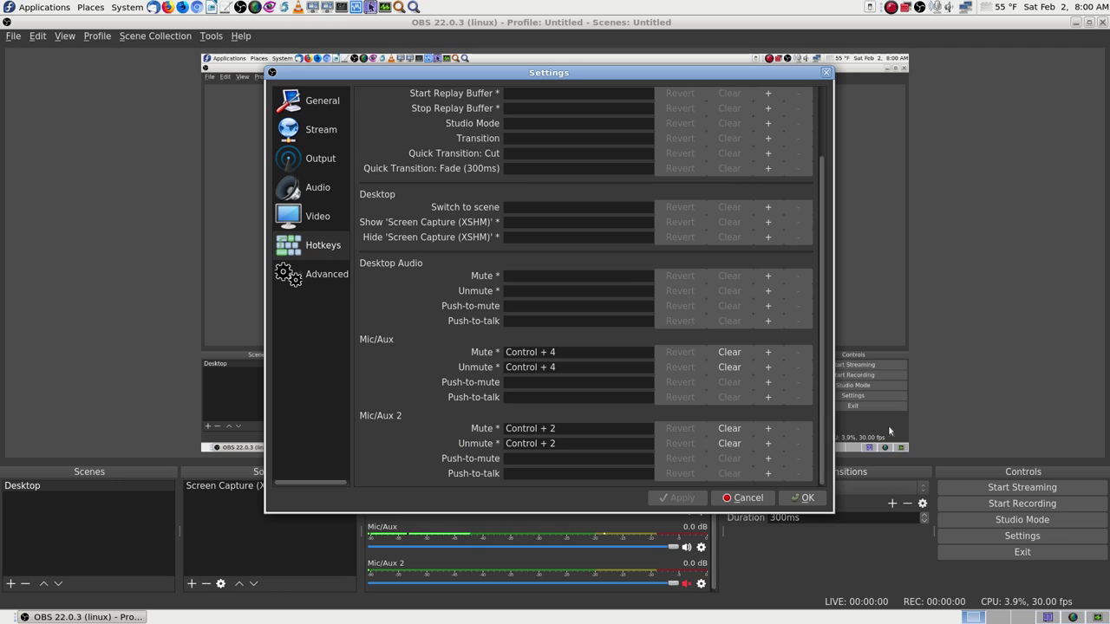
pyautogui.moveTo(822, 408)
pyautogui.mouseDown()
pyautogui.moveTo(840, 303)
pyautogui.moveTo(838, 218)
pyautogui.moveTo(836, 423)
pyautogui.mouseUp()
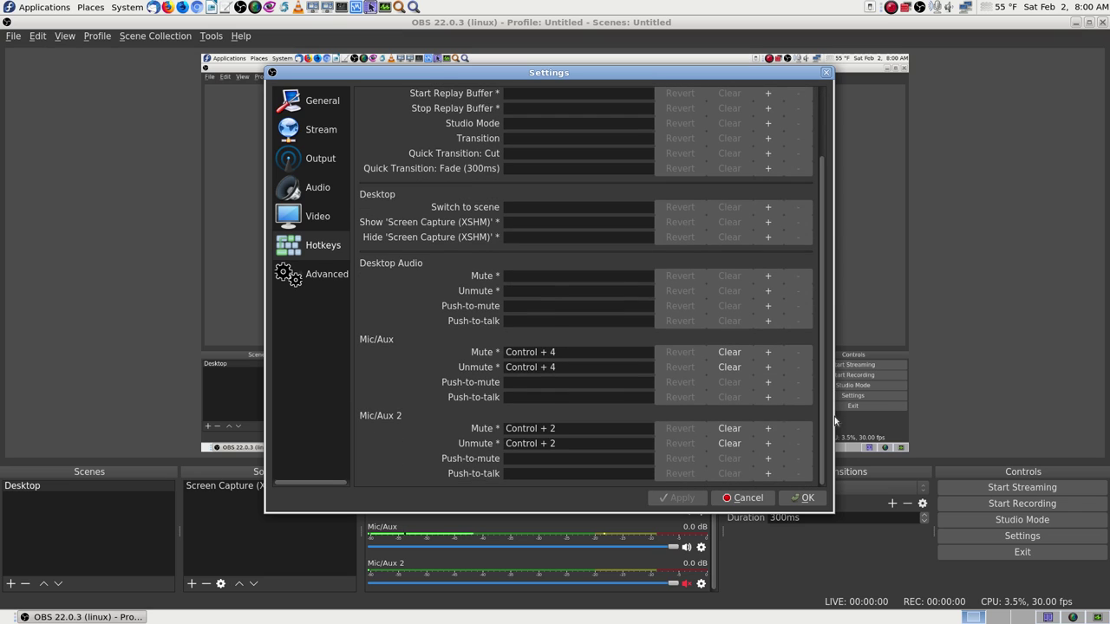
pyautogui.click(326, 275)
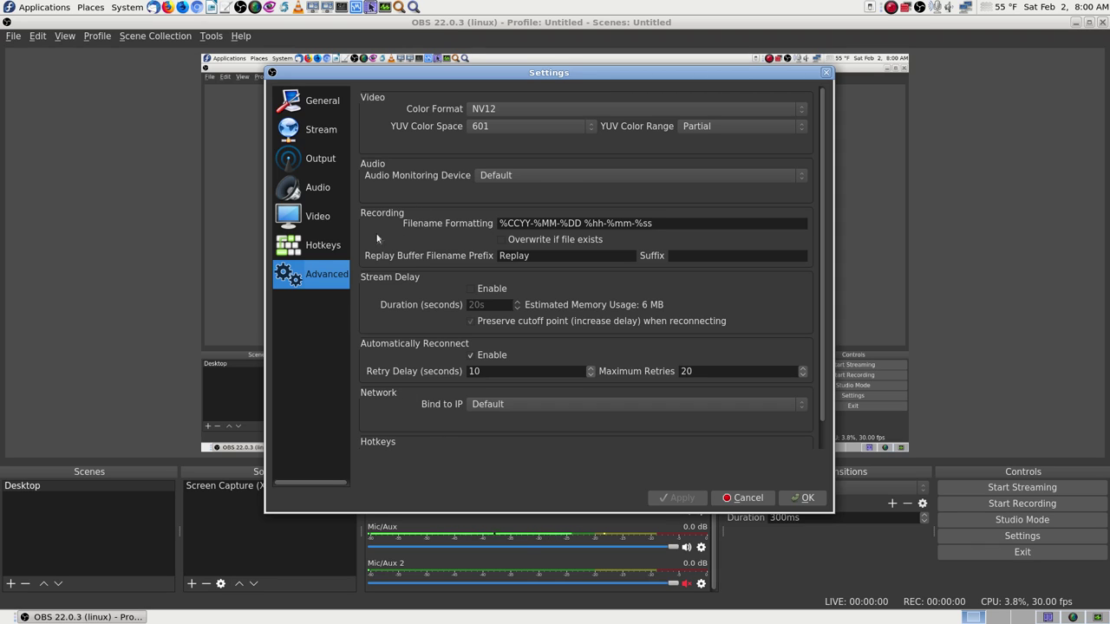
pyautogui.click(316, 247)
pyautogui.click(315, 219)
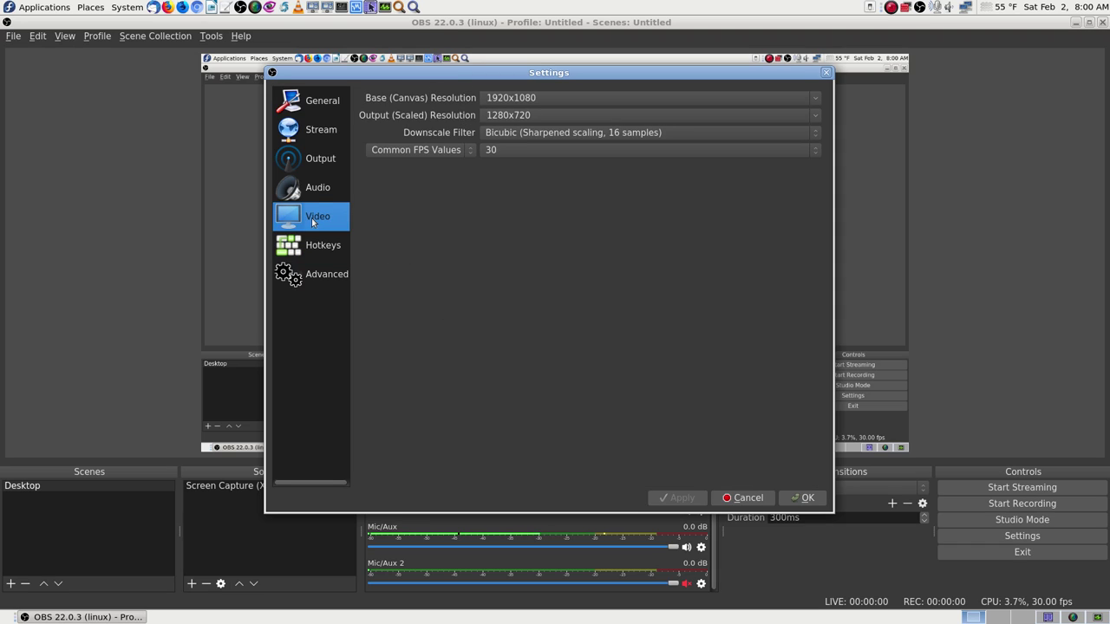
pyautogui.click(317, 189)
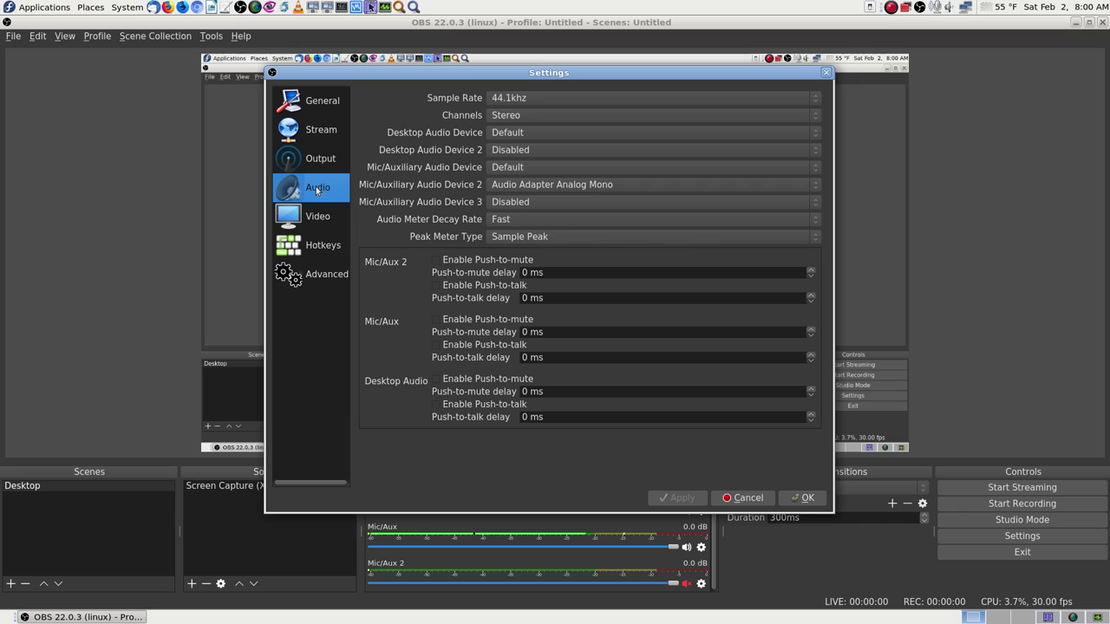
pyautogui.click(322, 169)
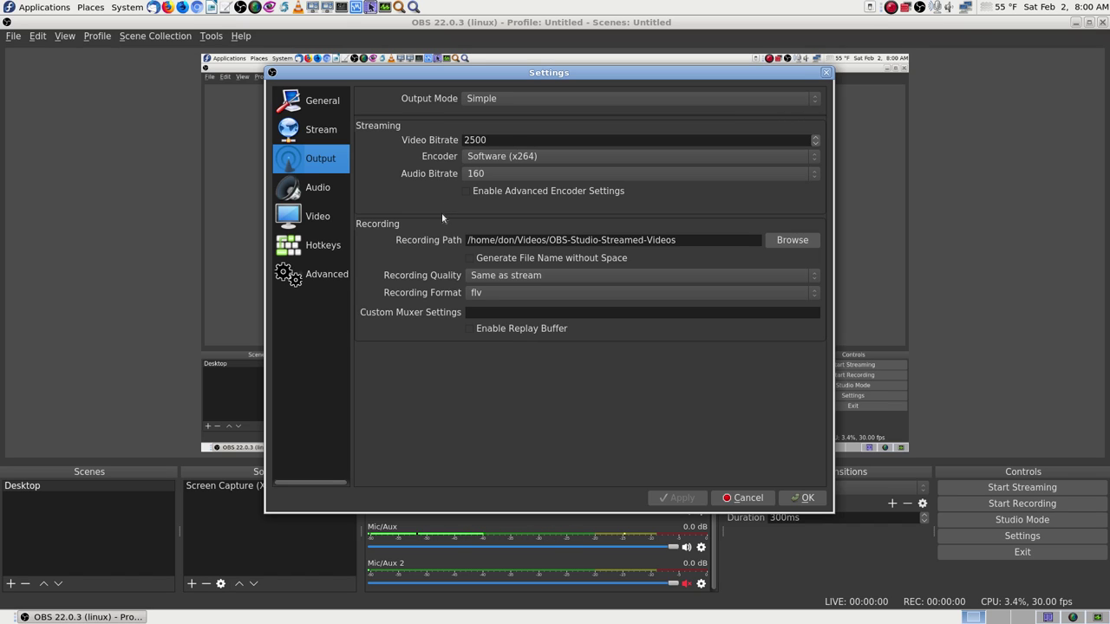
pyautogui.click(325, 131)
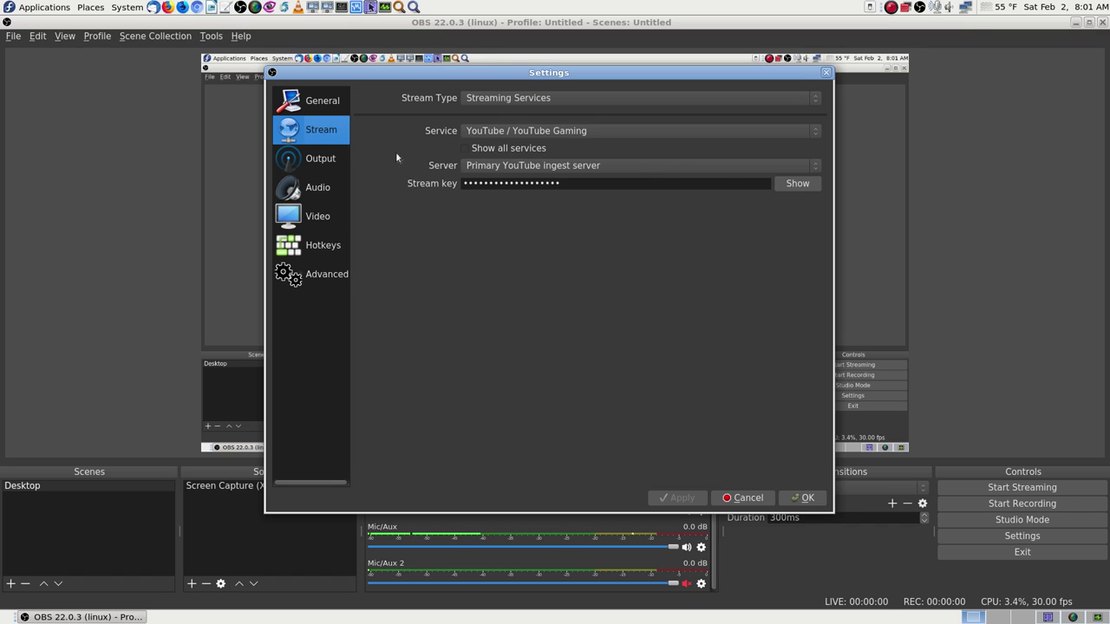
# Step: Enable Generate File Name without Space in the output settings for recordings, and apply it
pyautogui.click(309, 165)
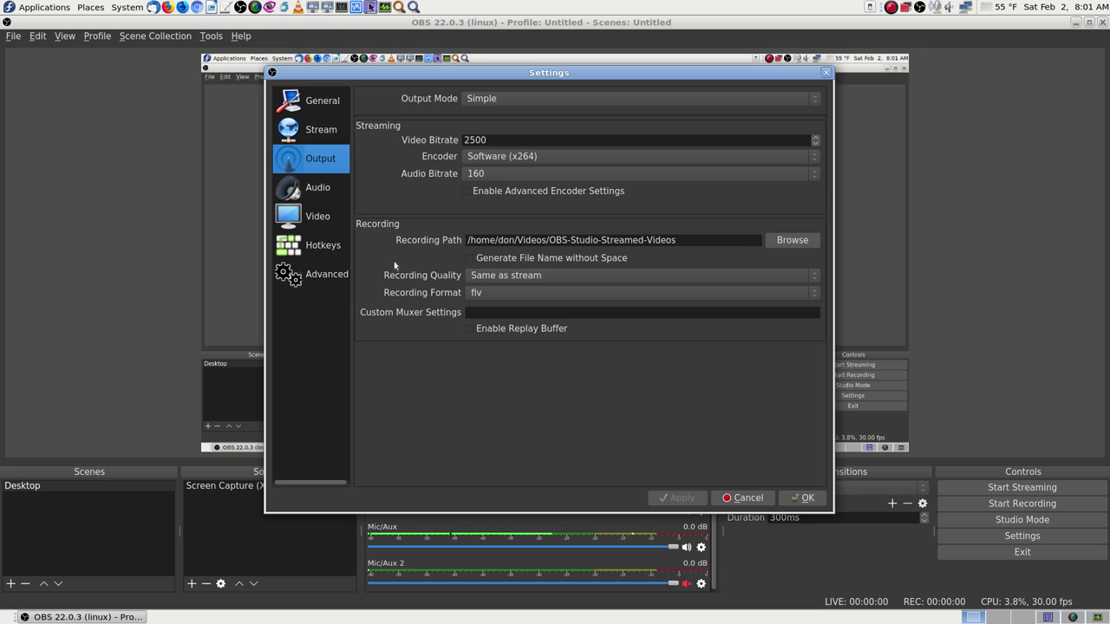
pyautogui.click(468, 258)
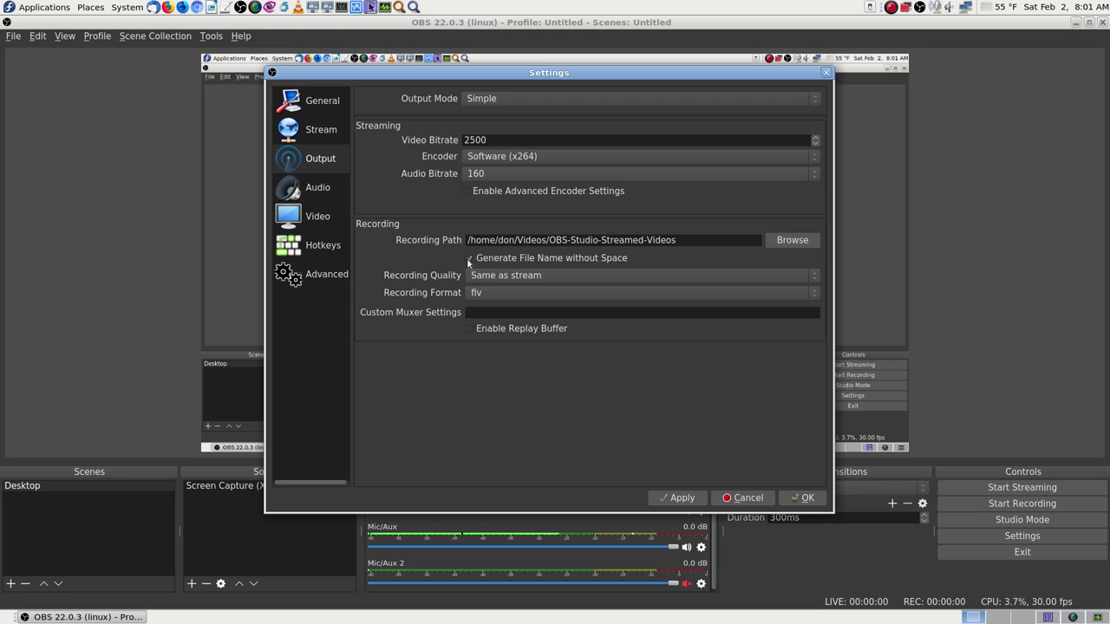
pyautogui.click(673, 497)
# Step: Enable the advanced encoder settings for streaming to inspect their options, and turn them back off
pyautogui.click(331, 132)
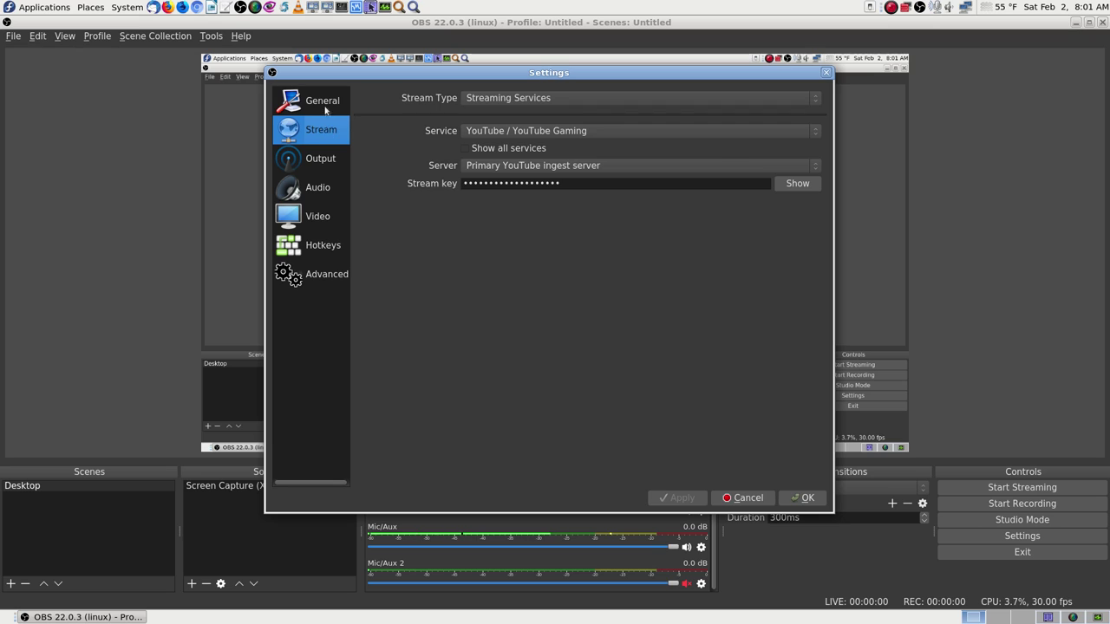
pyautogui.click(324, 102)
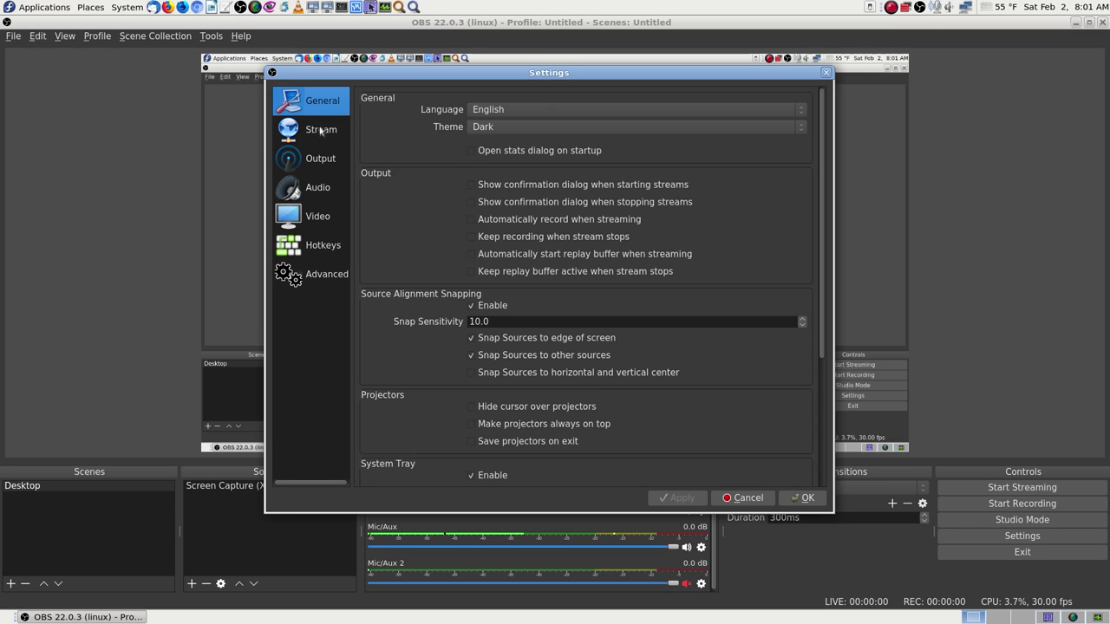
pyautogui.click(320, 133)
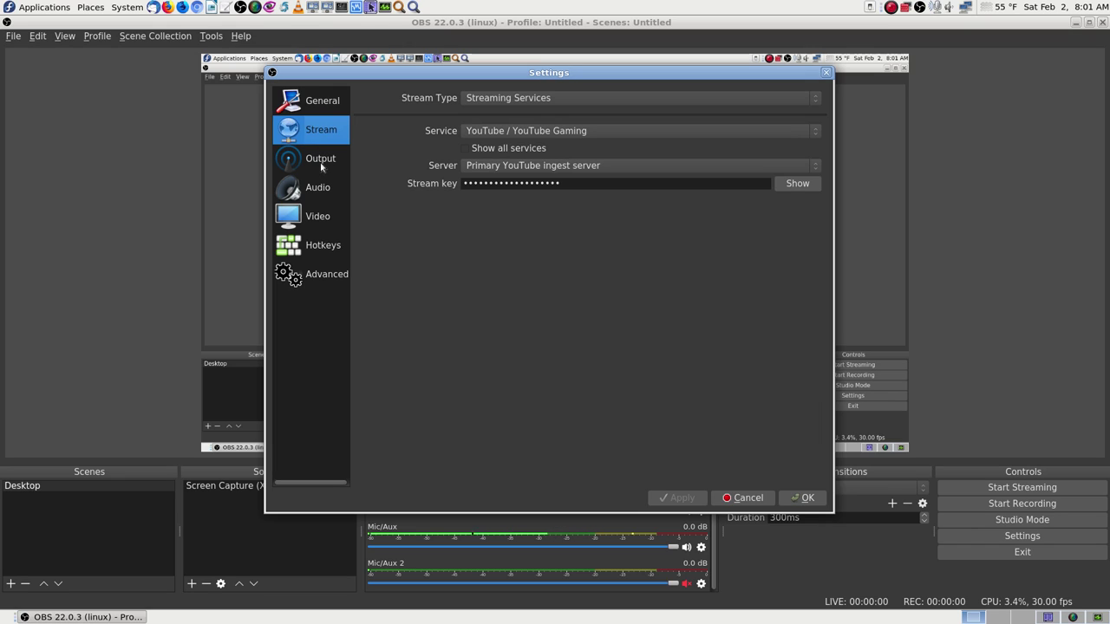
pyautogui.click(321, 161)
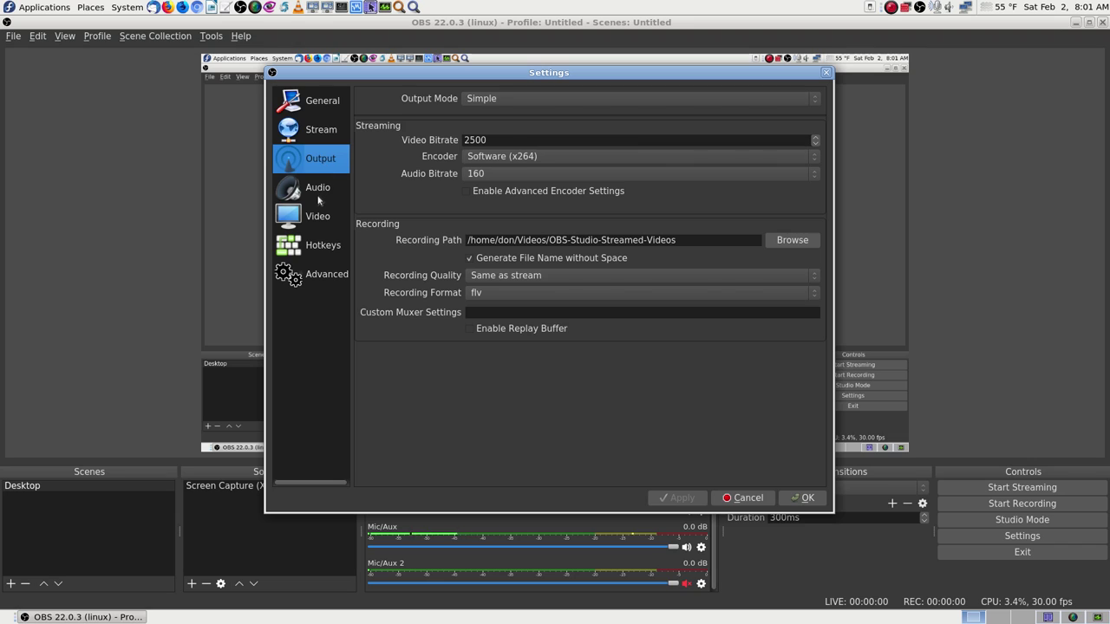
pyautogui.click(469, 191)
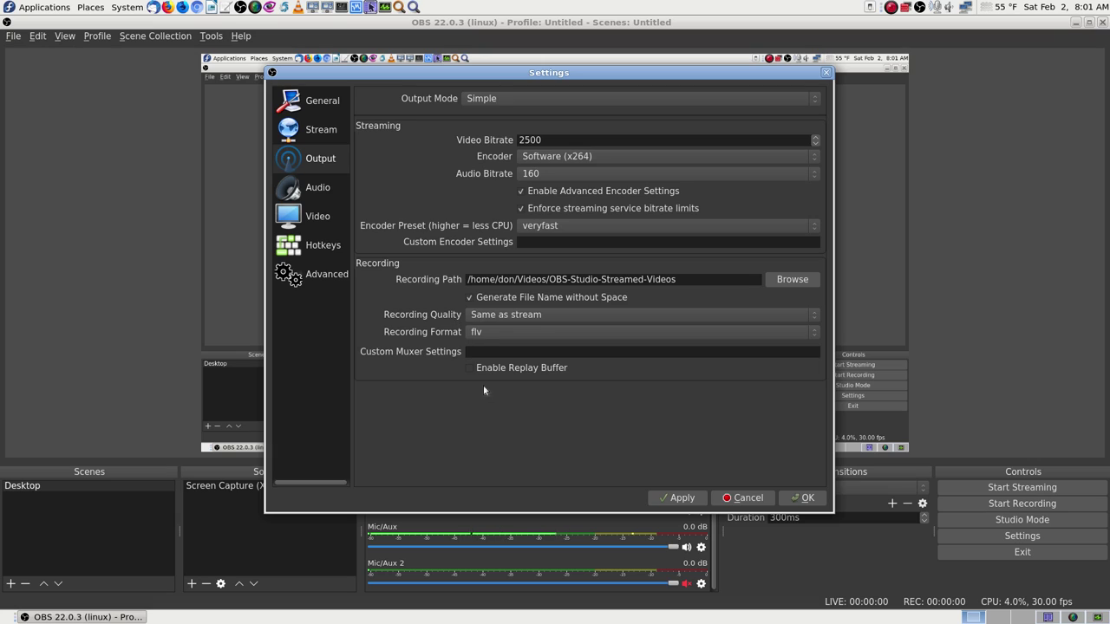
pyautogui.click(521, 193)
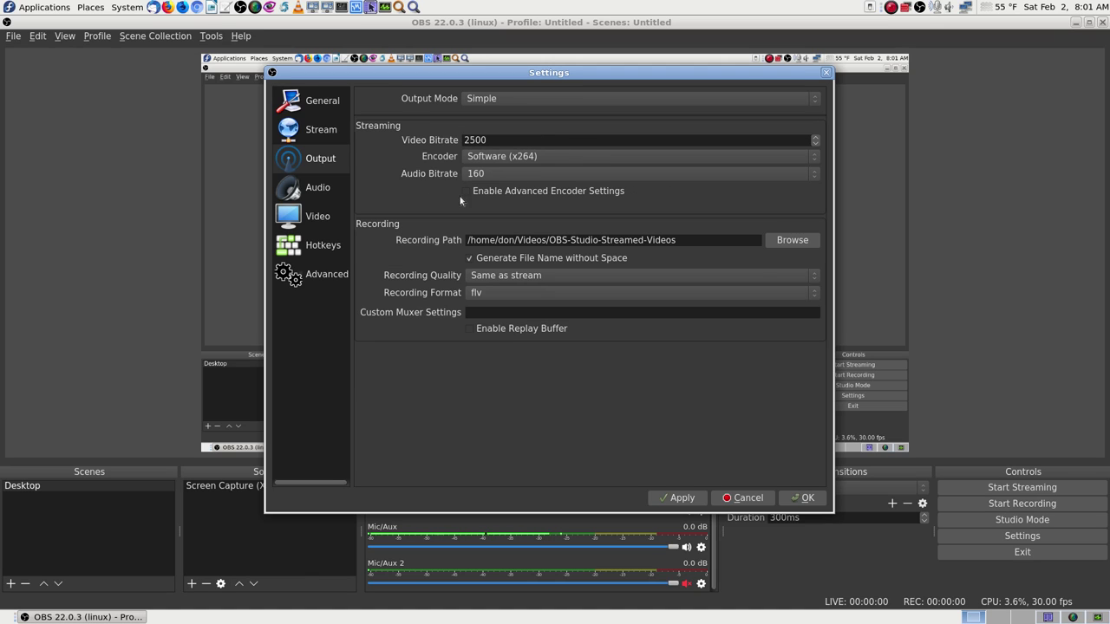
pyautogui.click(466, 191)
pyautogui.click(521, 192)
pyautogui.click(677, 498)
# Step: Look through the audio, video, hotkey, stream and general settings again, ending at the output settings
pyautogui.click(312, 188)
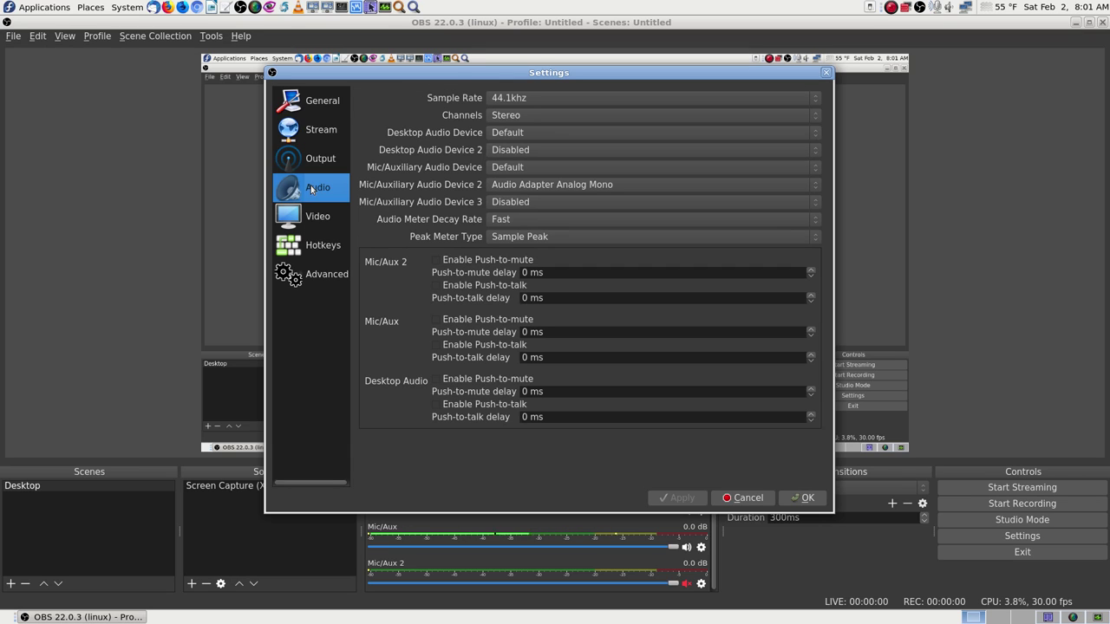
pyautogui.click(319, 222)
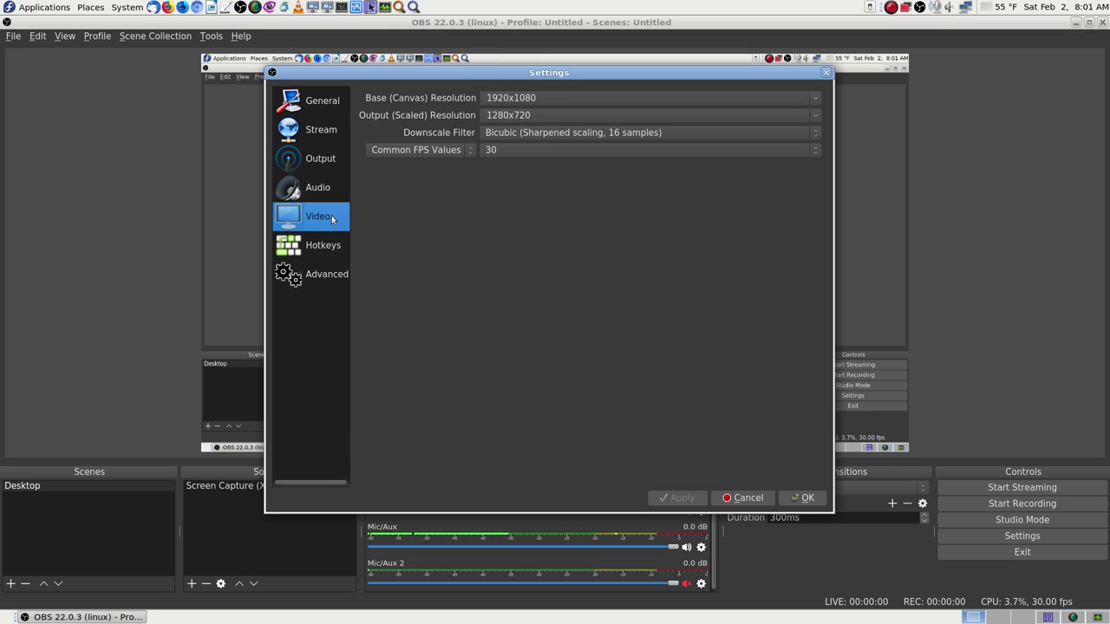
pyautogui.click(327, 247)
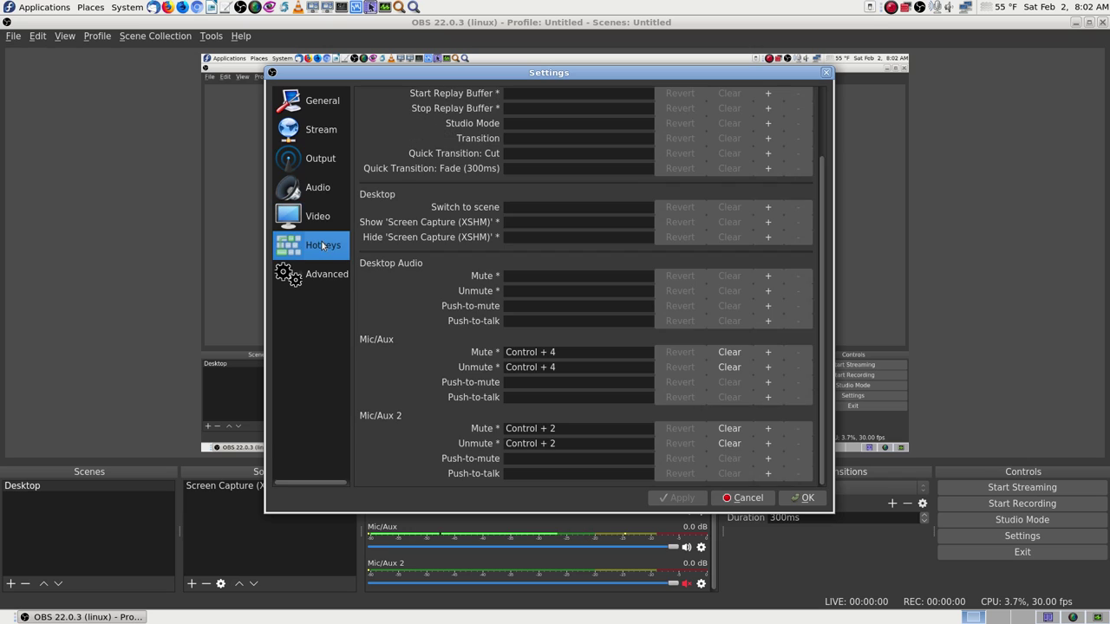
pyautogui.scroll(3, 816, 215)
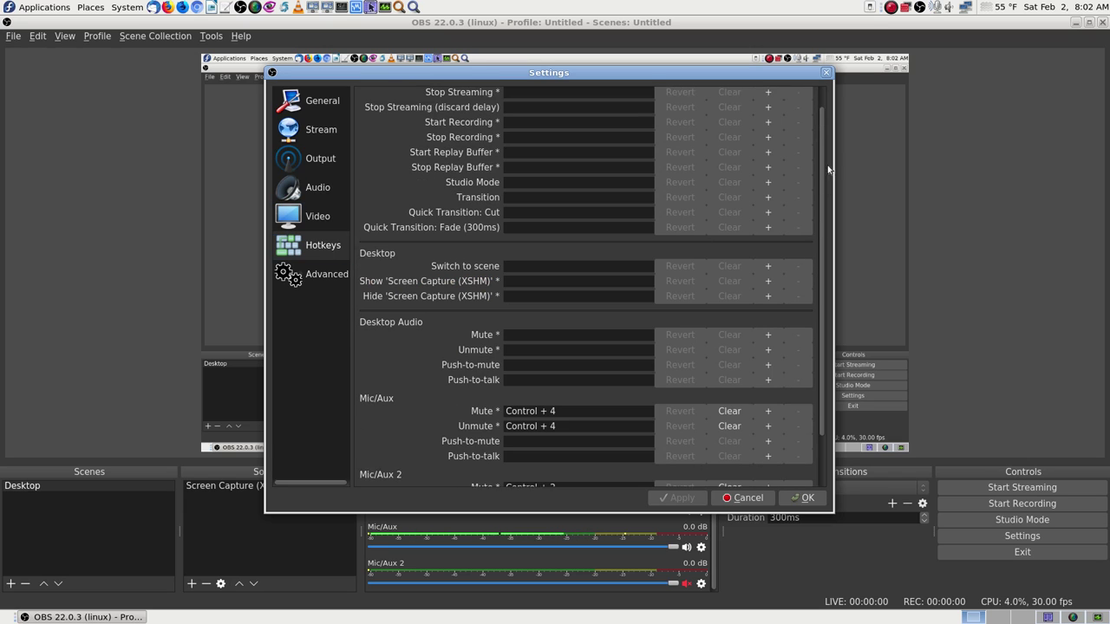
pyautogui.click(321, 129)
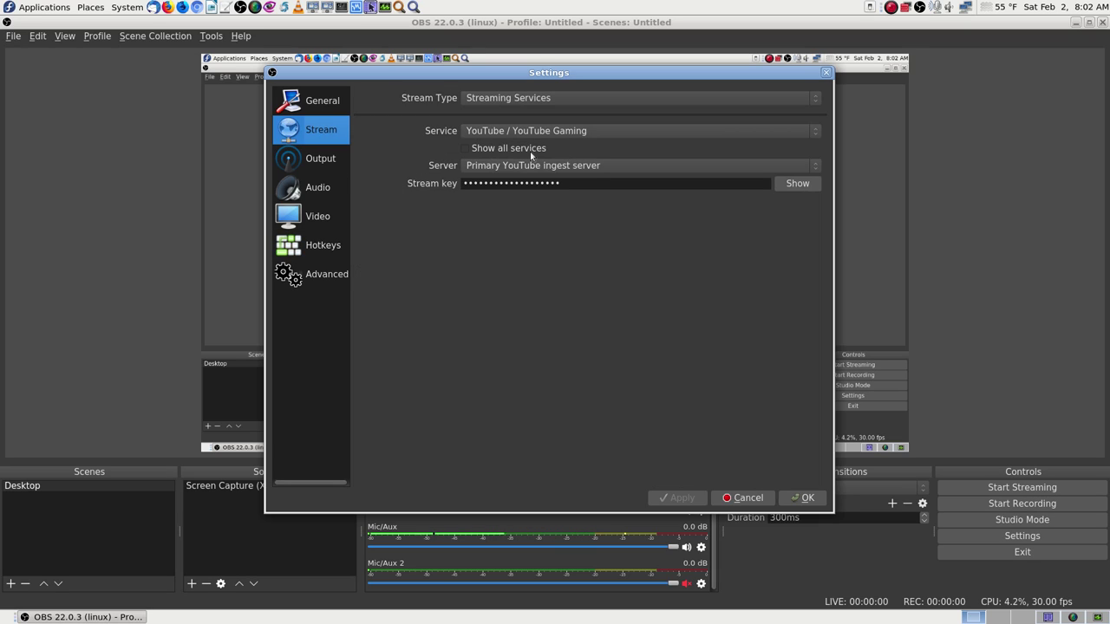
pyautogui.click(321, 103)
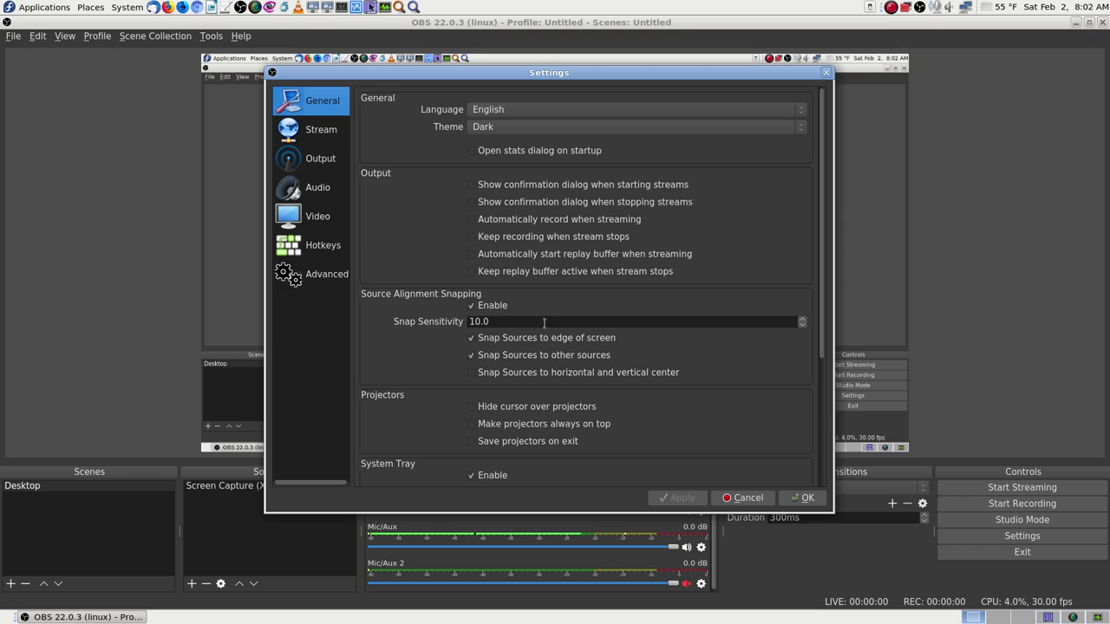
pyautogui.click(311, 160)
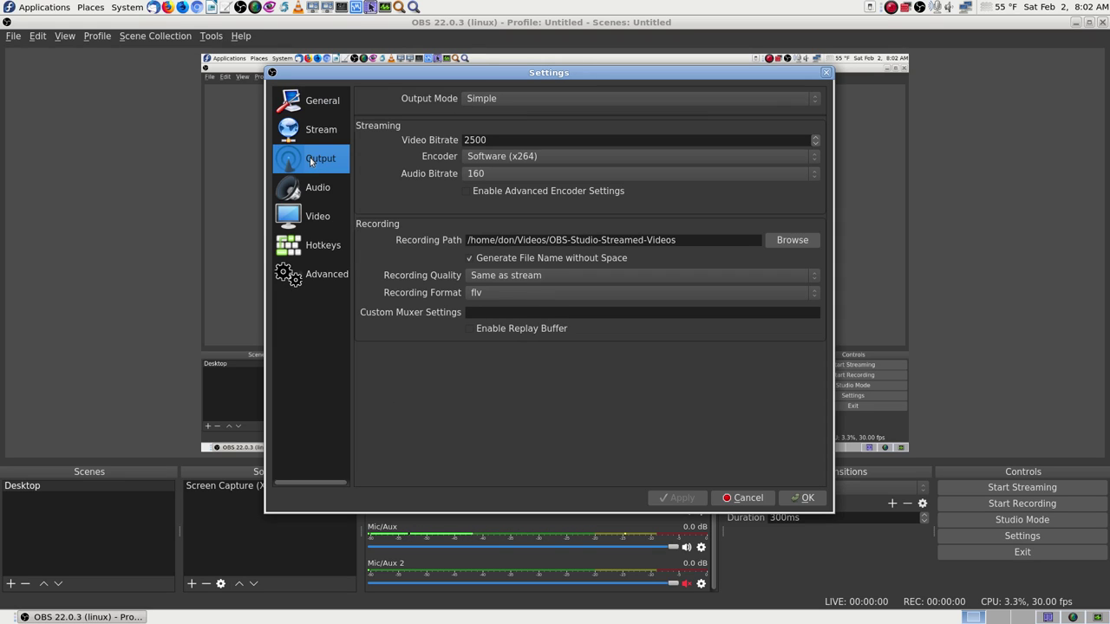
# Step: Switch the output mode to Advanced to inspect its streaming options, and close the settings with Simple mode applied again
pyautogui.click(494, 101)
pyautogui.click(496, 112)
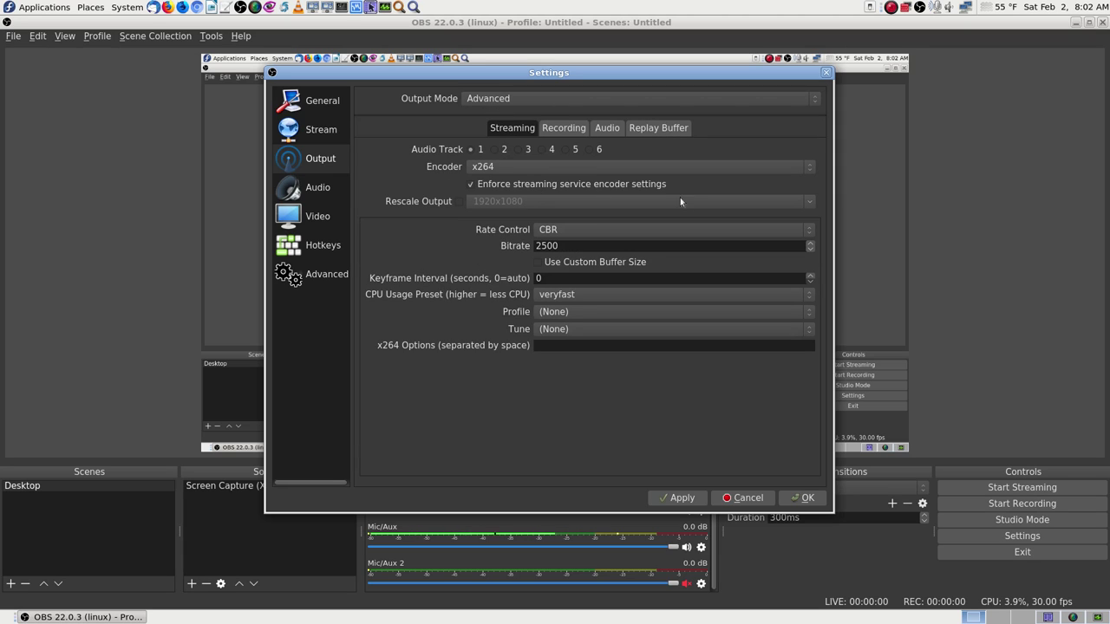
pyautogui.click(470, 184)
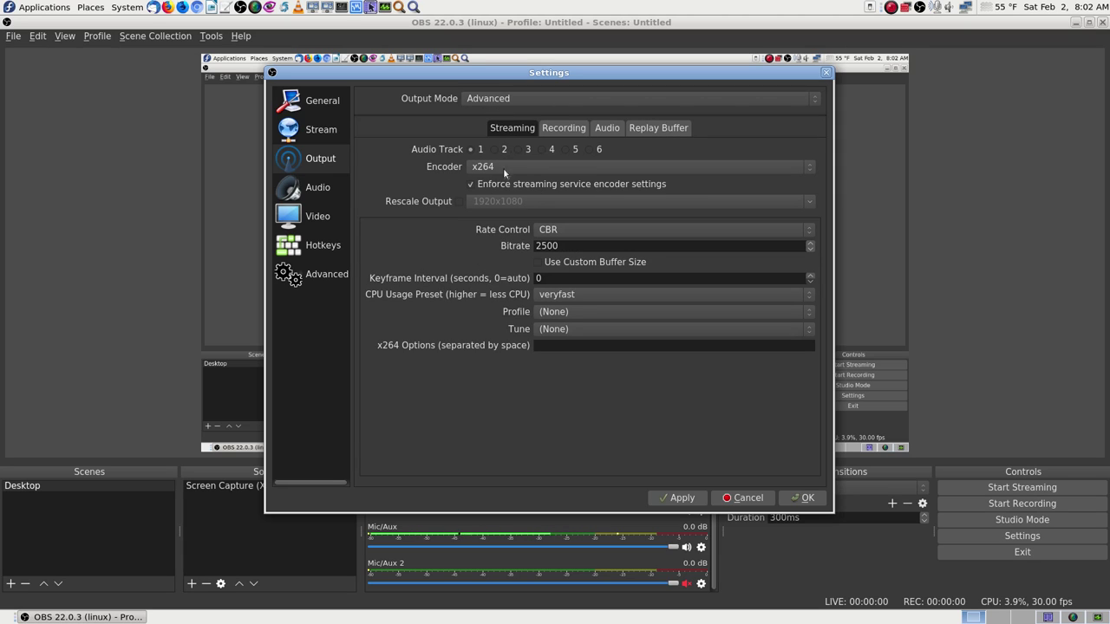
pyautogui.click(492, 100)
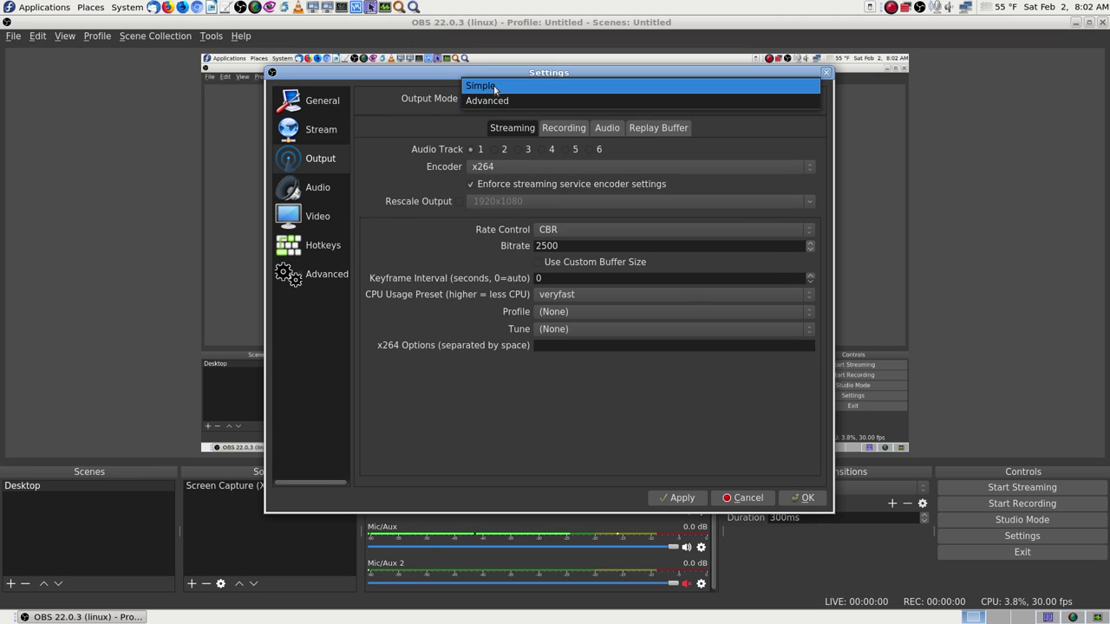
pyautogui.click(490, 85)
pyautogui.click(674, 497)
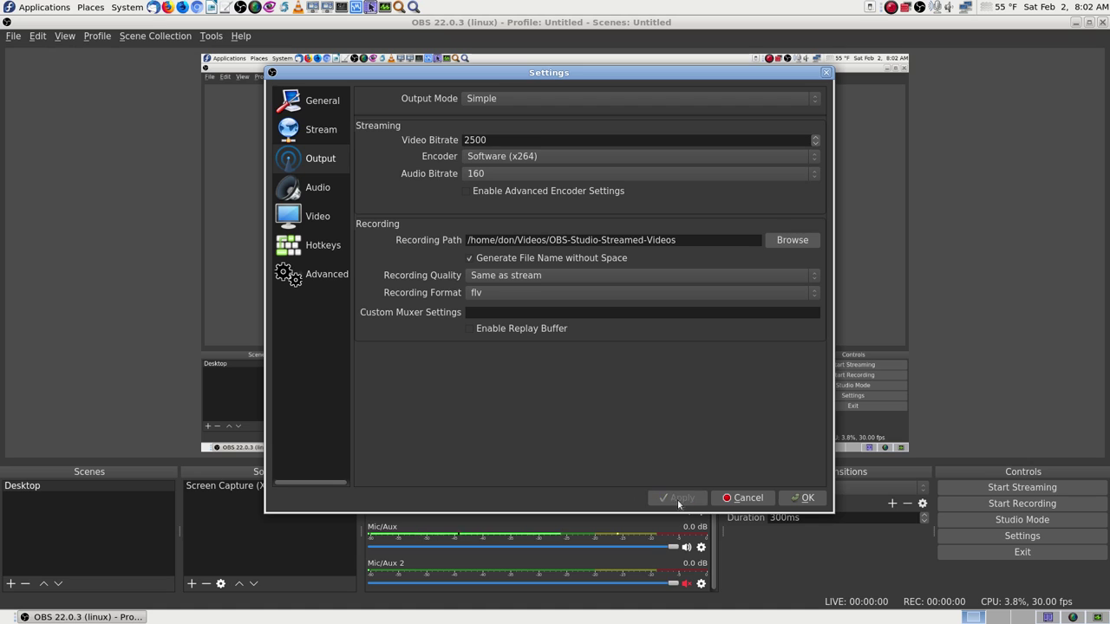
pyautogui.click(789, 498)
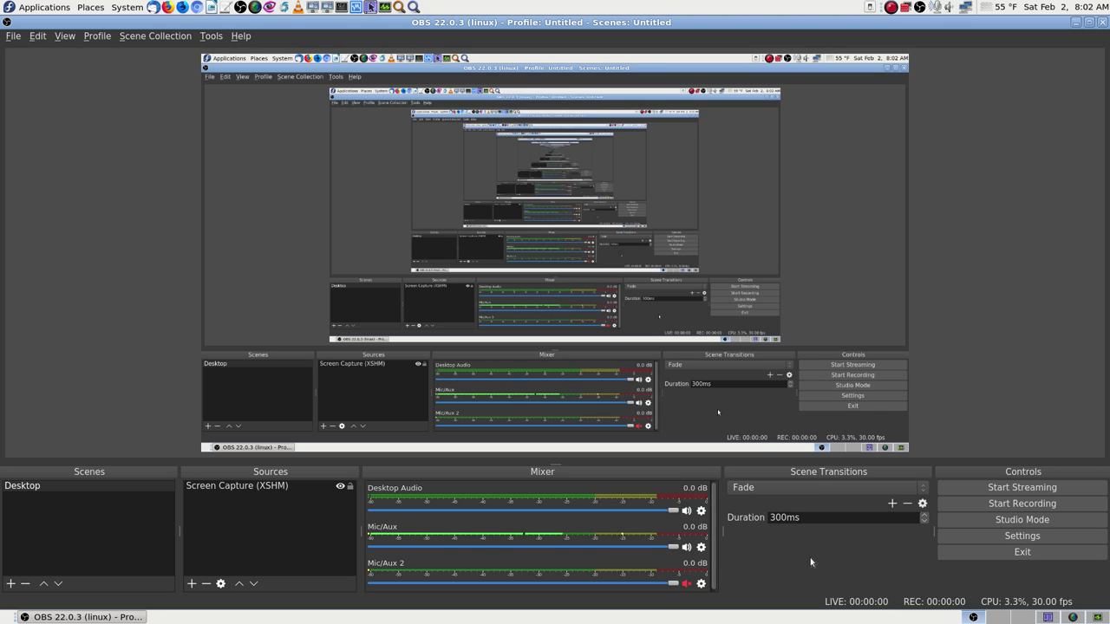
# Step: Exit and relaunch OBS Studio, checking the process list in System Monitor and the recordings in Krusader in between
pyautogui.click(1023, 553)
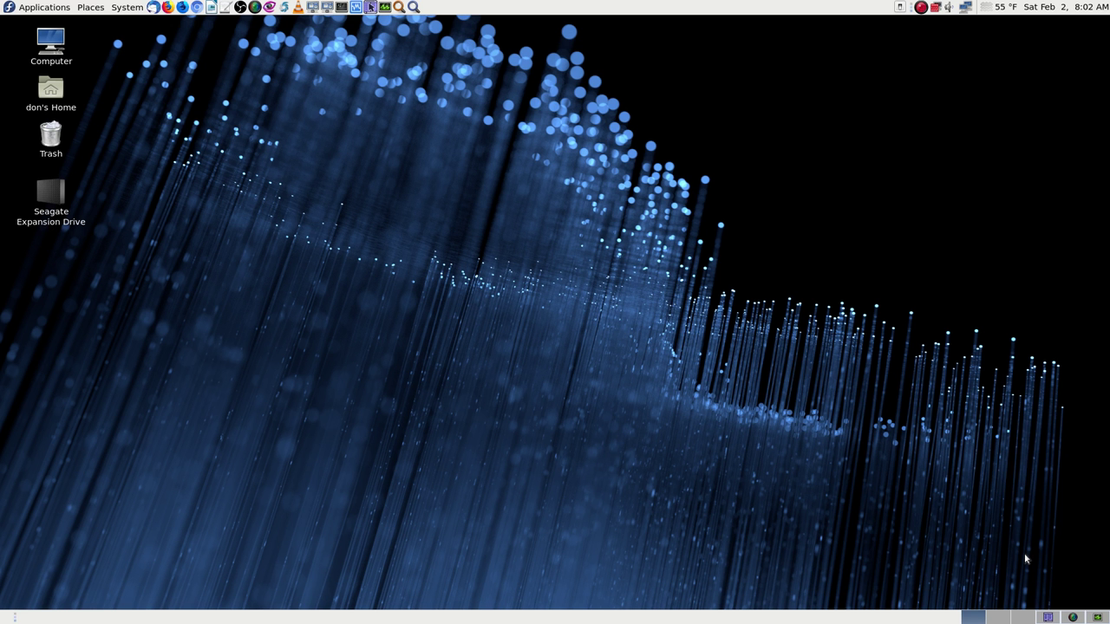
pyautogui.click(1098, 617)
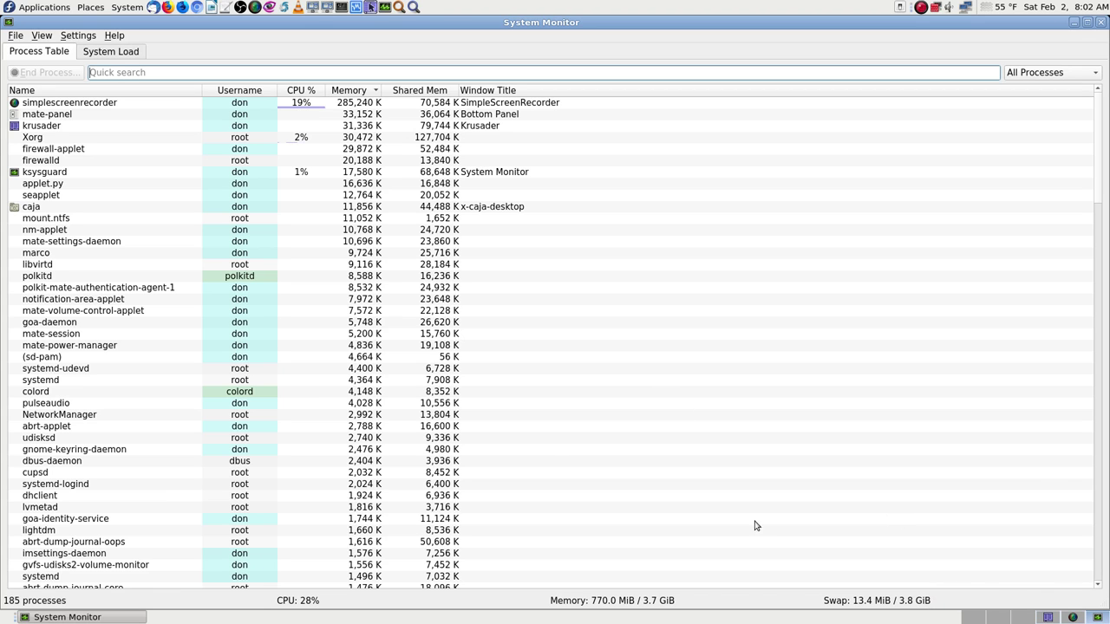
pyautogui.click(1046, 618)
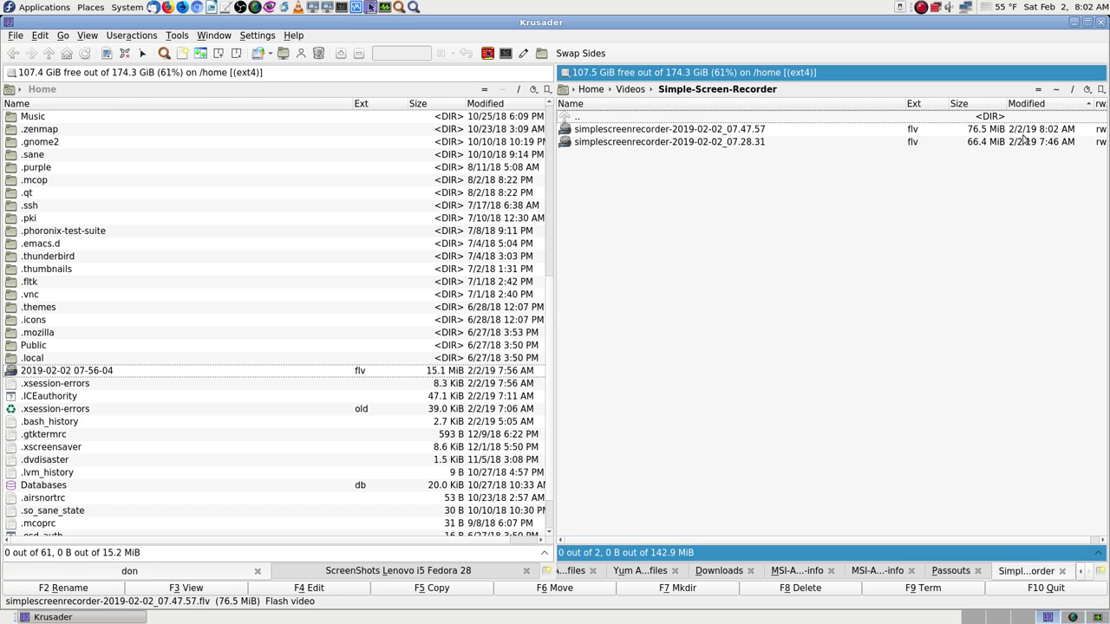
pyautogui.click(973, 618)
pyautogui.click(240, 7)
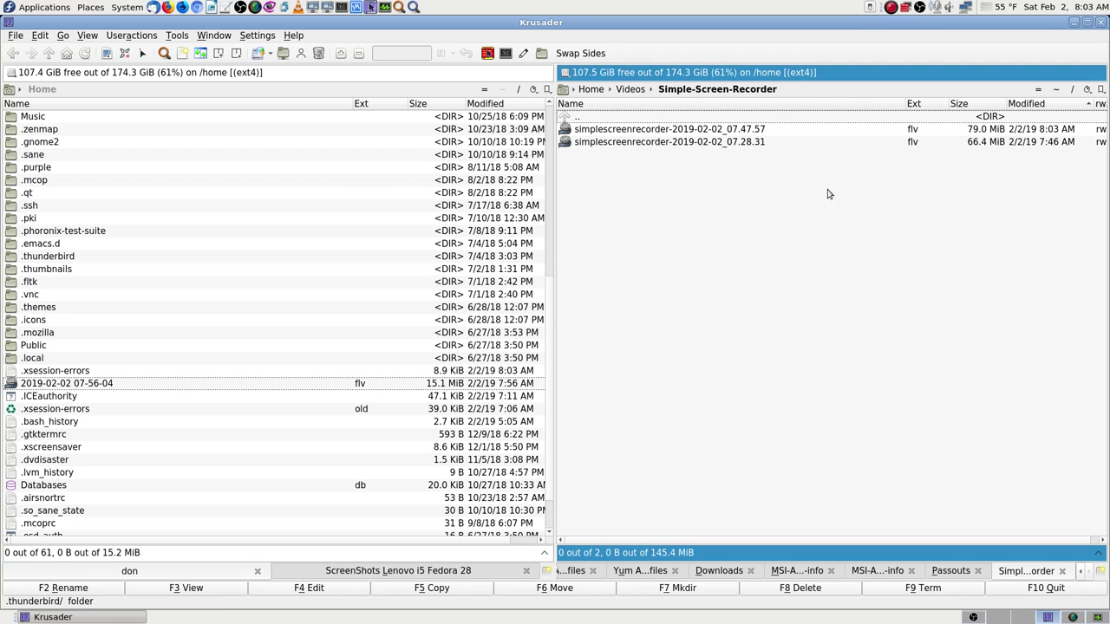
pyautogui.press('BackSpace')
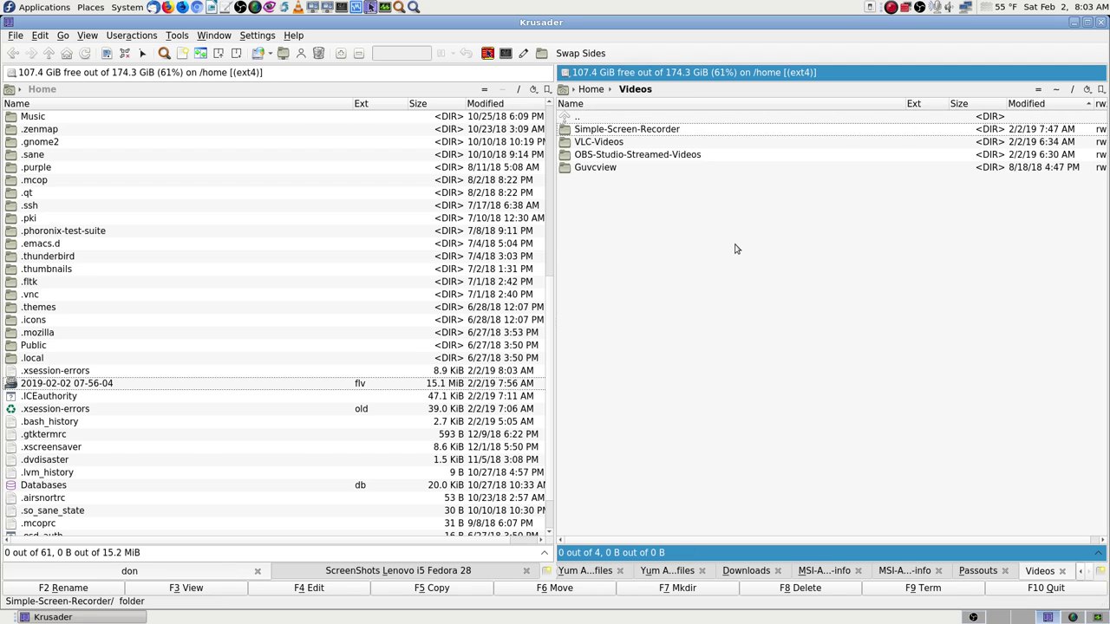
pyautogui.press('Down')
pyautogui.press('Down')
pyautogui.press('Return')
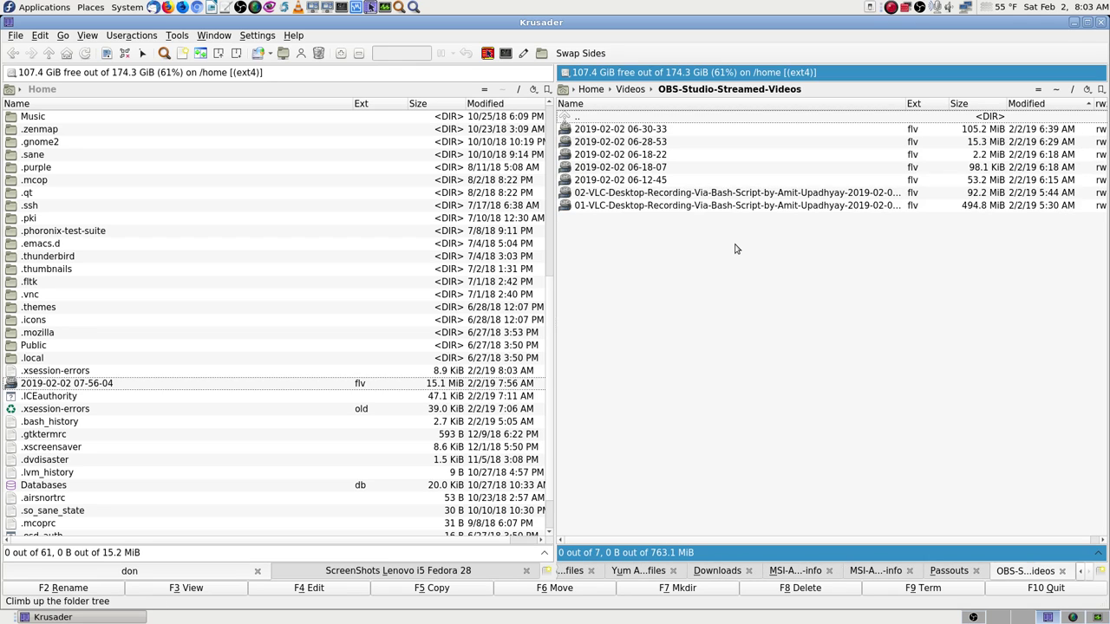
pyautogui.click(183, 385)
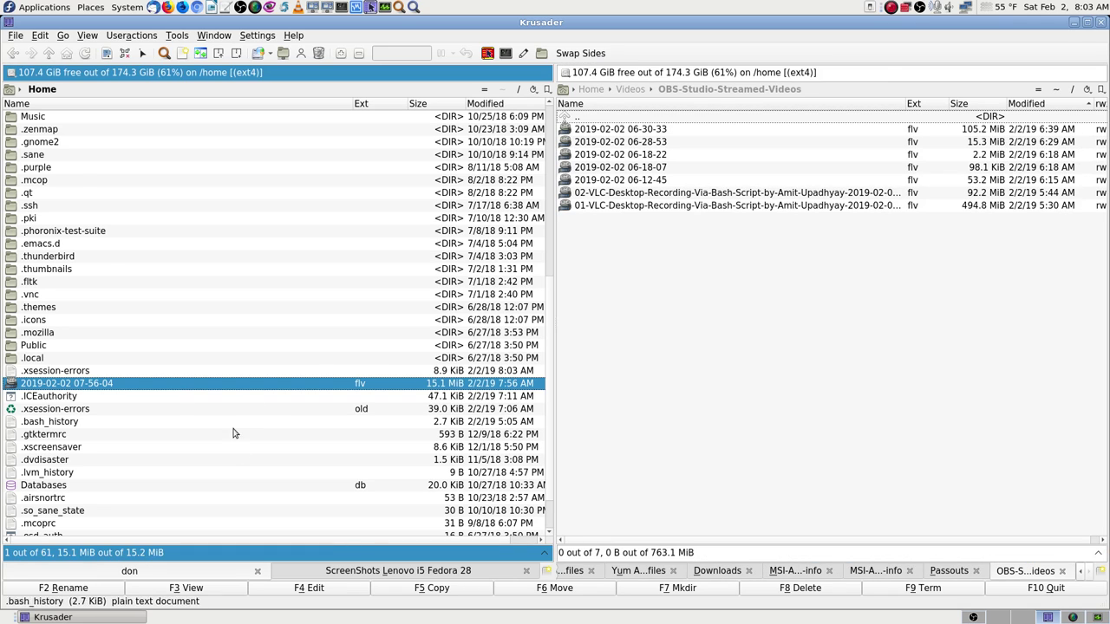
pyautogui.click(520, 592)
pyautogui.click(699, 319)
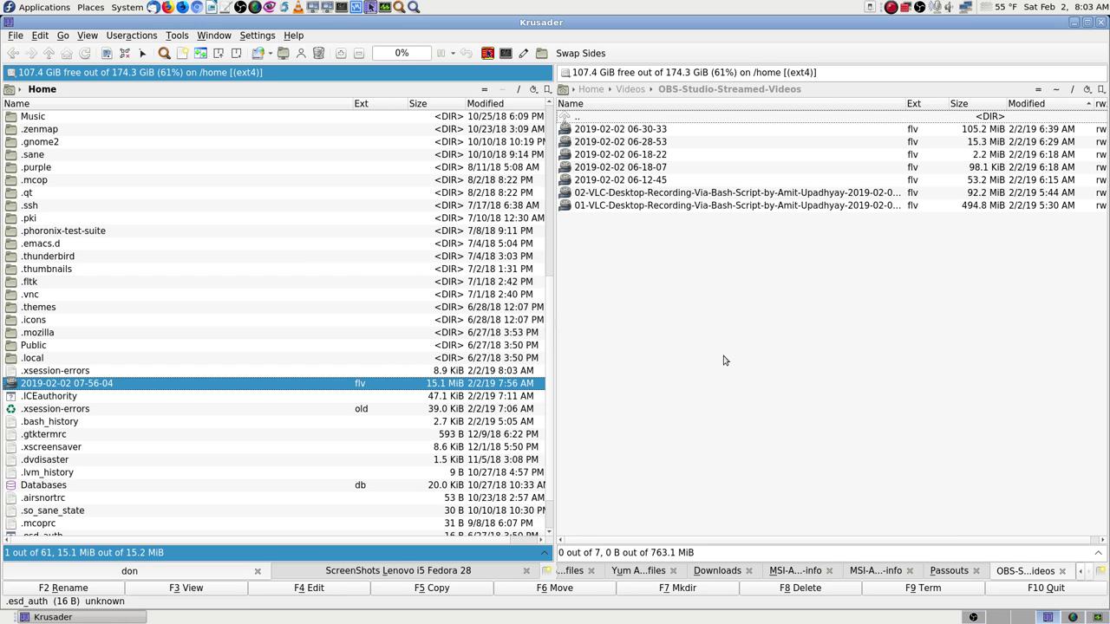
pyautogui.click(703, 390)
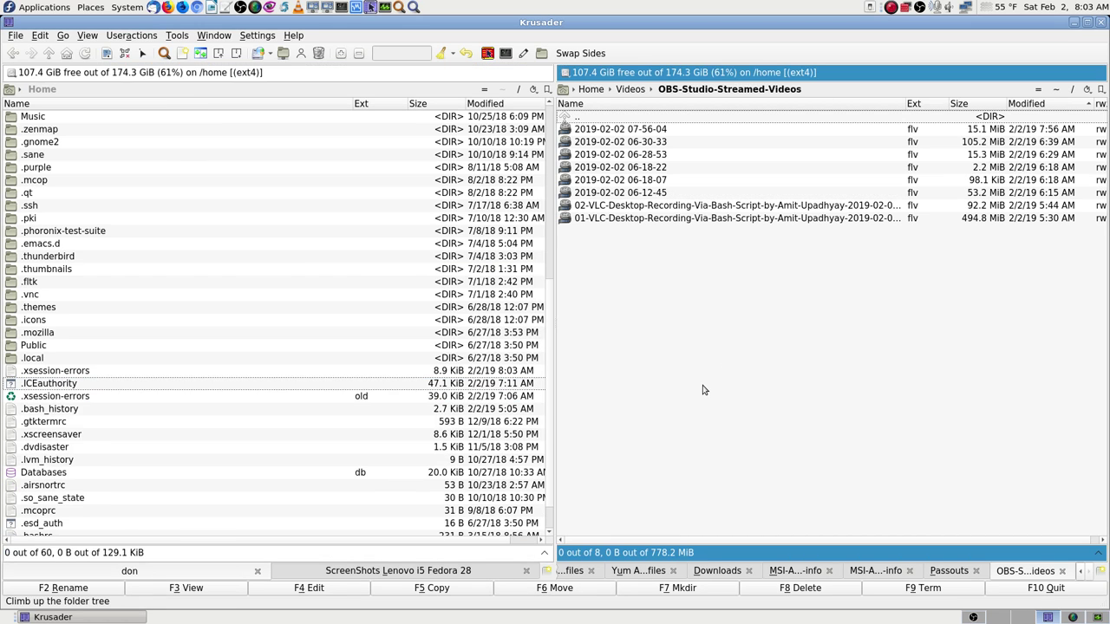
# Step: Show the Simple-Screen-Recorder folder beside the OBS-Studio-Streamed-Videos folder to compare the recordings' file sizes
pyautogui.click(372, 268)
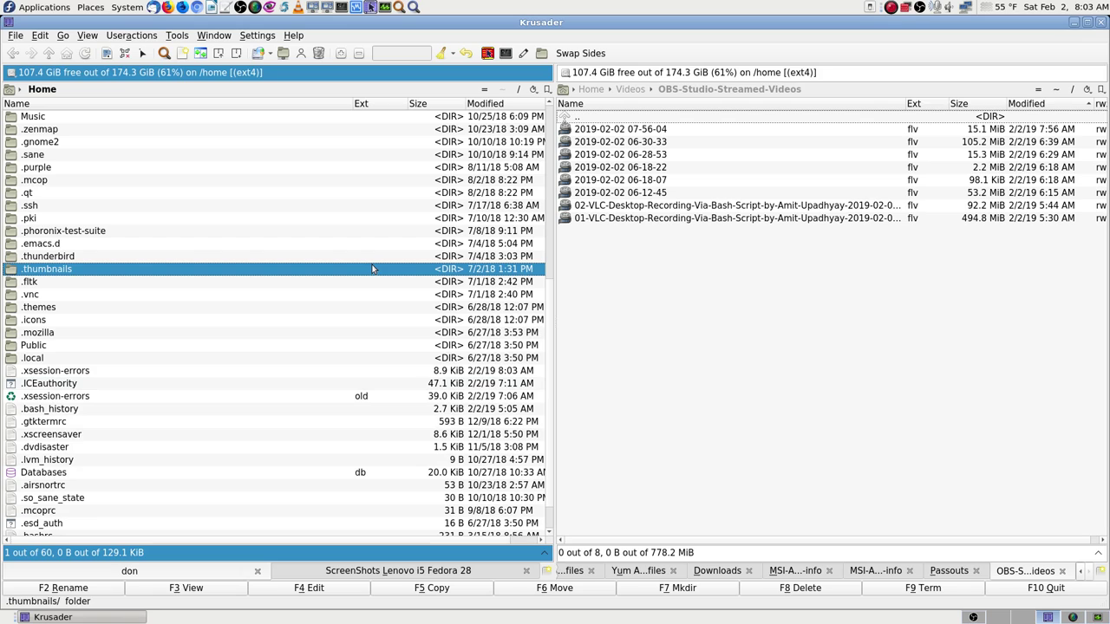
pyautogui.click(485, 90)
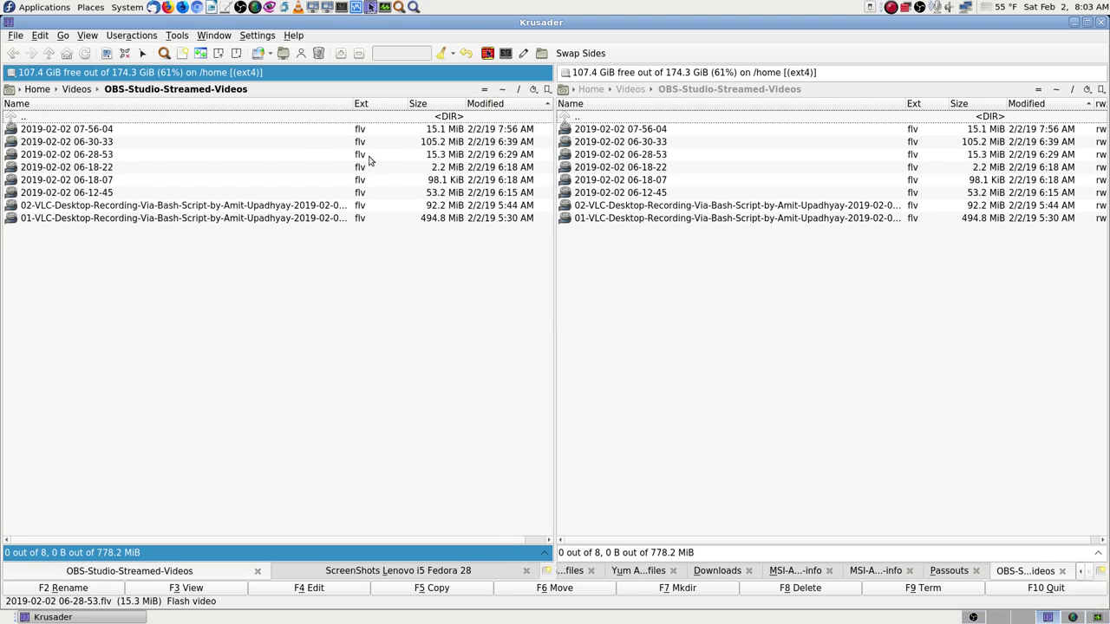
pyautogui.doubleClick(194, 122)
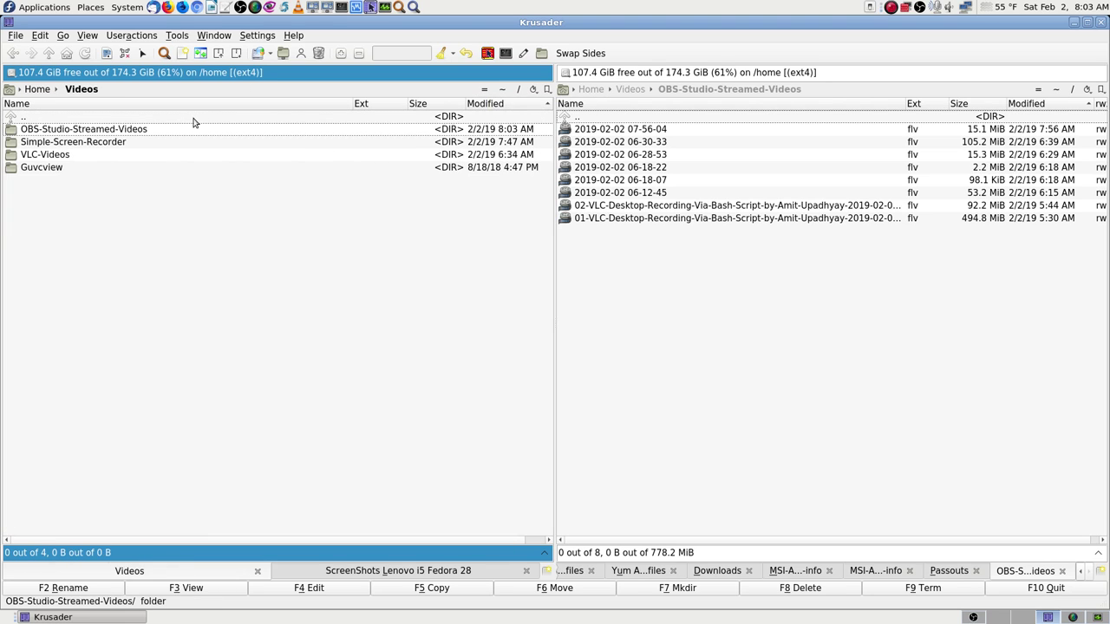
pyautogui.doubleClick(198, 142)
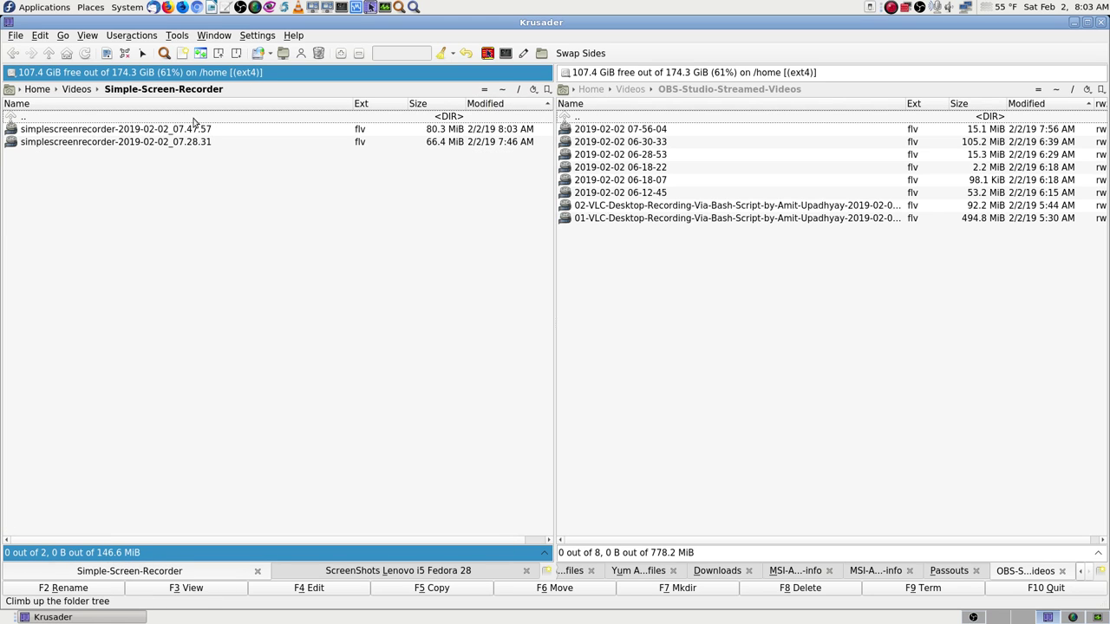
pyautogui.click(724, 349)
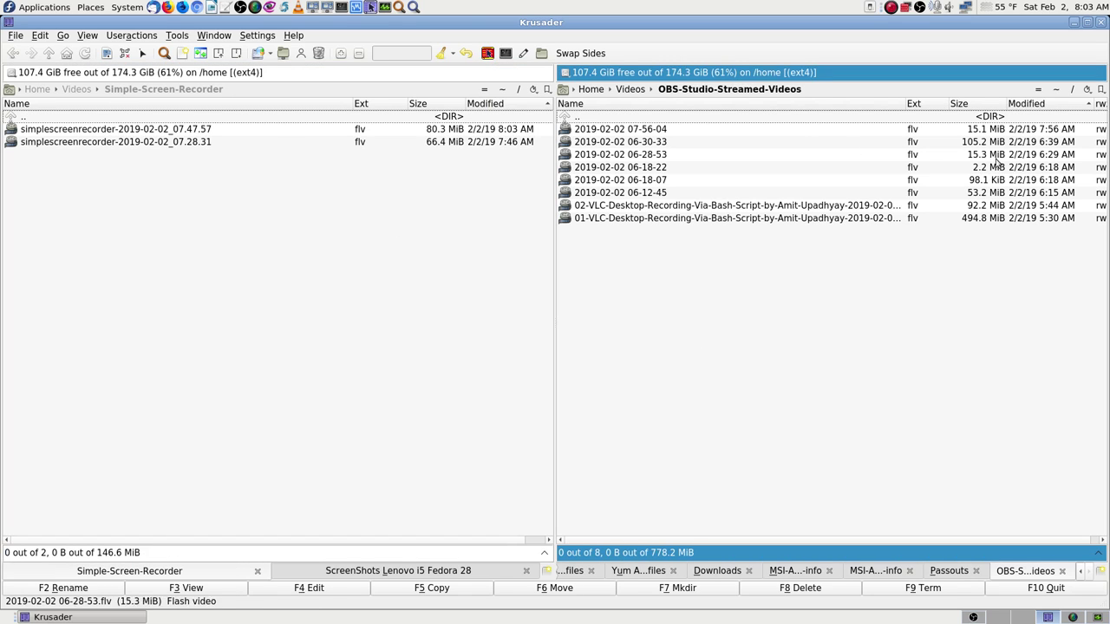
# Step: Switch to OBS Studio, try to start streaming, and close the program
pyautogui.click(973, 617)
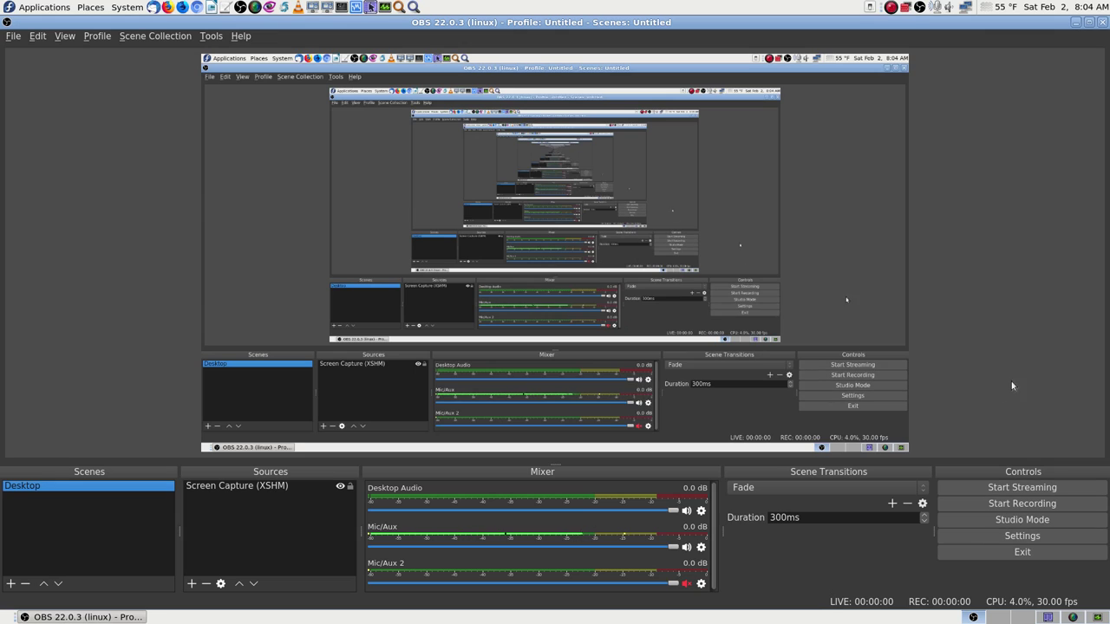
pyautogui.click(999, 490)
pyautogui.hotkey('alt', 'F4')
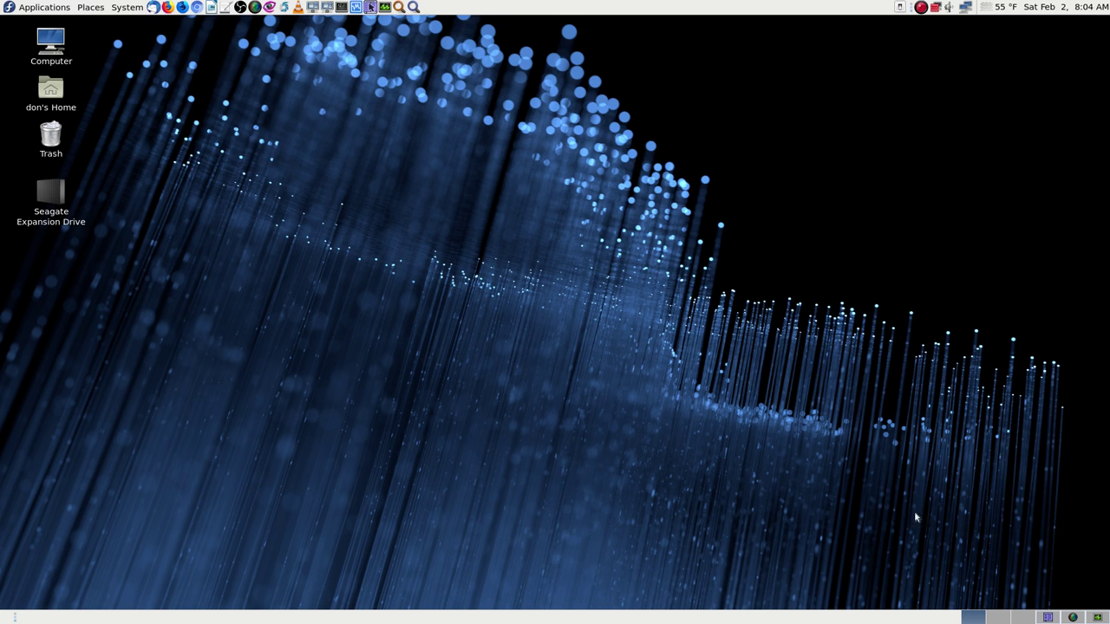
# Step: Switch to System Monitor, search the process list for obs, and clear the search
pyautogui.click(1097, 617)
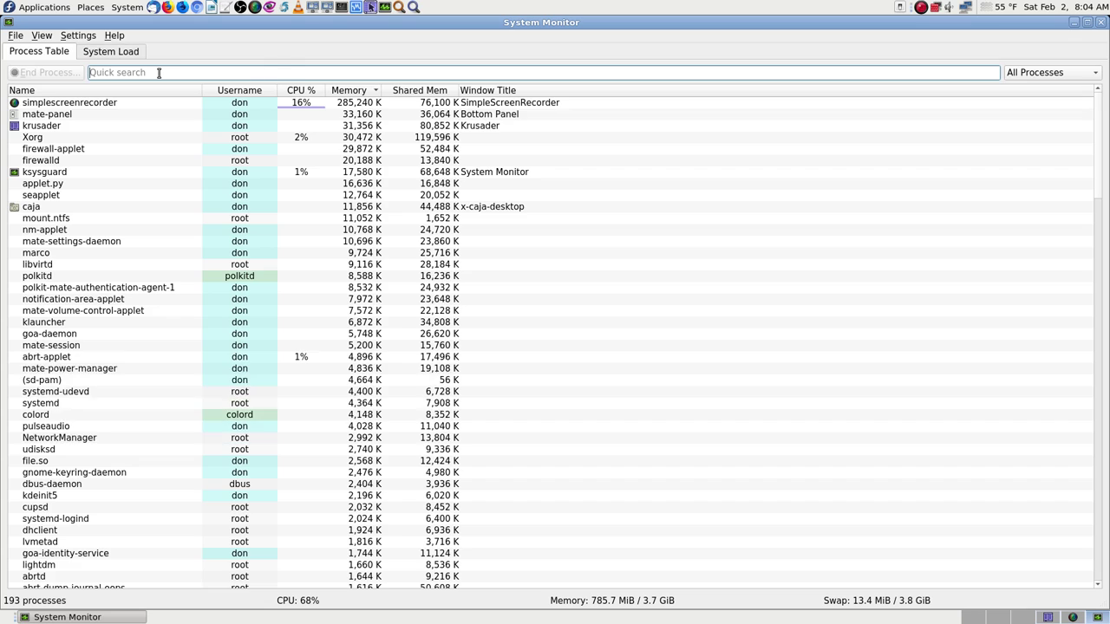
pyautogui.write('obs')
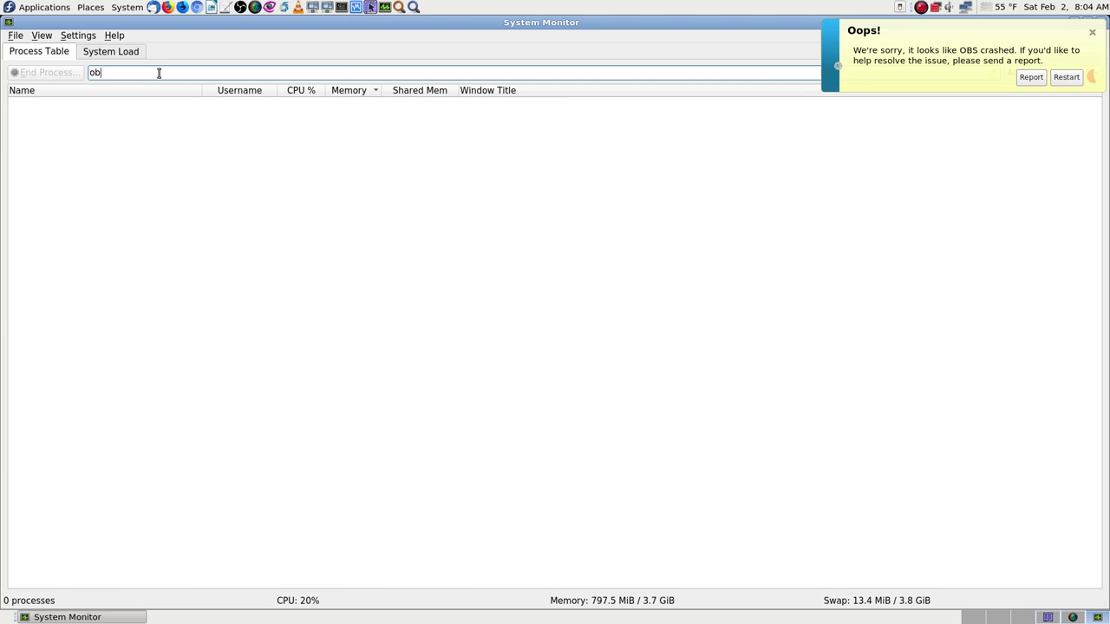
pyautogui.press('BackSpace')
pyautogui.press('BackSpace')
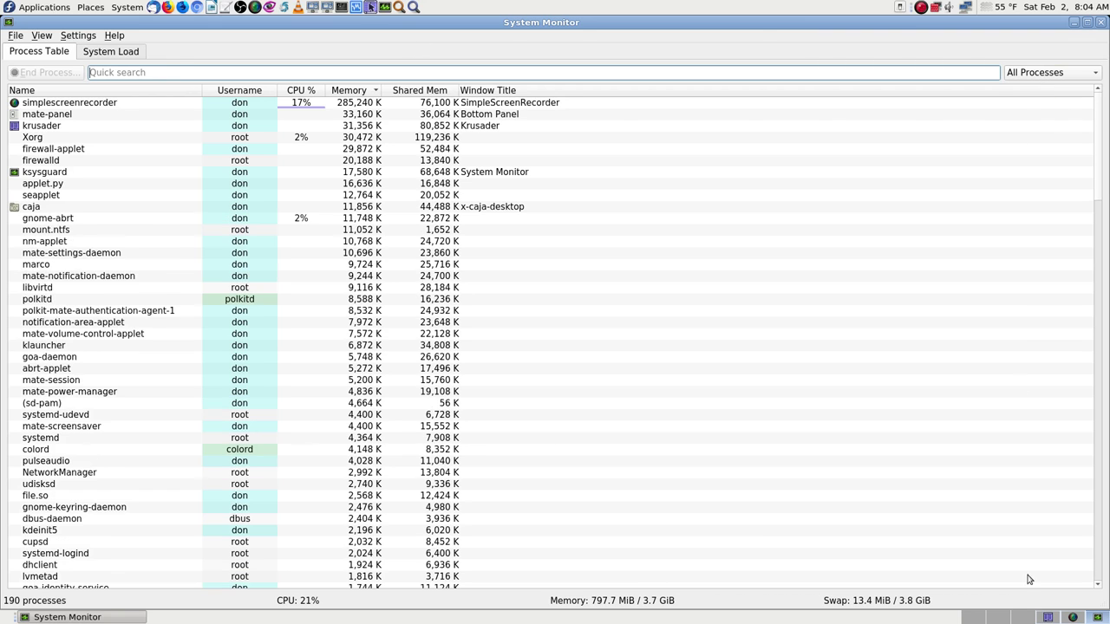
# Step: Open the OBS crash in Problem Reporting and move that window to Workspace 1
pyautogui.click(974, 617)
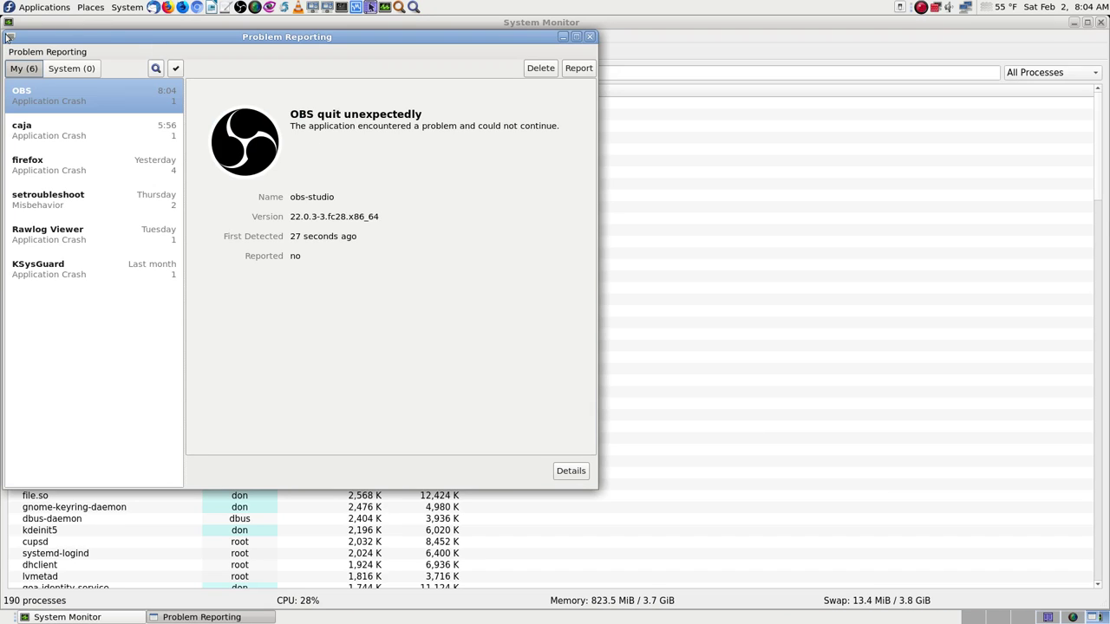
pyautogui.click(8, 37)
pyautogui.moveTo(130, 183)
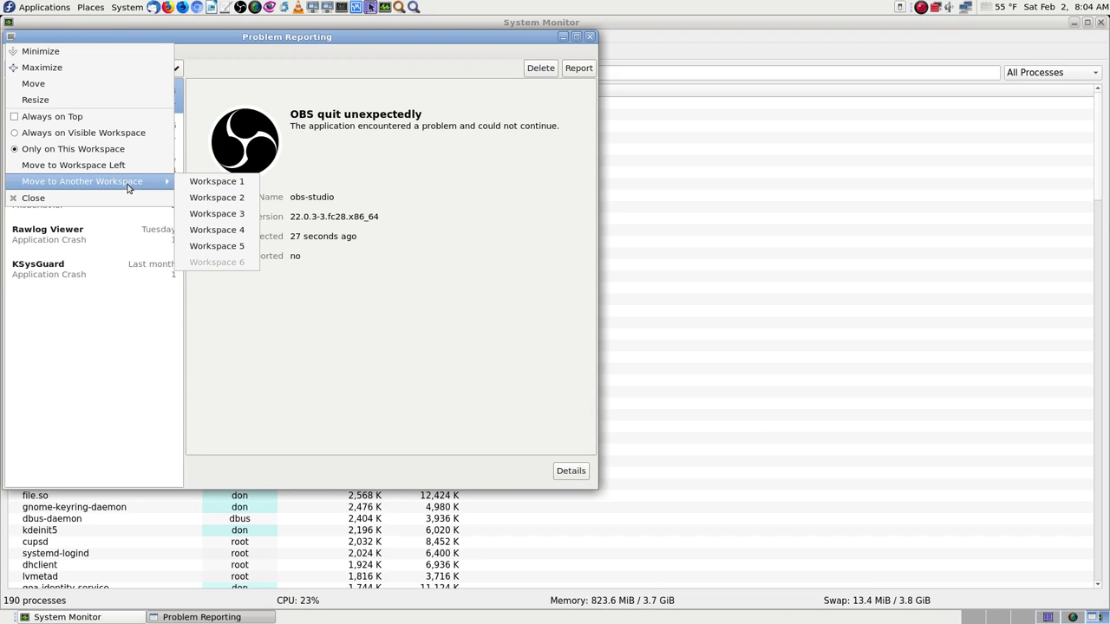
pyautogui.click(215, 183)
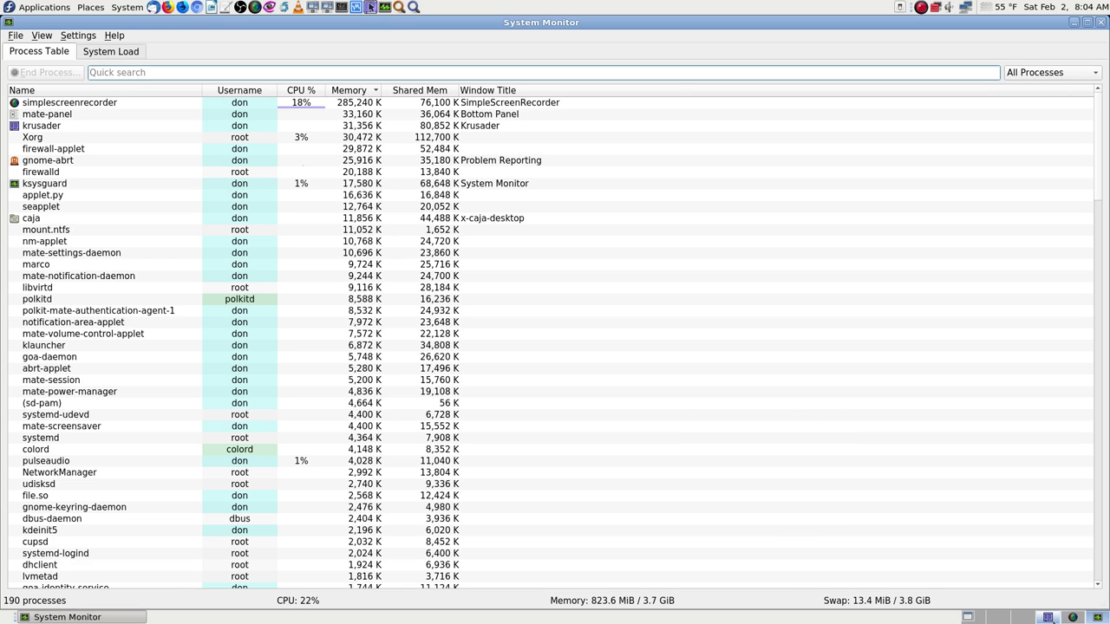
# Step: Switch to SimpleScreenRecorder, preview the ongoing recording briefly, and stop the preview
pyautogui.click(1073, 617)
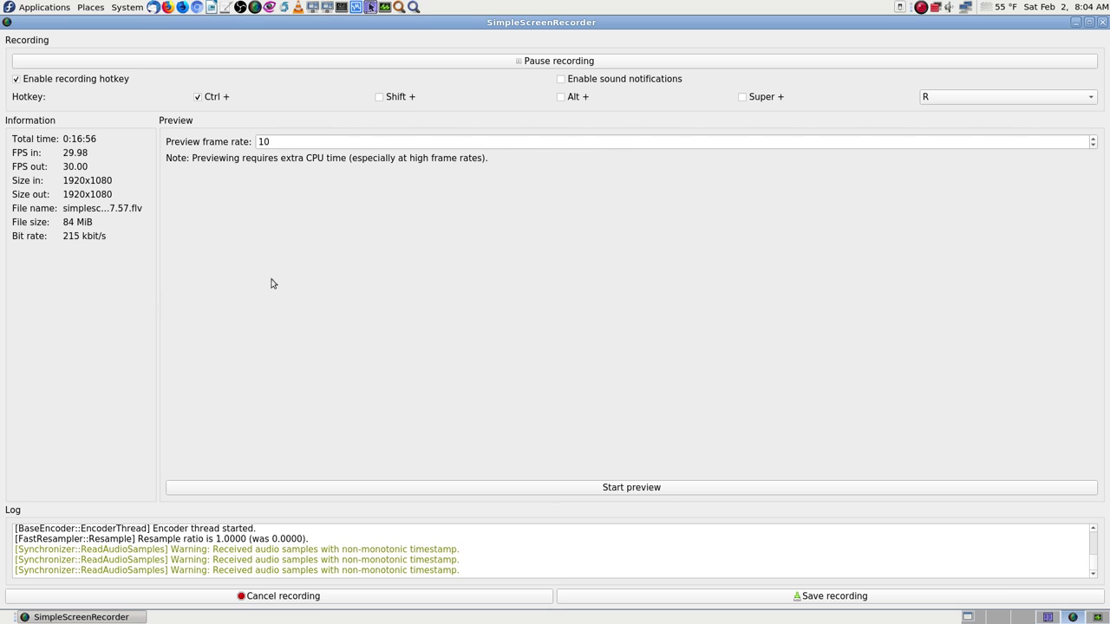
pyautogui.click(662, 491)
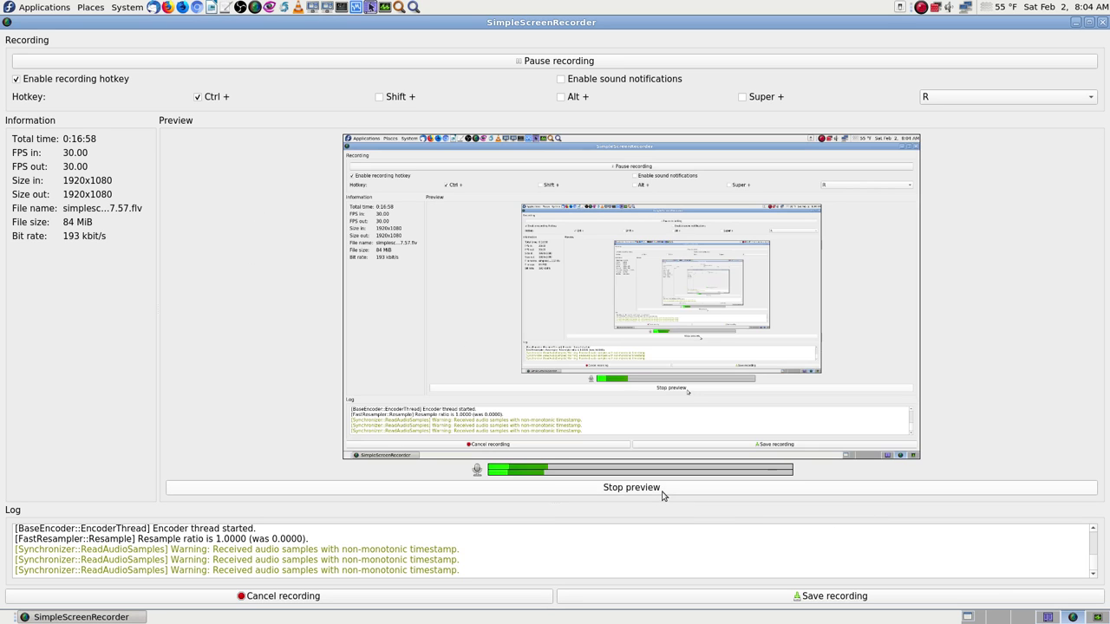
pyautogui.click(661, 491)
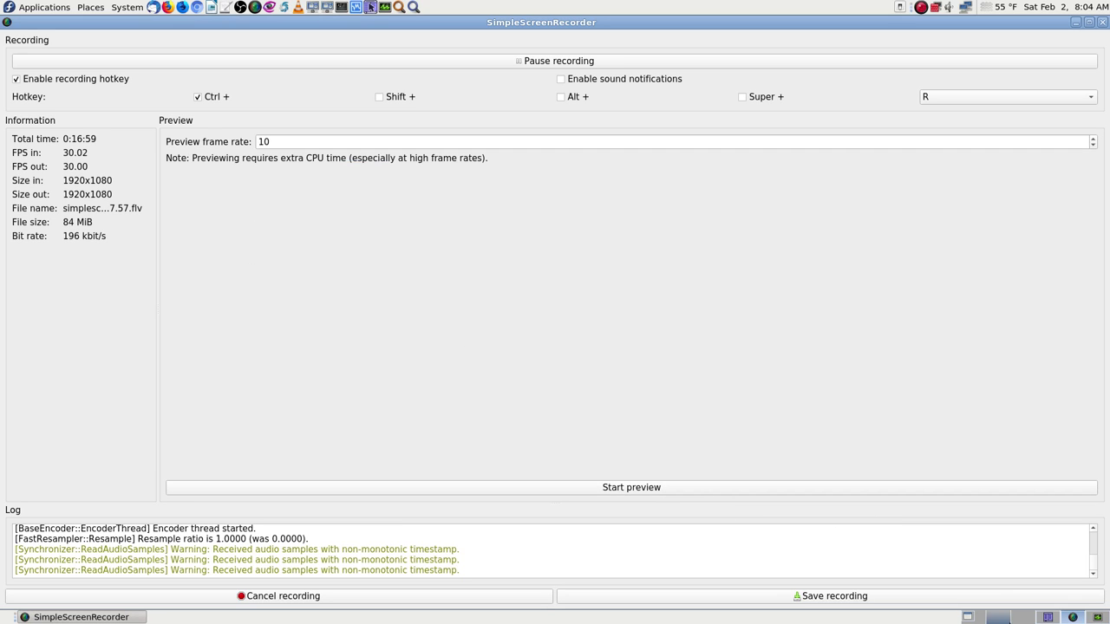
# Step: Maximize the Problem Reporting window, open and enlarge the OBS crash's problem details, and highlight the crash function
pyautogui.click(971, 617)
pyautogui.click(576, 37)
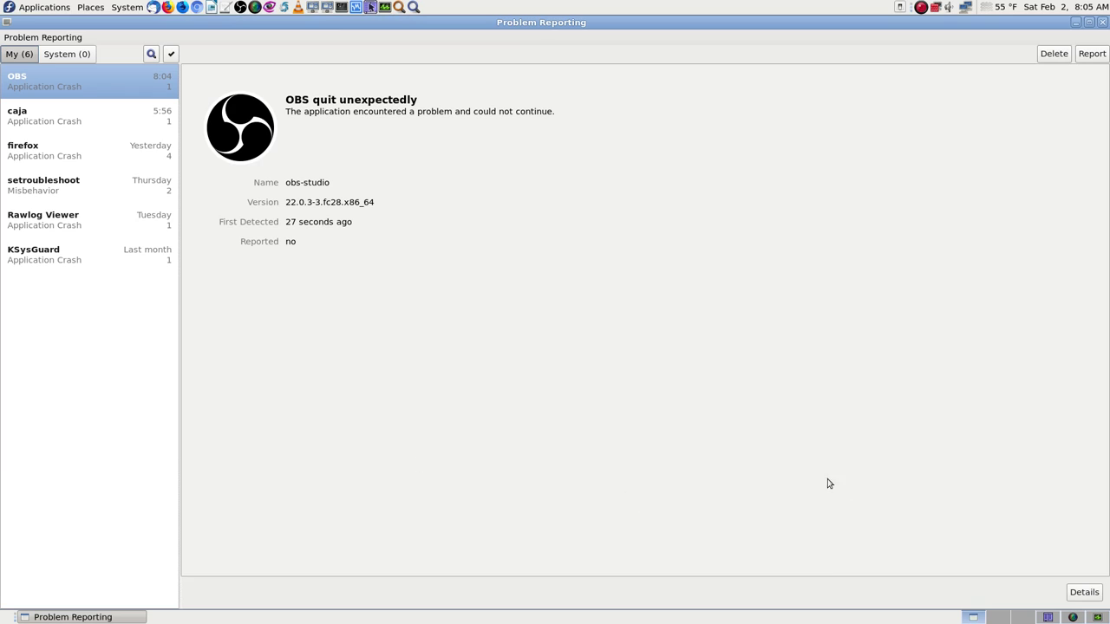
pyautogui.click(1083, 592)
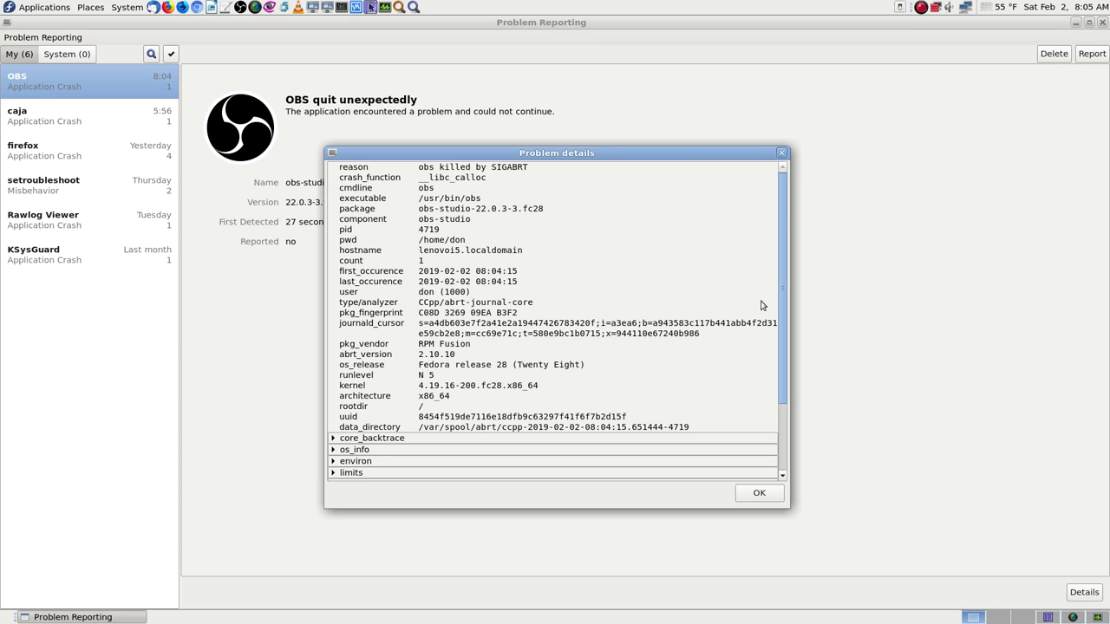
pyautogui.moveTo(766, 148); pyautogui.dragTo(1098, 38)
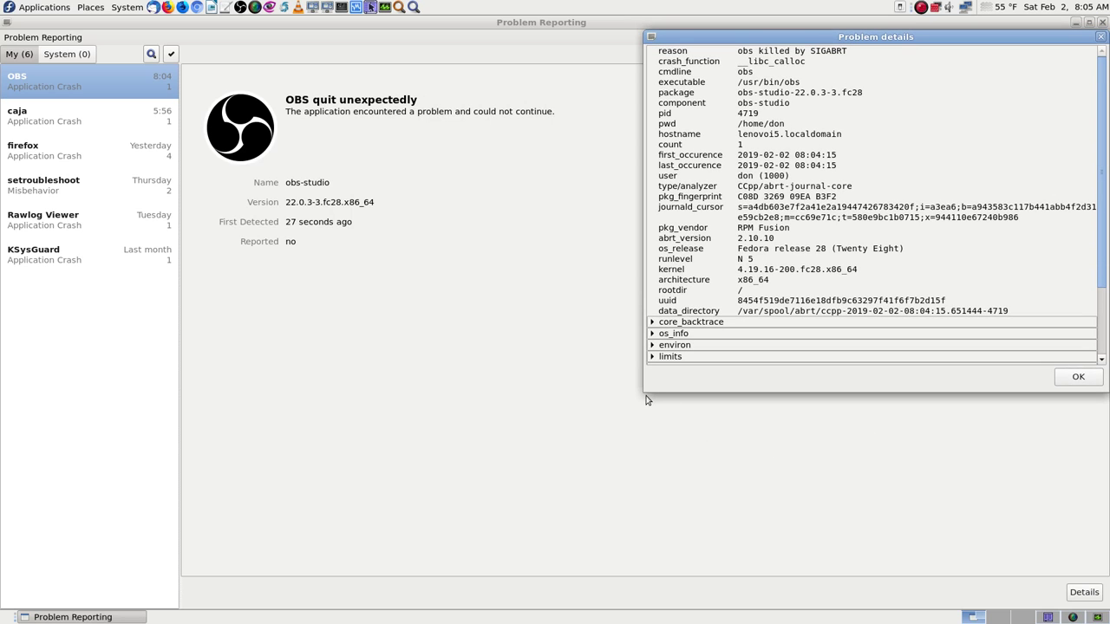
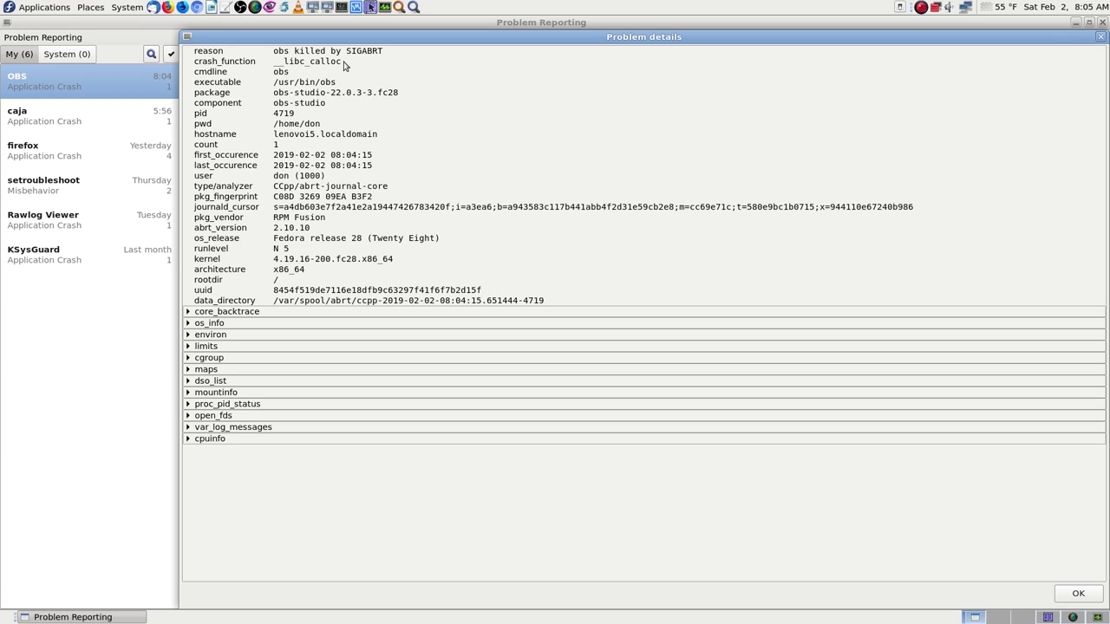
pyautogui.moveTo(340, 60); pyautogui.dragTo(286, 61)
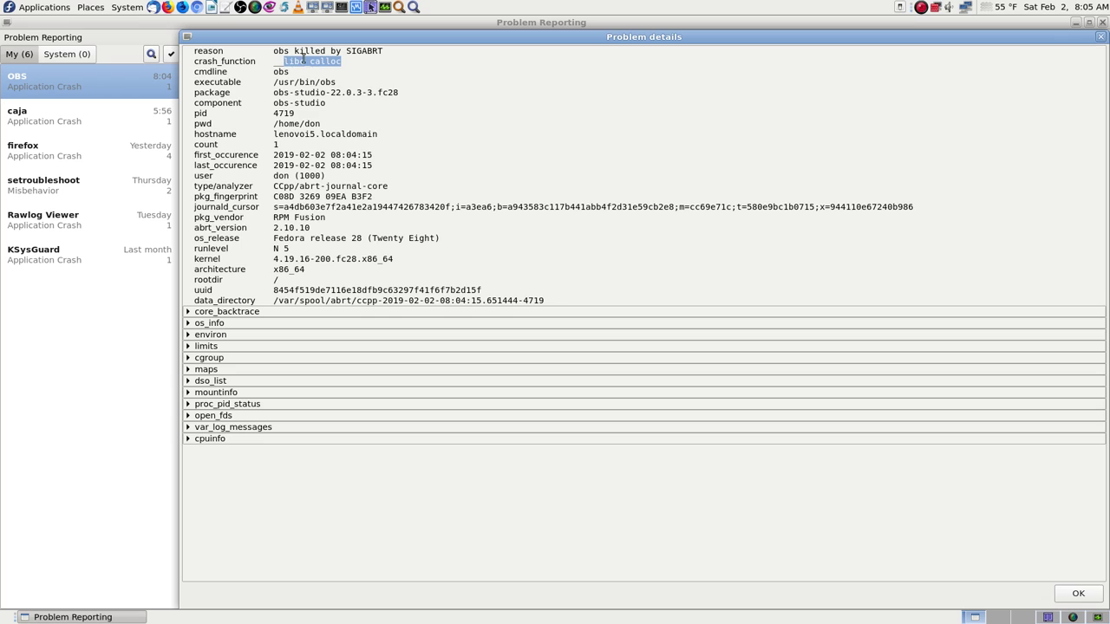
# Step: Copy the highlighted crash function name and expand the core_backtrace section to review it through to its end
pyautogui.rightClick(303, 61)
pyautogui.click(308, 80)
pyautogui.click(188, 312)
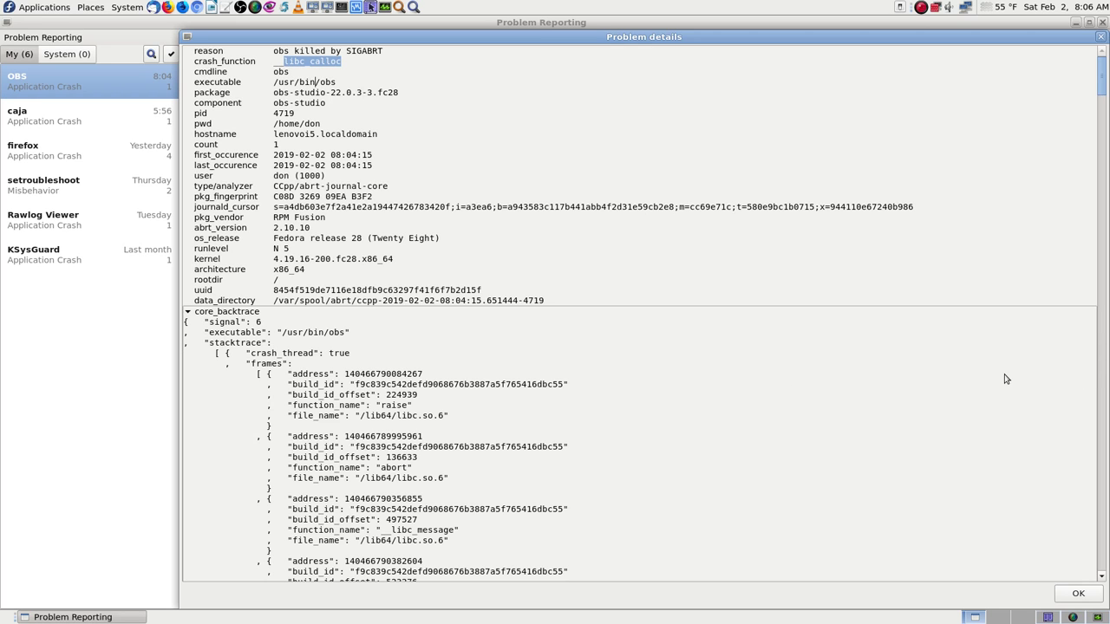
pyautogui.moveTo(1102, 99); pyautogui.dragTo(1106, 598)
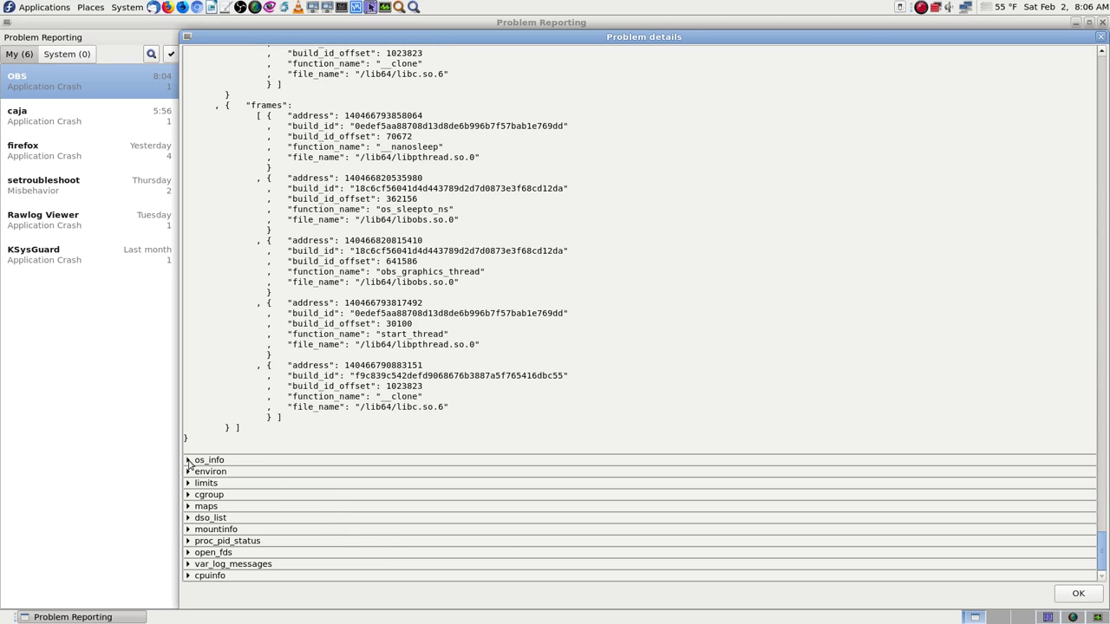
# Step: Expand the os_info and environ sections of the OBS crash details and read through their contents
pyautogui.click(188, 460)
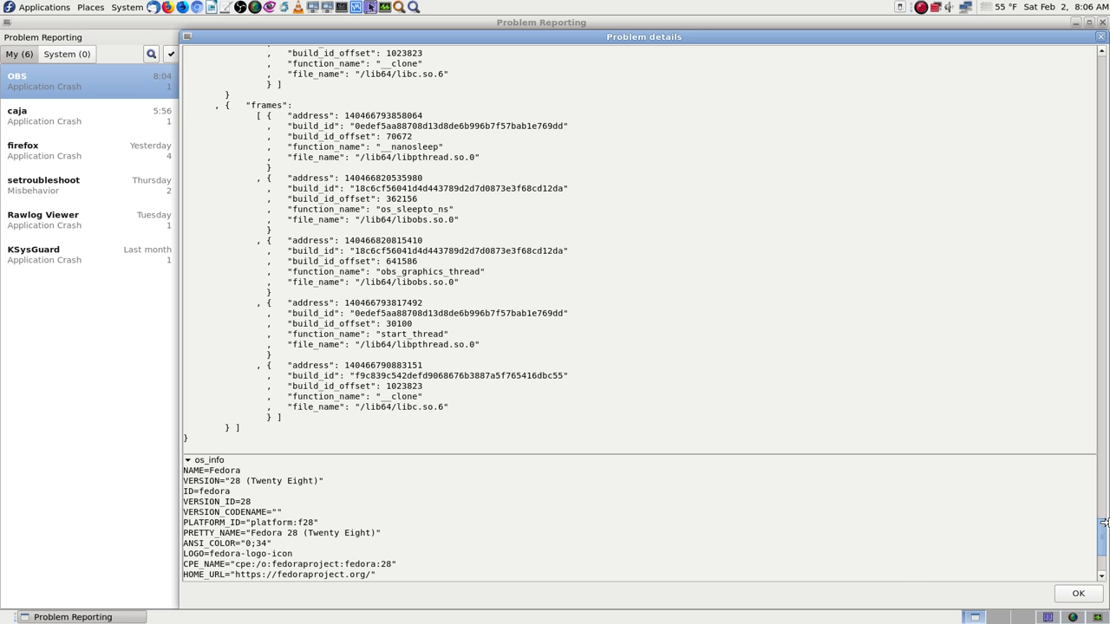
pyautogui.scroll(-5, 1031, 519)
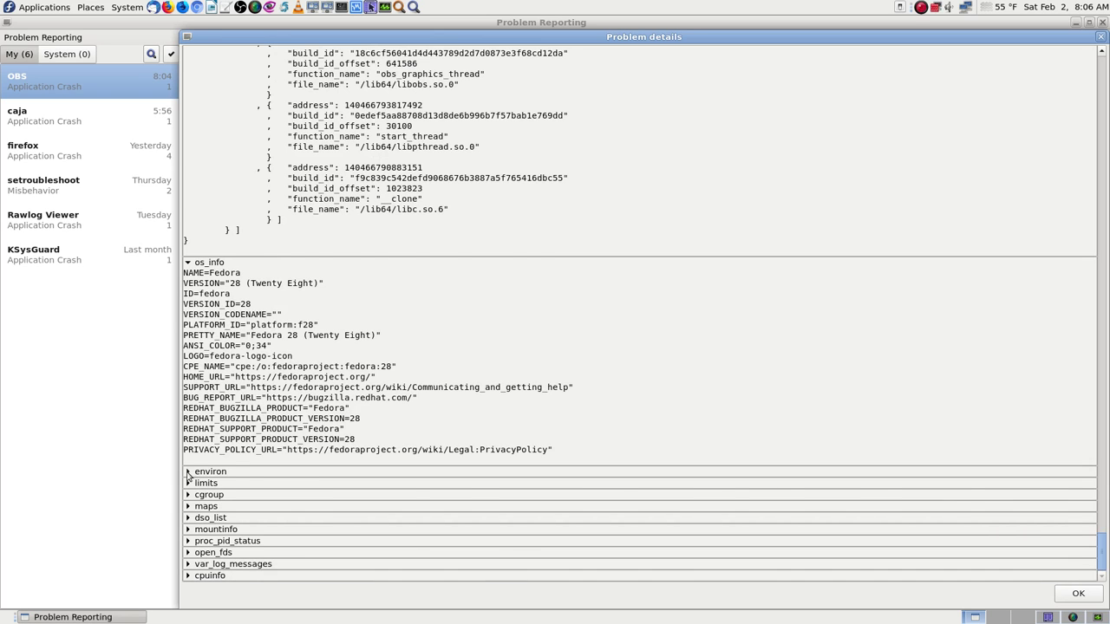
pyautogui.click(187, 472)
pyautogui.scroll(-6, 299, 455)
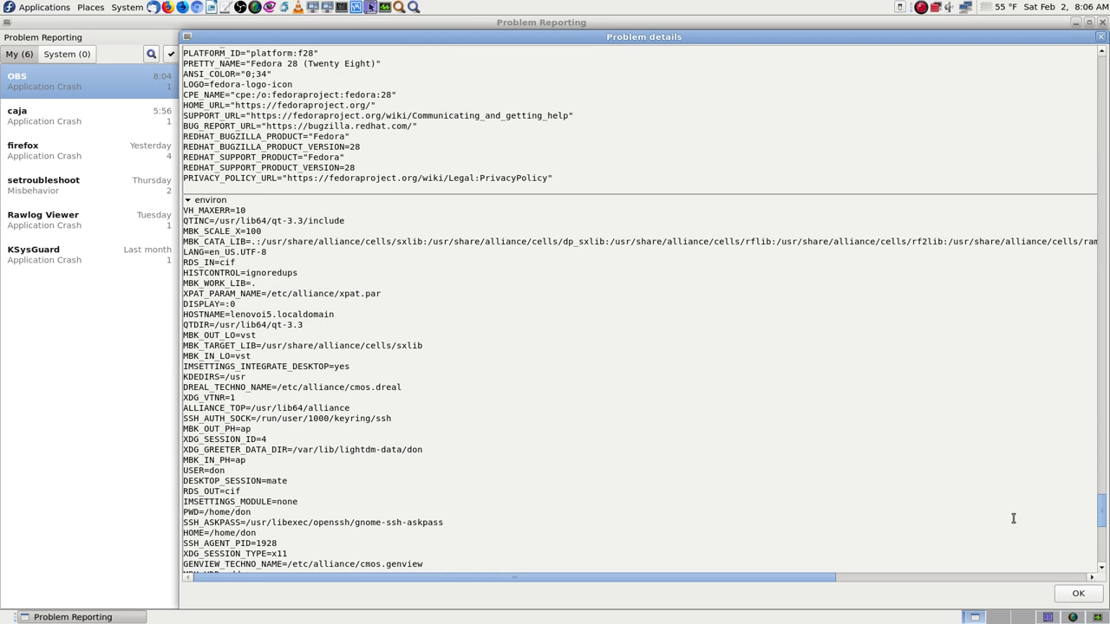
pyautogui.moveTo(1102, 512); pyautogui.dragTo(1105, 551)
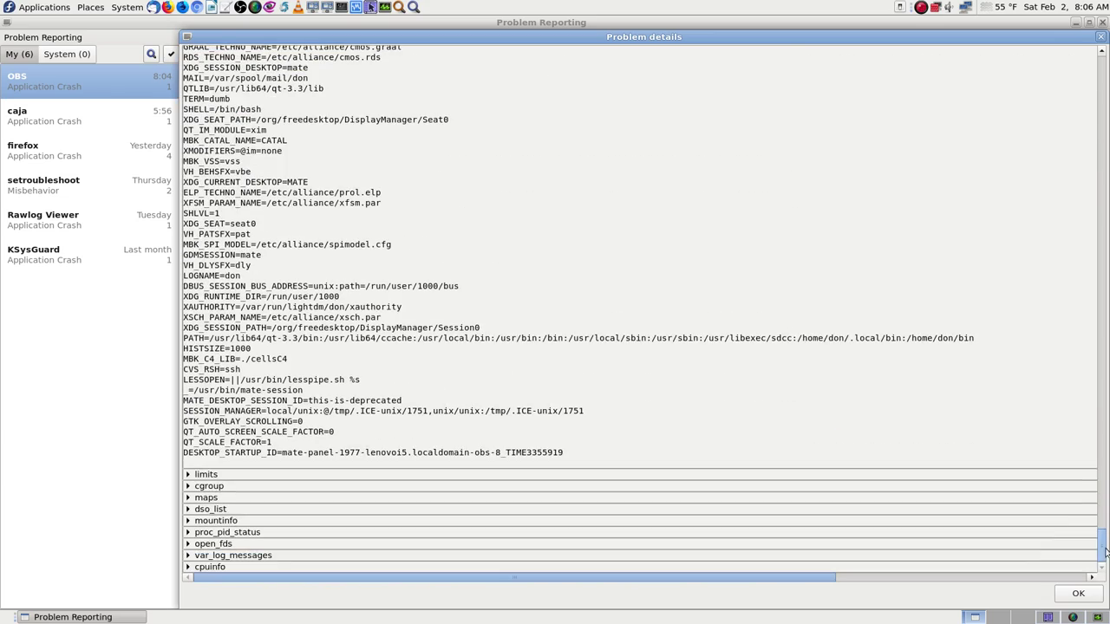
# Step: Expand the limits, cgroup and maps sections and review the entries through to the end of maps
pyautogui.click(189, 475)
pyautogui.scroll(-4, 1018, 538)
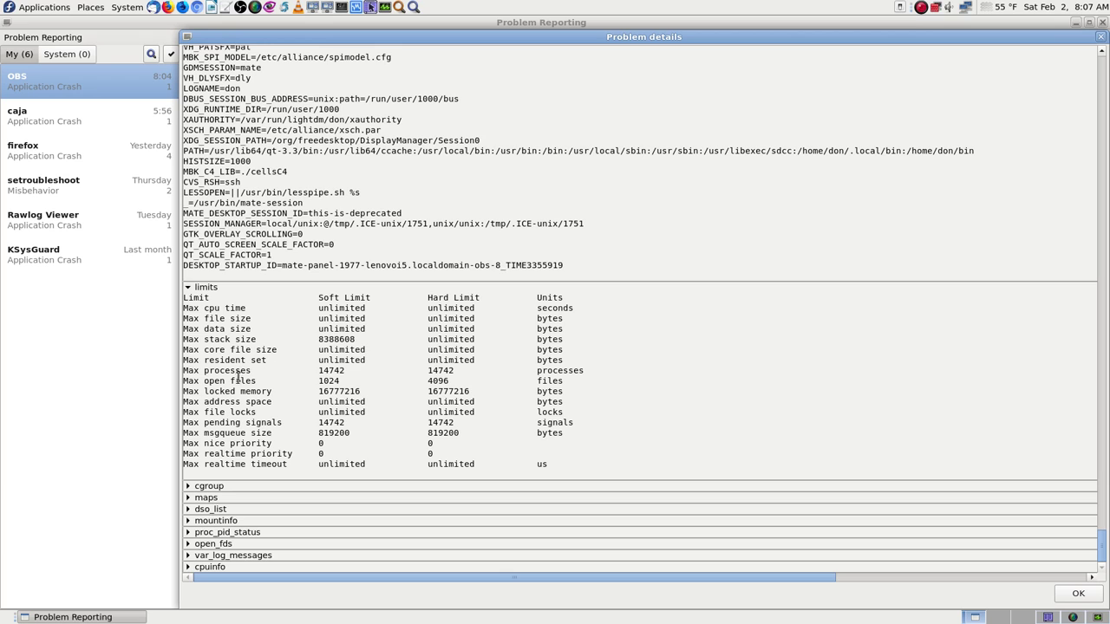
pyautogui.click(188, 486)
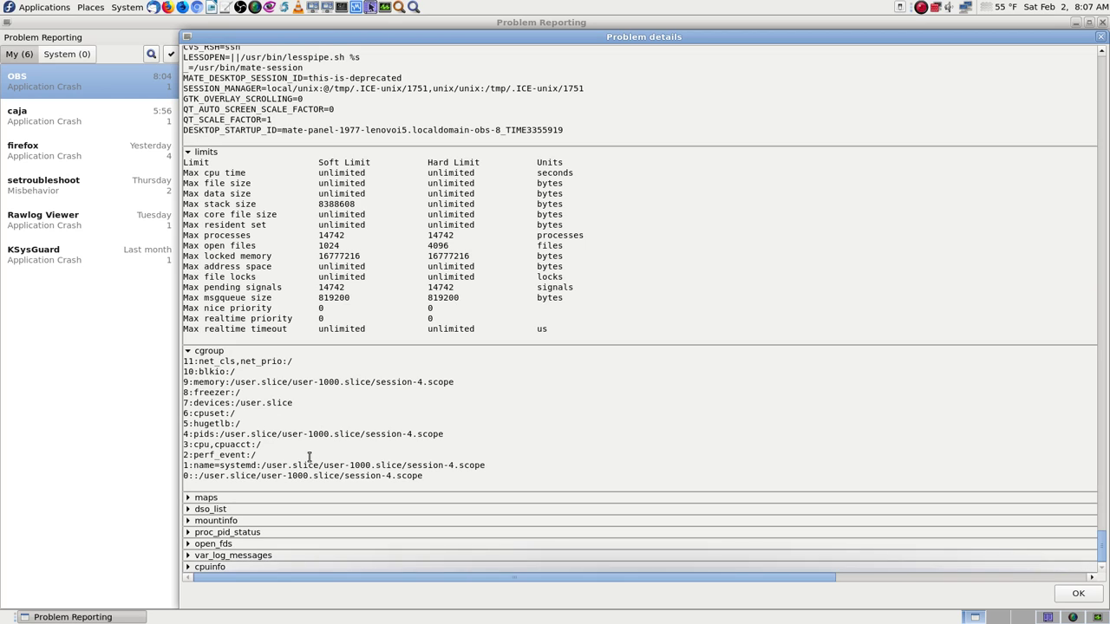
pyautogui.click(189, 498)
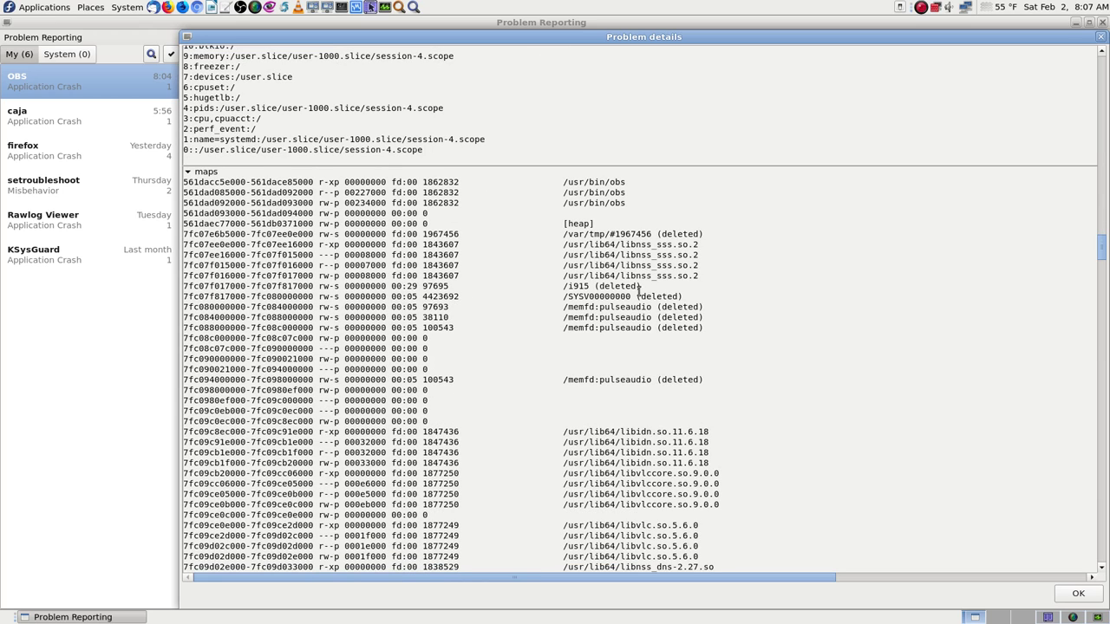
pyautogui.moveTo(1103, 261); pyautogui.dragTo(1103, 568)
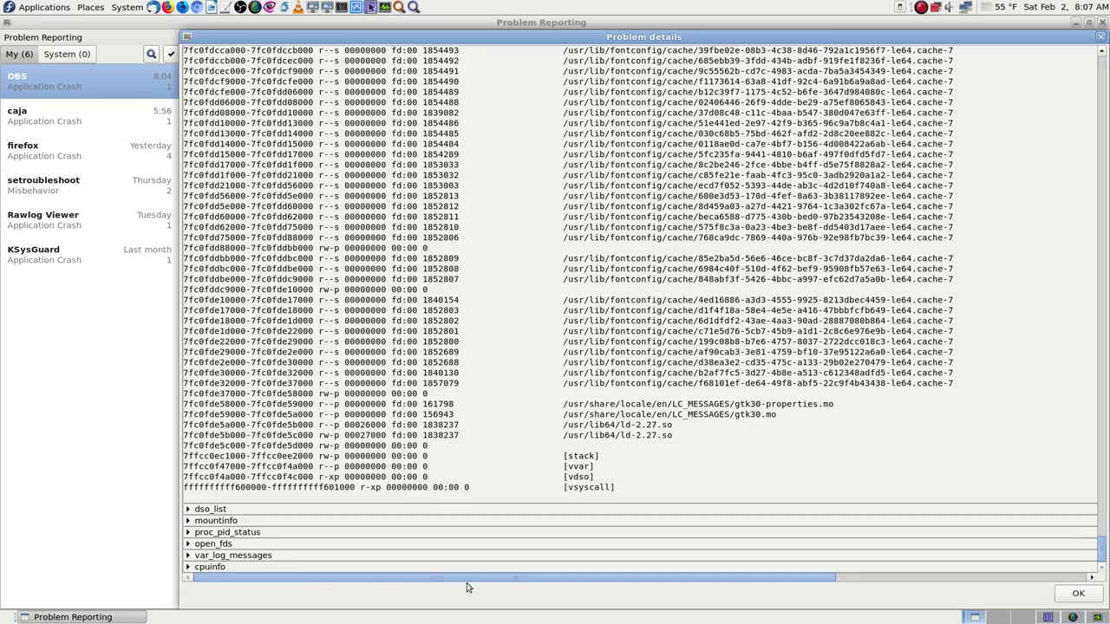
# Step: Expand the dso_list section and look through the loaded libraries and their packages down to the last entry
pyautogui.click(189, 509)
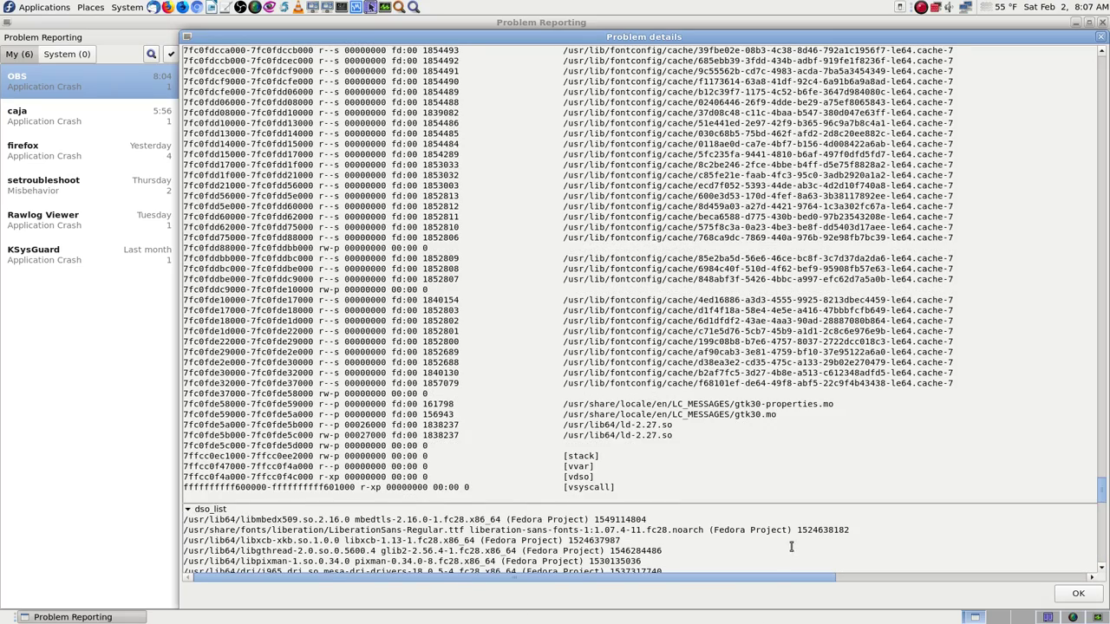
pyautogui.scroll(-5, 867, 541)
pyautogui.scroll(-3, 1040, 481)
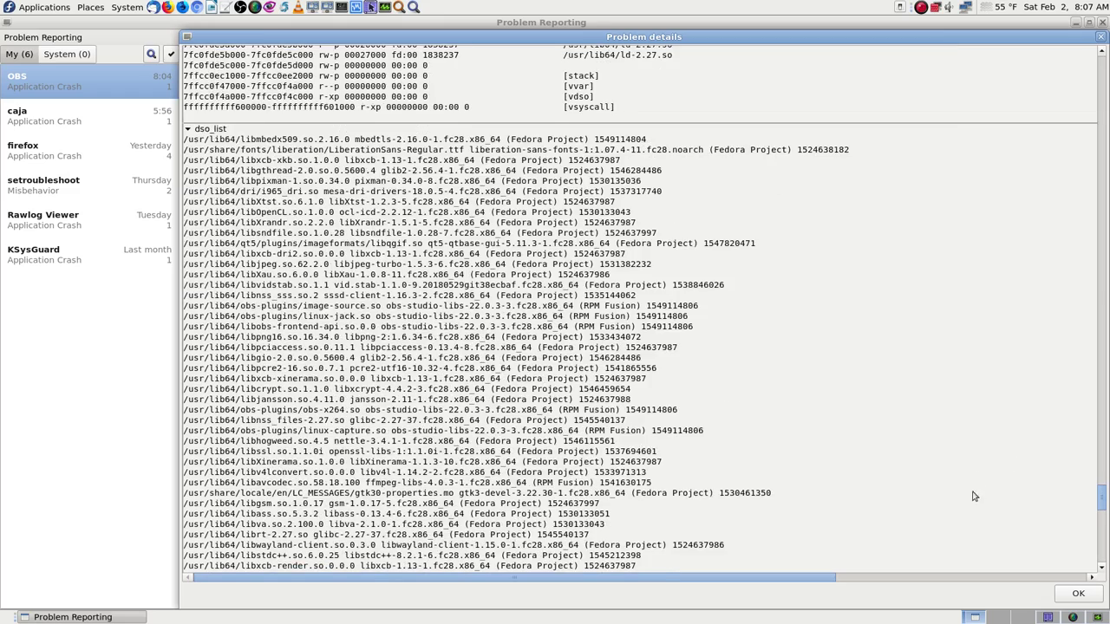
pyautogui.scroll(-1, 973, 496)
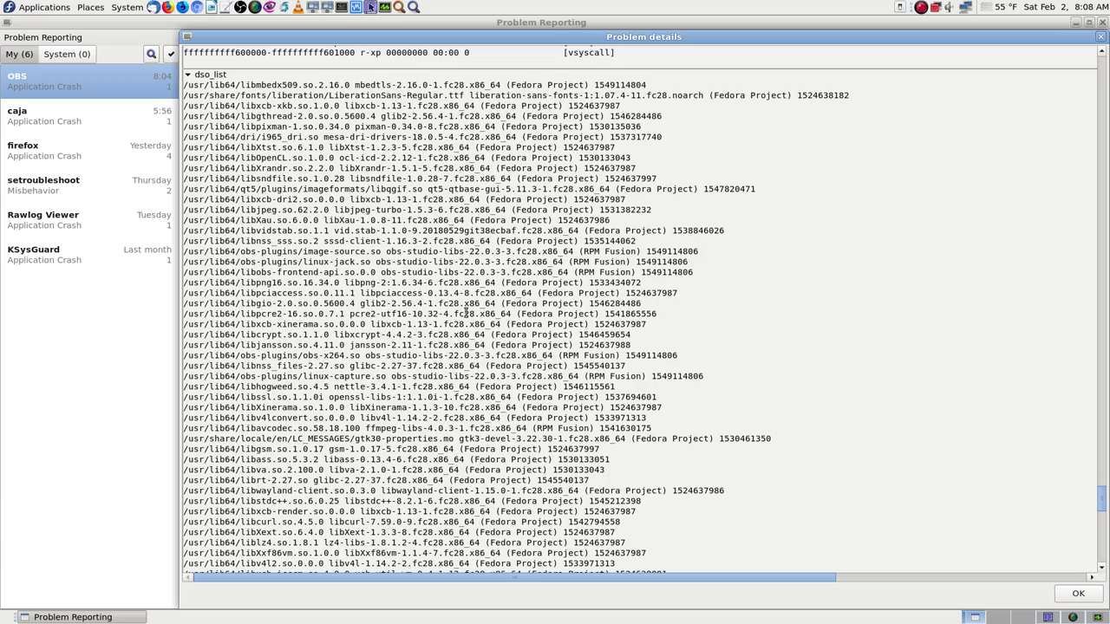
pyautogui.scroll(-8, 449, 339)
pyautogui.scroll(-4, 465, 381)
pyautogui.scroll(-3, 463, 387)
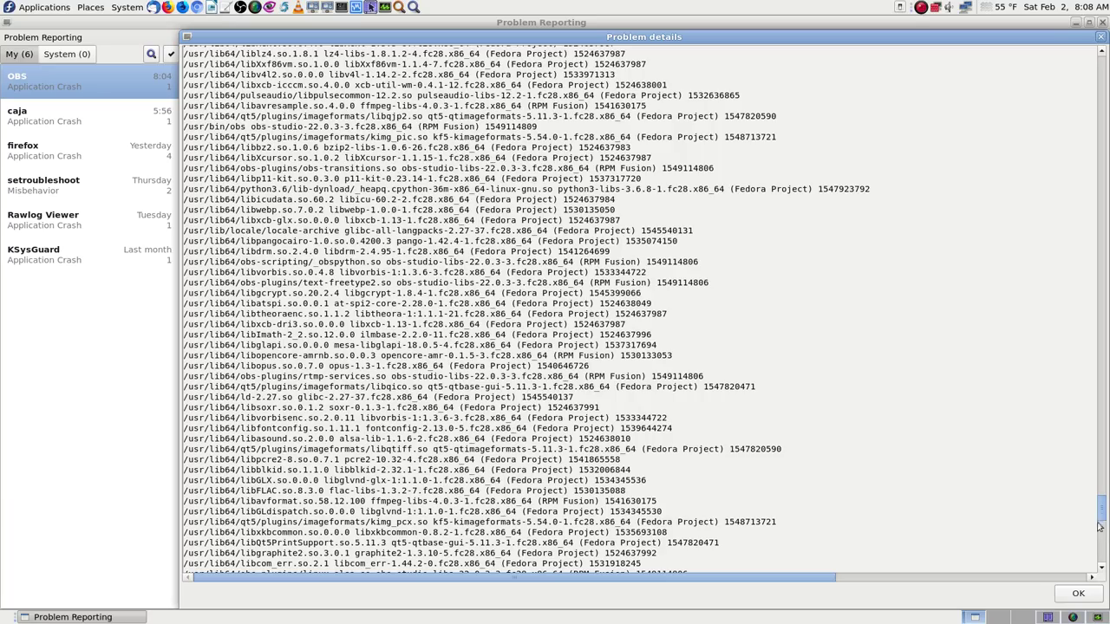
pyautogui.moveTo(1099, 518); pyautogui.dragTo(1105, 560)
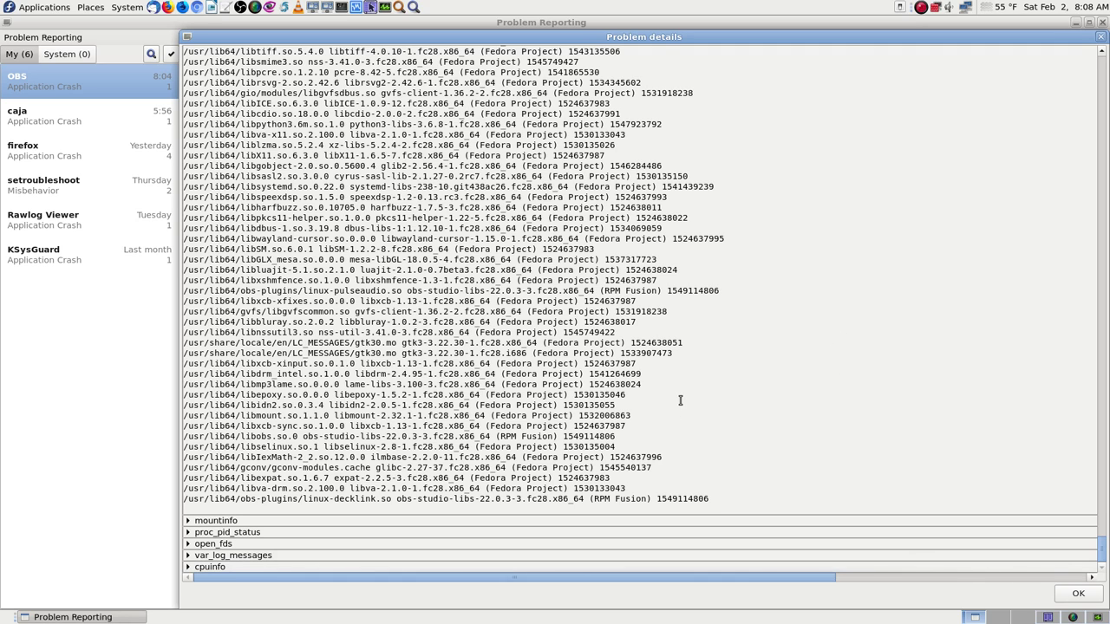
# Step: Expand the mountinfo and proc_pid_status sections and review the mount entries and the obs process status
pyautogui.click(189, 521)
pyautogui.scroll(-5, 373, 449)
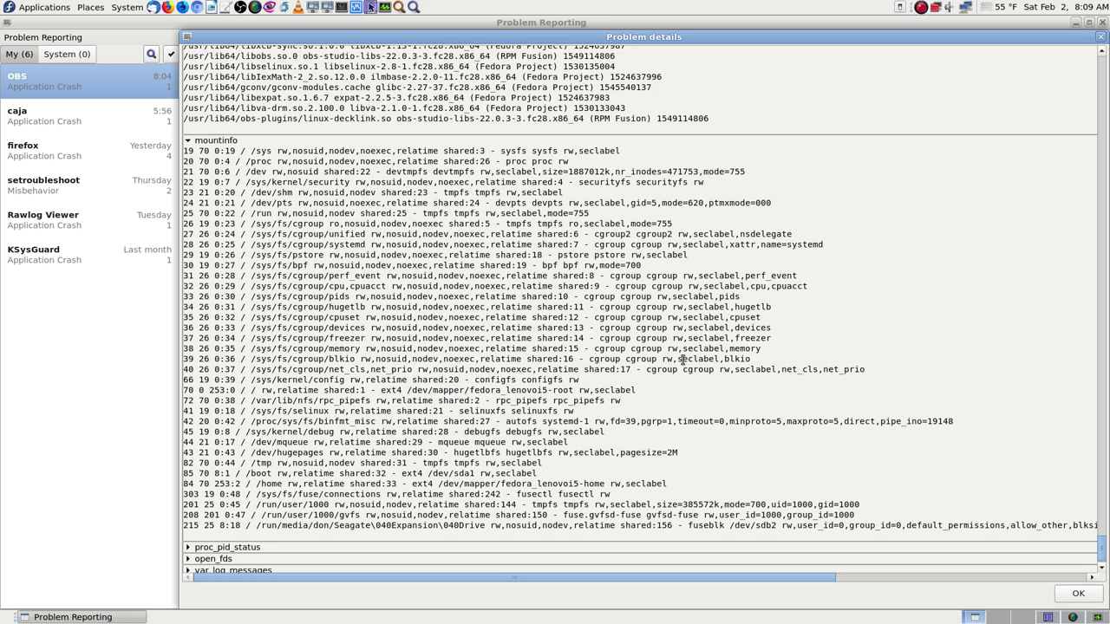
pyautogui.scroll(-1, 626, 452)
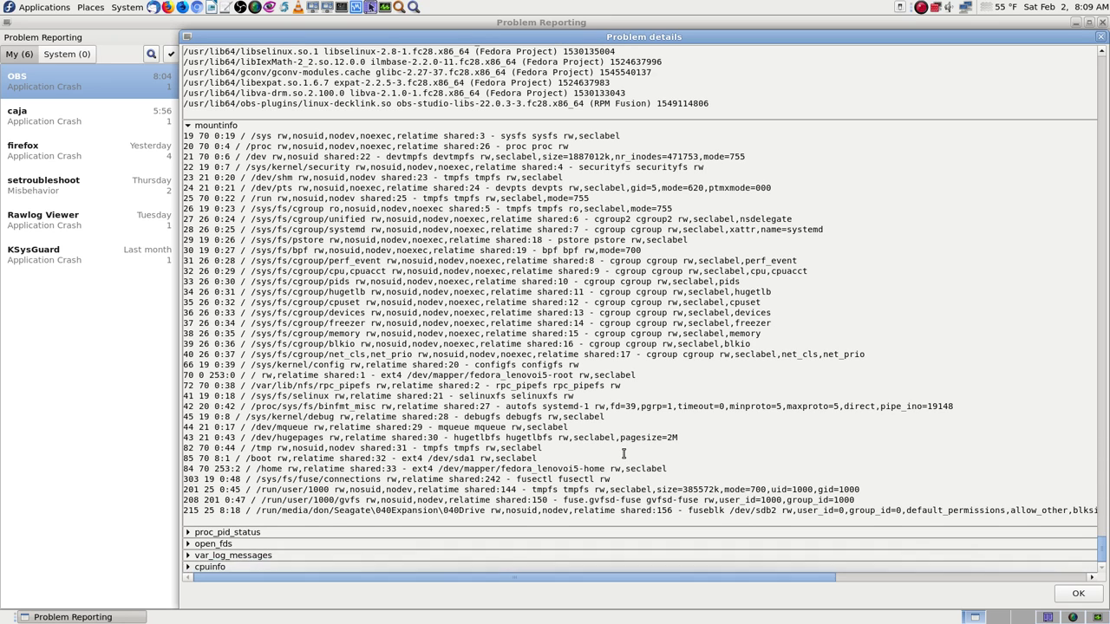
pyautogui.click(189, 534)
pyautogui.scroll(-13, 712, 440)
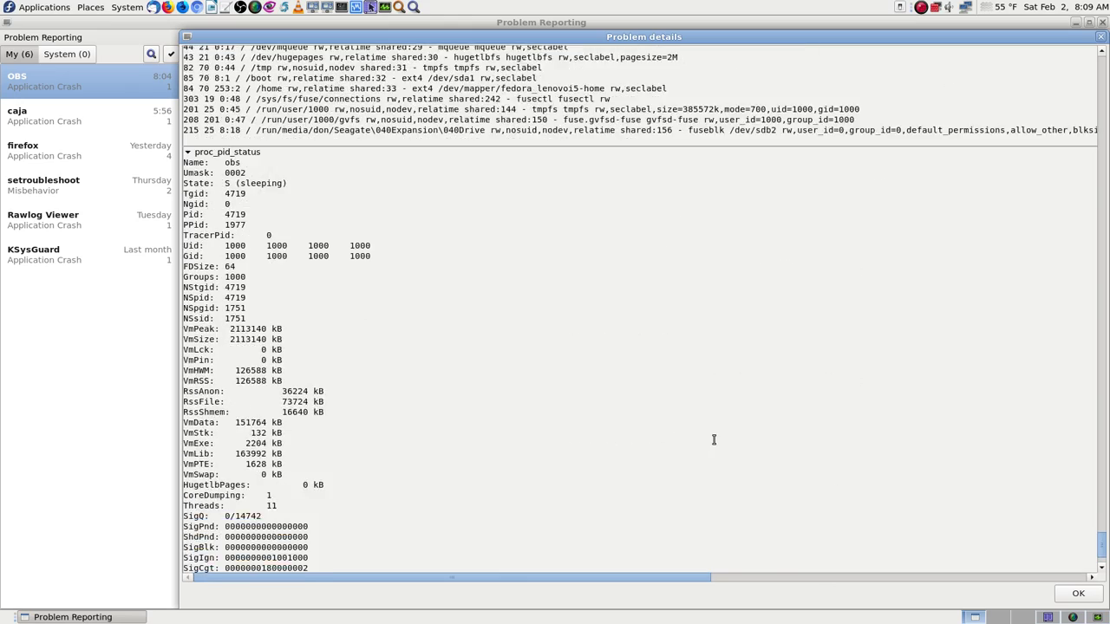
pyautogui.scroll(-2, 716, 440)
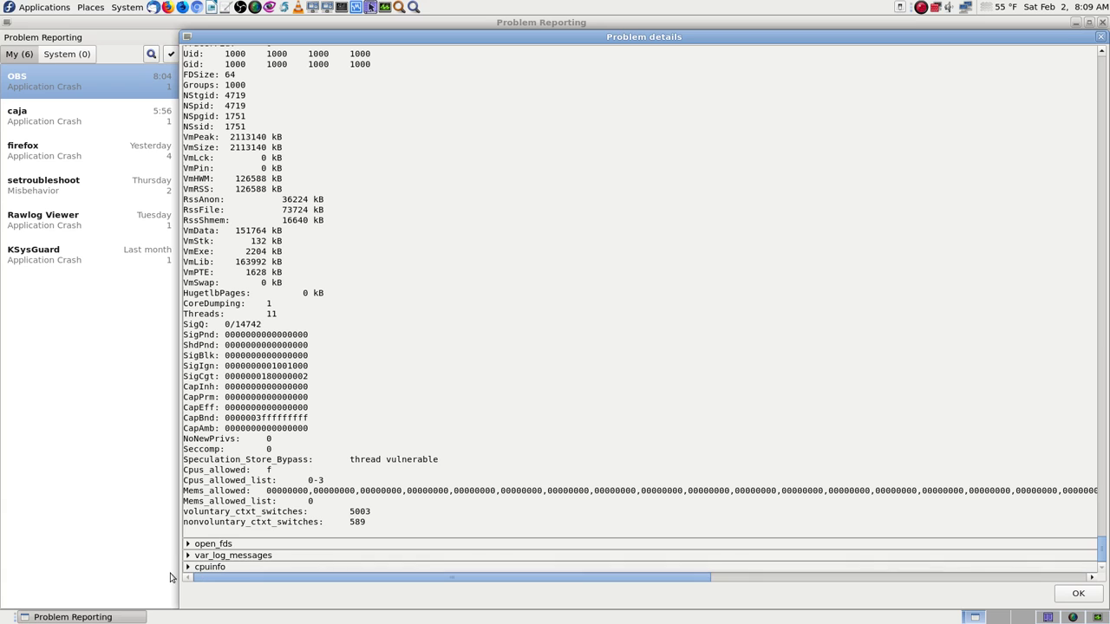
# Step: Expand the open_fds section and examine the crashed process's open file descriptors from first to last
pyautogui.click(188, 544)
pyautogui.scroll(-5, 664, 482)
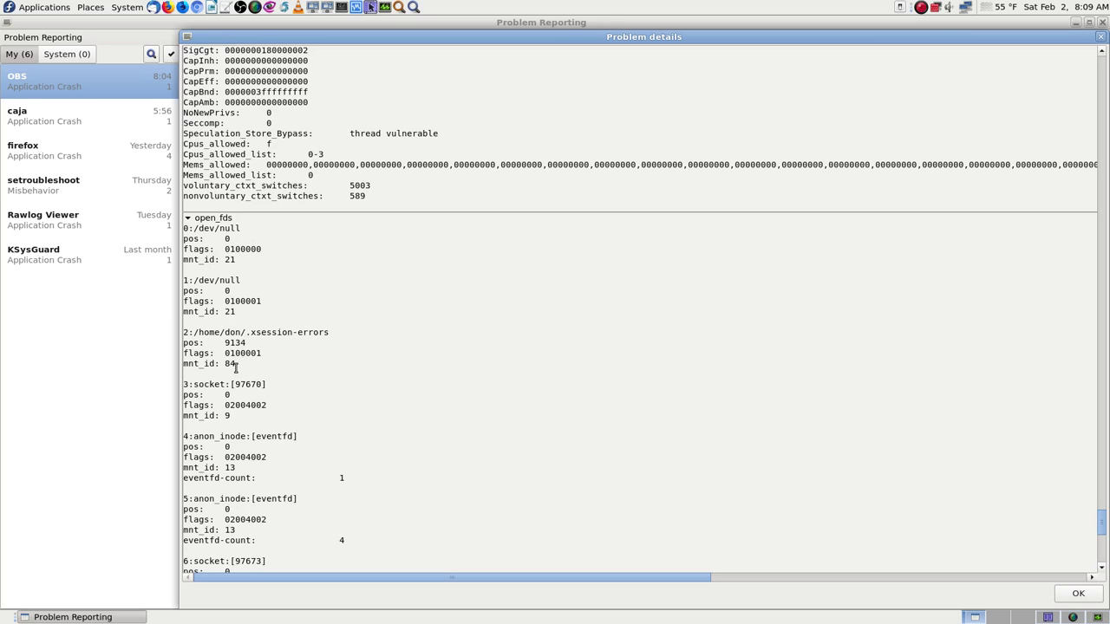
pyautogui.scroll(-3, 228, 382)
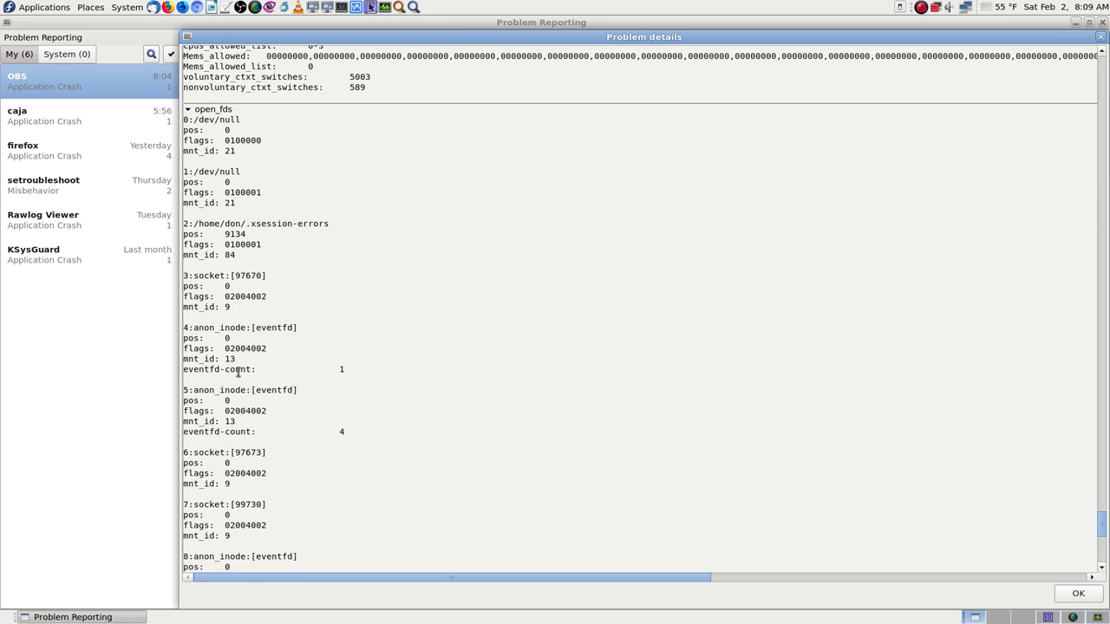
pyautogui.scroll(-4, 265, 350)
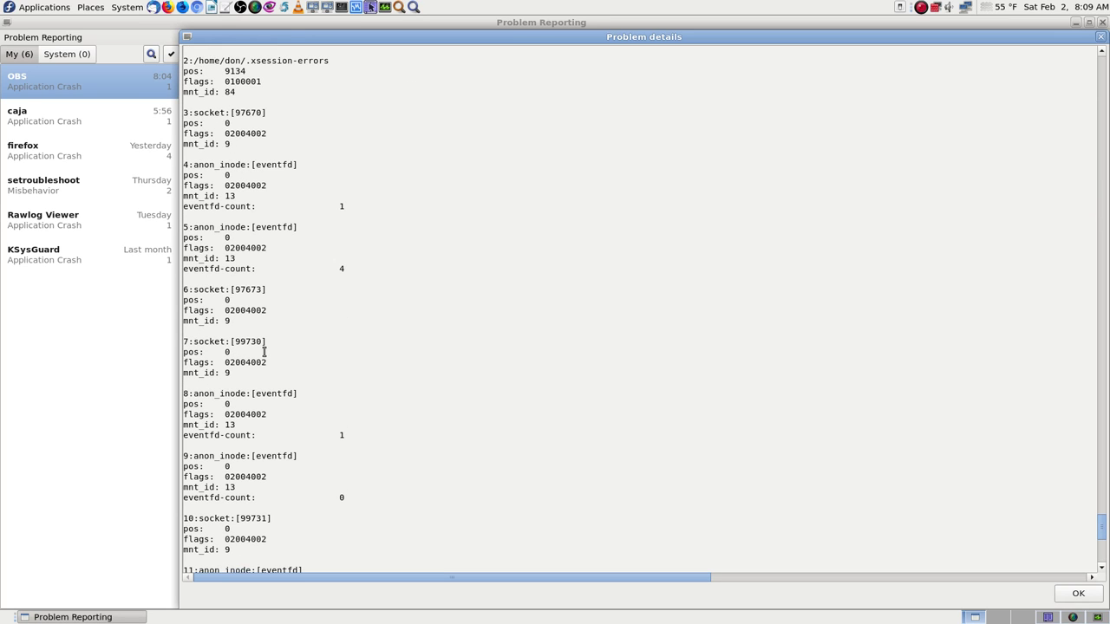
pyautogui.scroll(-7, 282, 373)
pyautogui.scroll(-3, 282, 373)
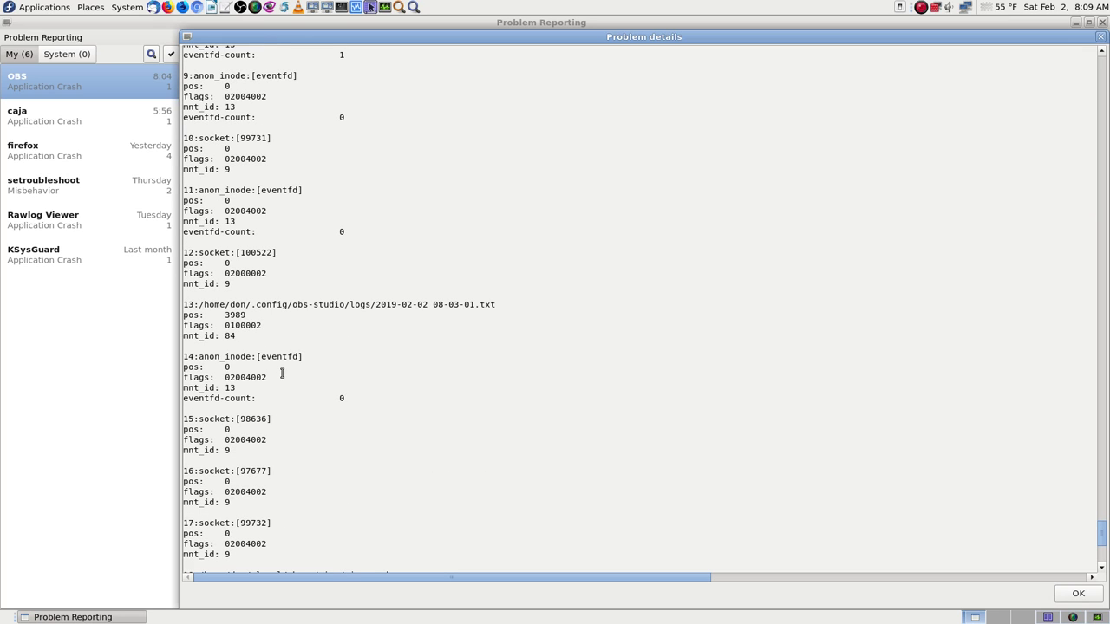
pyautogui.scroll(-6, 282, 373)
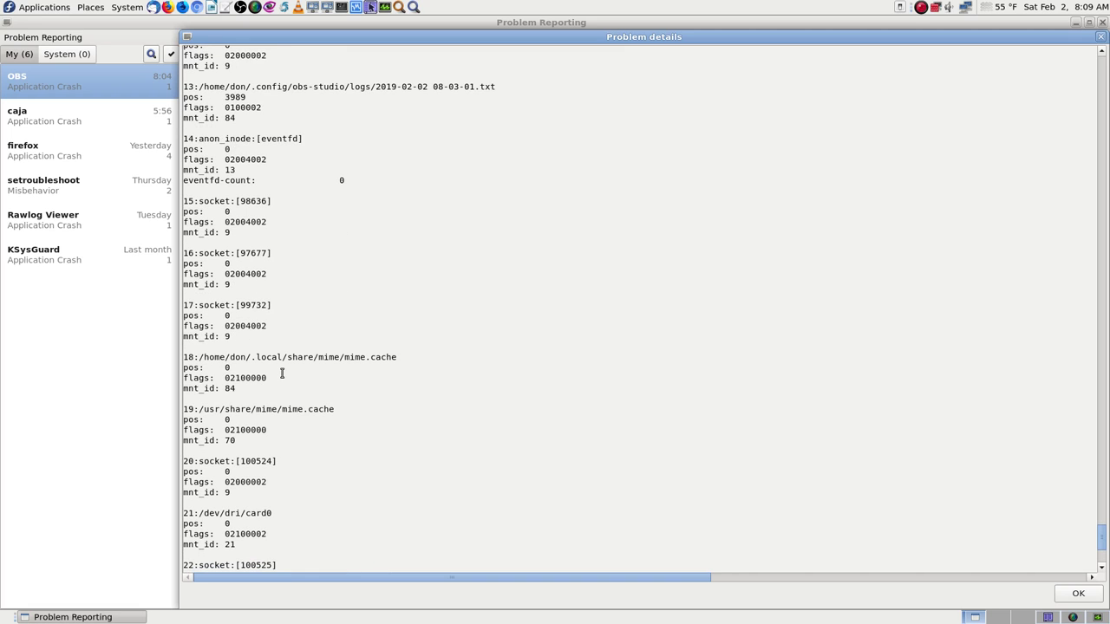
pyautogui.scroll(-3, 282, 373)
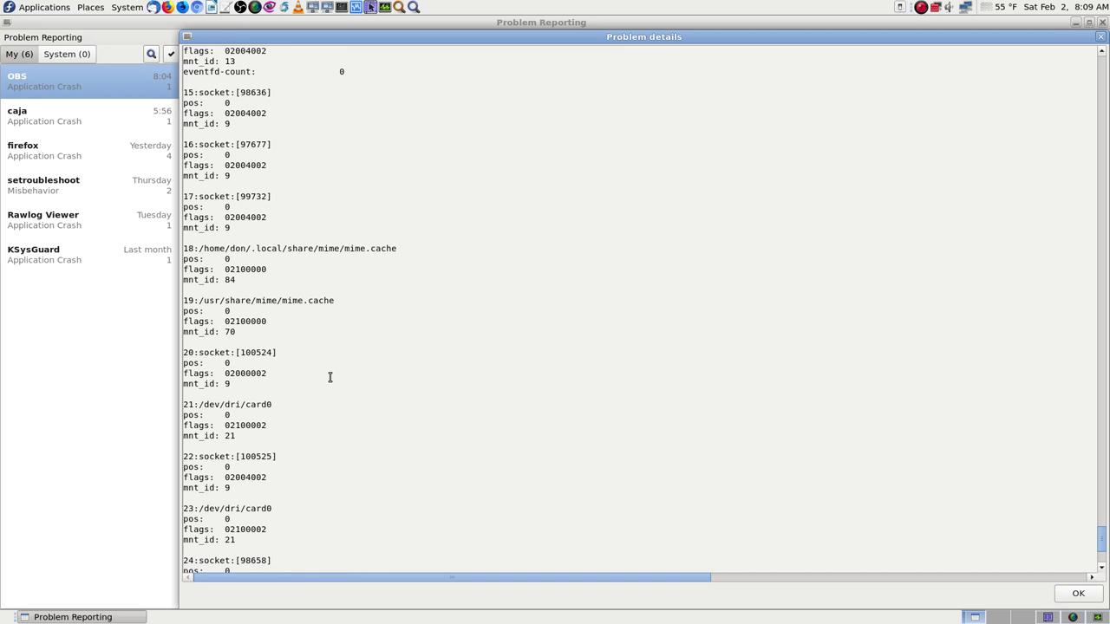
pyautogui.scroll(-10, 329, 377)
pyautogui.scroll(-5, 329, 377)
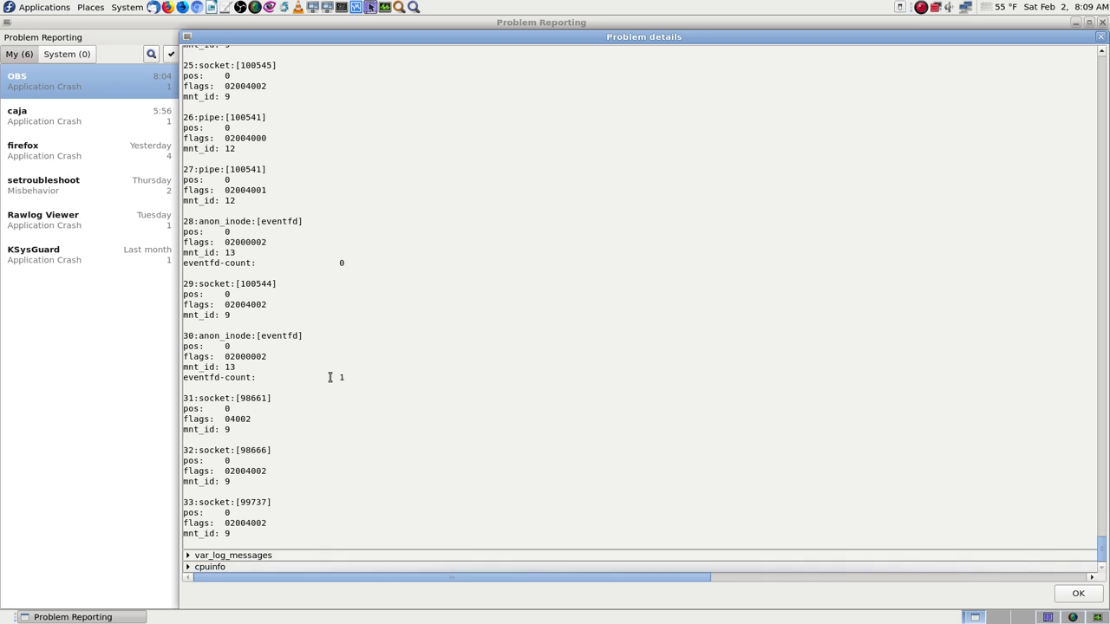
# Step: Expand the var_log_messages section, look back over the open_fds entries, and return to the log messages
pyautogui.click(197, 555)
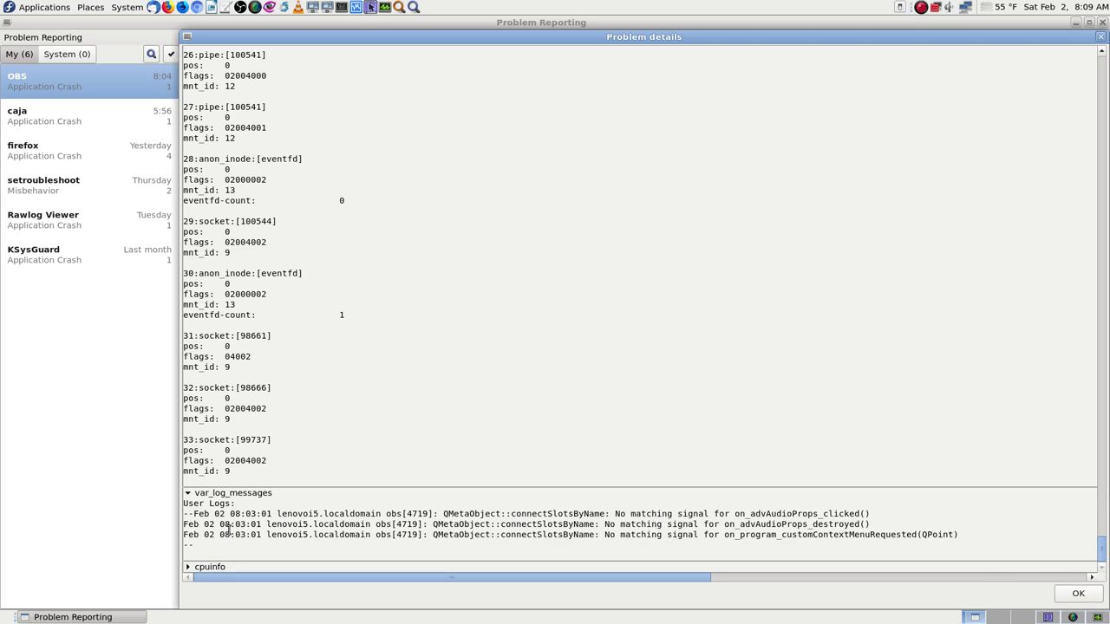
pyautogui.scroll(10, 242, 499)
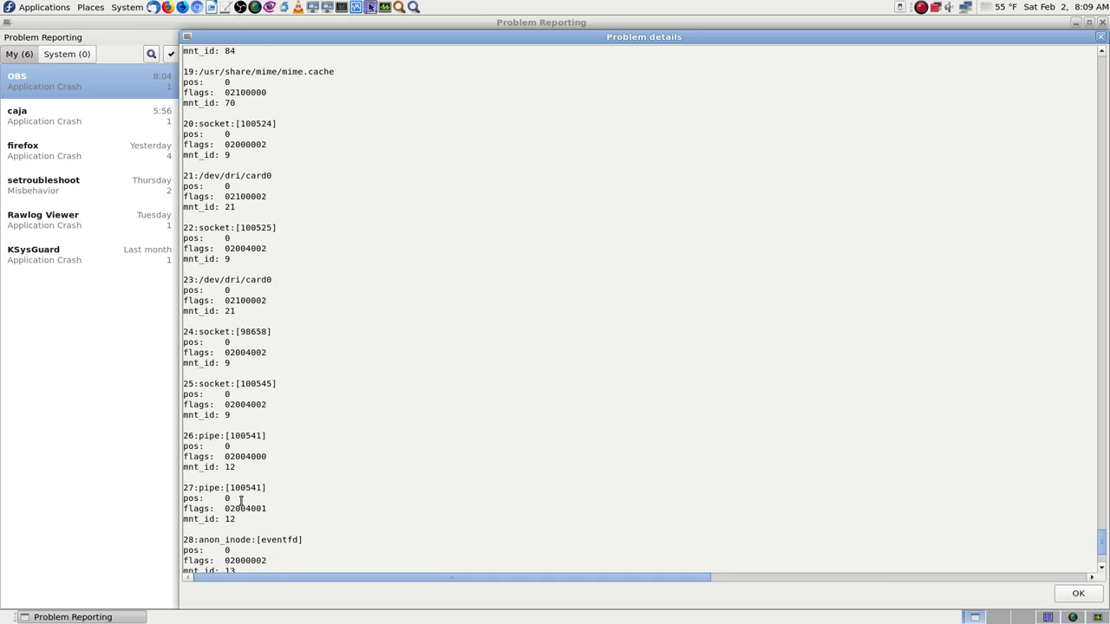
pyautogui.scroll(15, 241, 501)
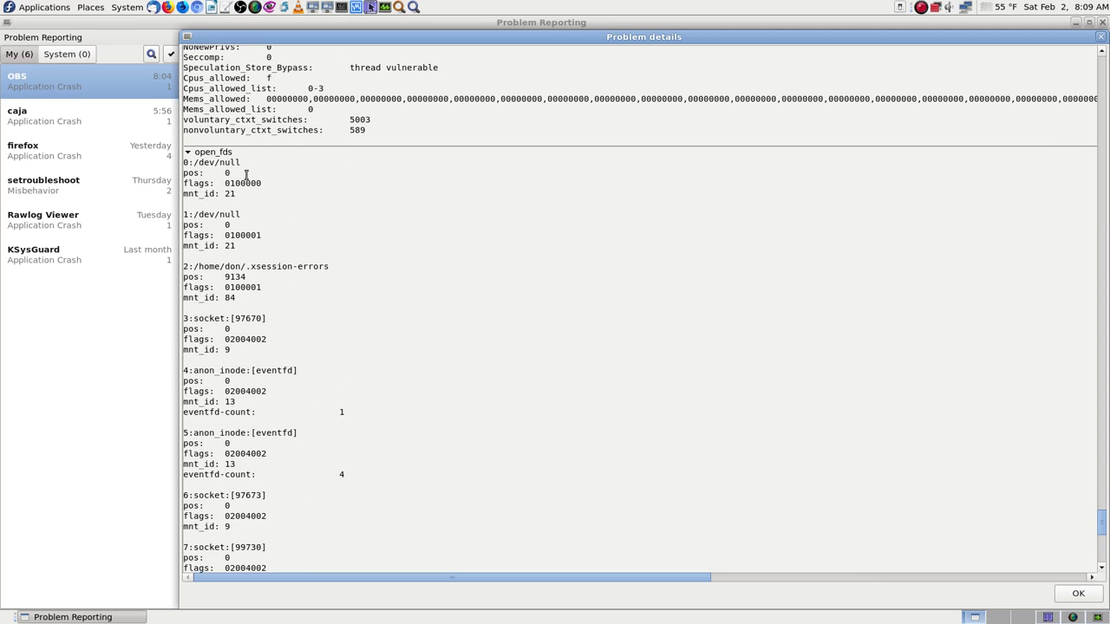
pyautogui.scroll(-20, 387, 404)
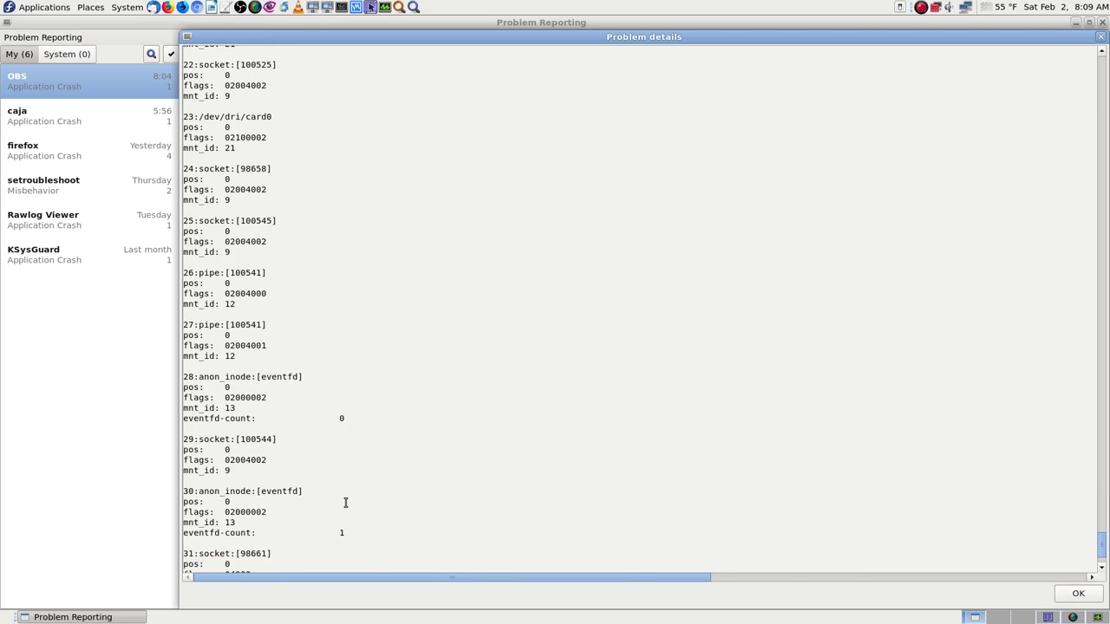
pyautogui.scroll(-5, 345, 502)
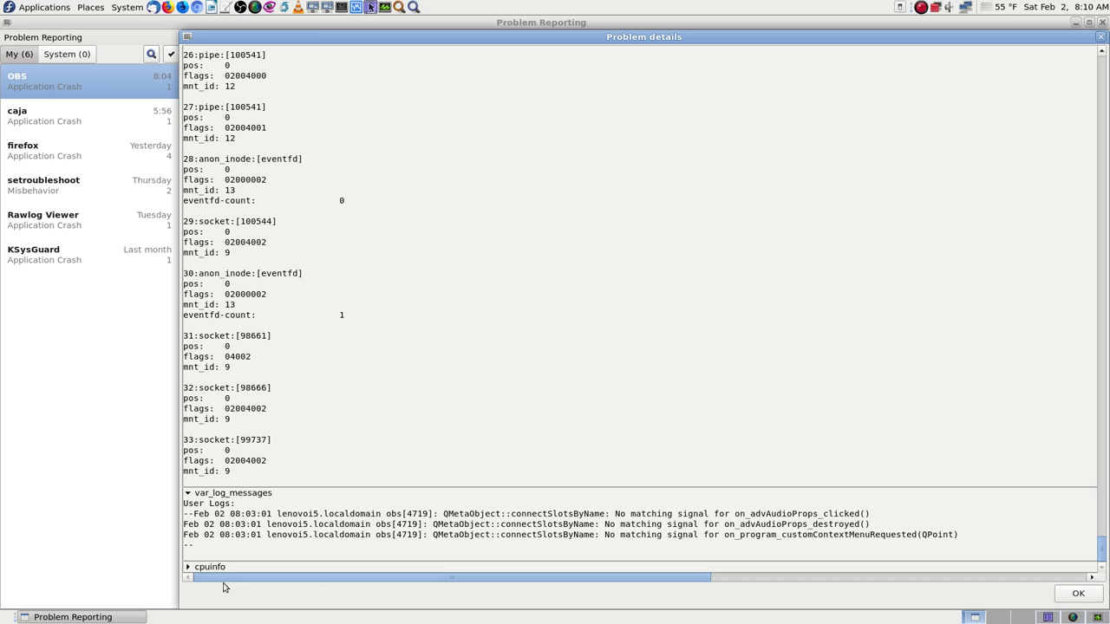
# Step: Expand the cpuinfo section, widen the Problem details window to the full screen width, and view the end of the CPU Flags line
pyautogui.click(188, 567)
pyautogui.scroll(-5, 651, 490)
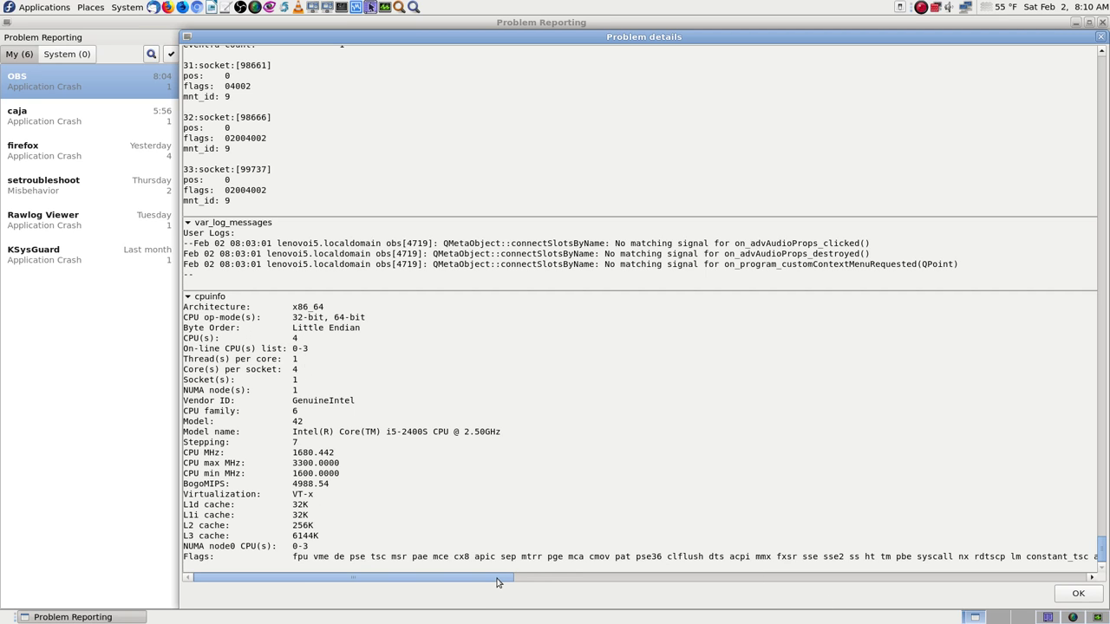
pyautogui.moveTo(497, 581); pyautogui.dragTo(84, 514)
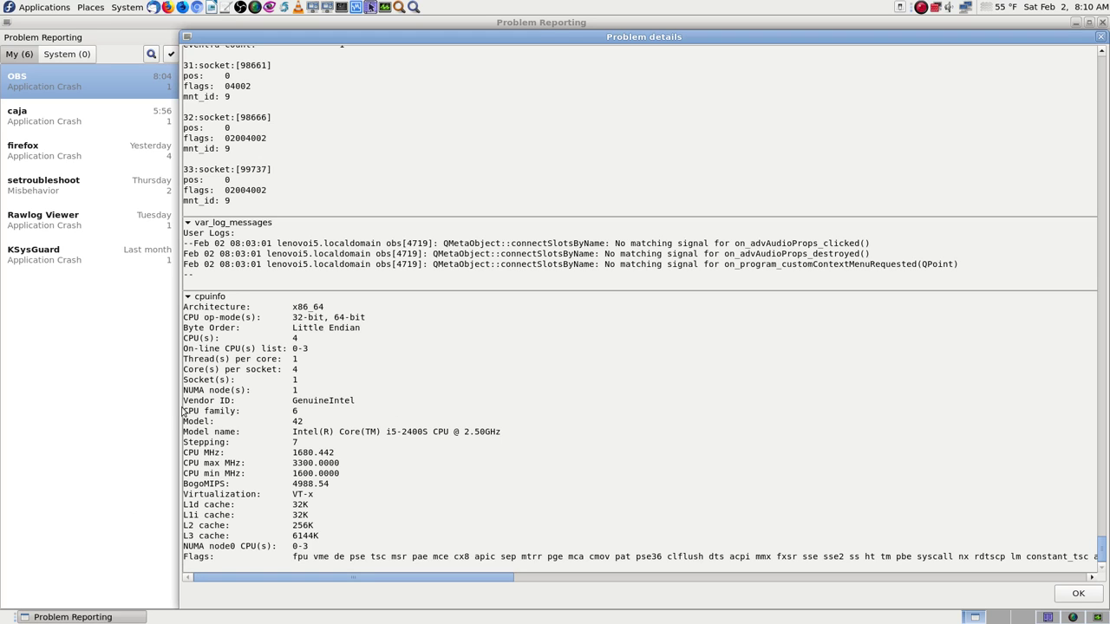
pyautogui.moveTo(179, 405); pyautogui.dragTo(1, 398)
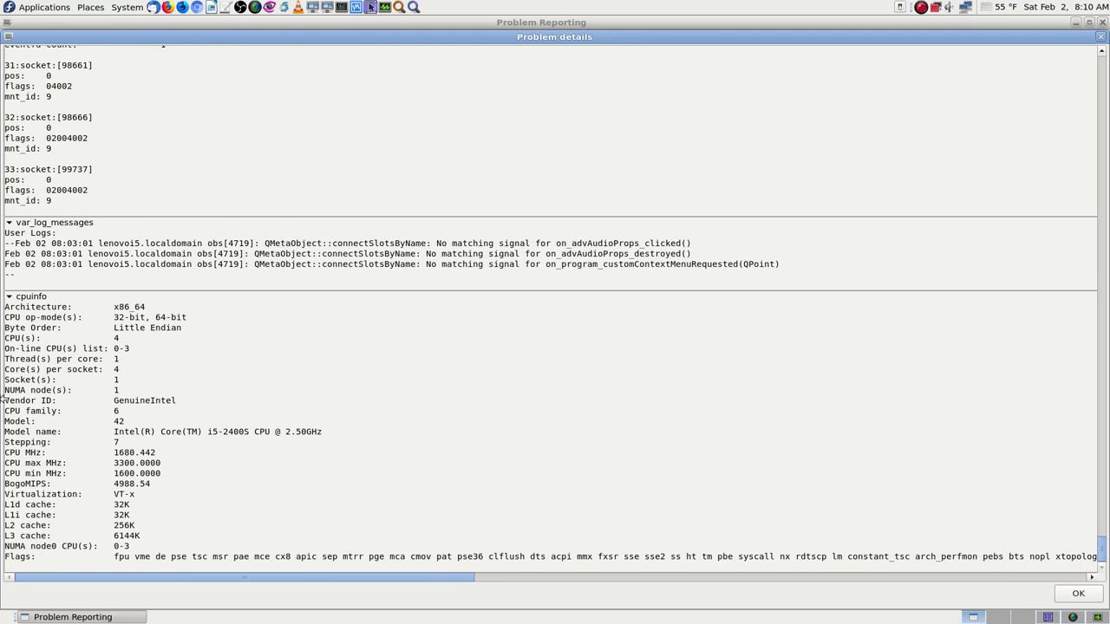
pyautogui.moveTo(260, 577); pyautogui.dragTo(1107, 523)
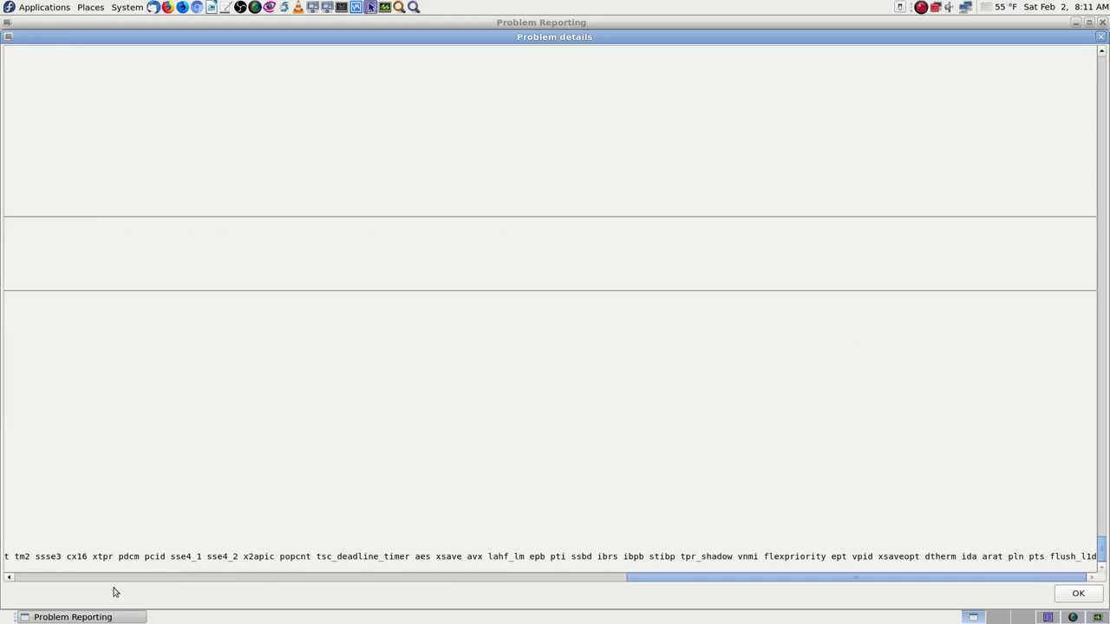
# Step: Return to the beginning of the OBS crash report and close the Problem details window
pyautogui.moveTo(770, 577); pyautogui.dragTo(184, 577)
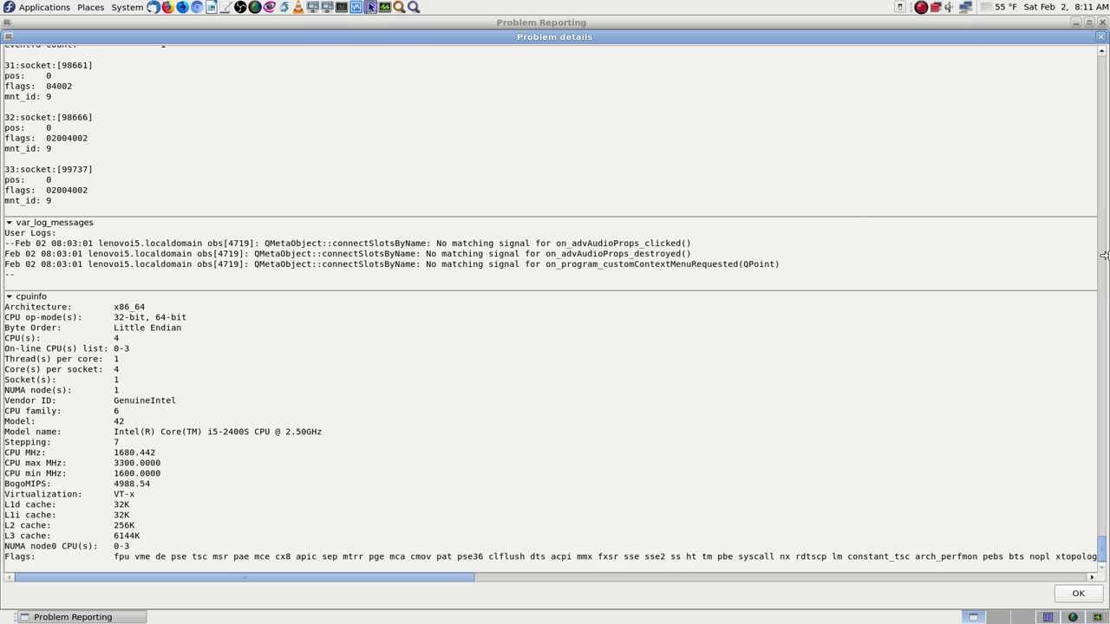
pyautogui.moveTo(1102, 553); pyautogui.dragTo(1106, 5)
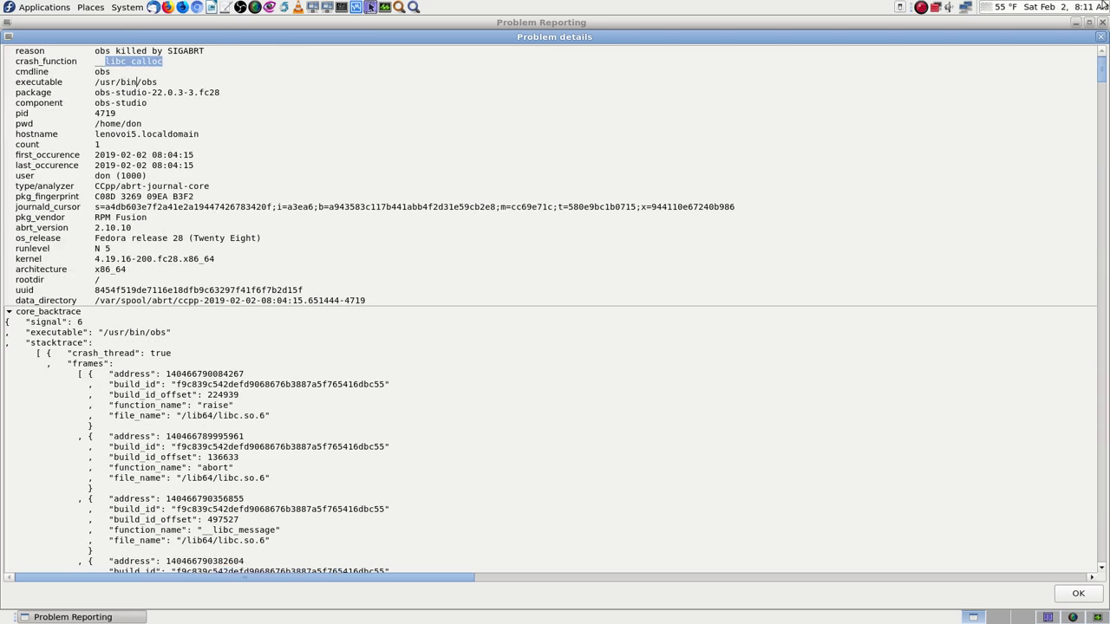
pyautogui.click(1075, 592)
# Step: Try to report the OBS crash with its log expanded, declining local stack trace generation, and close the abrt reporter
pyautogui.click(1091, 53)
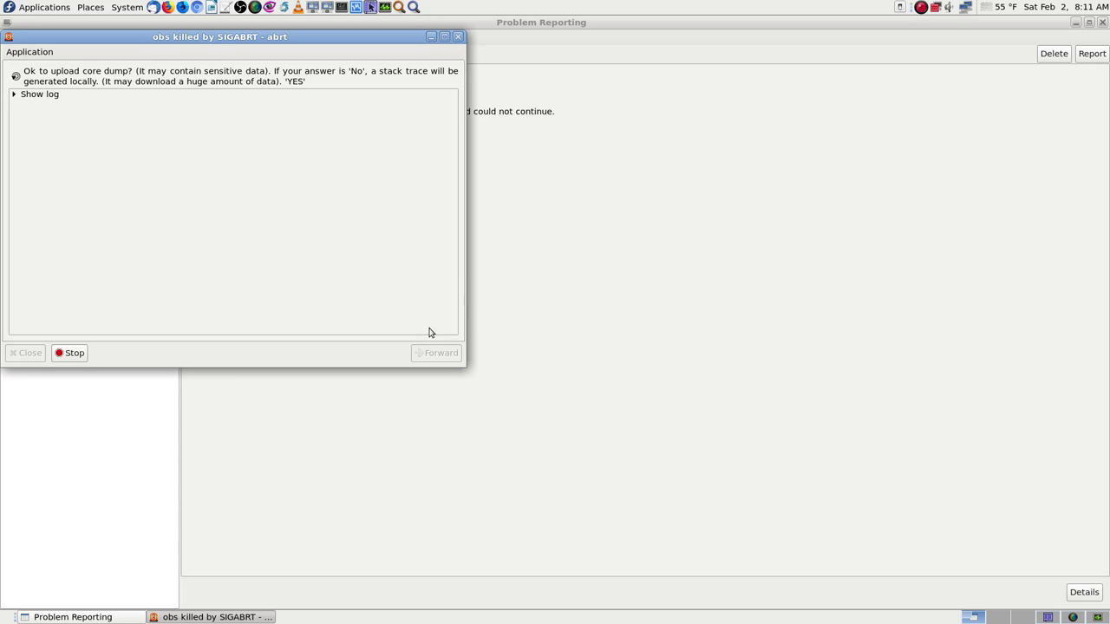
pyautogui.click(14, 85)
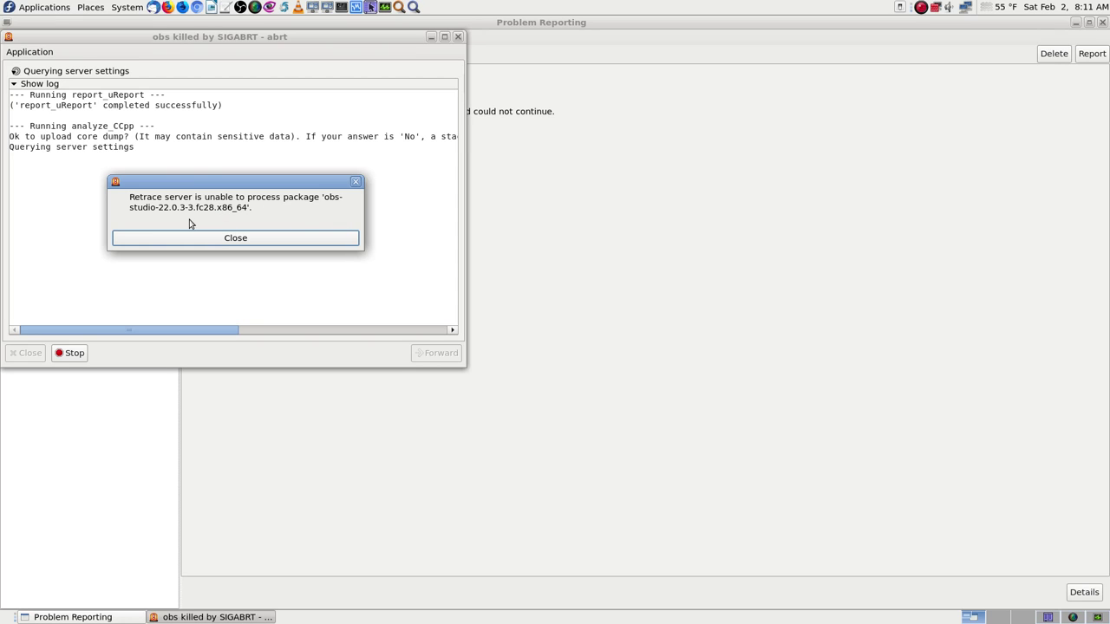
pyautogui.click(234, 239)
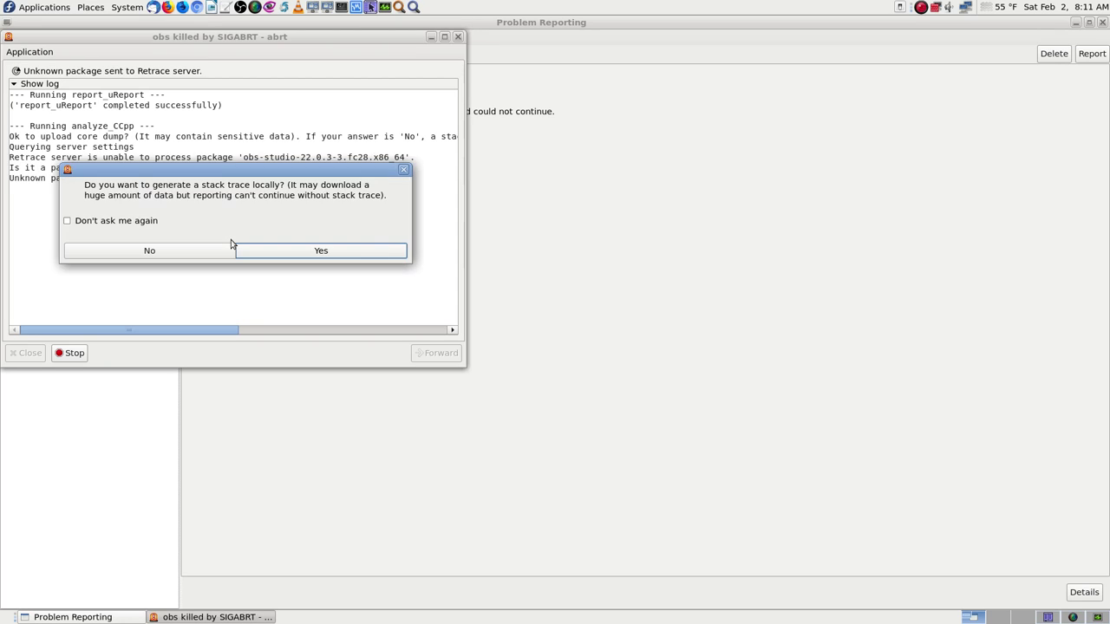
pyautogui.click(161, 254)
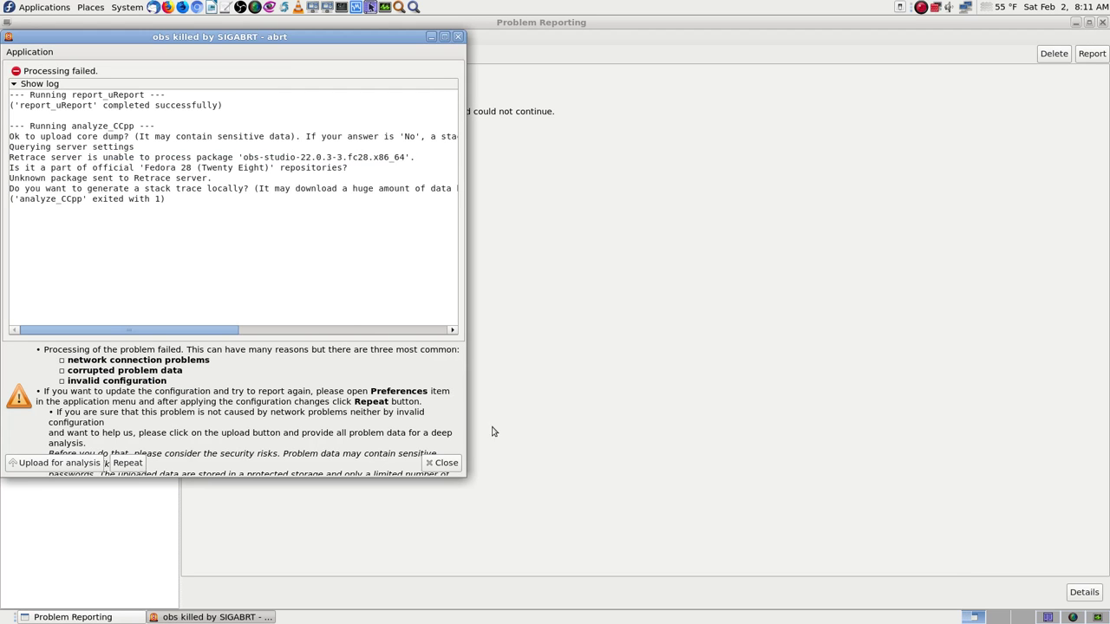
pyautogui.click(446, 463)
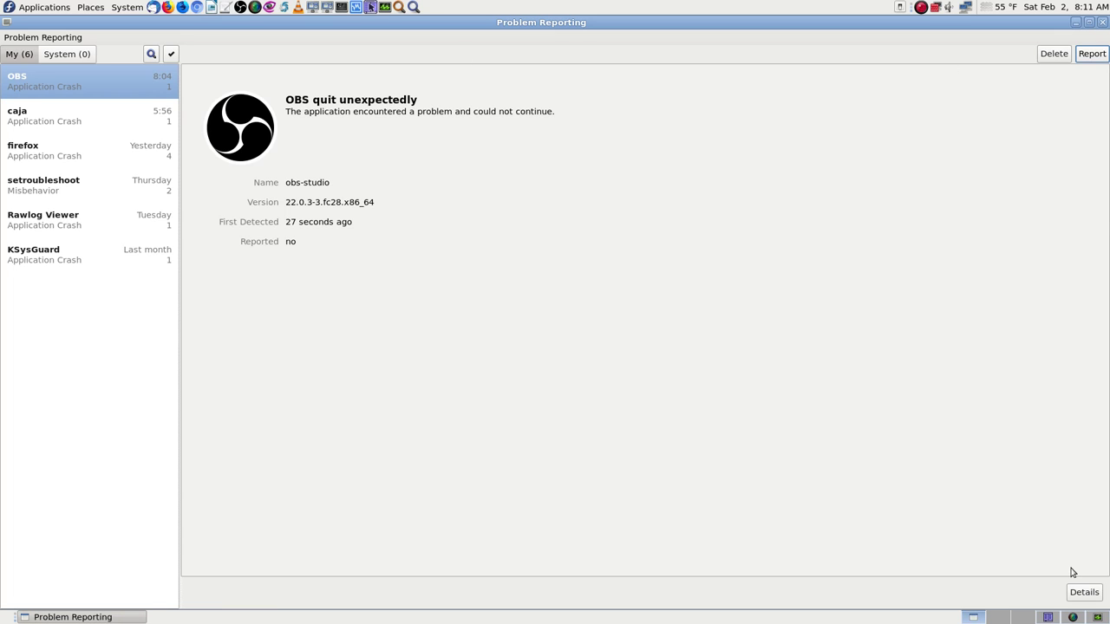
# Step: Switch to SimpleScreenRecorder to check the running recording's information, and look at the recording folders in Krusader
pyautogui.click(1071, 618)
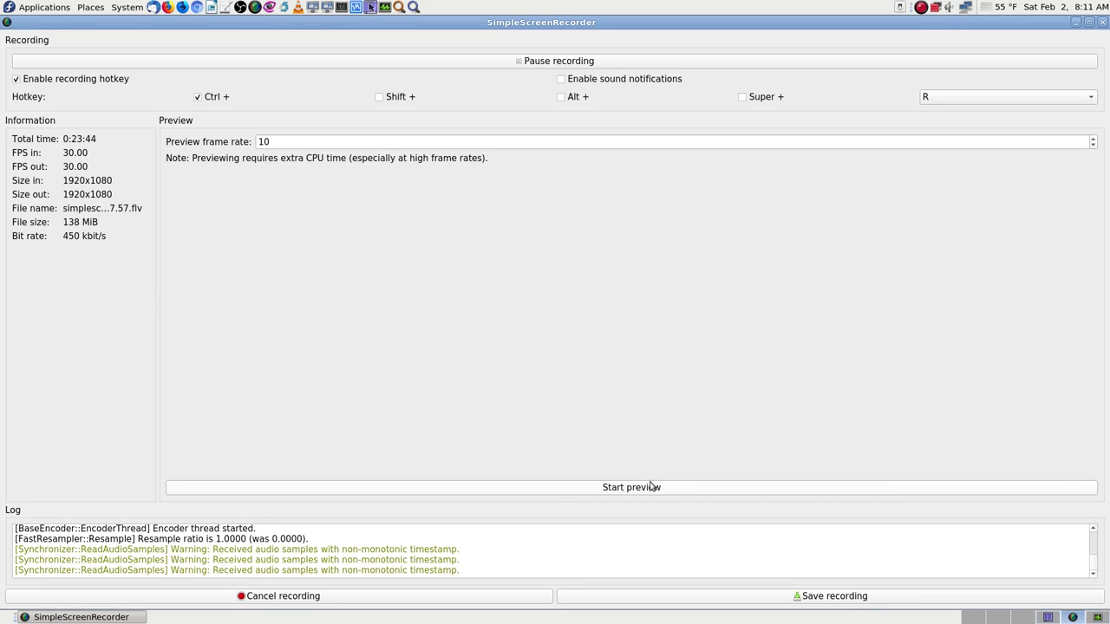
pyautogui.click(633, 488)
pyautogui.click(650, 491)
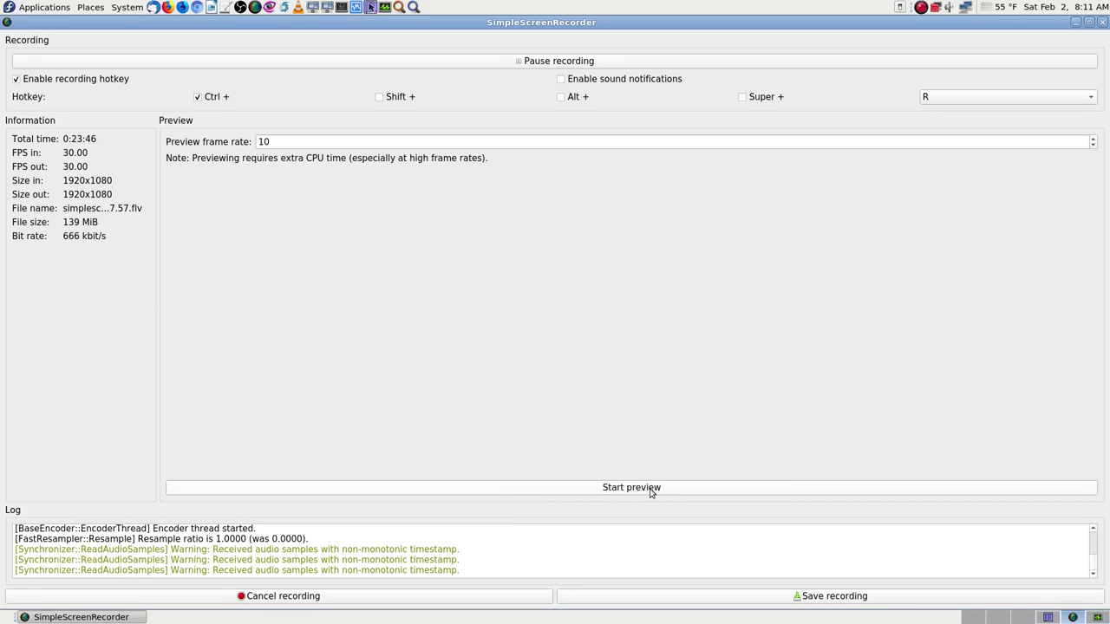
pyautogui.click(1043, 617)
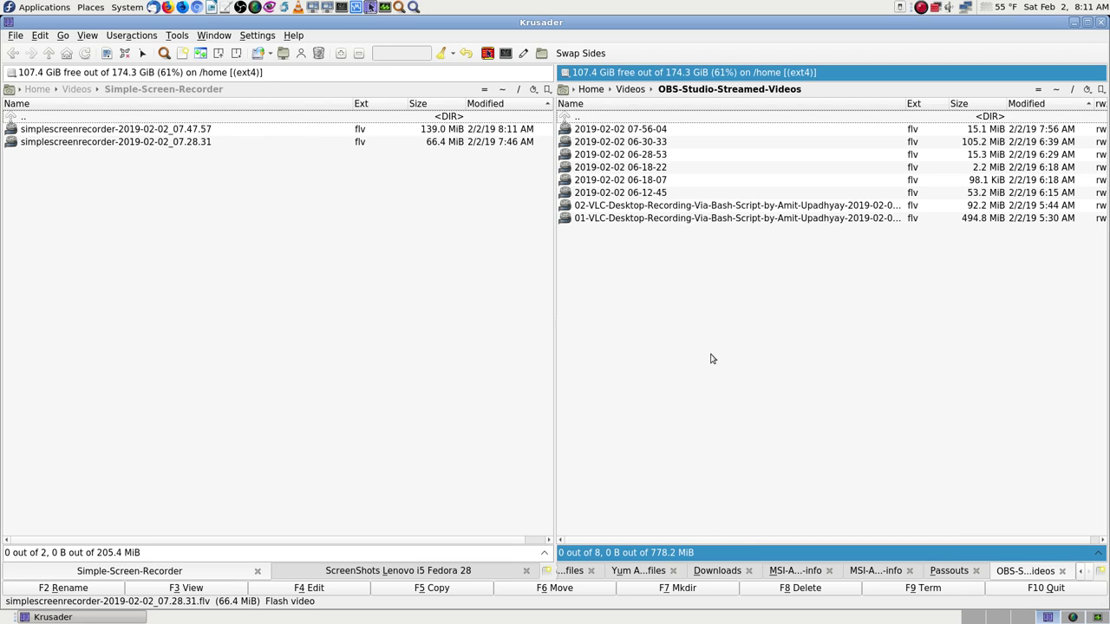
# Step: Launch the dnfdragora software management application from the system administration tools and maximize its window
pyautogui.click(975, 618)
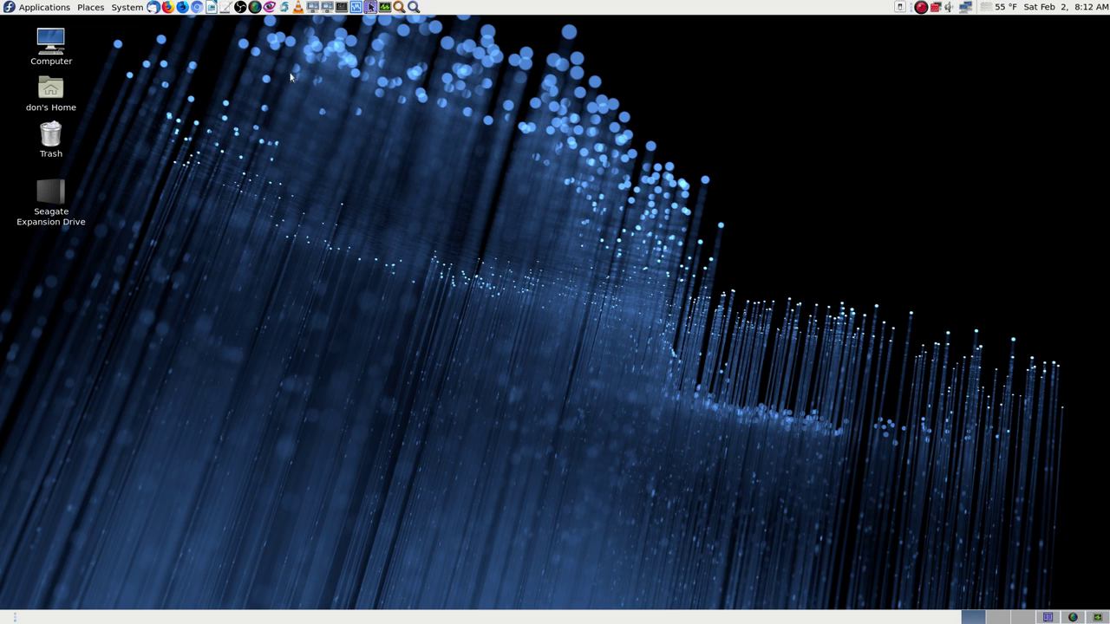
pyautogui.click(123, 12)
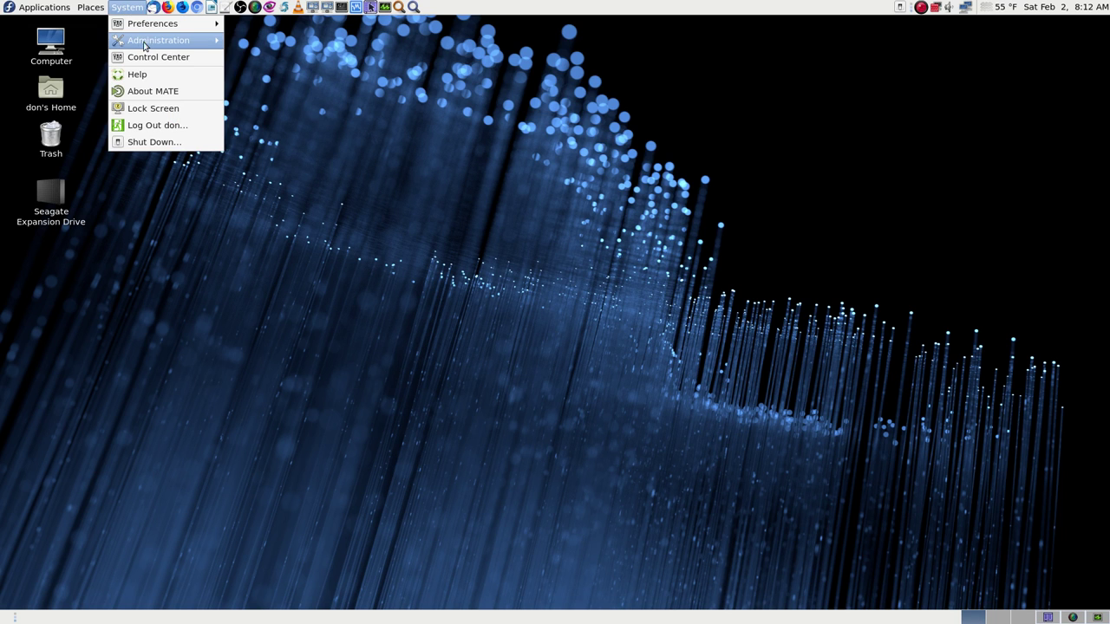
pyautogui.moveTo(153, 45)
pyautogui.click(269, 58)
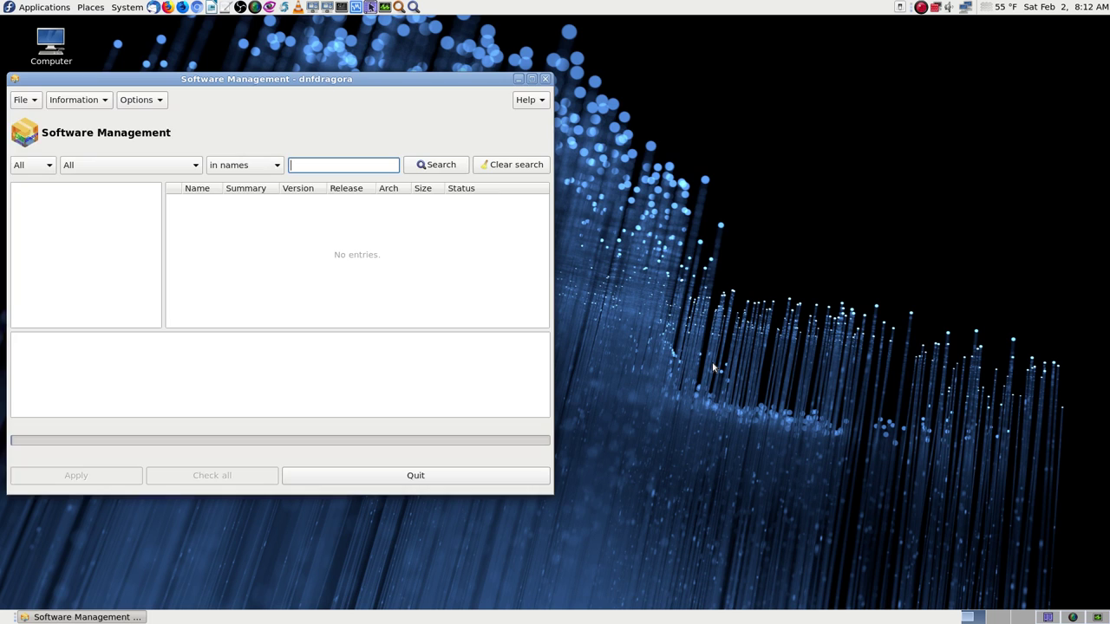
pyautogui.click(532, 79)
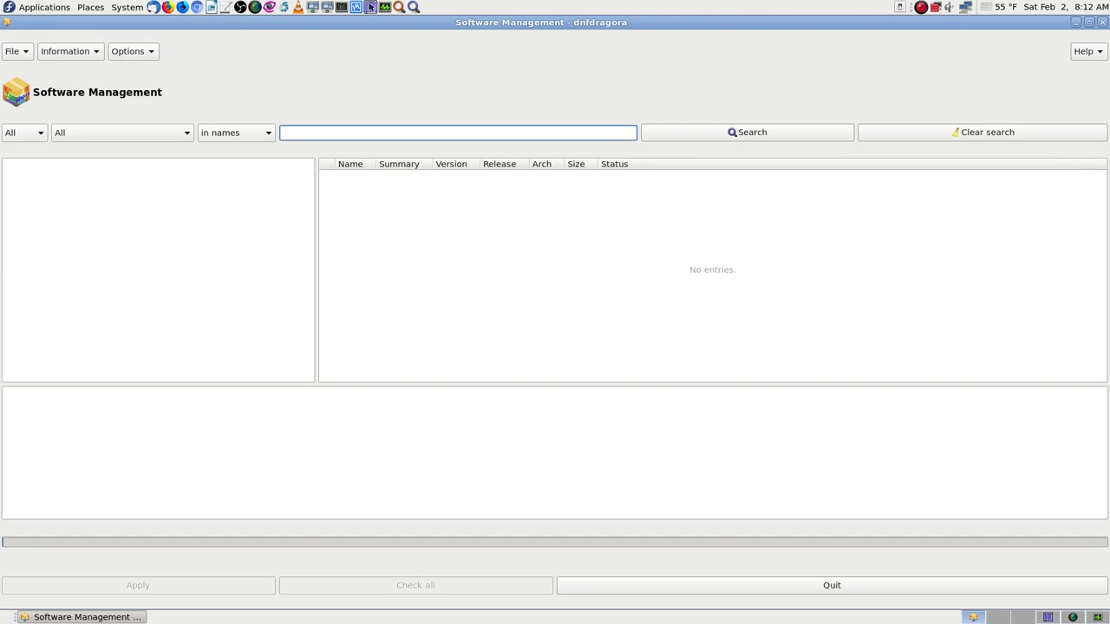
# Step: Switch to Krusader and open the OBS Studio Profiles folder inside the home Documents folder
pyautogui.click(1047, 617)
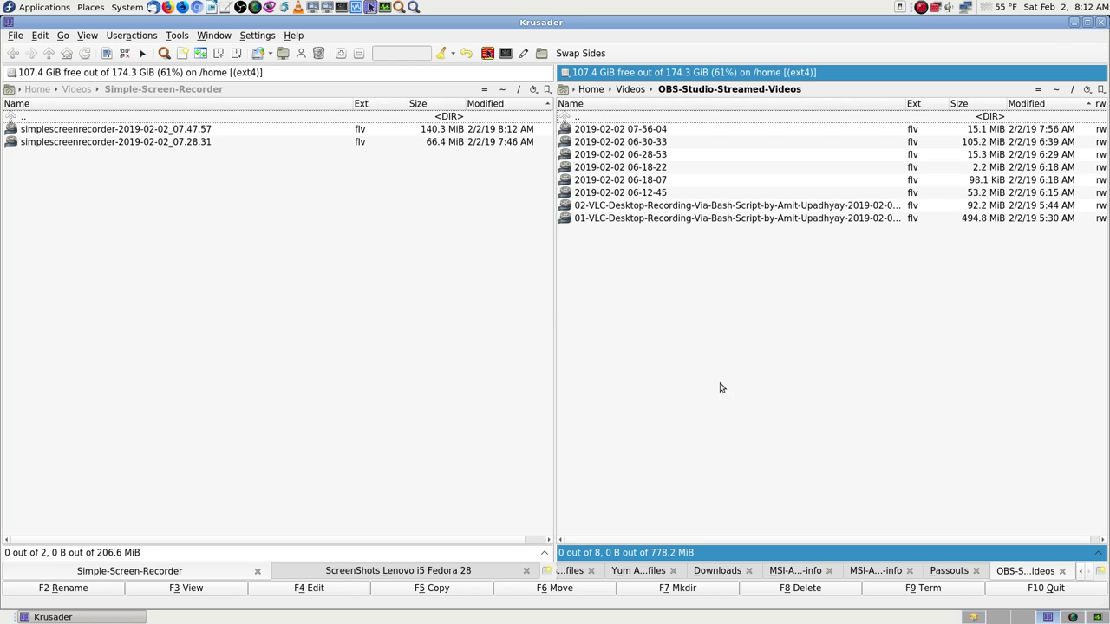
pyautogui.click(502, 90)
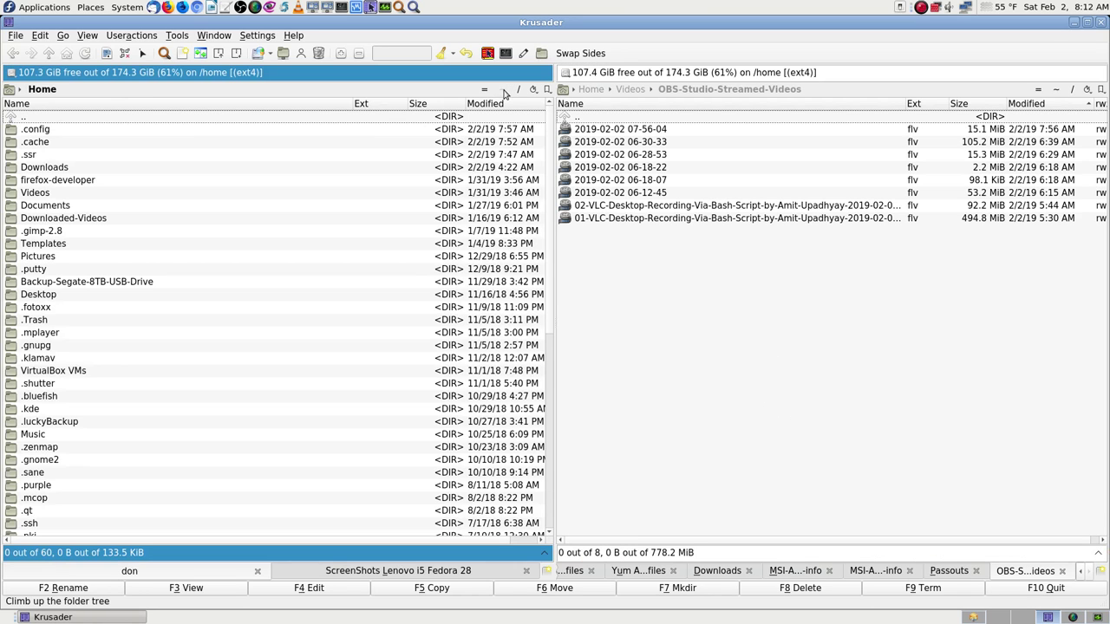
pyautogui.write('d')
pyautogui.write('oc')
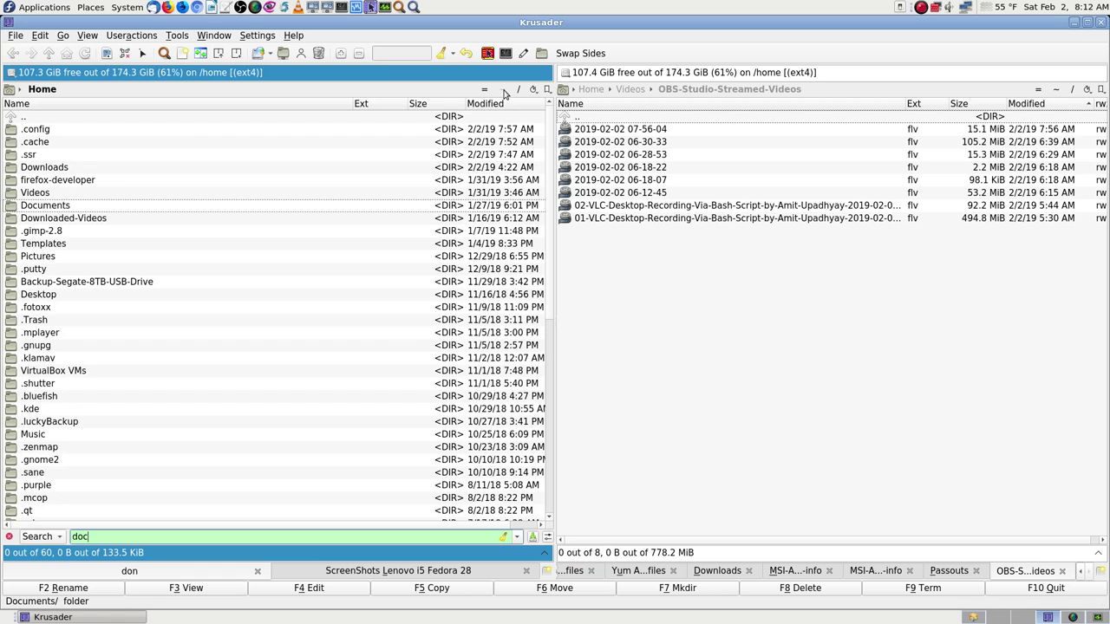
pyautogui.press('Return')
pyautogui.press('Down')
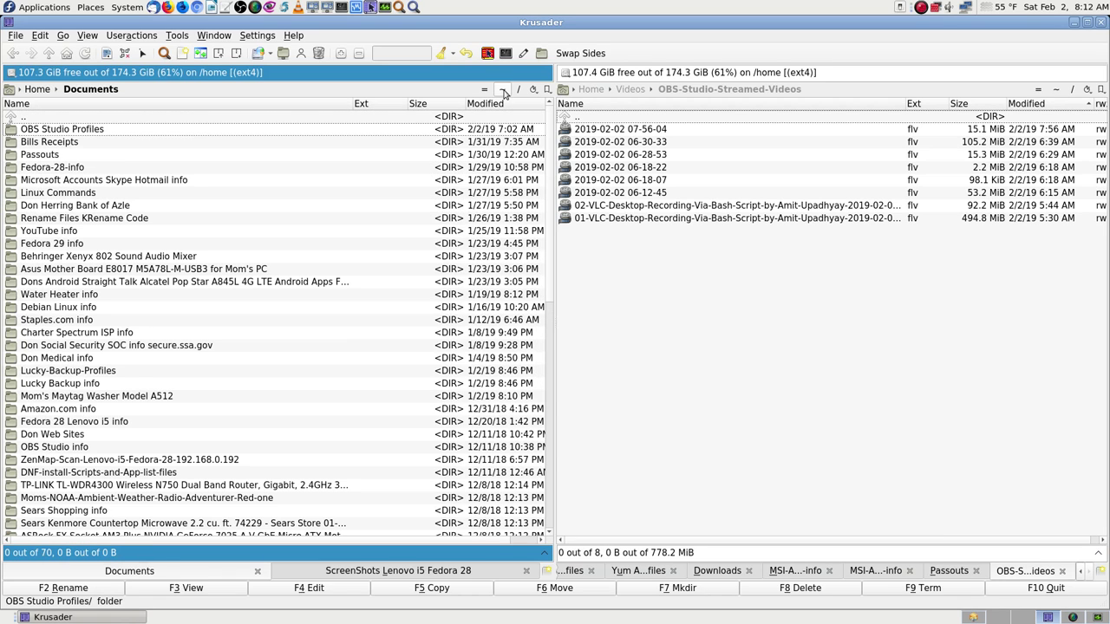
pyautogui.press('Return')
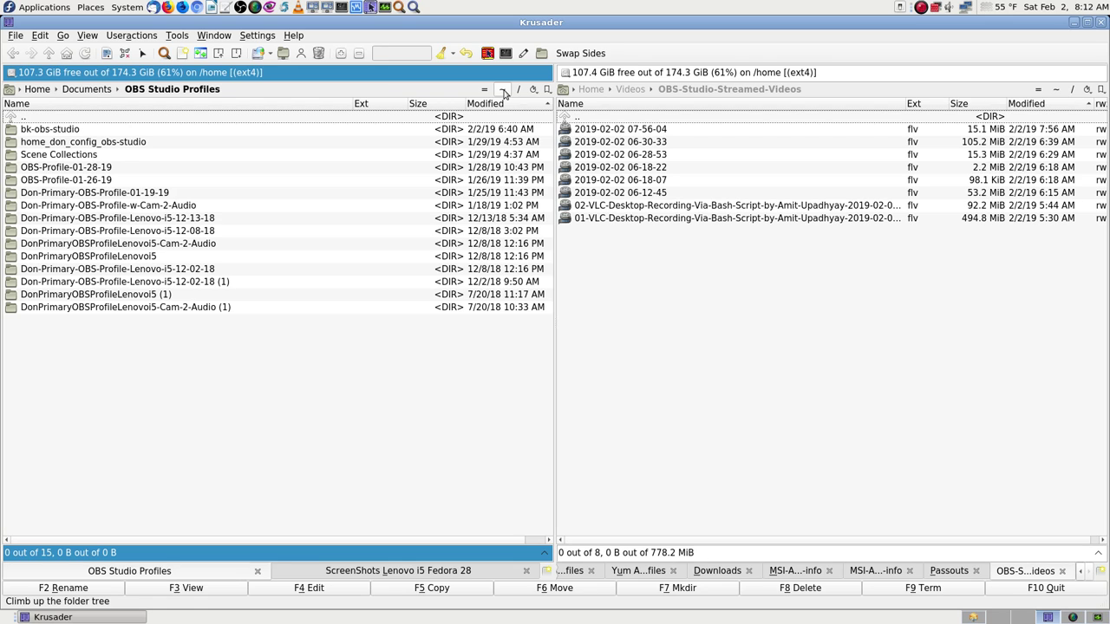
# Step: Rename the bk-obs-studio folder to bk1-obs-studio
pyautogui.click(101, 130)
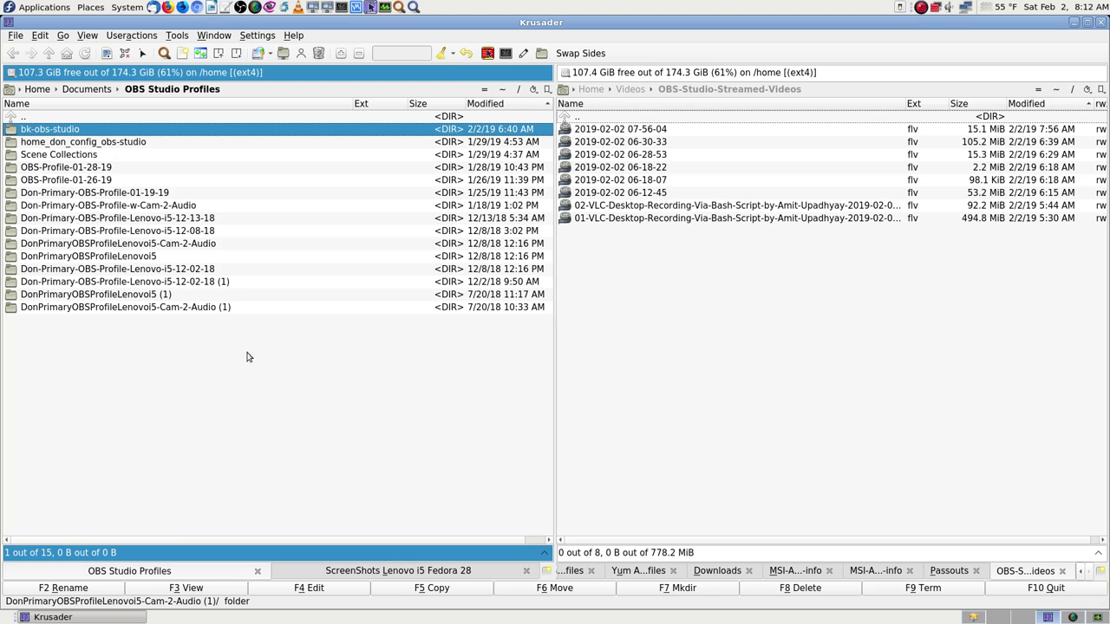
pyautogui.click(97, 589)
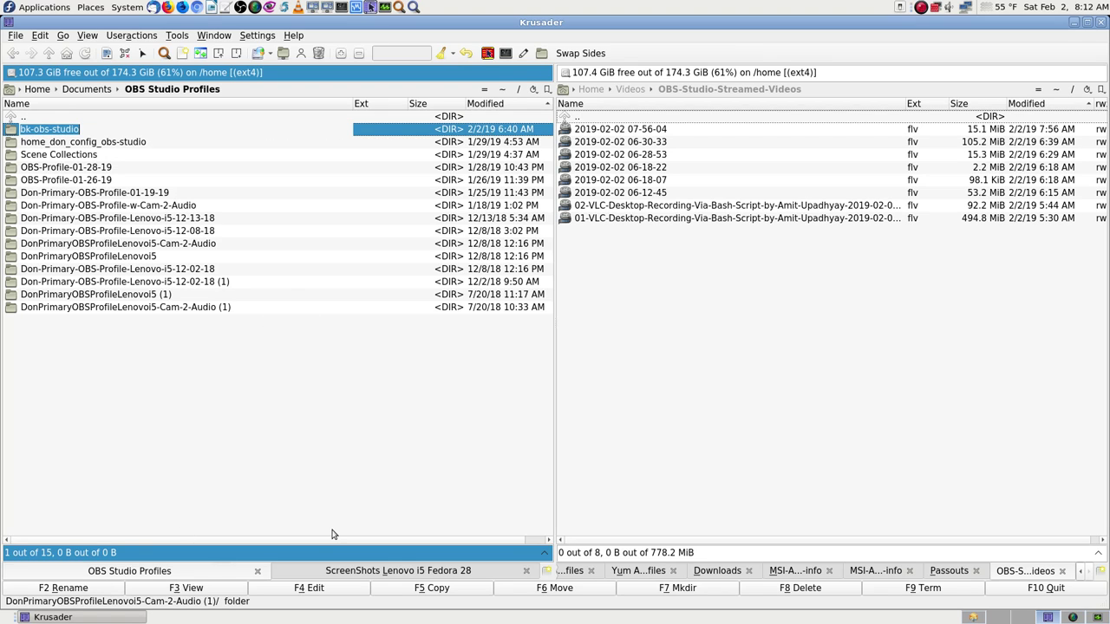
pyautogui.press('Home')
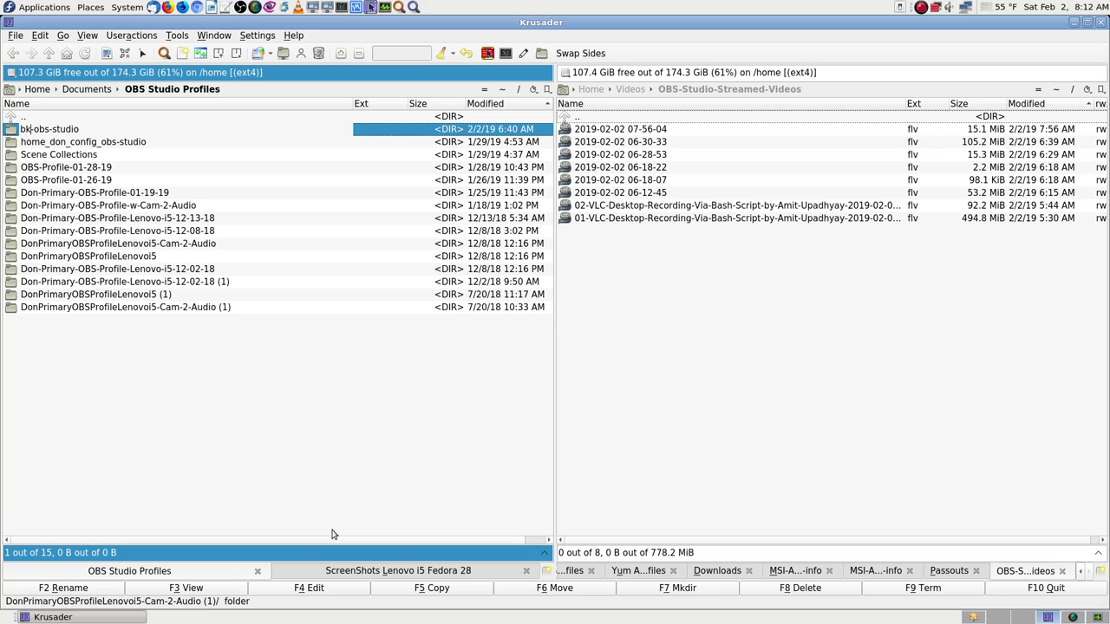
pyautogui.write('1')
pyautogui.press('Return')
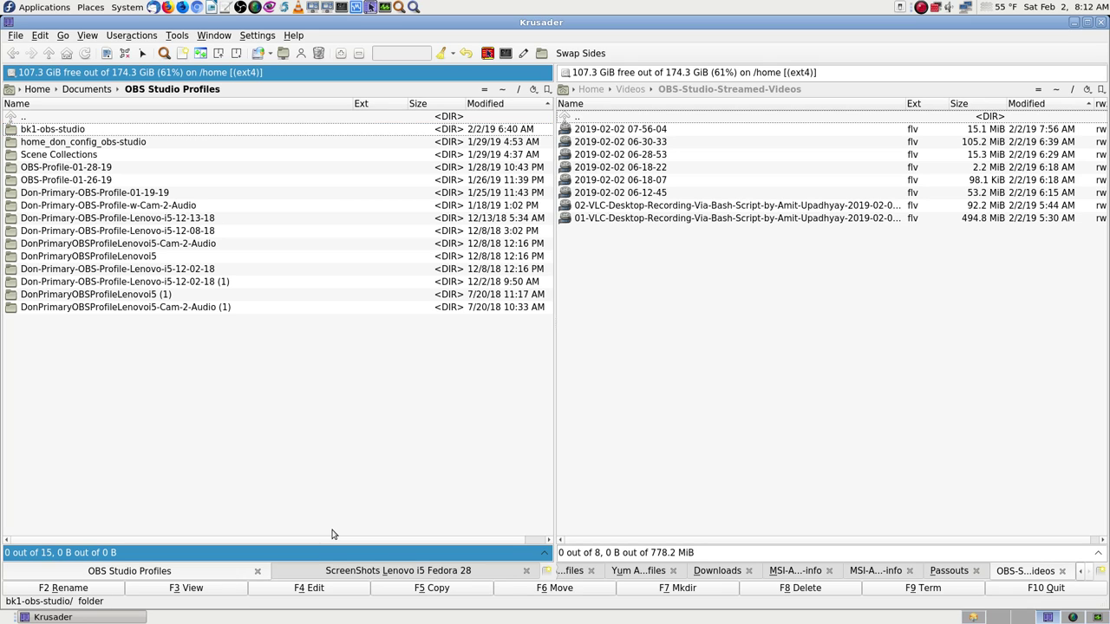
# Step: Copy the obs-studio folder from the home .config folder into the OBS Studio Profiles folder
pyautogui.click(1055, 92)
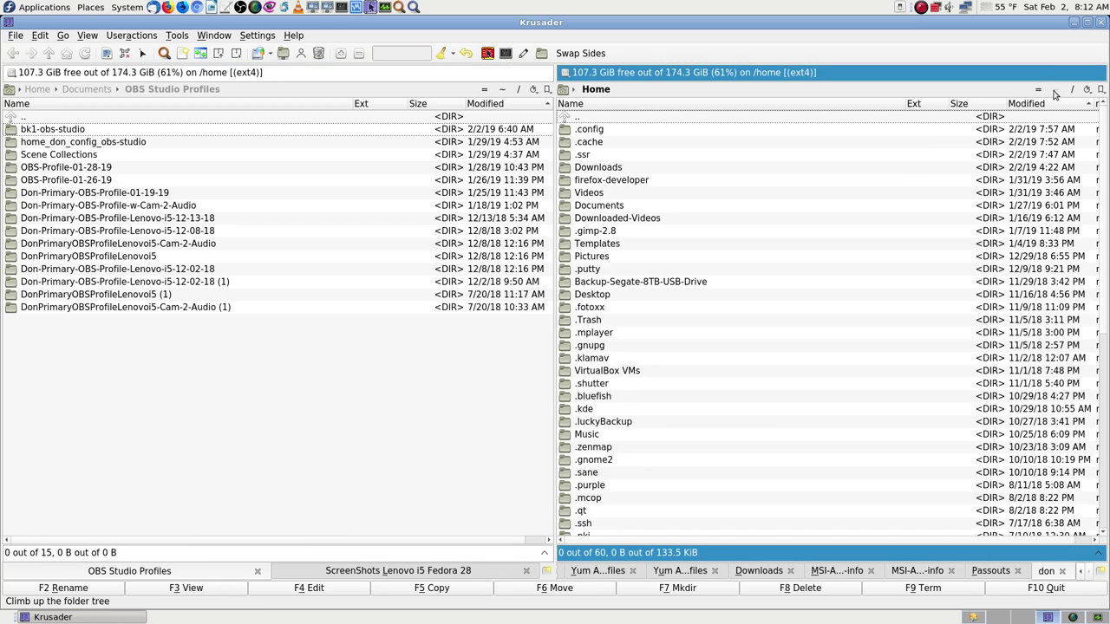
pyautogui.press('Down')
pyautogui.press('Return')
pyautogui.press('Down')
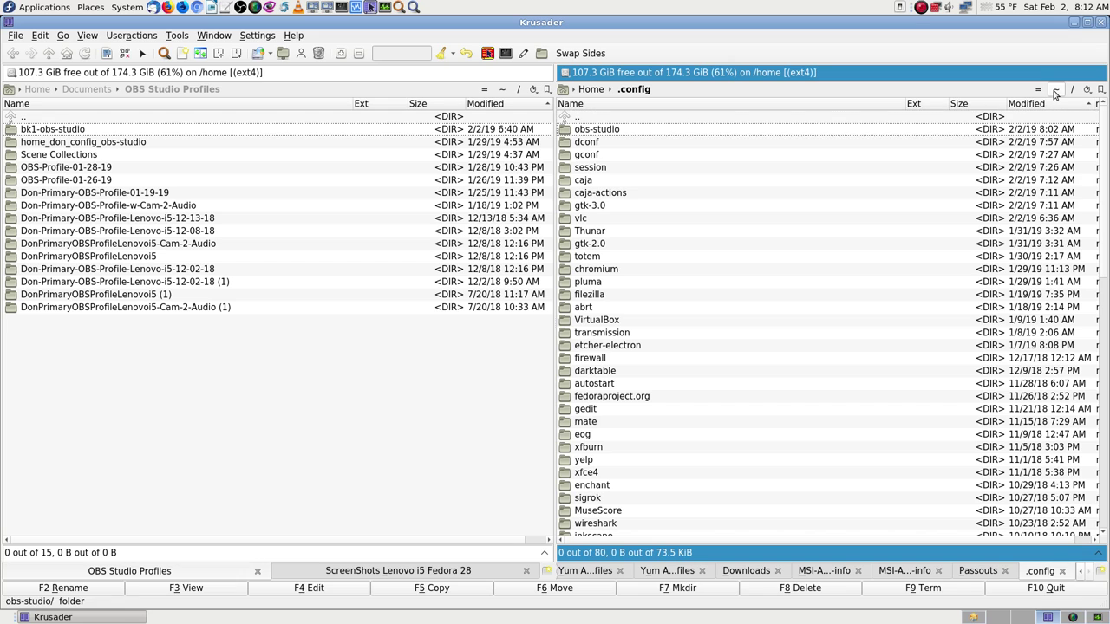
pyautogui.click(630, 130)
pyautogui.click(409, 589)
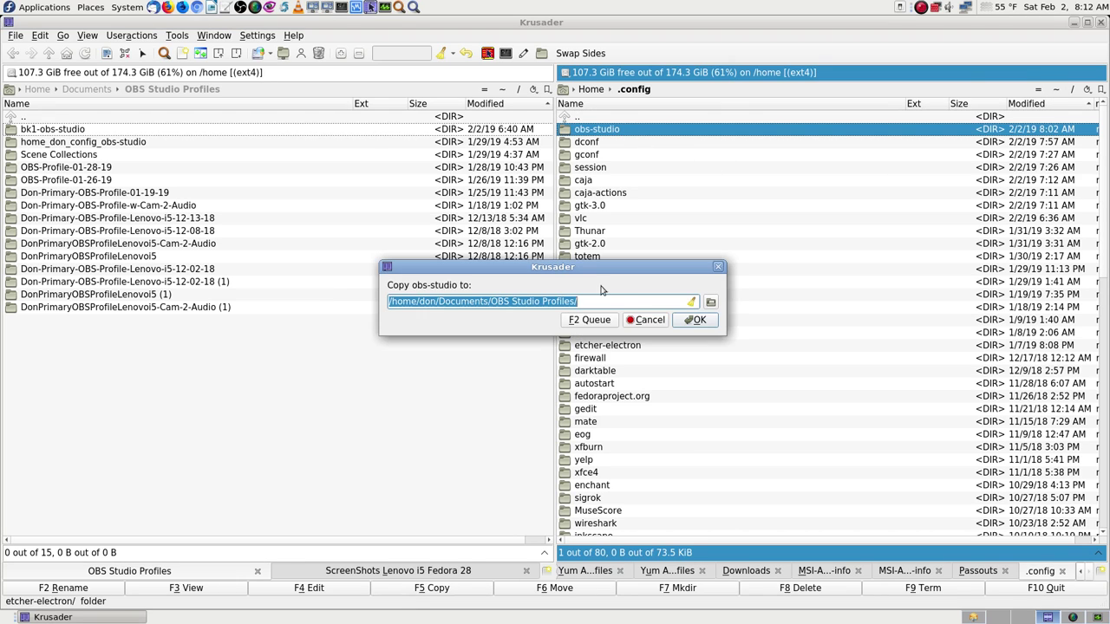
pyautogui.click(700, 318)
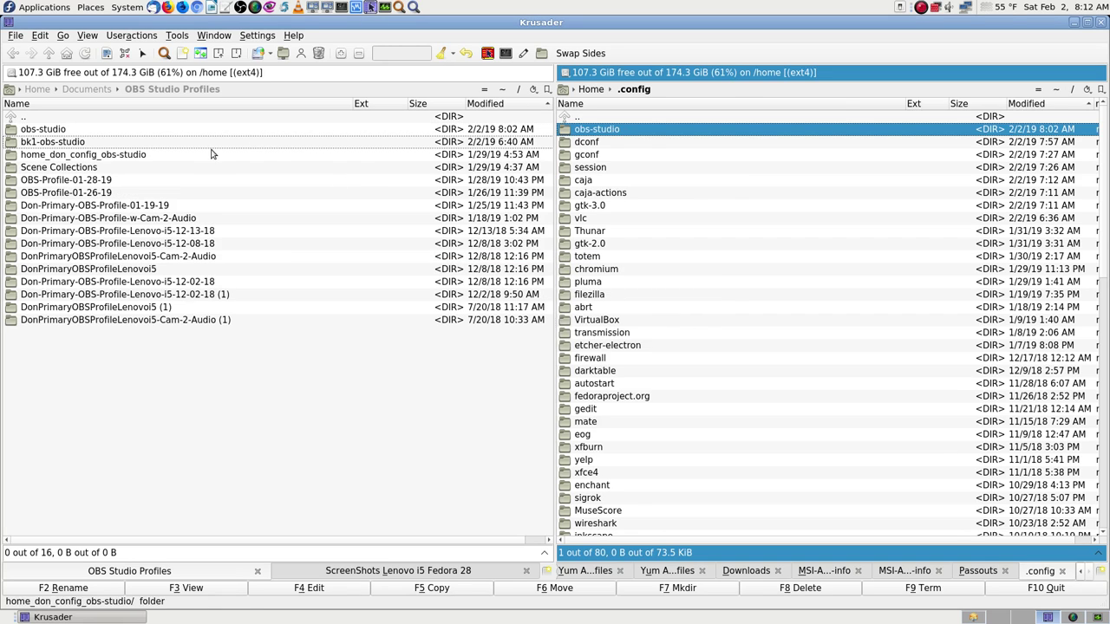
# Step: Rename the copied obs-studio folder in OBS Studio Profiles to bk2-obs-studio
pyautogui.click(87, 130)
pyautogui.click(95, 588)
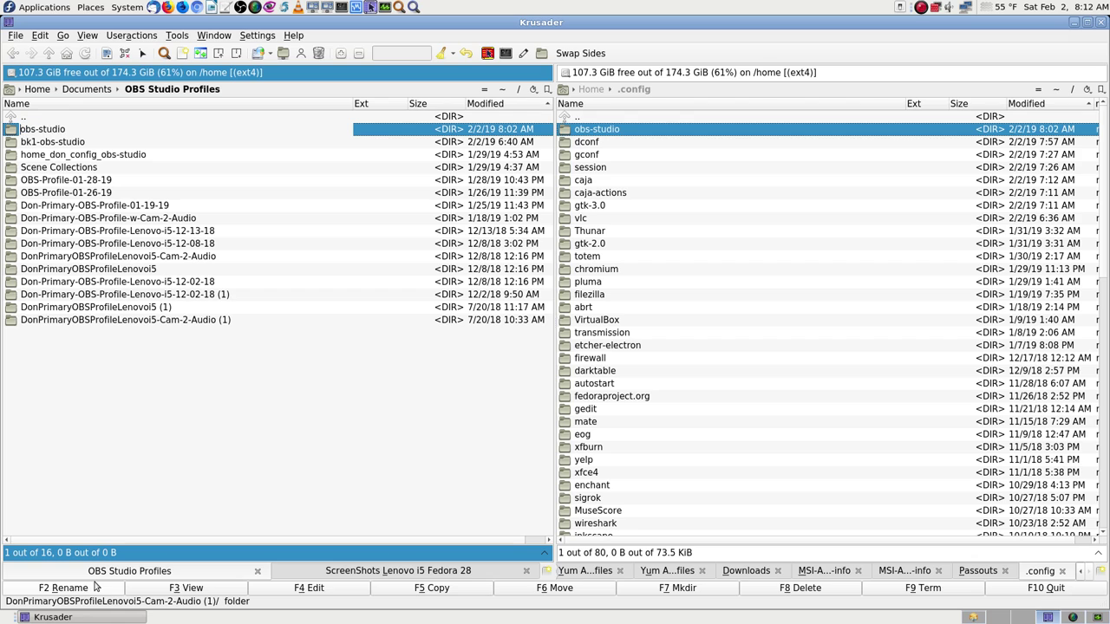
pyautogui.write('bk2-')
pyautogui.press('Return')
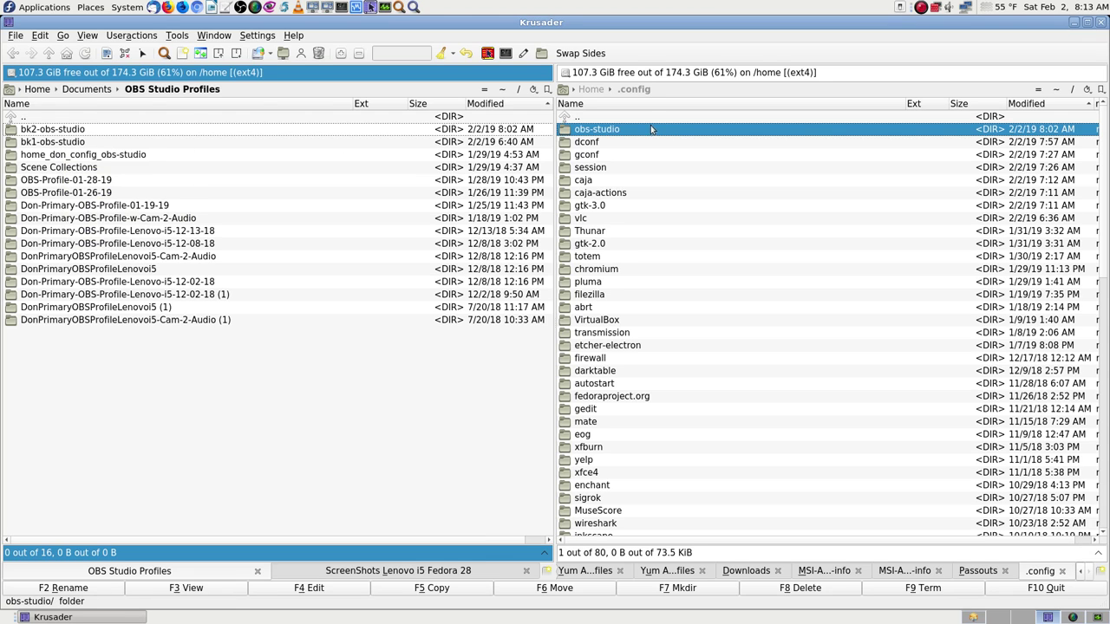
# Step: Switch to dnfdragora and search the package names for "obs"
pyautogui.moveTo(641, 132)
pyautogui.click(972, 617)
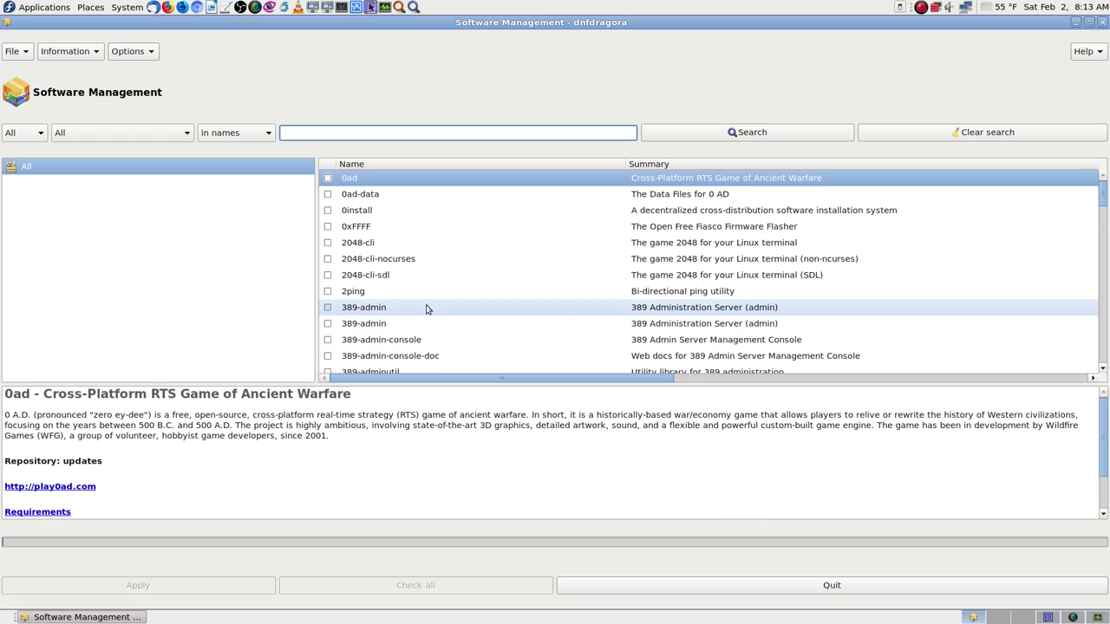
pyautogui.write('obs')
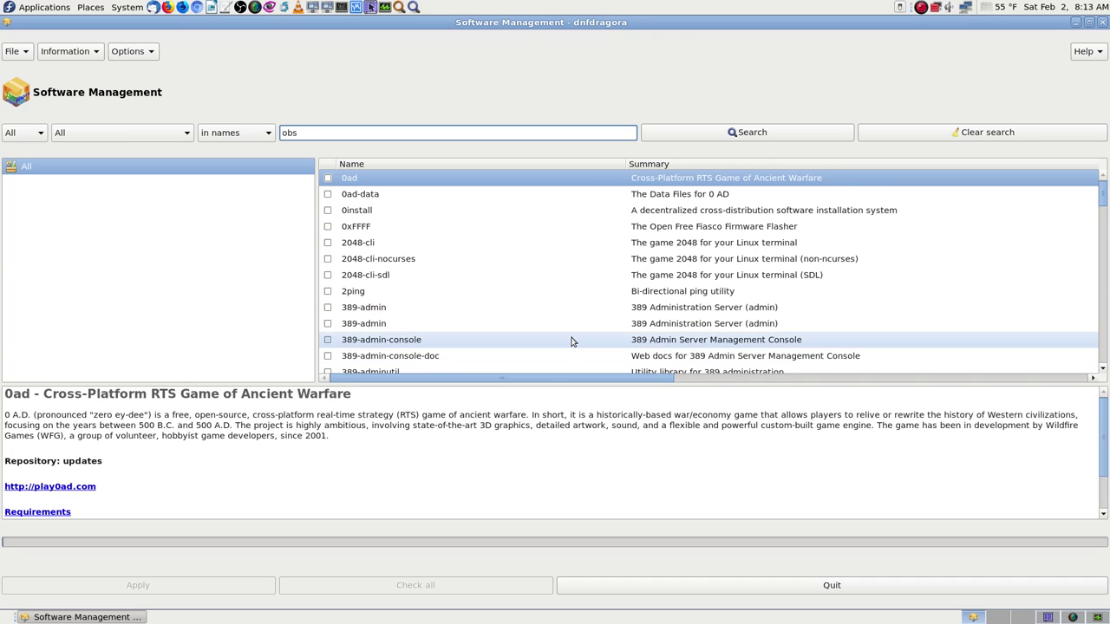
pyautogui.scroll(-2, 569, 338)
pyautogui.click(763, 132)
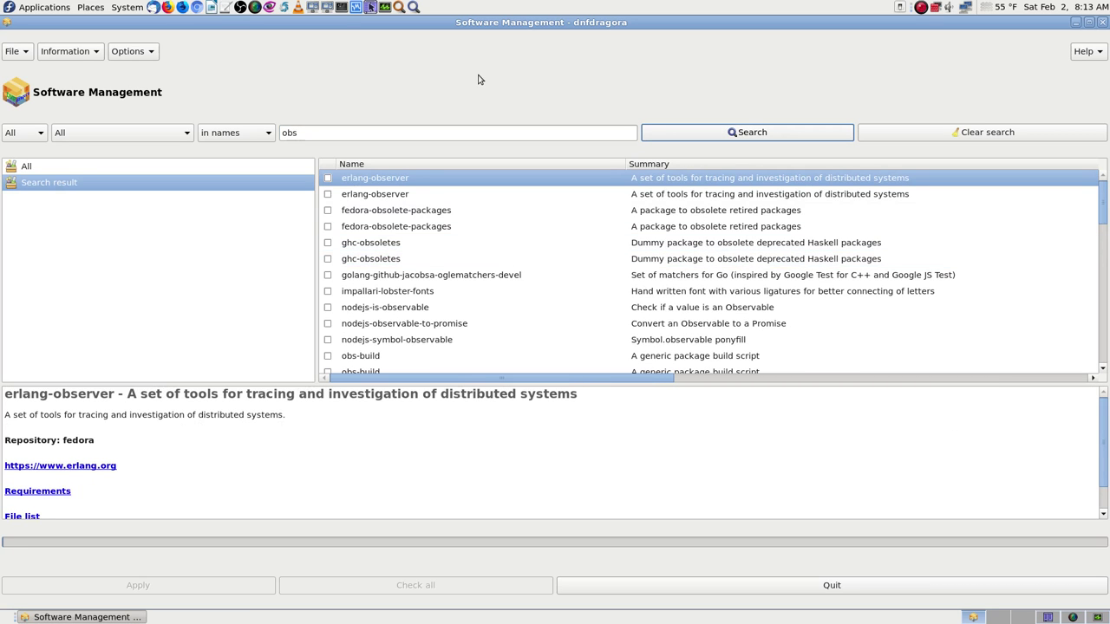
# Step: Mark the installed obs-studio and obs-studio-libs packages for removal in the search results
pyautogui.scroll(-6, 433, 312)
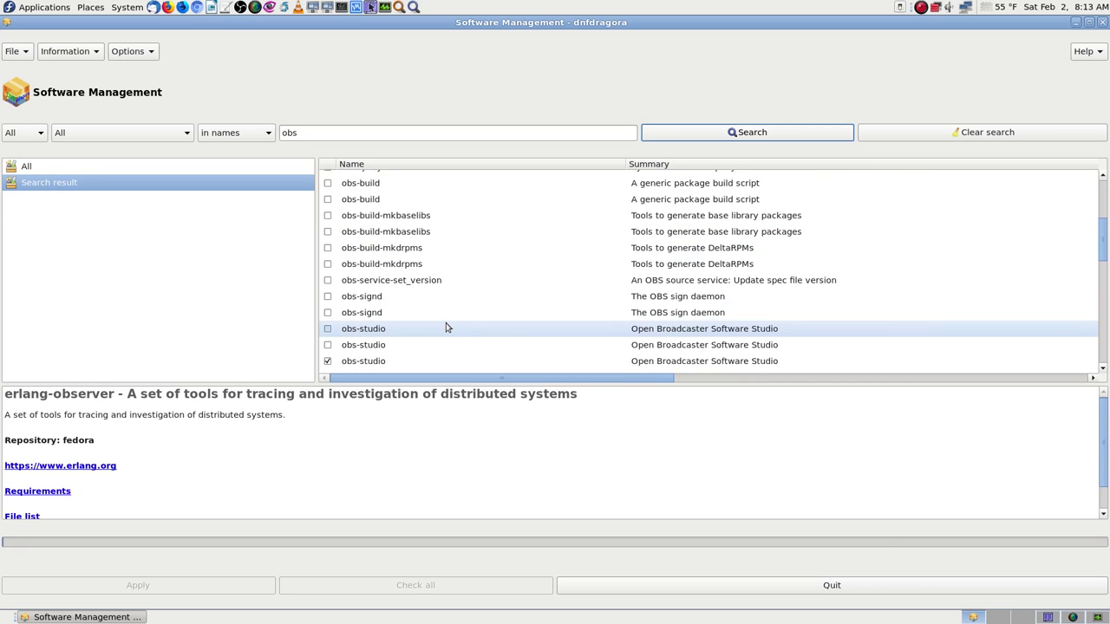
pyautogui.scroll(-2, 458, 312)
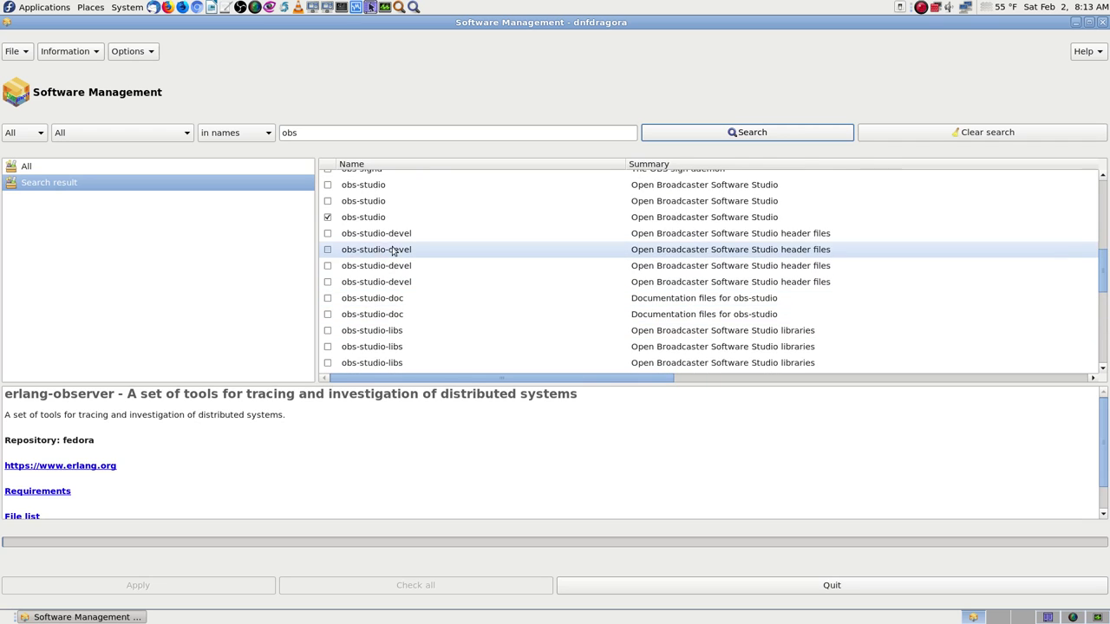
pyautogui.click(328, 217)
pyautogui.scroll(-3, 333, 243)
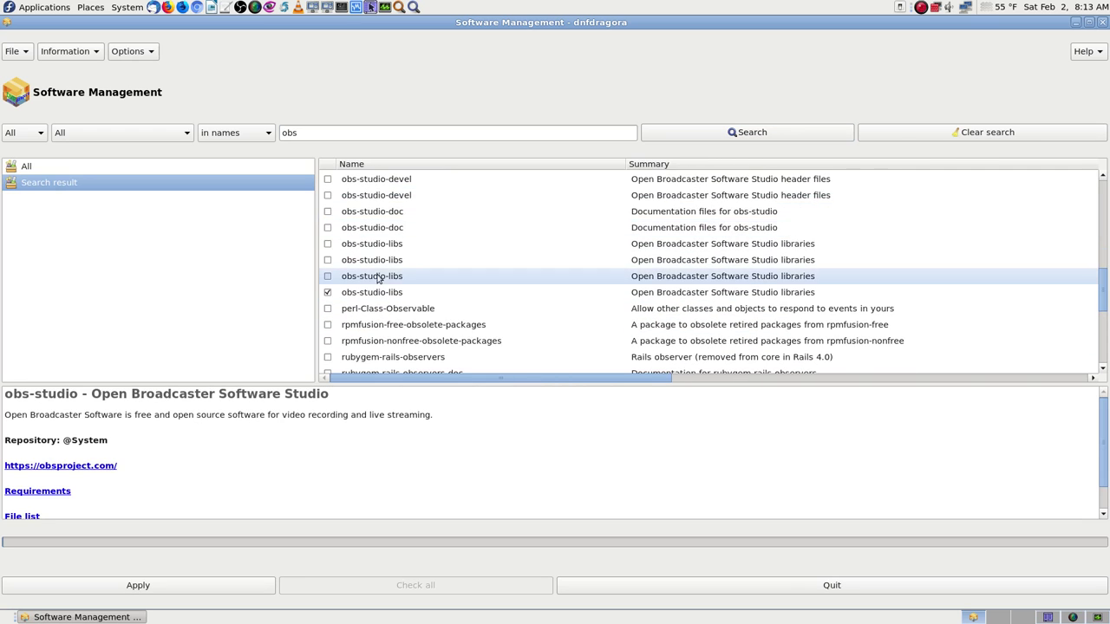
pyautogui.click(328, 295)
# Step: Examine the version, release, architecture and install status of the obs-studio packages, and look through the list for other installed OBS packages
pyautogui.moveTo(476, 379); pyautogui.dragTo(985, 417)
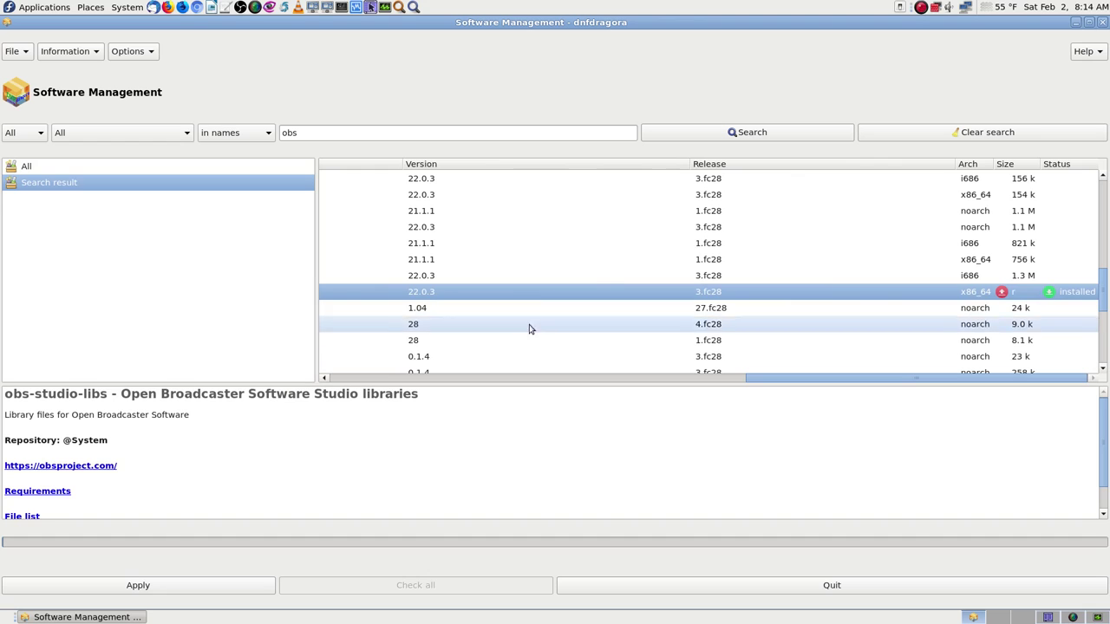
pyautogui.moveTo(780, 382); pyautogui.dragTo(220, 354)
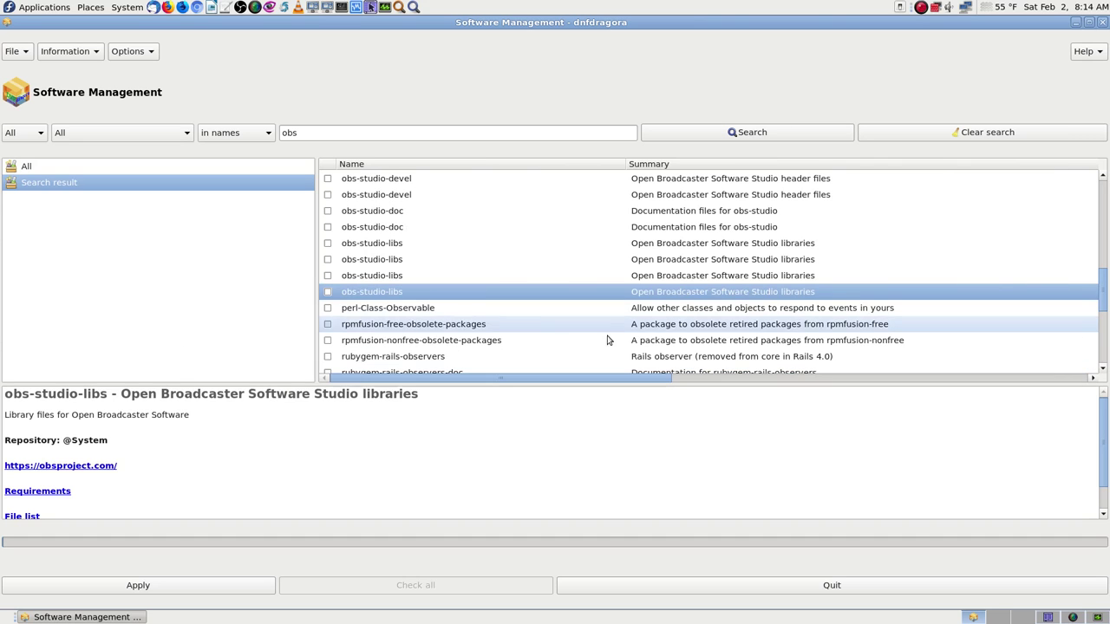
pyautogui.scroll(1, 585, 333)
pyautogui.scroll(1, 586, 333)
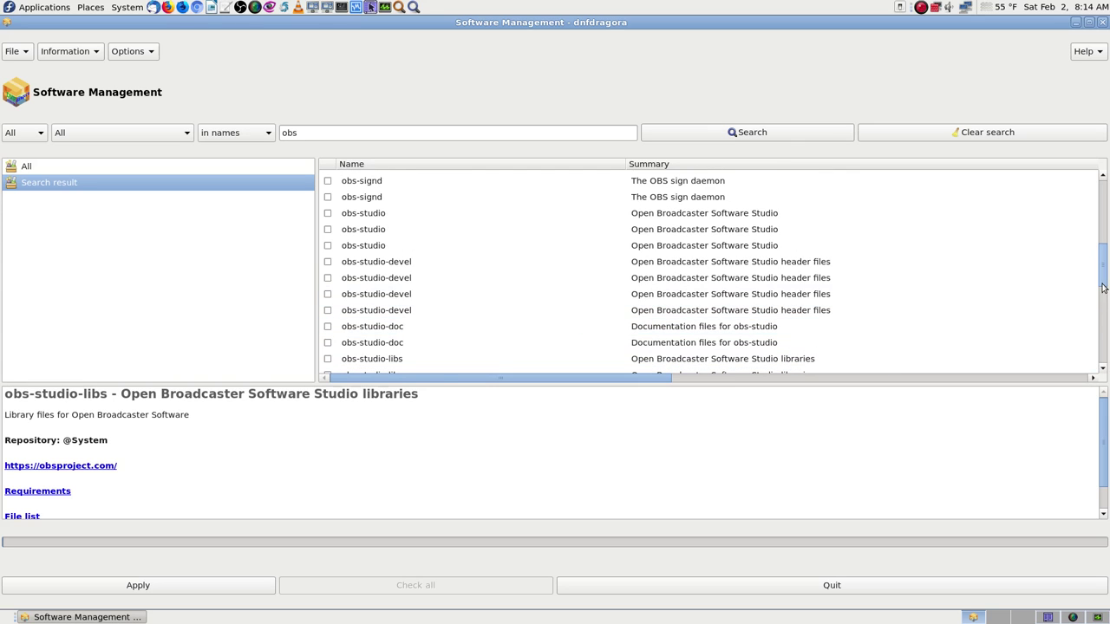
pyautogui.click(386, 215)
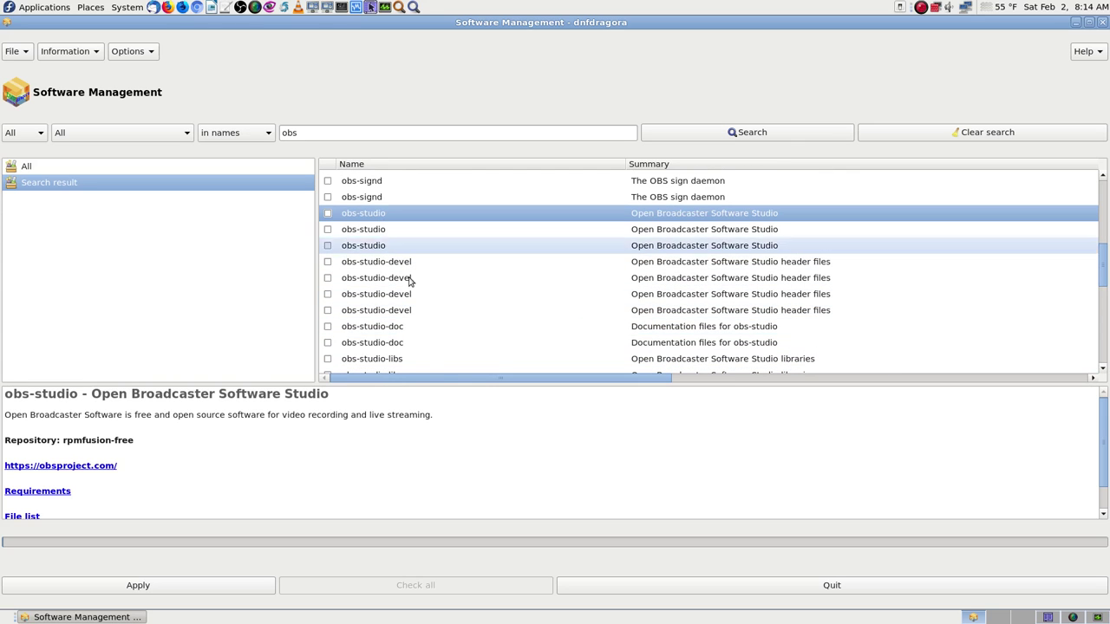
pyautogui.moveTo(476, 380); pyautogui.dragTo(828, 384)
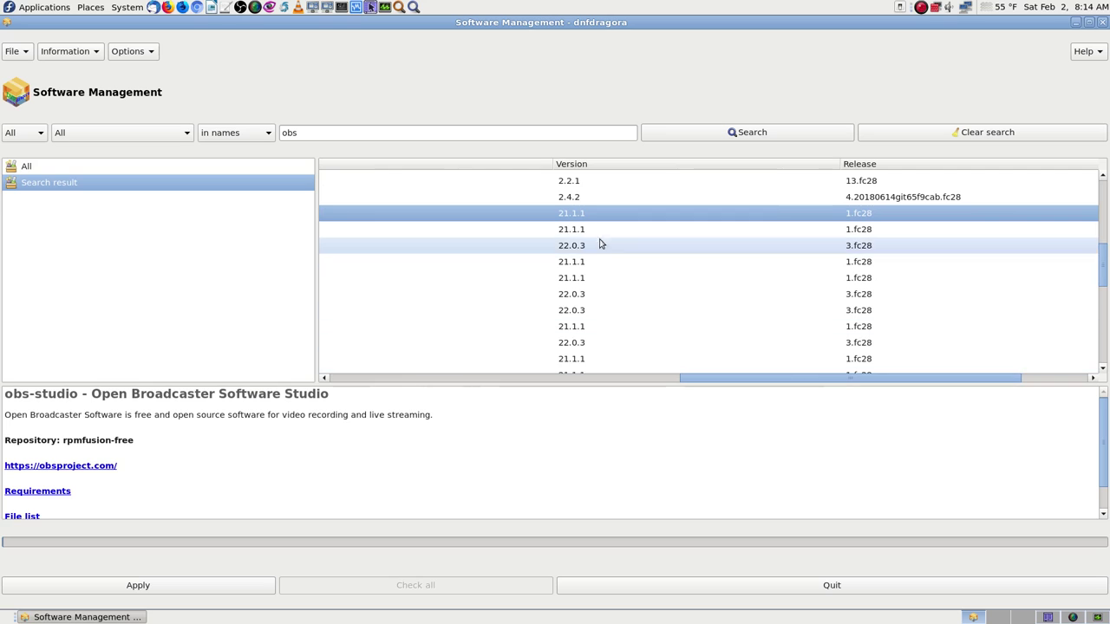
pyautogui.click(569, 245)
pyautogui.moveTo(740, 380); pyautogui.dragTo(350, 365)
pyautogui.scroll(-6, 471, 307)
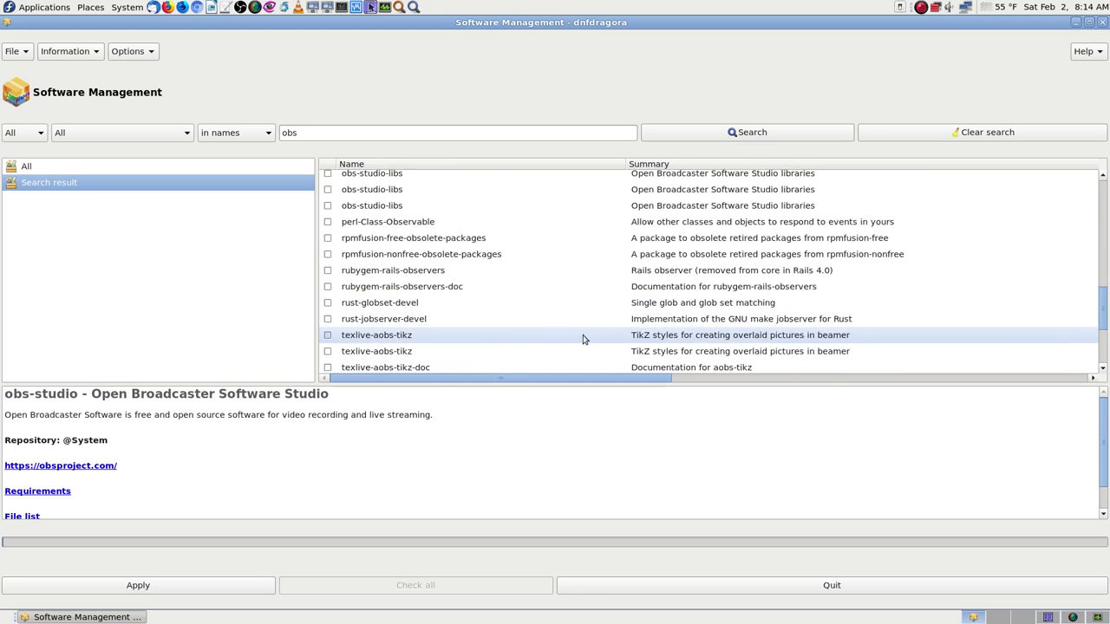
pyautogui.moveTo(1101, 323); pyautogui.dragTo(1101, 202)
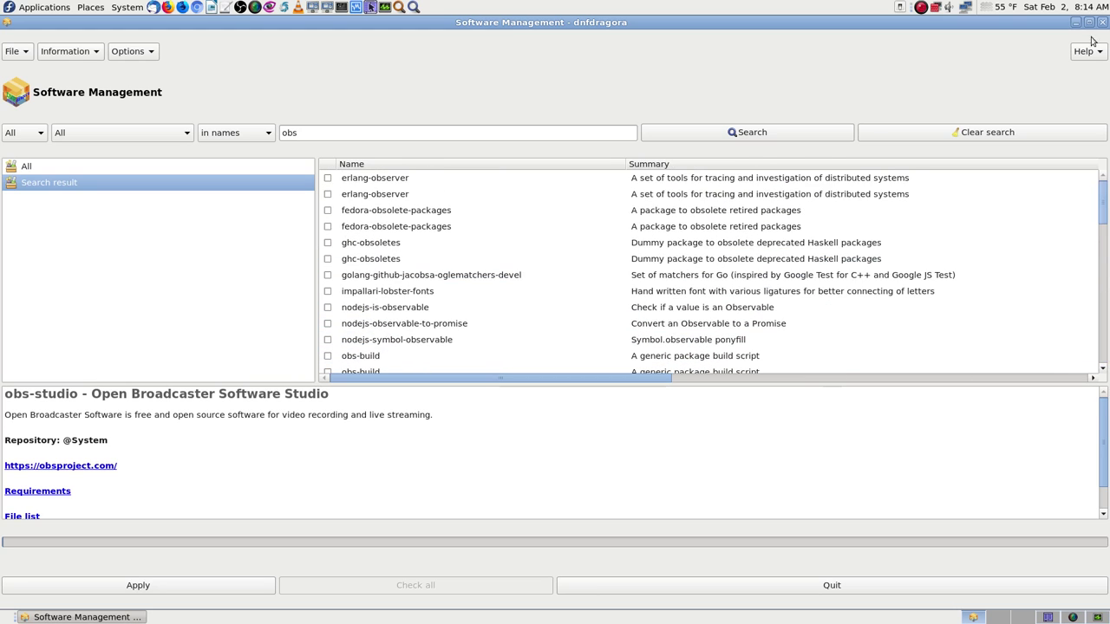
# Step: Apply the pending package removal, accept the dependency transaction, and authenticate with the root password
pyautogui.click(201, 587)
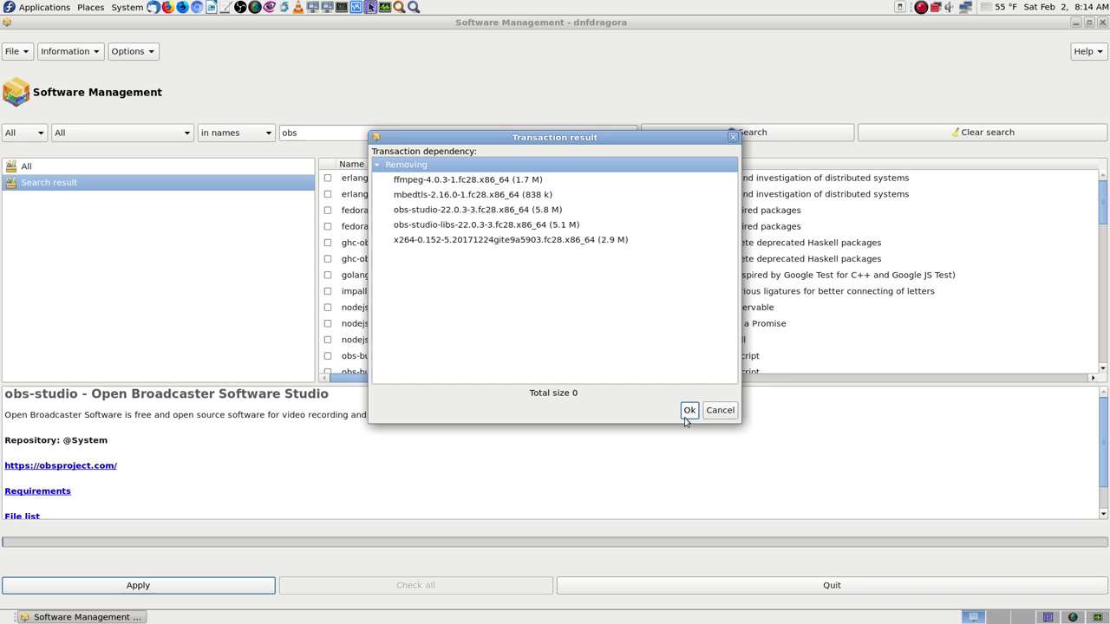
pyautogui.press('Print')
pyautogui.press('Escape')
pyautogui.click(686, 414)
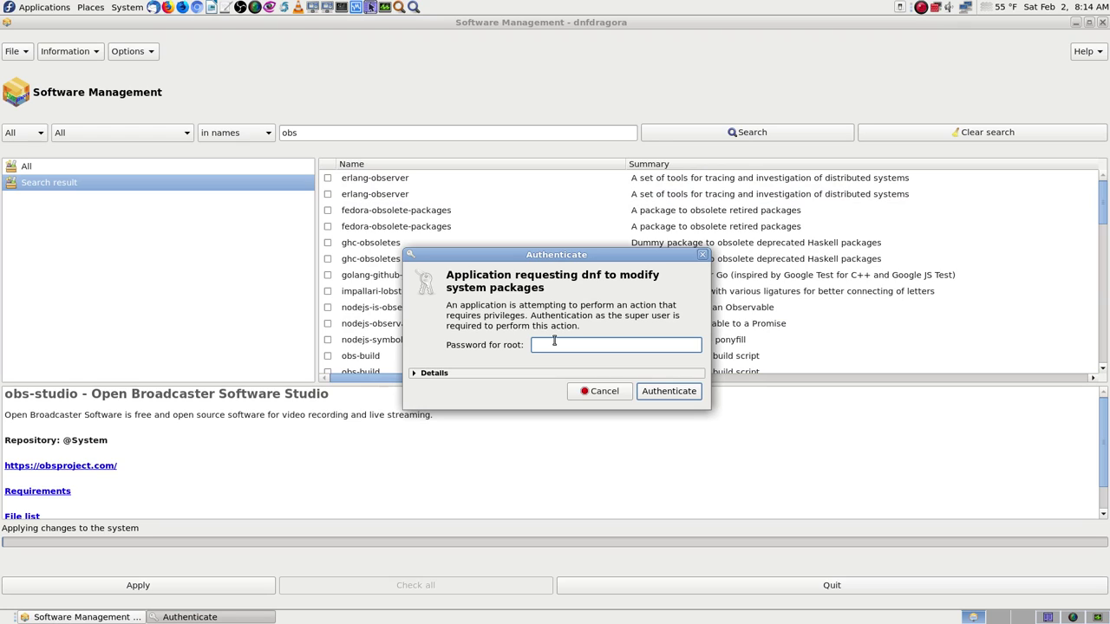
pyautogui.write('**************')
pyautogui.press('Return')
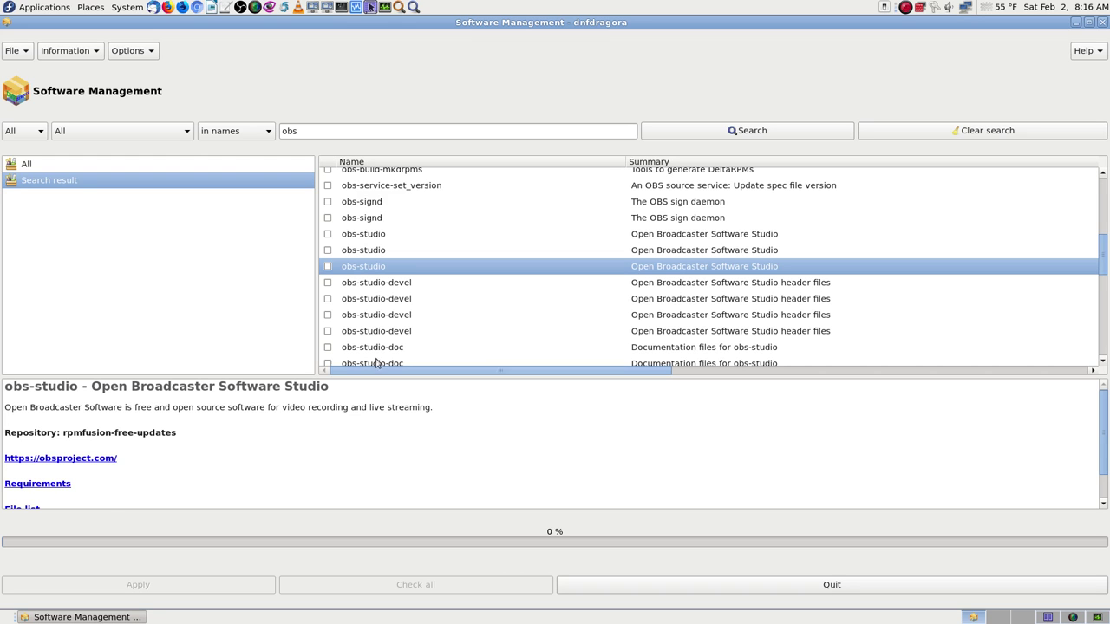
# Step: Check the obs-studio entries in the package list and quit the software manager
pyautogui.scroll(3, 671, 290)
pyautogui.scroll(-8, 673, 285)
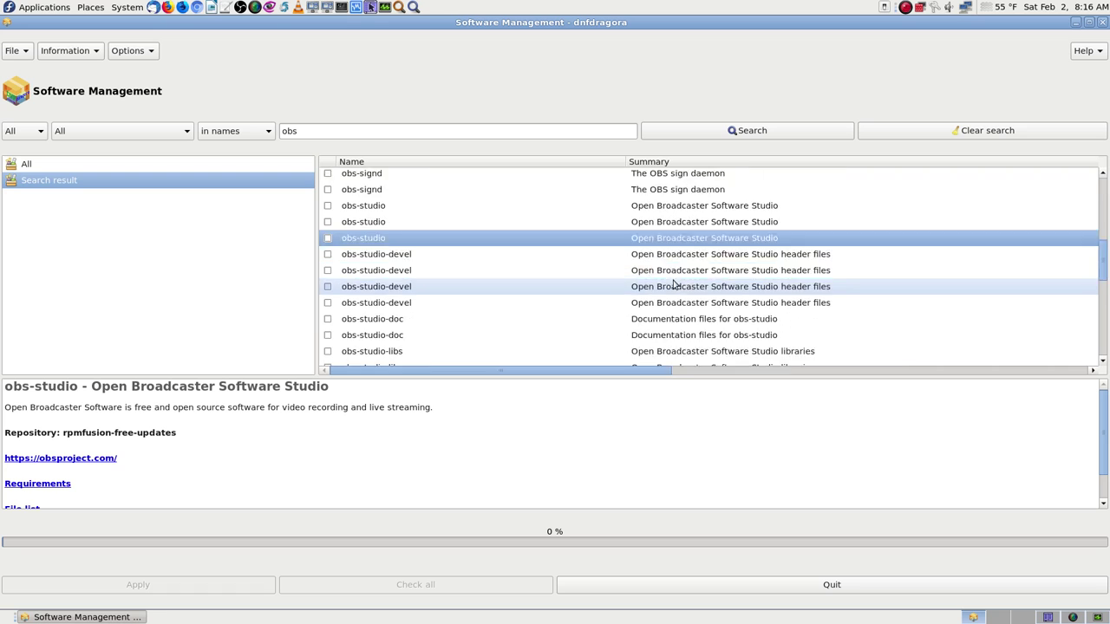
pyautogui.scroll(4, 683, 283)
pyautogui.scroll(3, 682, 282)
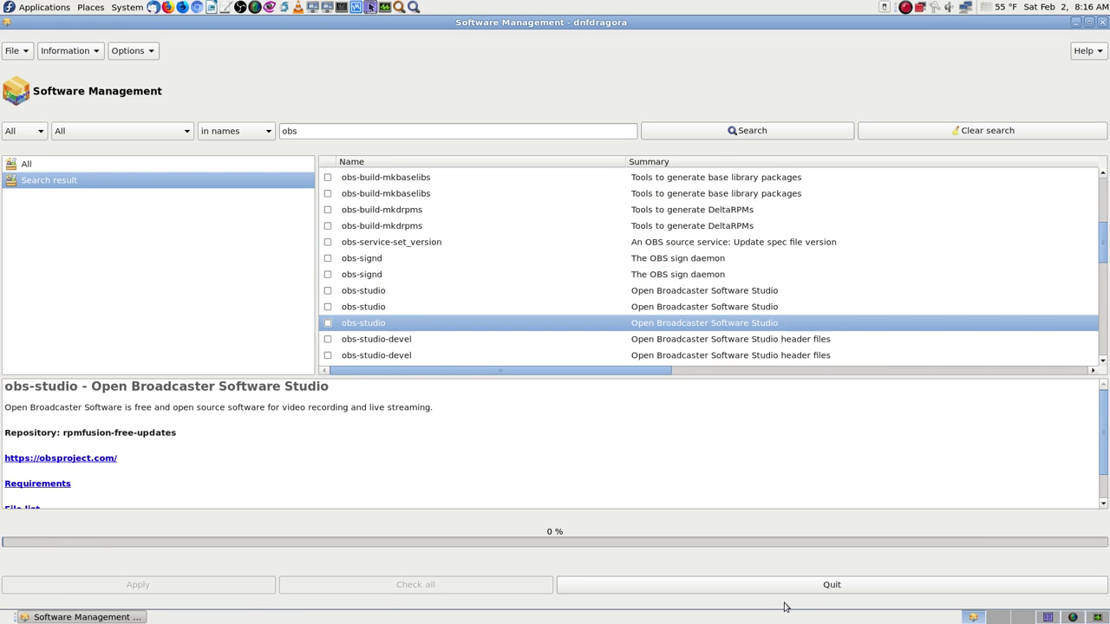
pyautogui.click(807, 588)
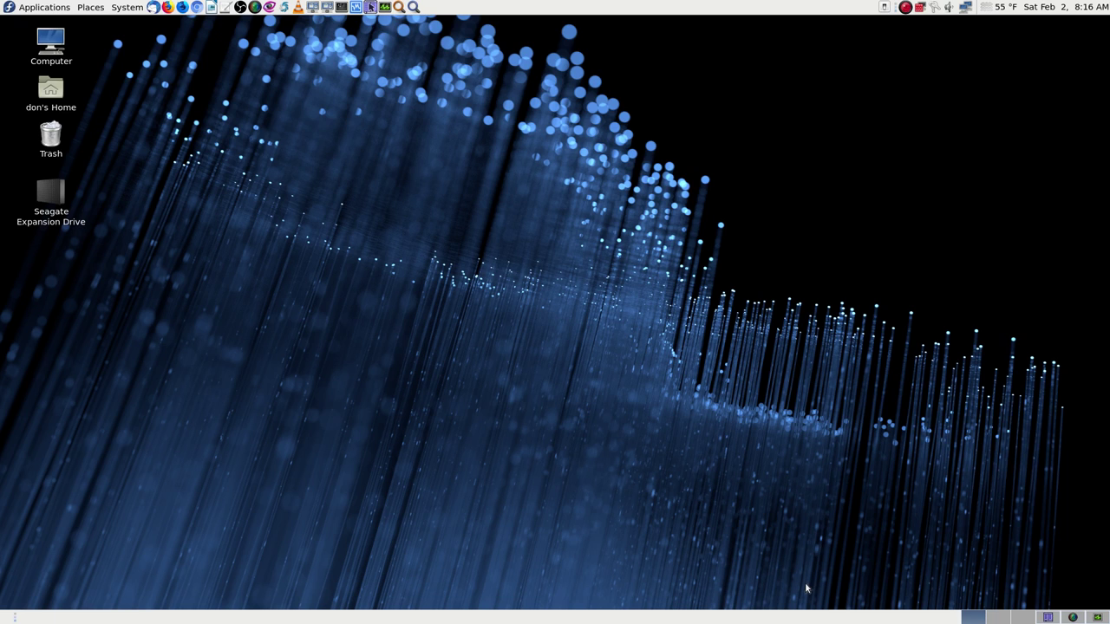
# Step: Switch to Krusader, compare the contents of bk2-obs-studio with the obs-studio folder in .config, and return to both parent folders
pyautogui.click(1065, 619)
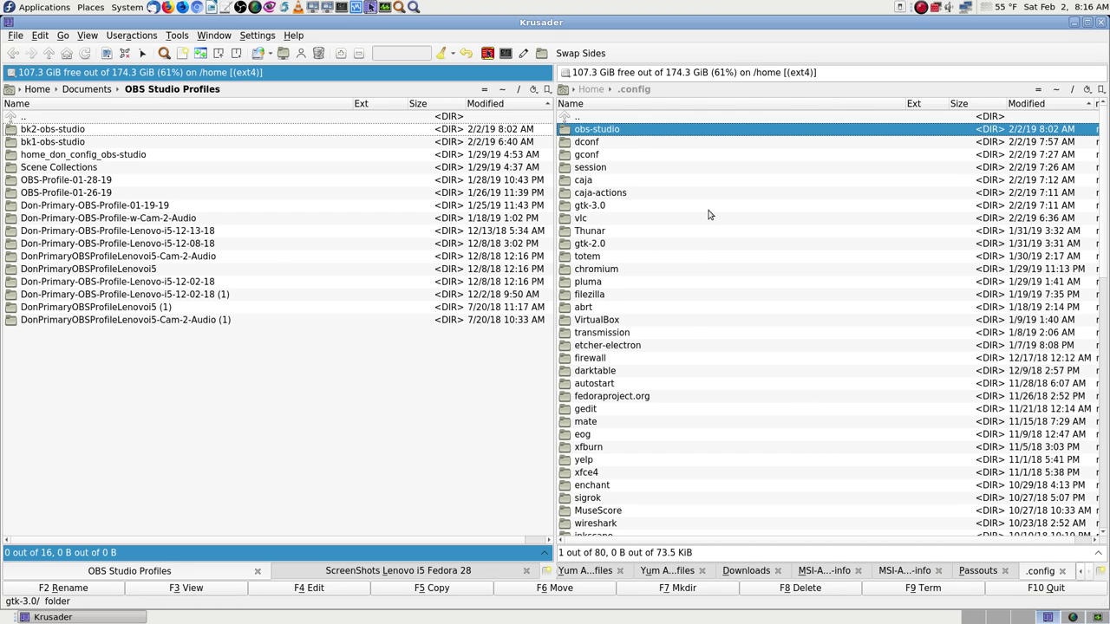
pyautogui.press('Down')
pyautogui.press('Return')
pyautogui.doubleClick(629, 130)
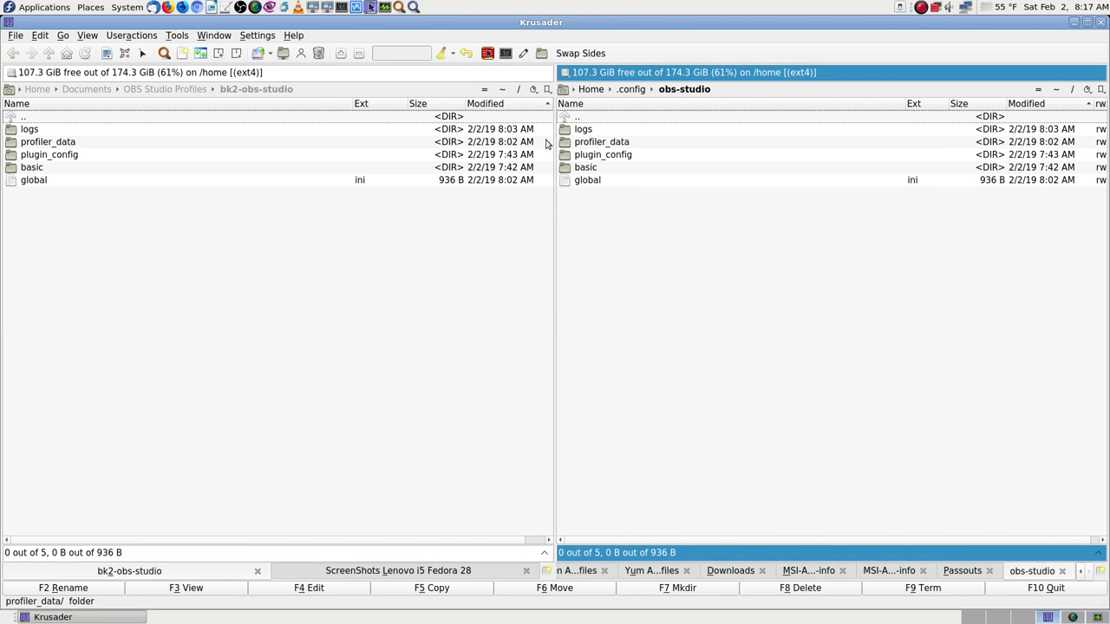
pyautogui.click(182, 119)
pyautogui.doubleClick(182, 119)
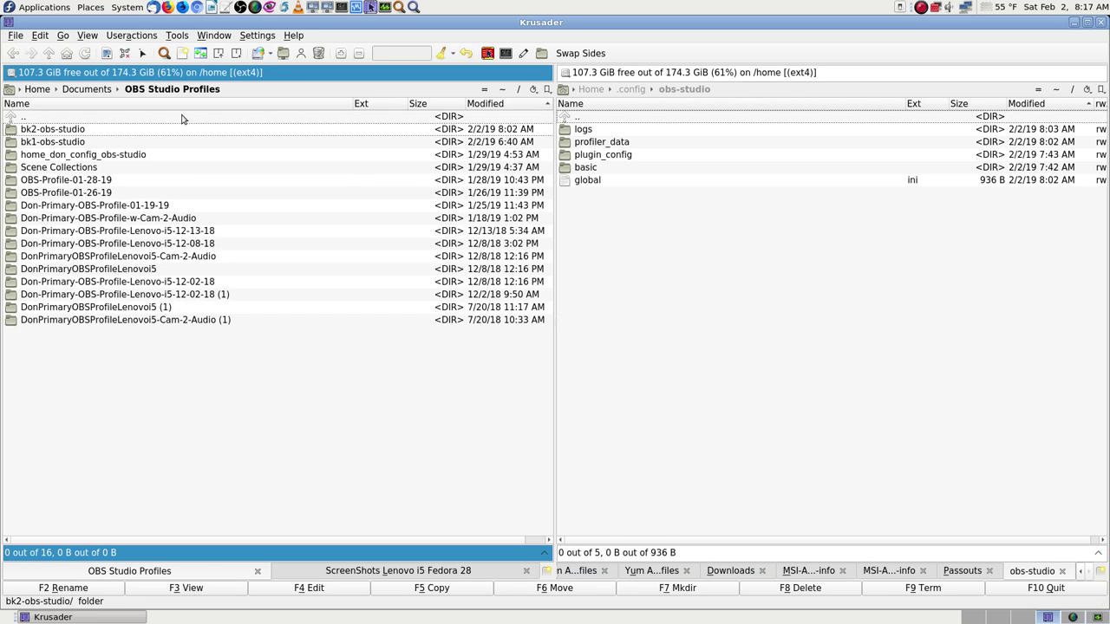
pyautogui.doubleClick(613, 121)
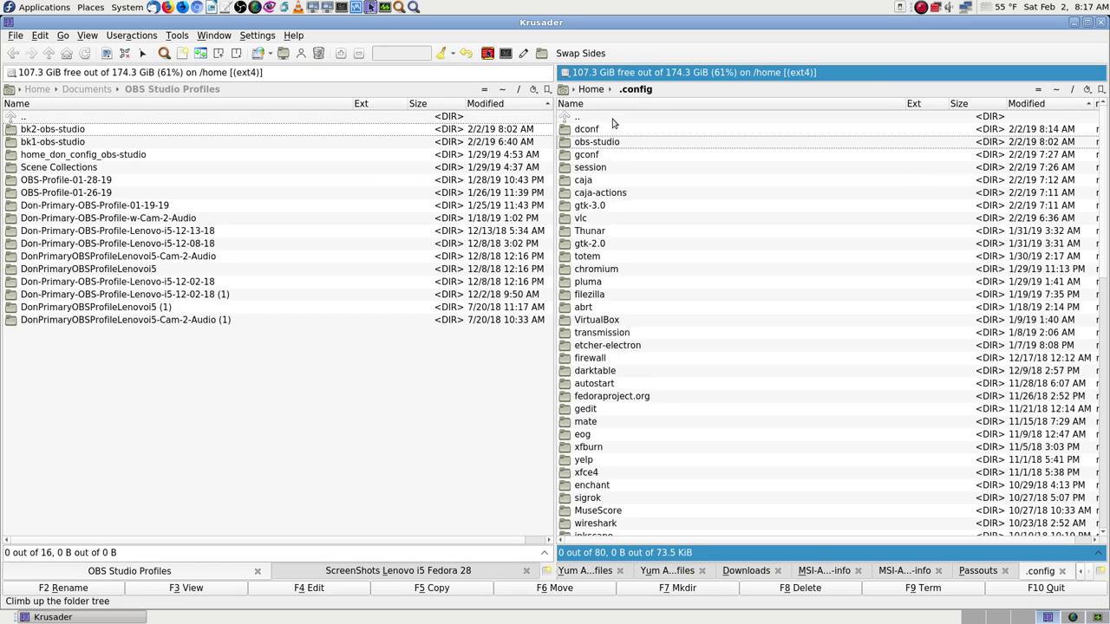
# Step: Move the obs-studio folder in the home .config folder to the trash with all its contents
pyautogui.click(615, 144)
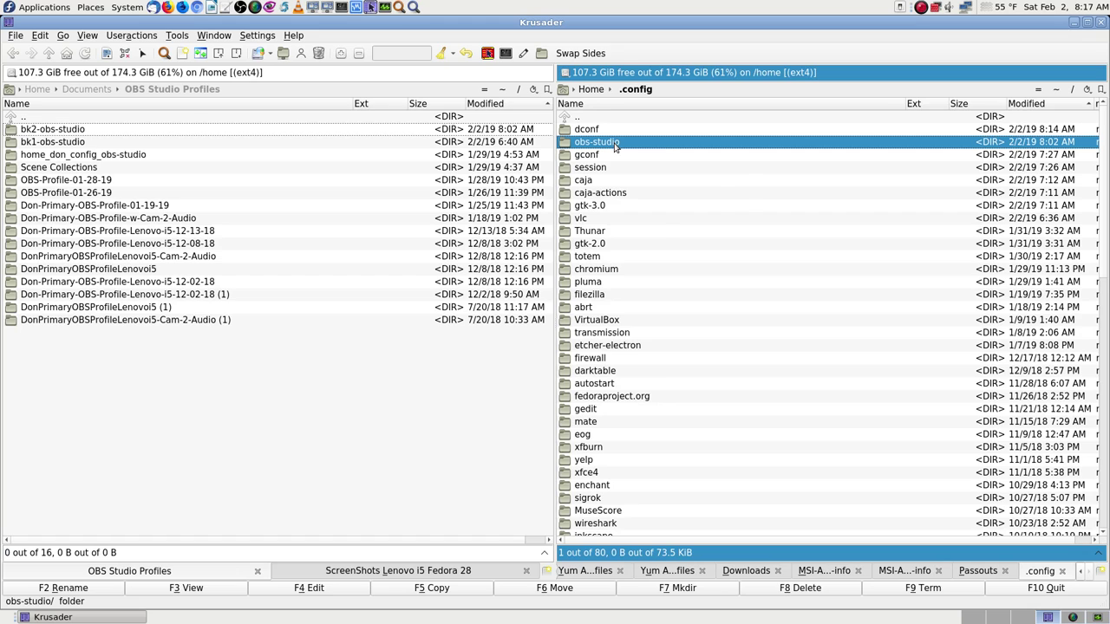
pyautogui.press('Delete')
pyautogui.press('Return')
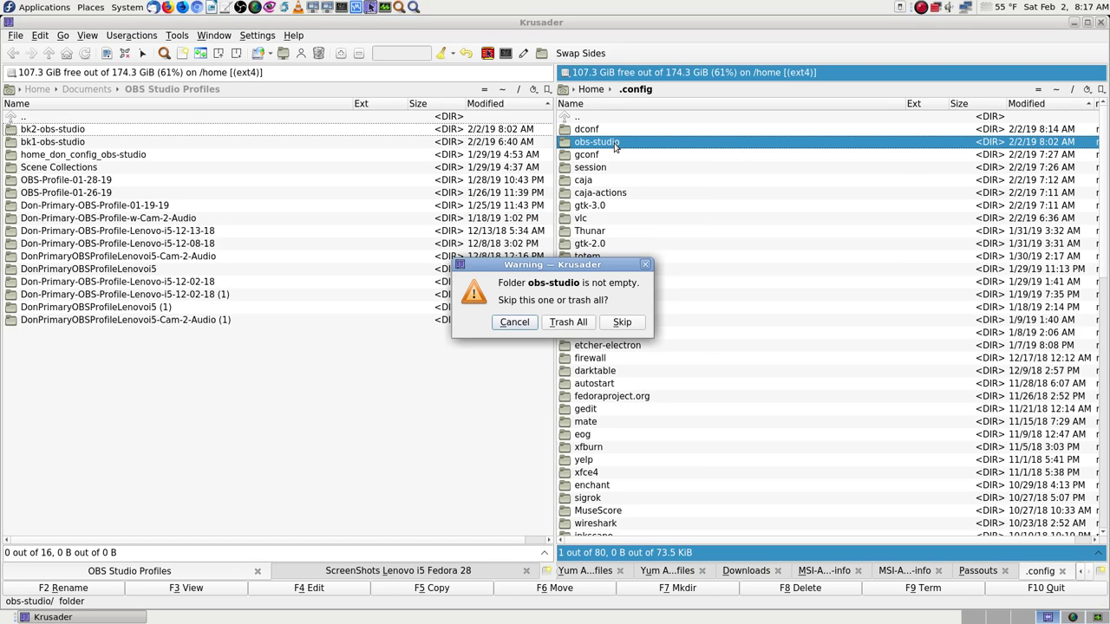
pyautogui.press('Tab')
pyautogui.press('Return')
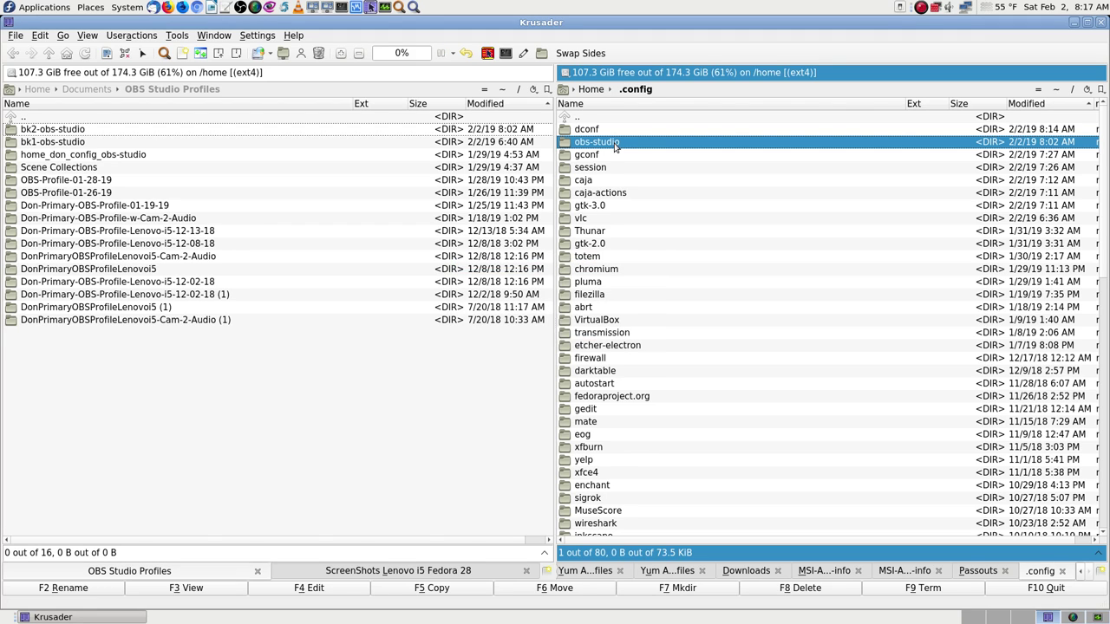
# Step: Copy the bk1-obs-studio folder from OBS Studio Profiles into the home .config folder
pyautogui.click(83, 143)
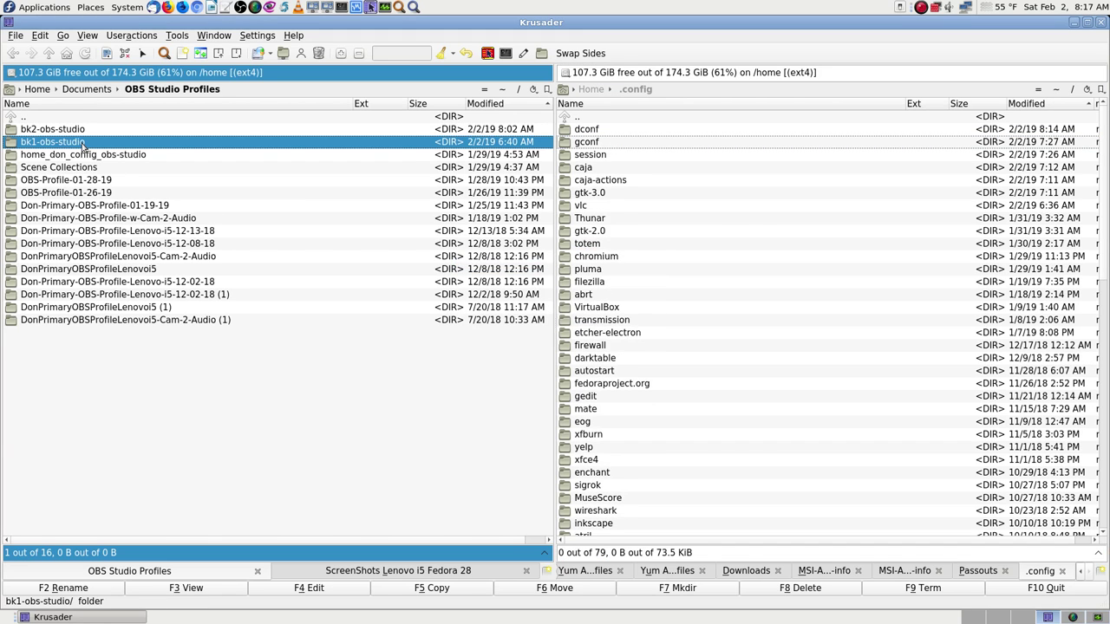
pyautogui.click(574, 118)
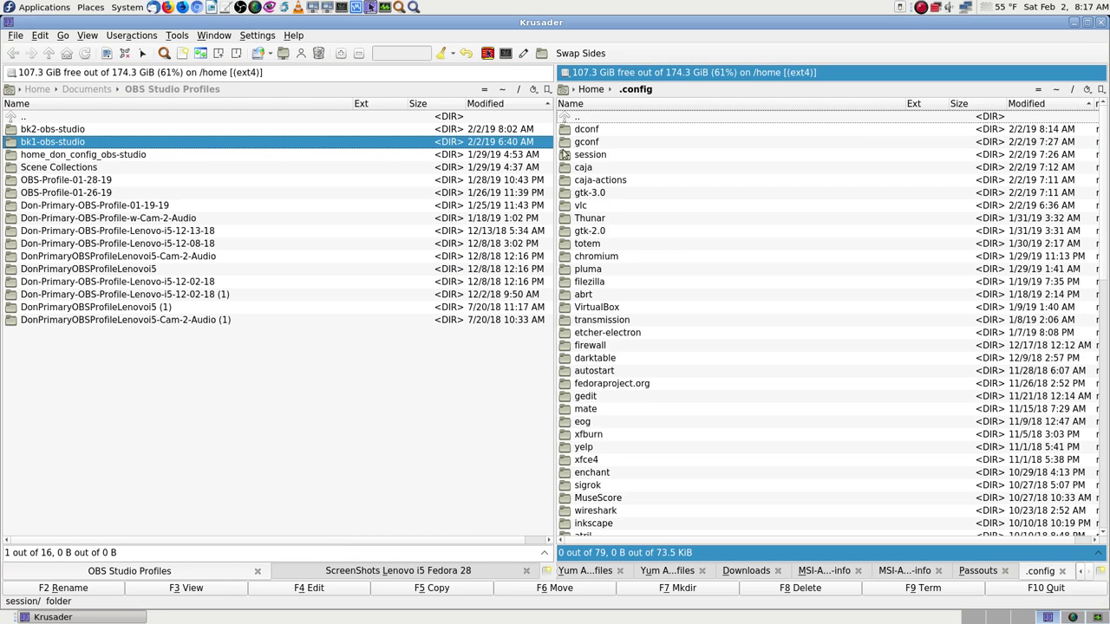
pyautogui.click(112, 147)
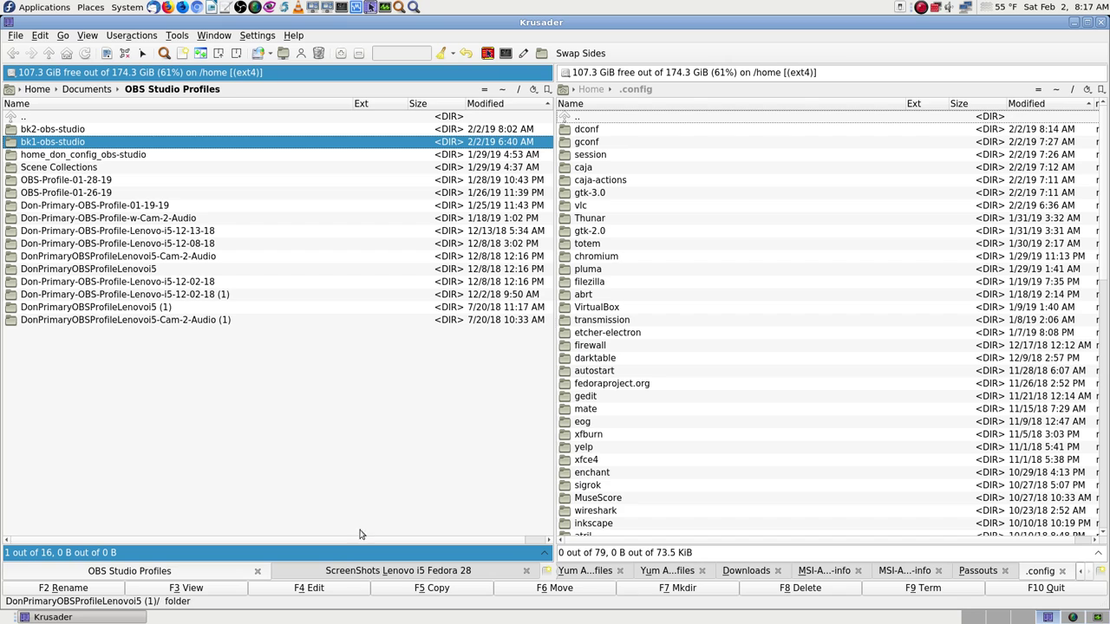
pyautogui.click(449, 590)
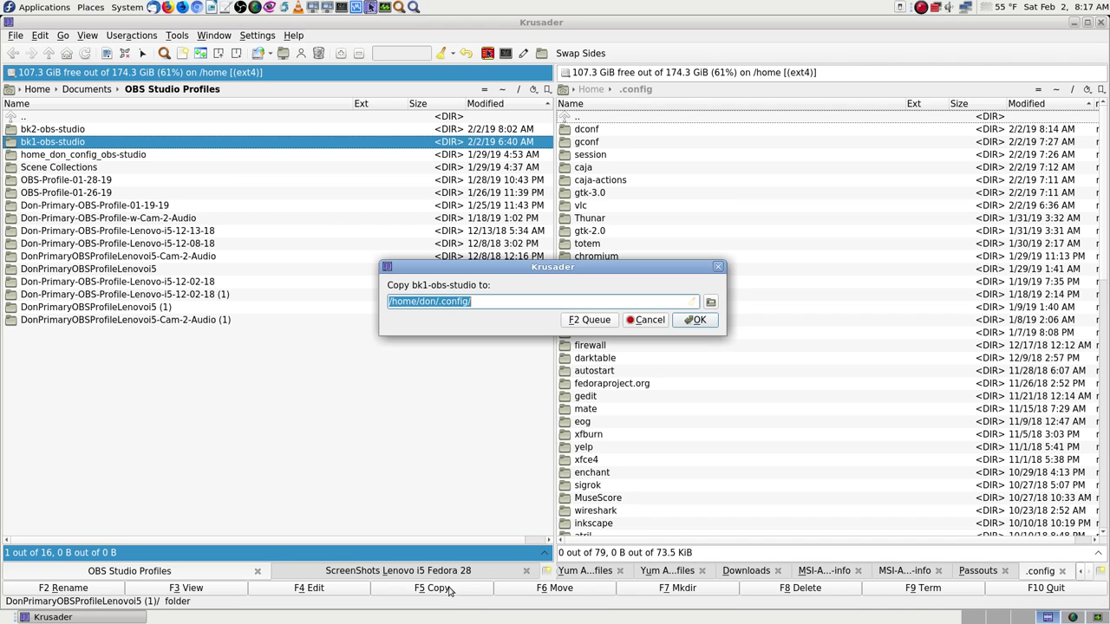
pyautogui.click(702, 323)
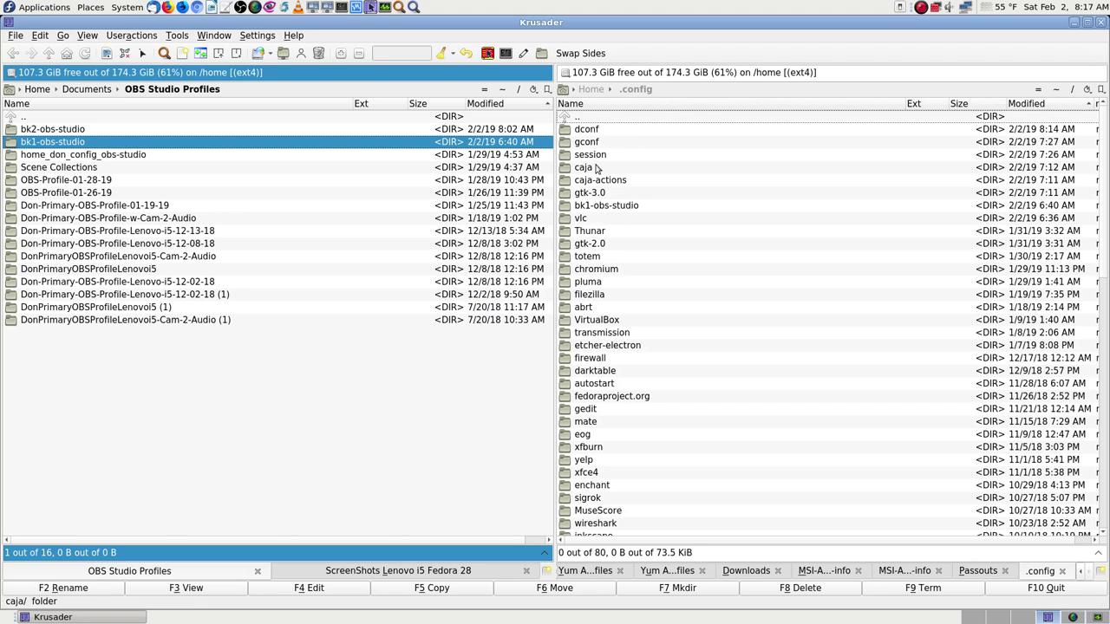
# Step: Rename the copied bk1-obs-studio folder in .config to obs-studio
pyautogui.click(602, 207)
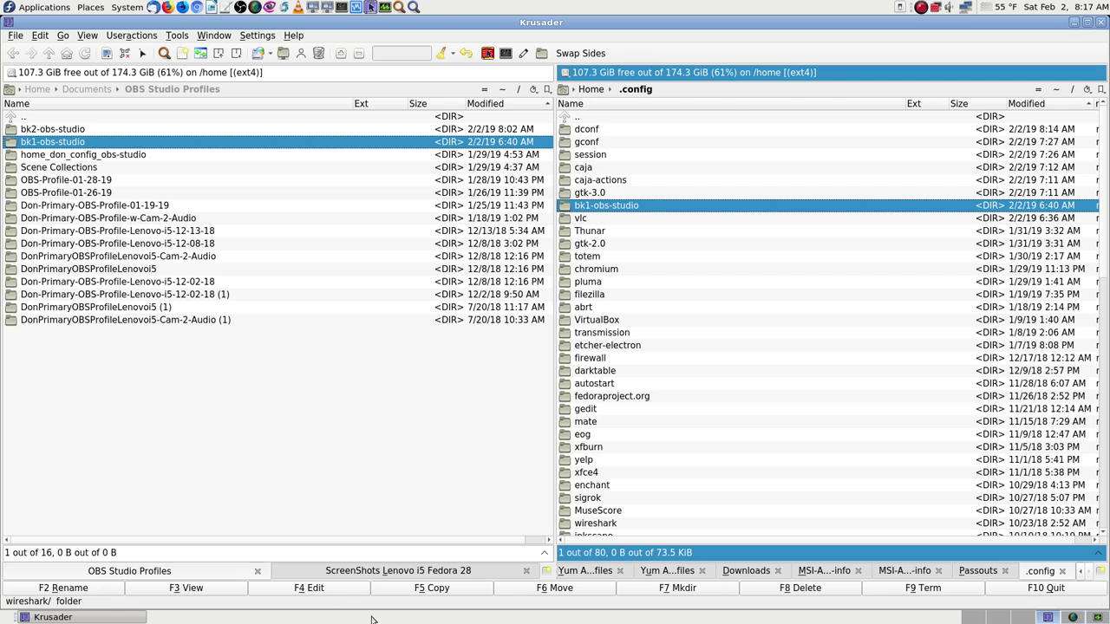
pyautogui.click(110, 591)
pyautogui.press('End')
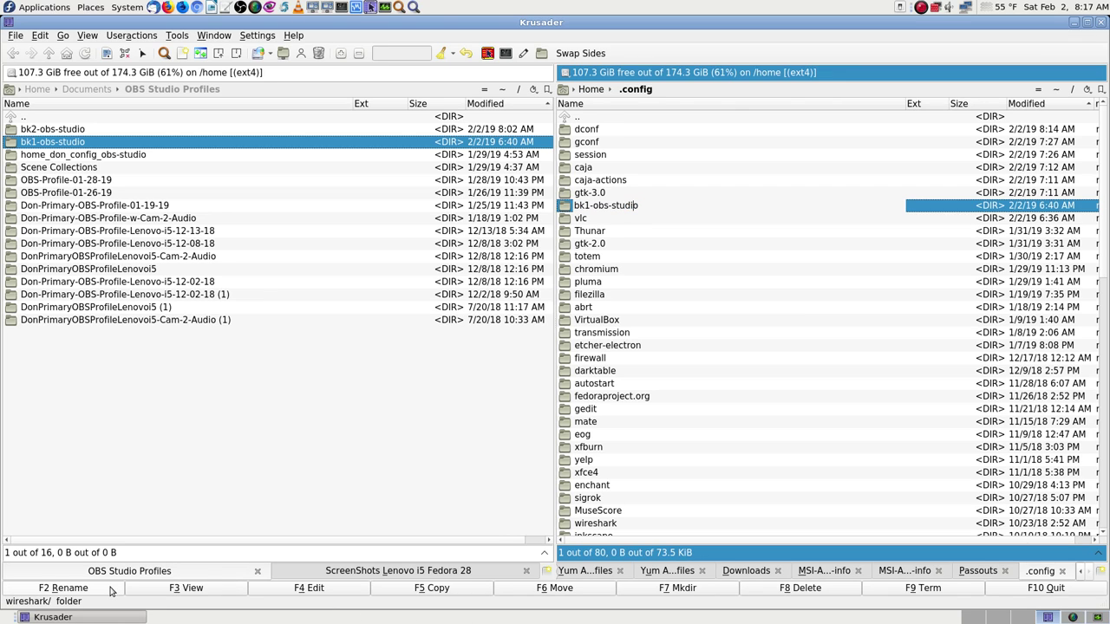
pyautogui.press('BackSpace')
pyautogui.press('BackSpace')
pyautogui.press('BackSpace')
pyautogui.press('BackSpace')
pyautogui.press('Return')
pyautogui.press('\\')
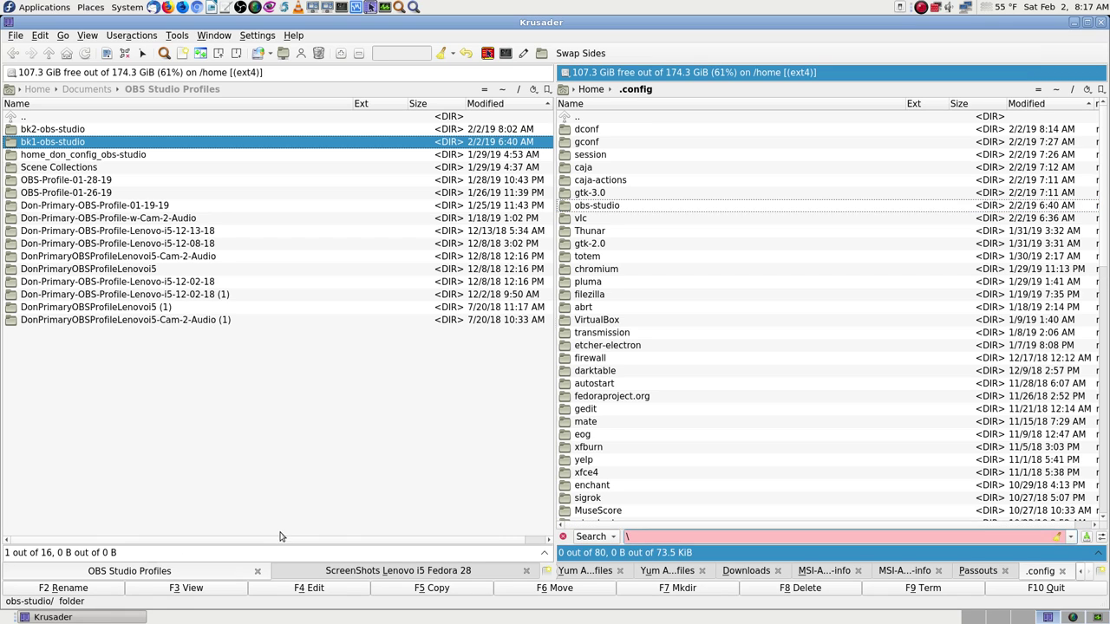
# Step: Search the .config folder for "obs" and open the obs-studio folder
pyautogui.click(581, 117)
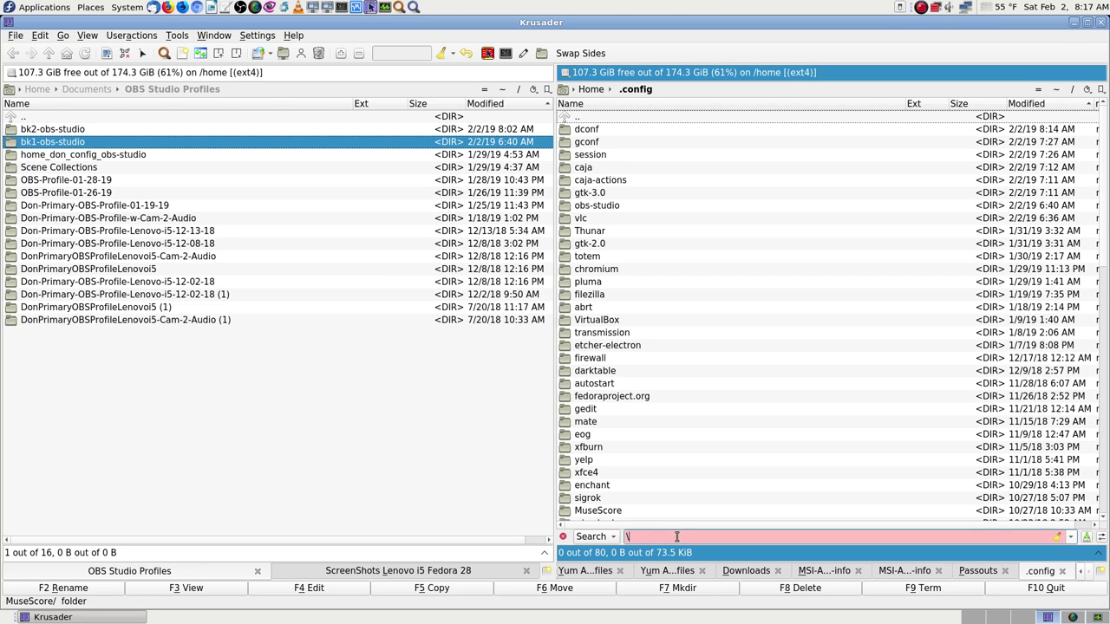
pyautogui.press('BackSpace')
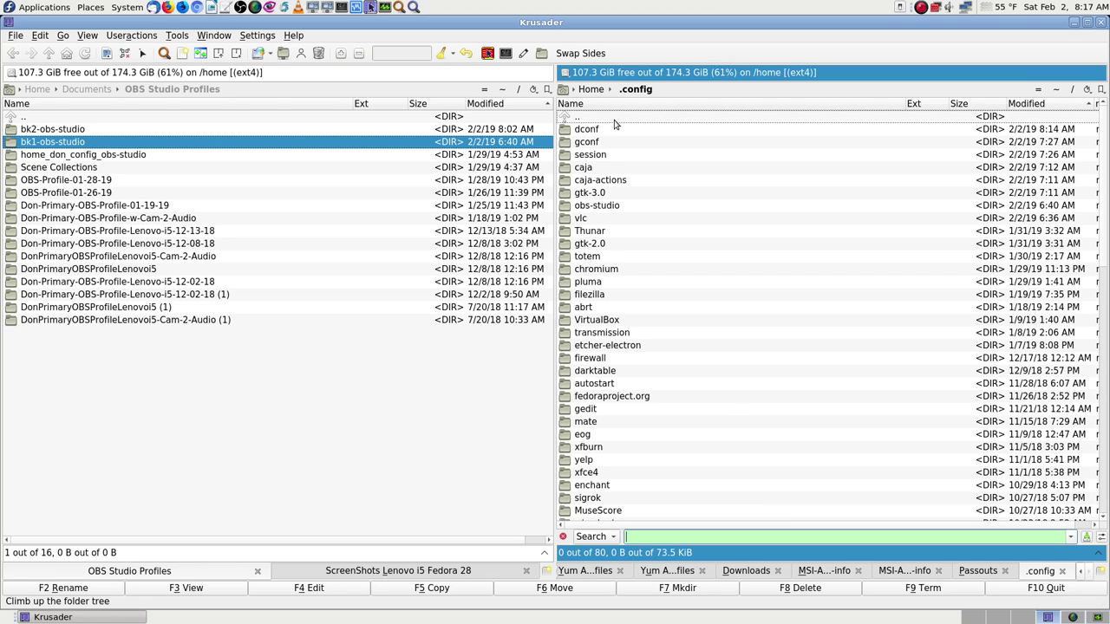
pyautogui.write('obs')
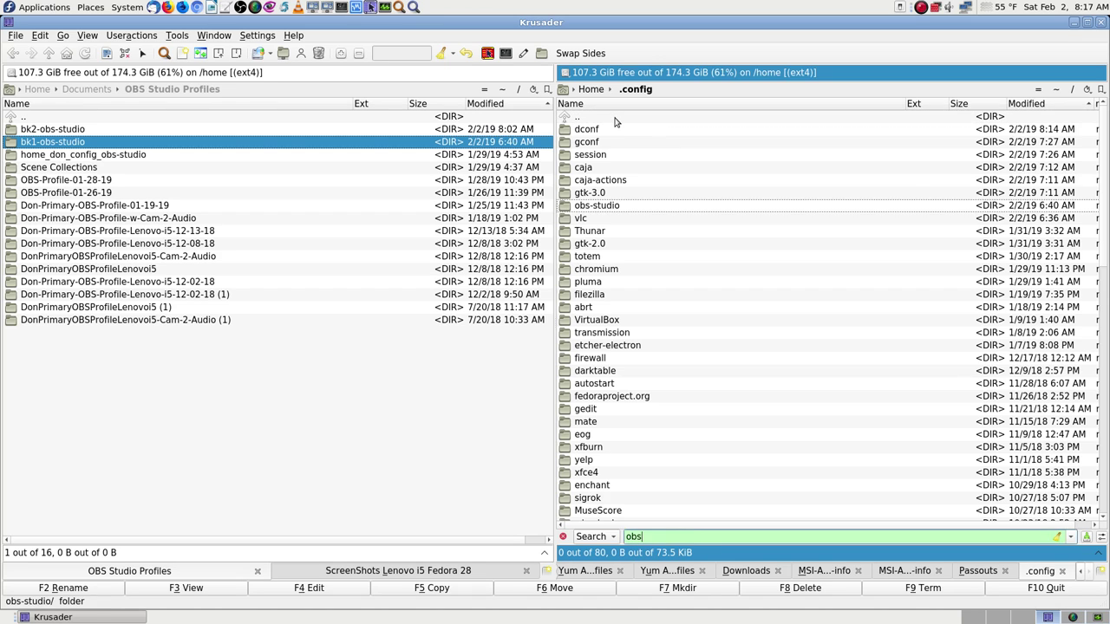
pyautogui.press('Return')
pyautogui.press('Return')
pyautogui.press('Return')
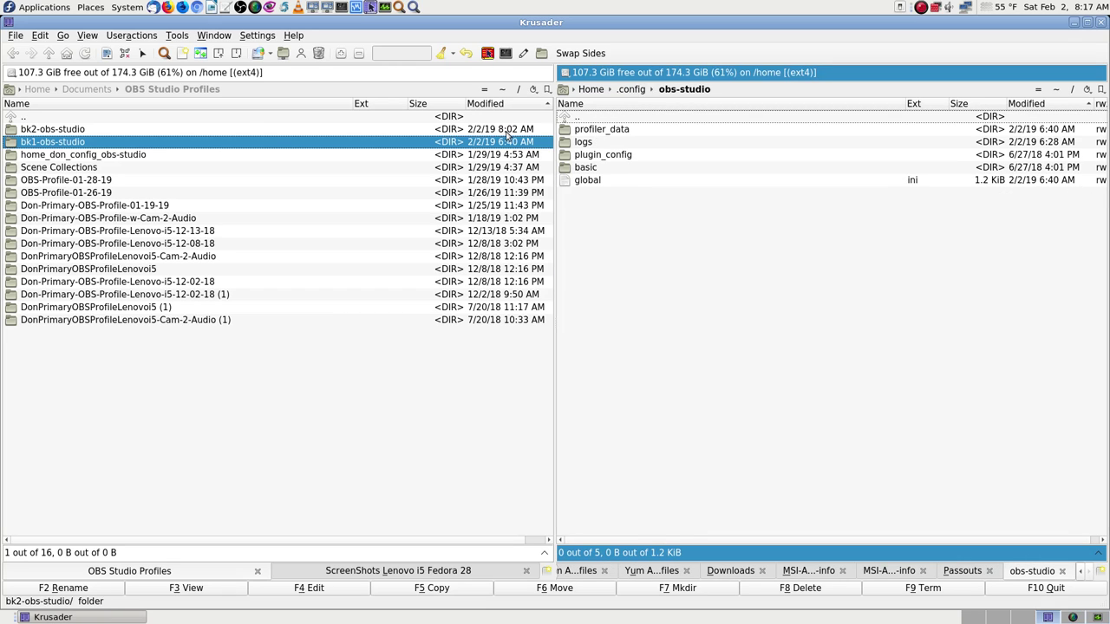
# Step: Switch to SimpleScreenRecorder and check the elapsed time and file size of the running recording
pyautogui.click(543, 346)
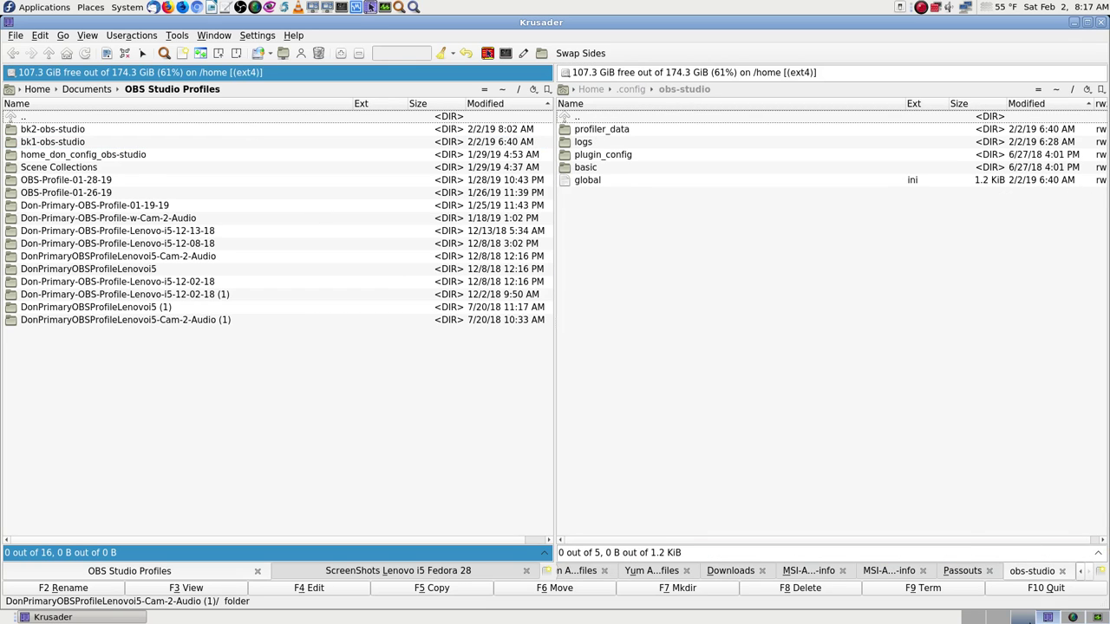
pyautogui.click(1072, 618)
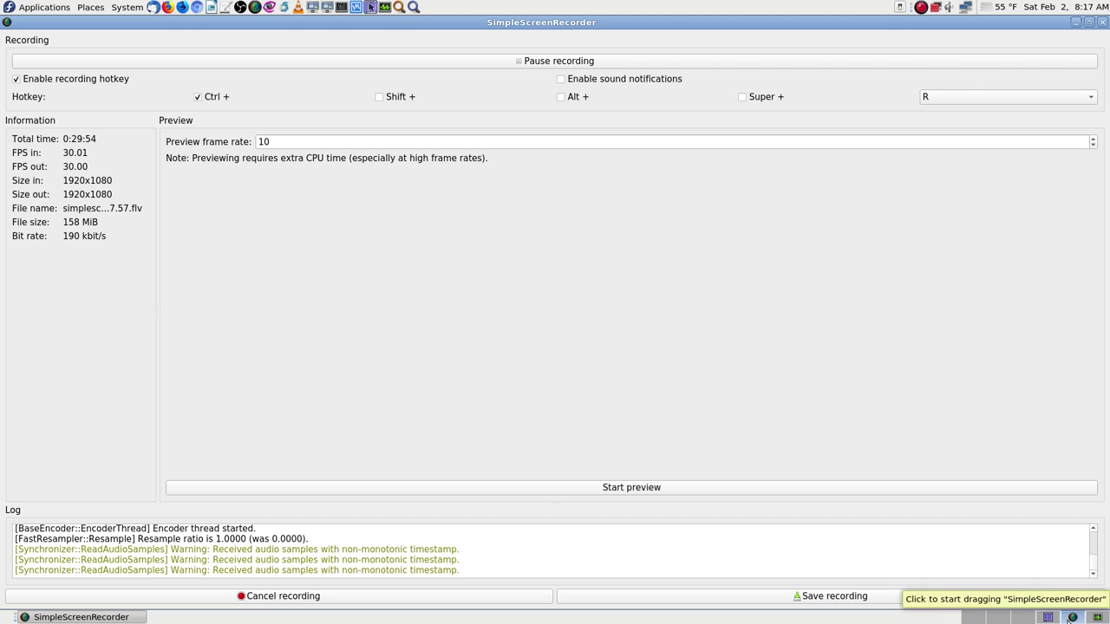
pyautogui.click(657, 492)
pyautogui.click(655, 491)
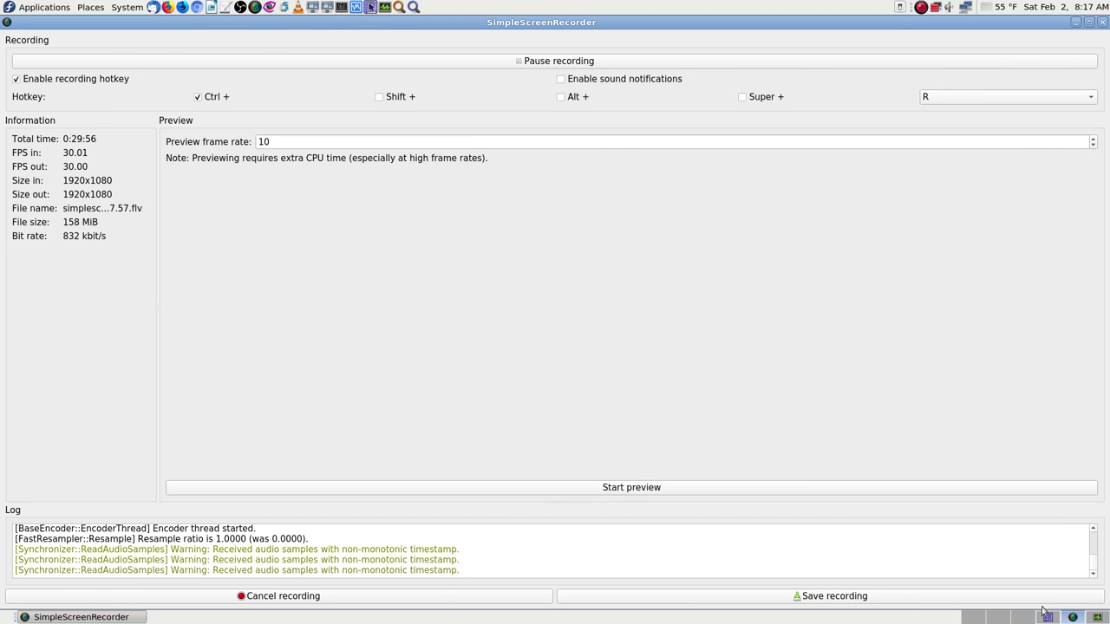
# Step: In Krusader, show .config/obs-studio in the OBS Studio Profiles panel and open Videos/Simple-Screen-Recorder in the other panel
pyautogui.click(1048, 617)
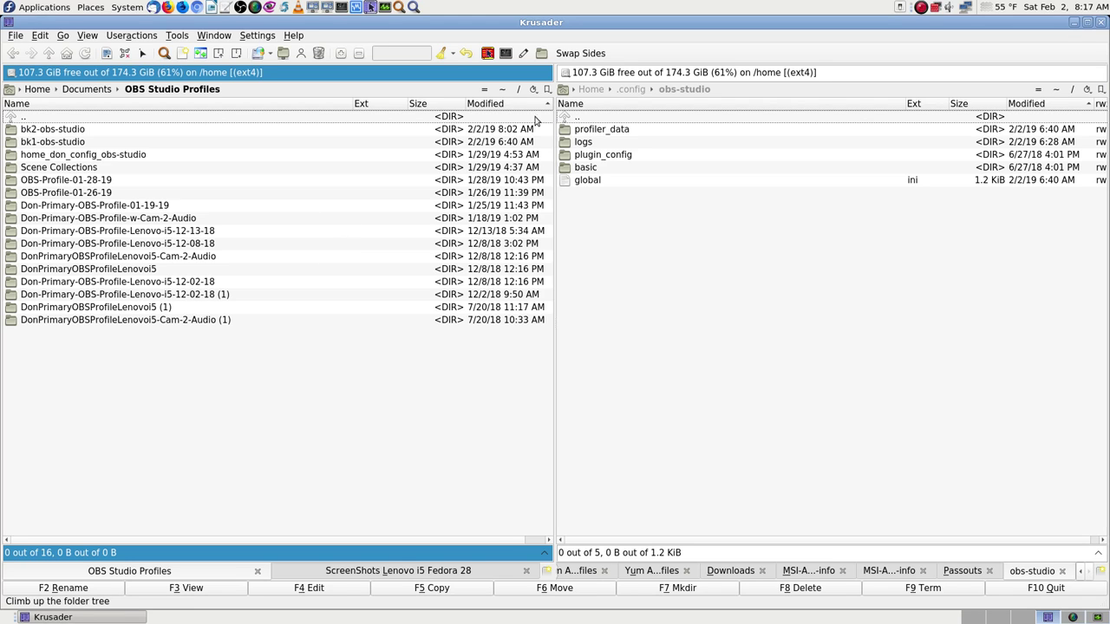
pyautogui.click(484, 89)
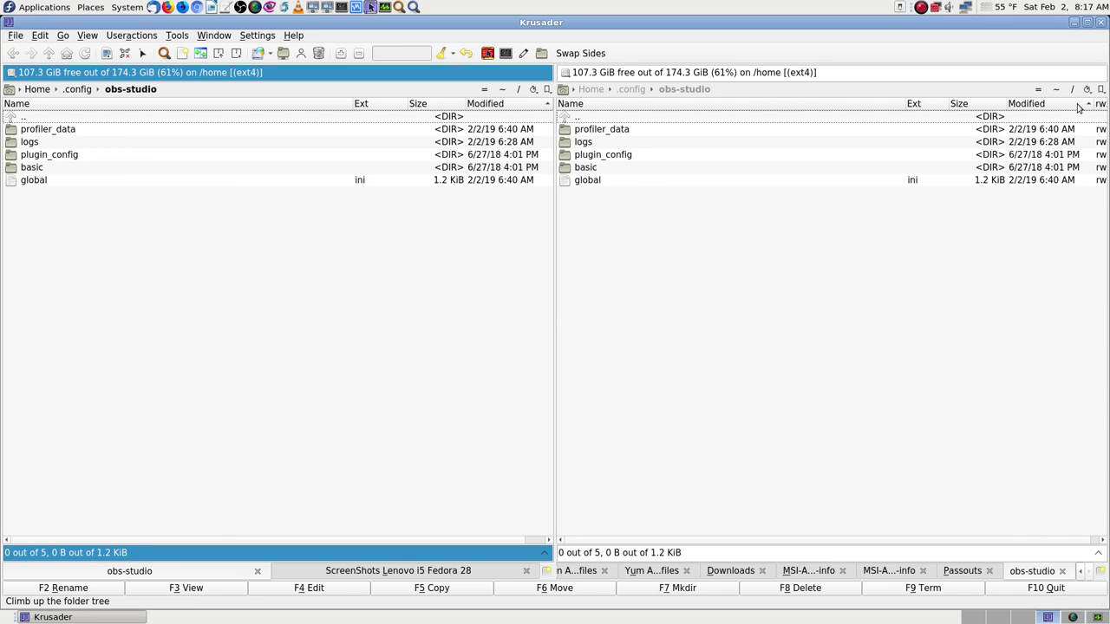
pyautogui.click(1055, 89)
pyautogui.write('vid')
pyautogui.press('Return')
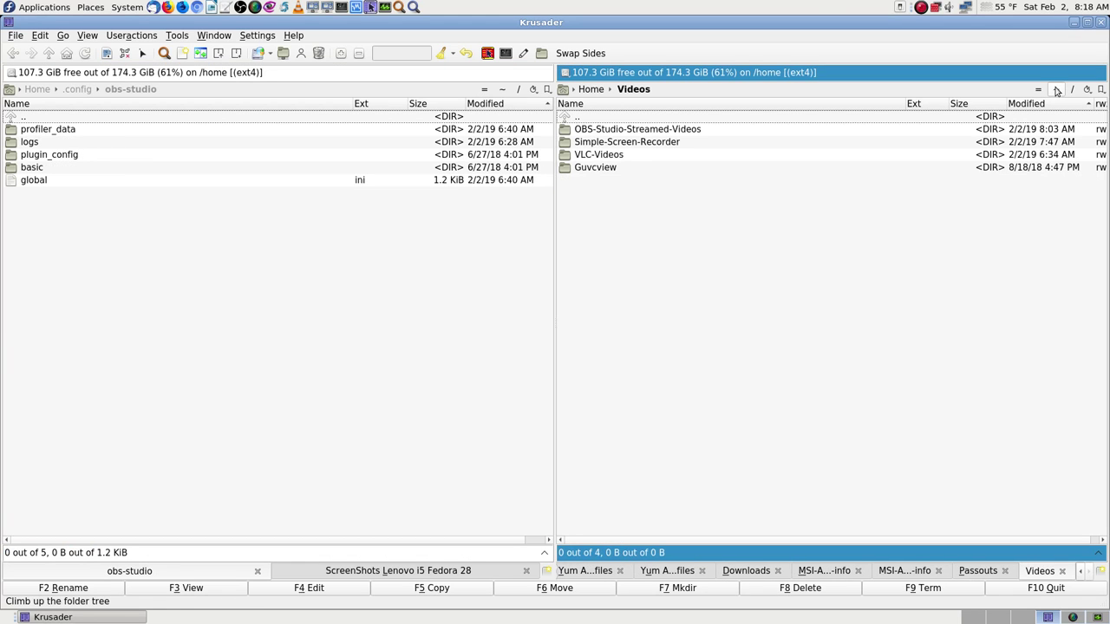
pyautogui.press('Down')
pyautogui.press('Return')
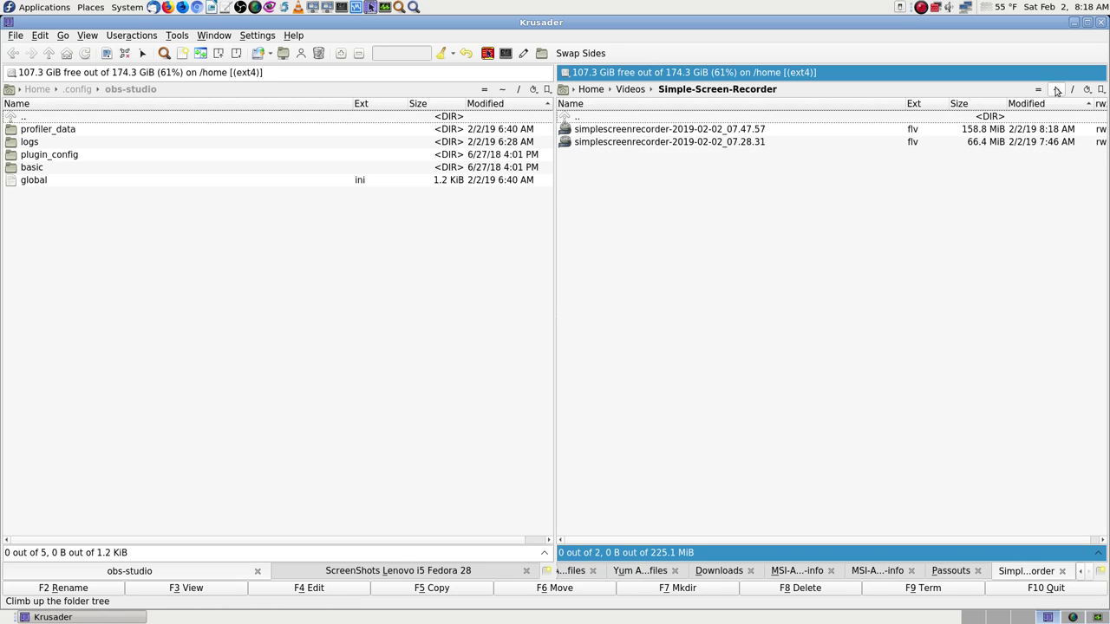
# Step: Launch dnfdragora on the first workspace to view its maximized Software Management window, and quit it
pyautogui.click(997, 619)
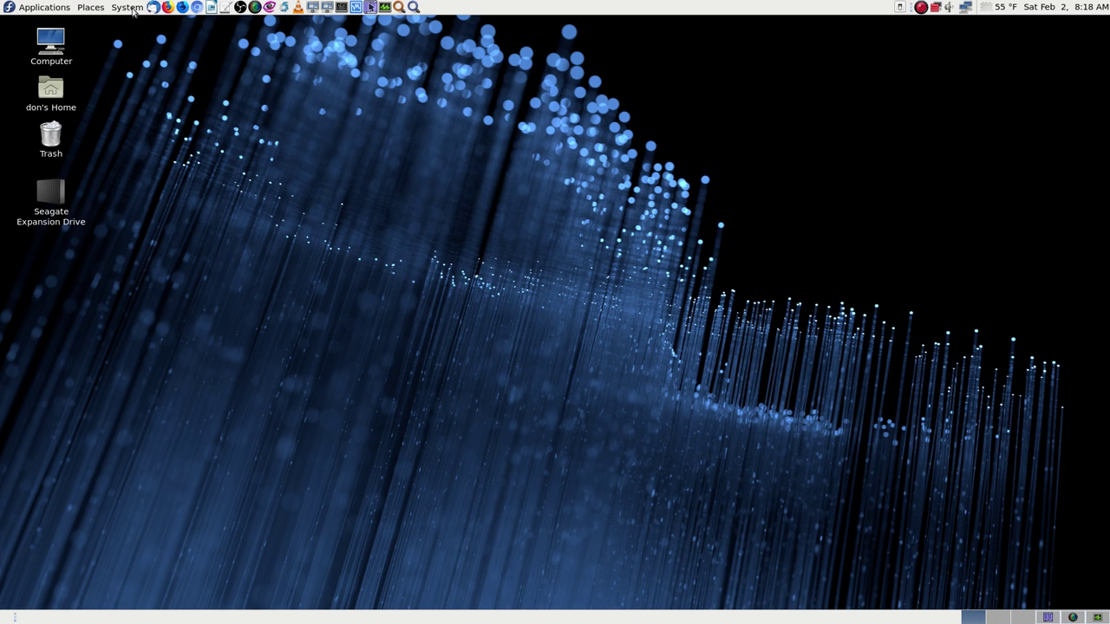
pyautogui.click(131, 9)
pyautogui.moveTo(166, 27)
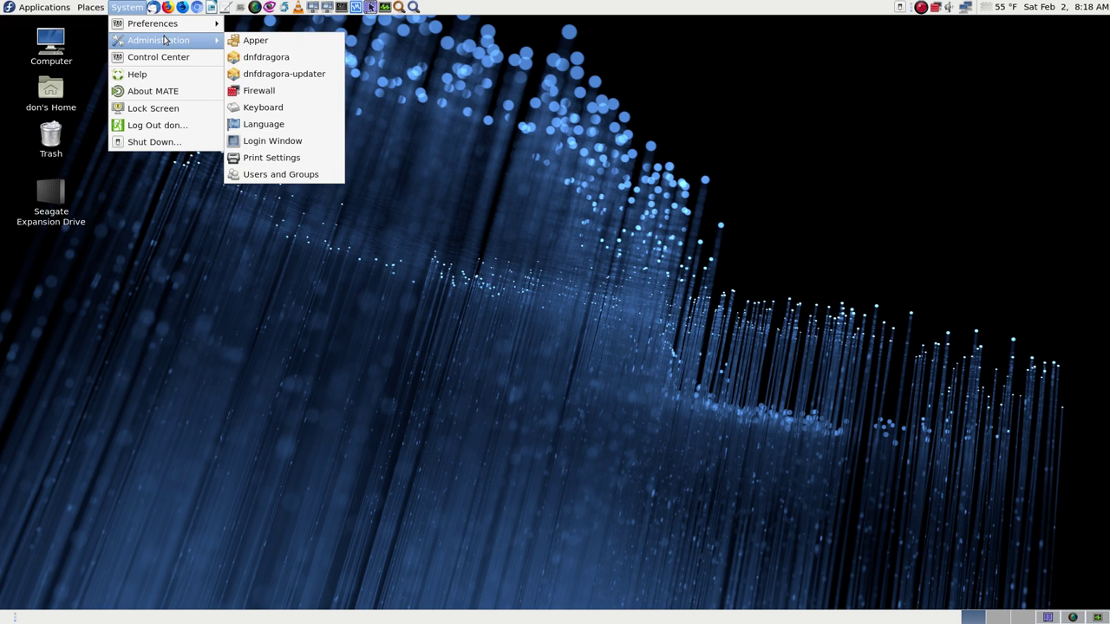
pyautogui.click(293, 60)
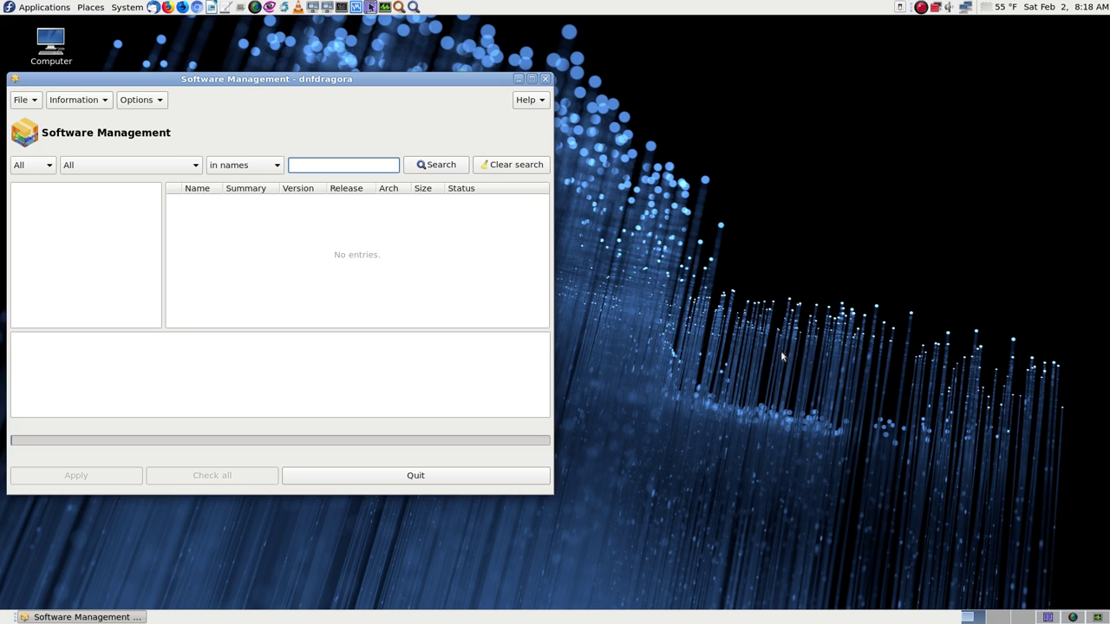
pyautogui.click(532, 78)
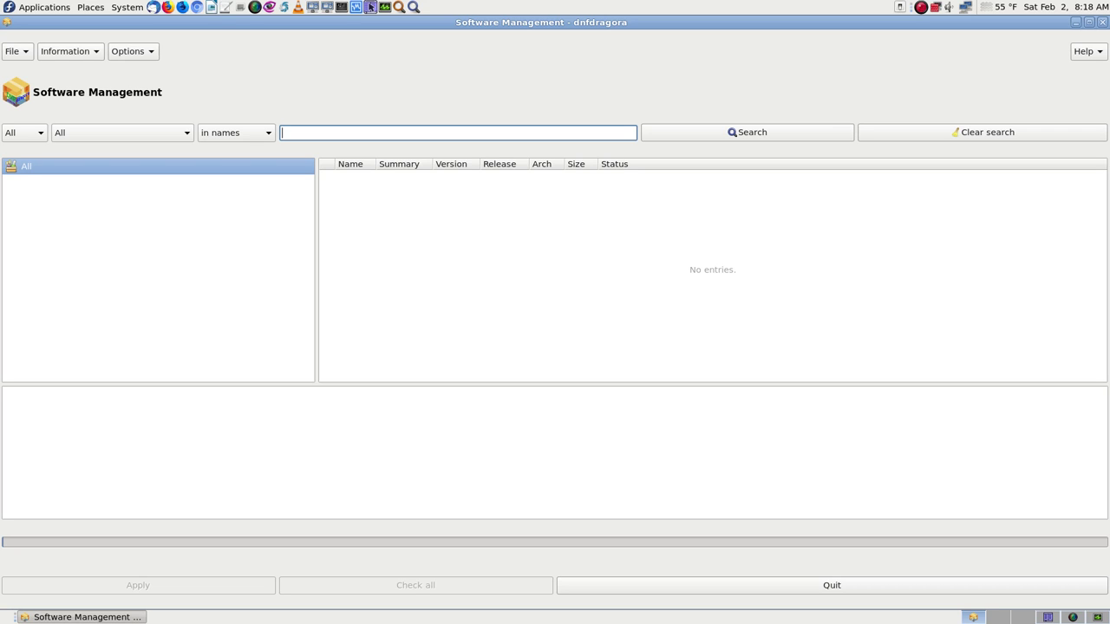
pyautogui.click(834, 585)
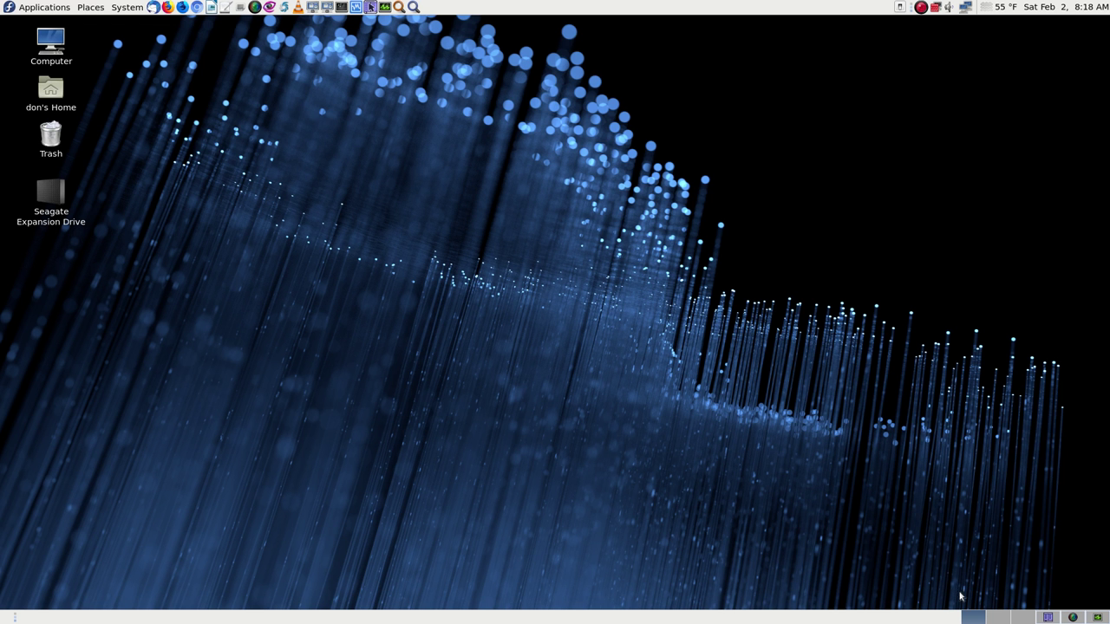
# Step: Close the Krusader file manager and switch to the SimpleScreenRecorder window
pyautogui.click(1048, 617)
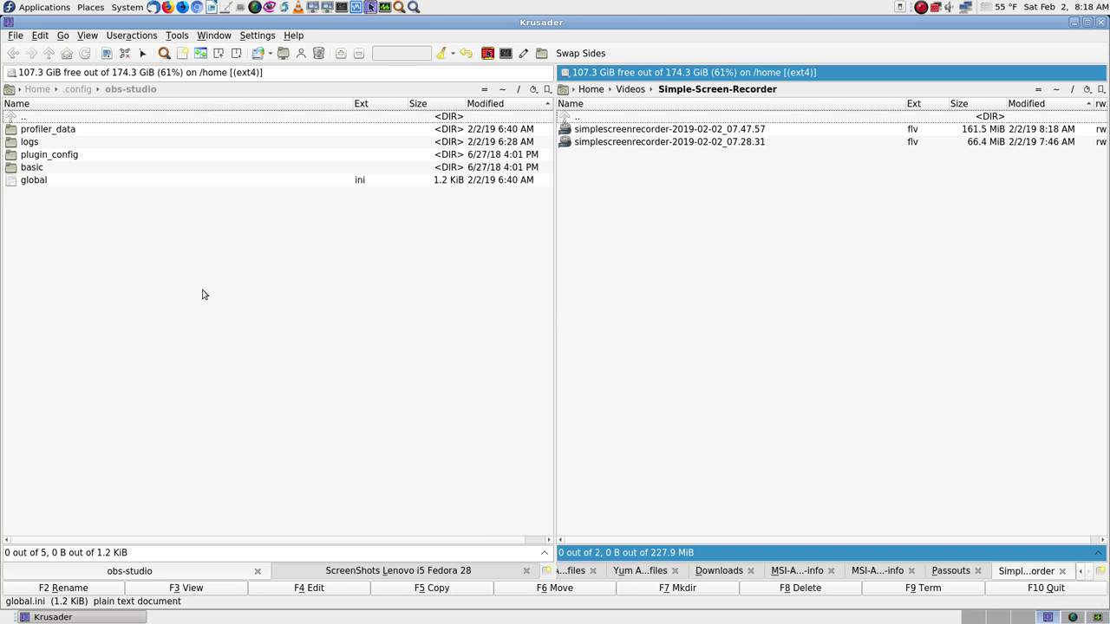
pyautogui.click(1101, 21)
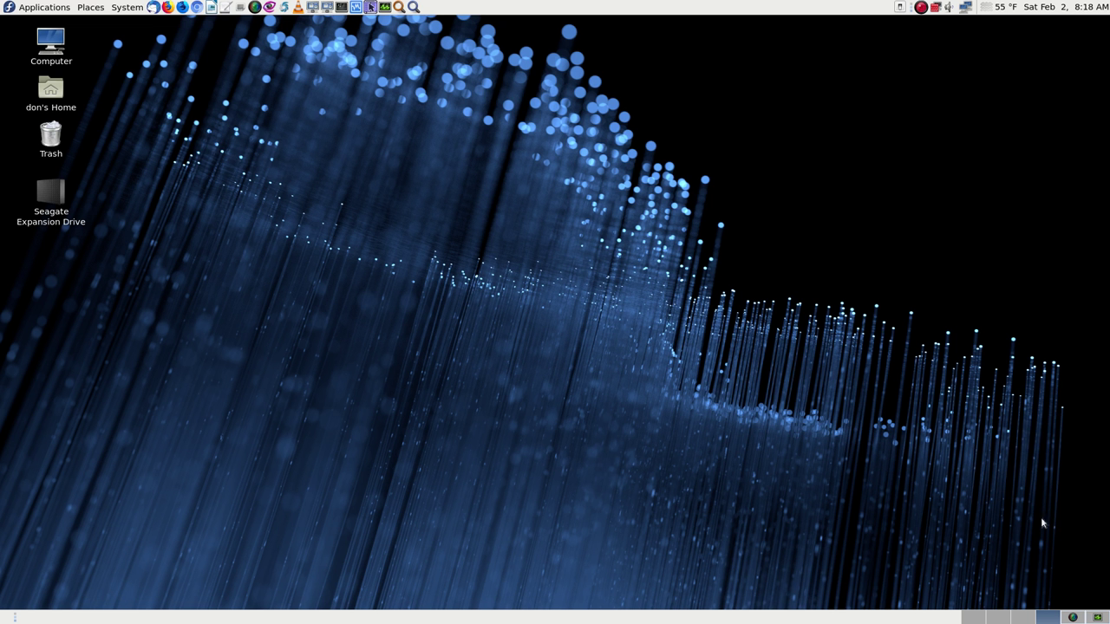
pyautogui.click(1072, 616)
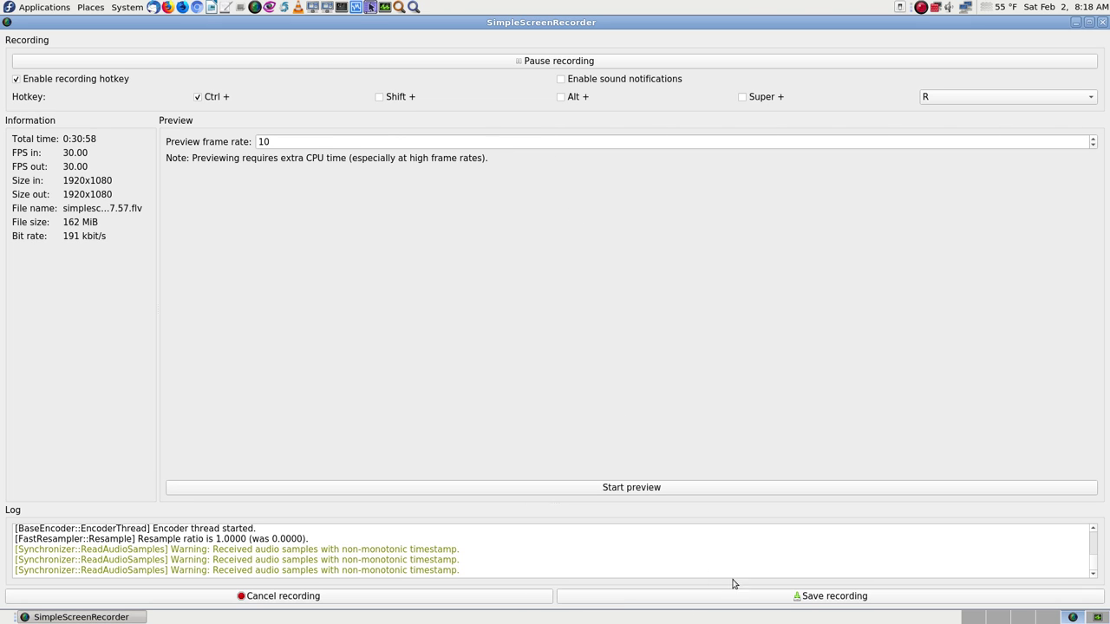
pyautogui.click(691, 492)
pyautogui.click(691, 492)
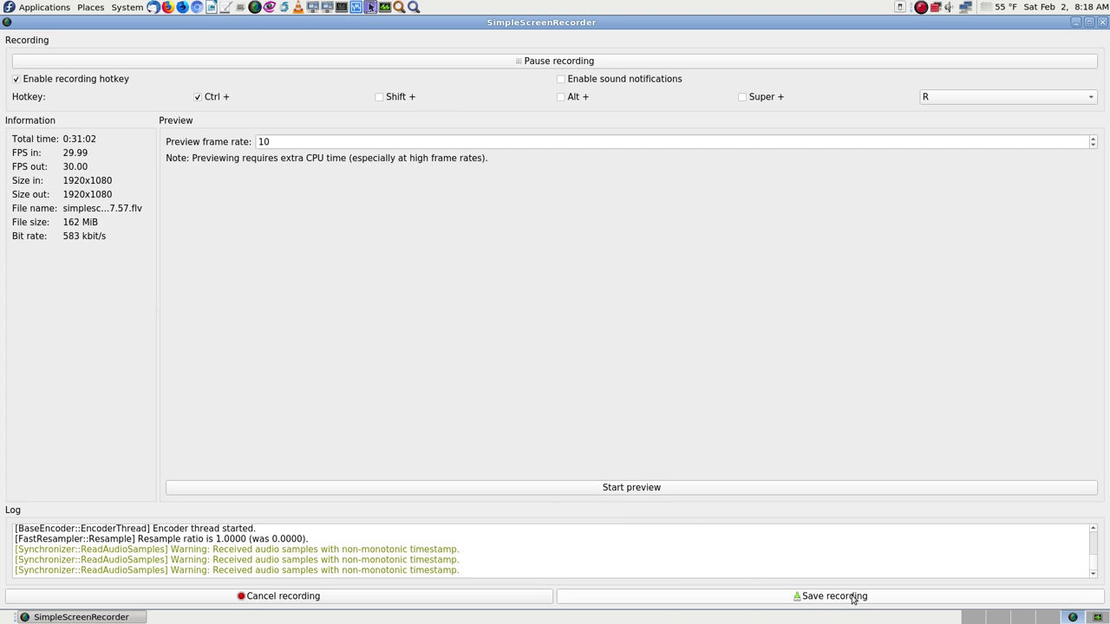